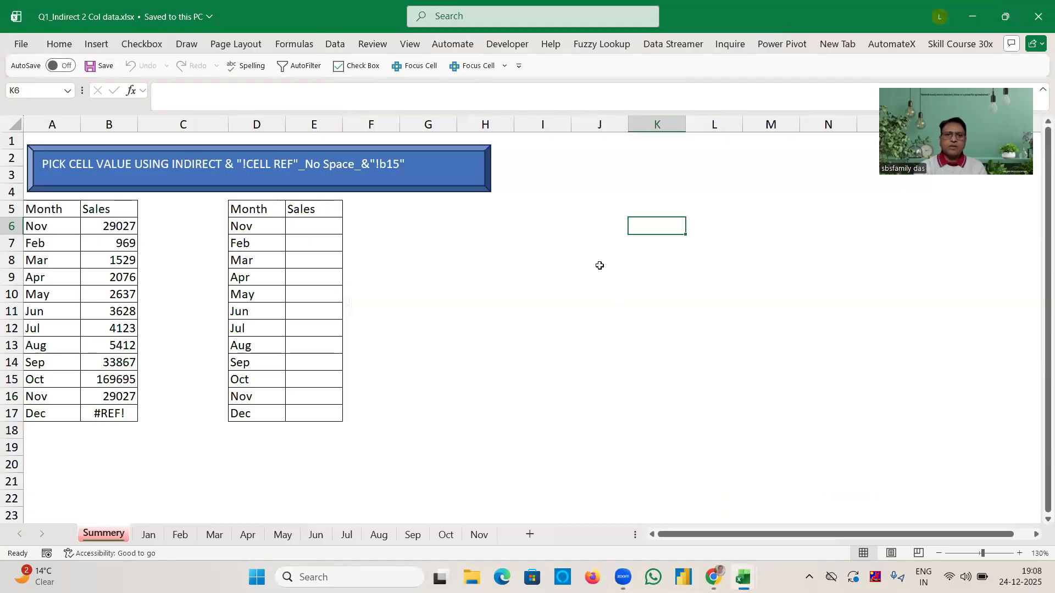
Set the first month of the second table, cell D6, to Jan and select the Sales cell beside it.
{"action": "left_click", "coordinate": [595, 187]}
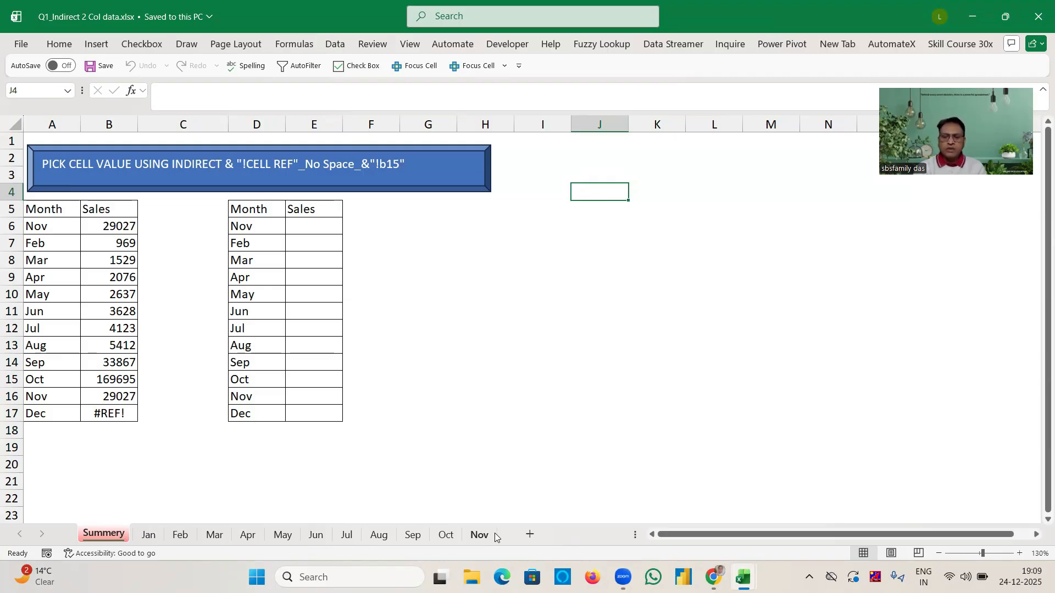
{"action": "left_click", "coordinate": [485, 382]}
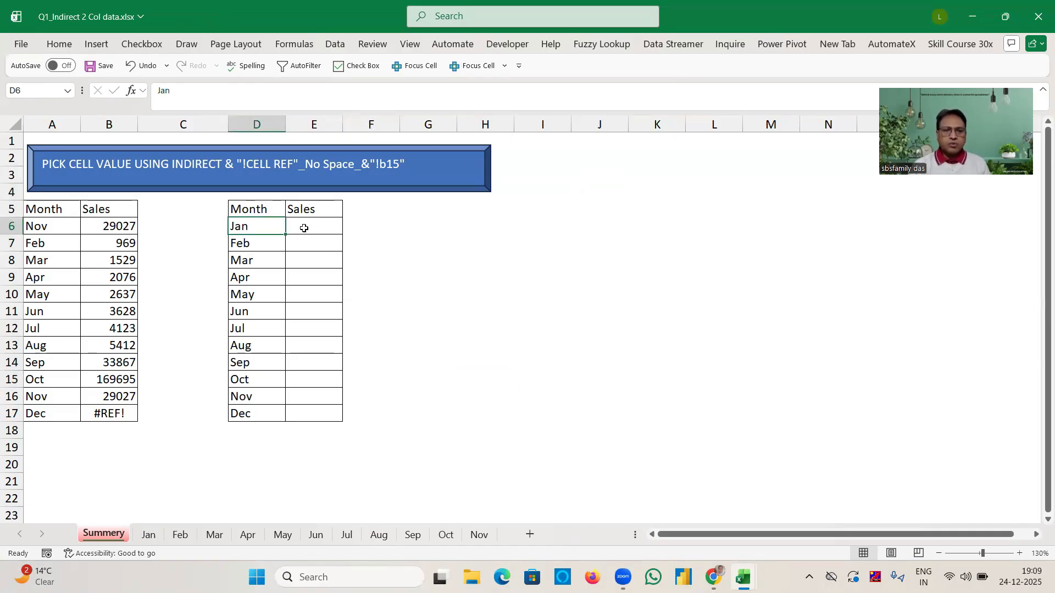
{"action": "left_click", "coordinate": [310, 228]}
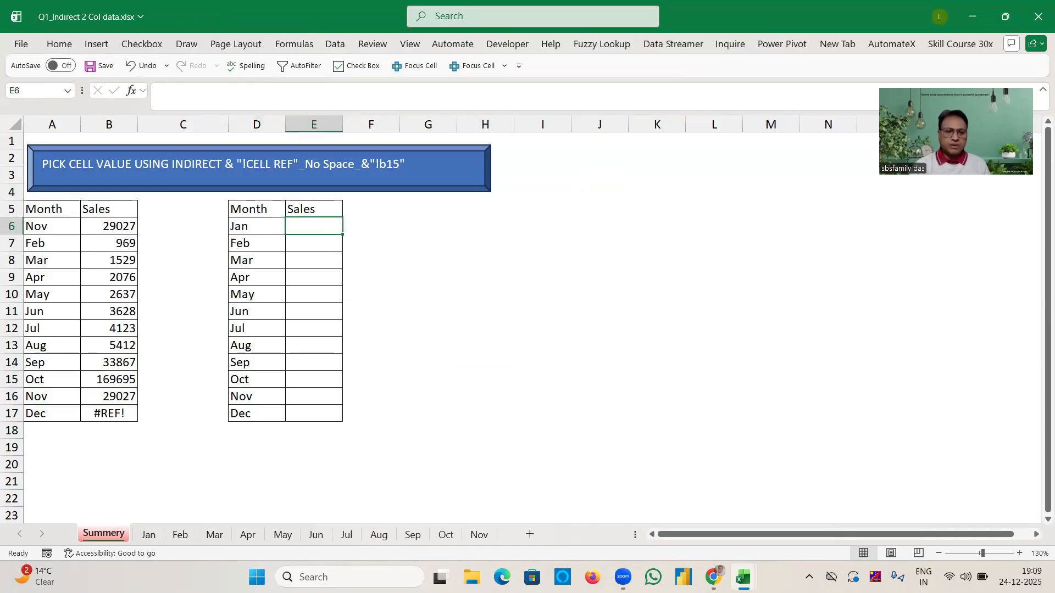
Examine the item sales and the Total row on each monthly sheet from Jan through Nov.
{"action": "left_click", "coordinate": [149, 536]}
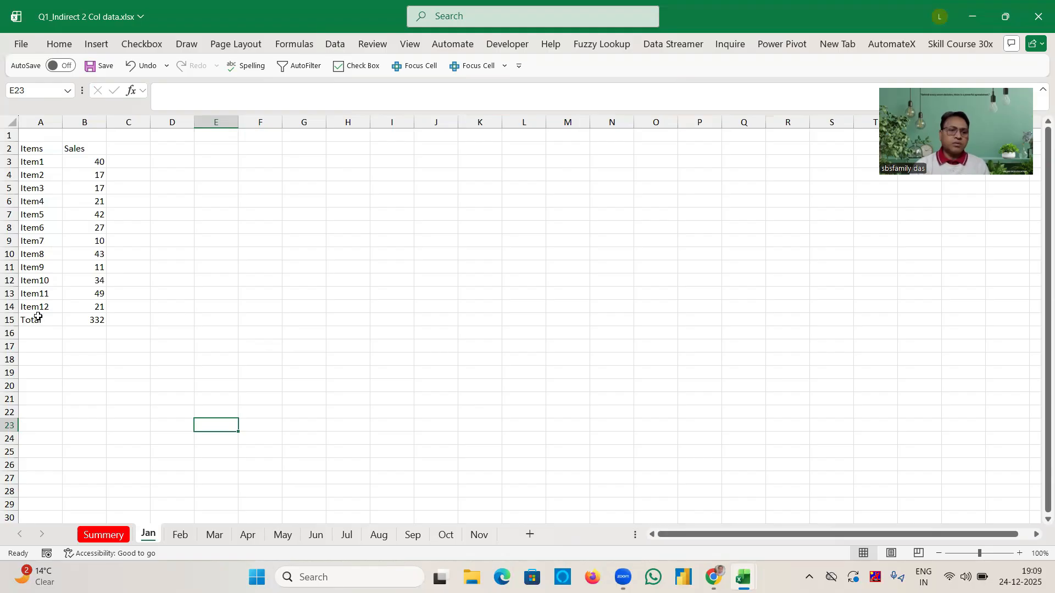
{"action": "left_click", "coordinate": [88, 322]}
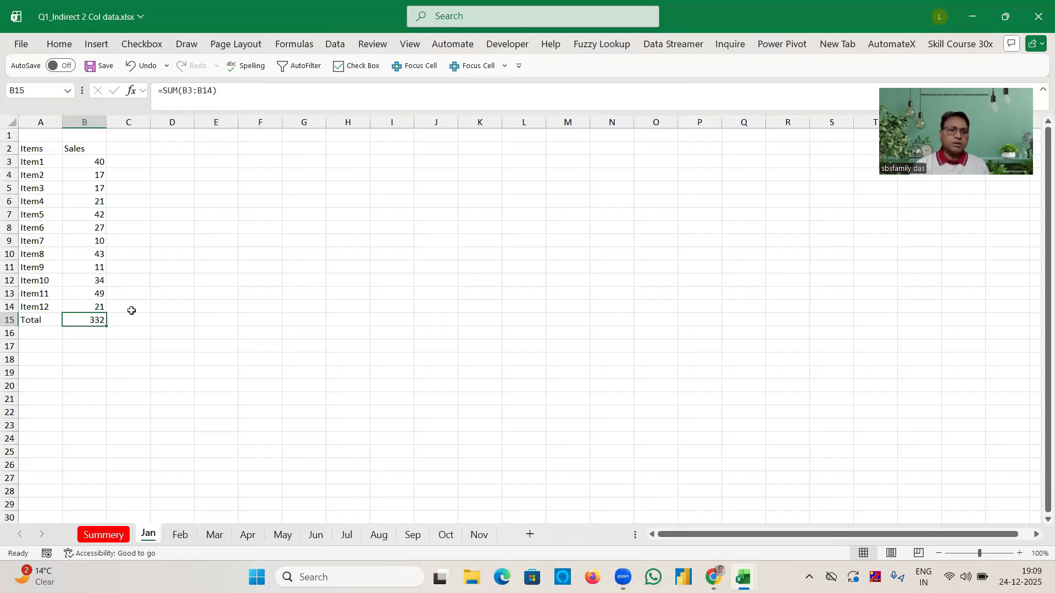
{"action": "left_click", "coordinate": [186, 533]}
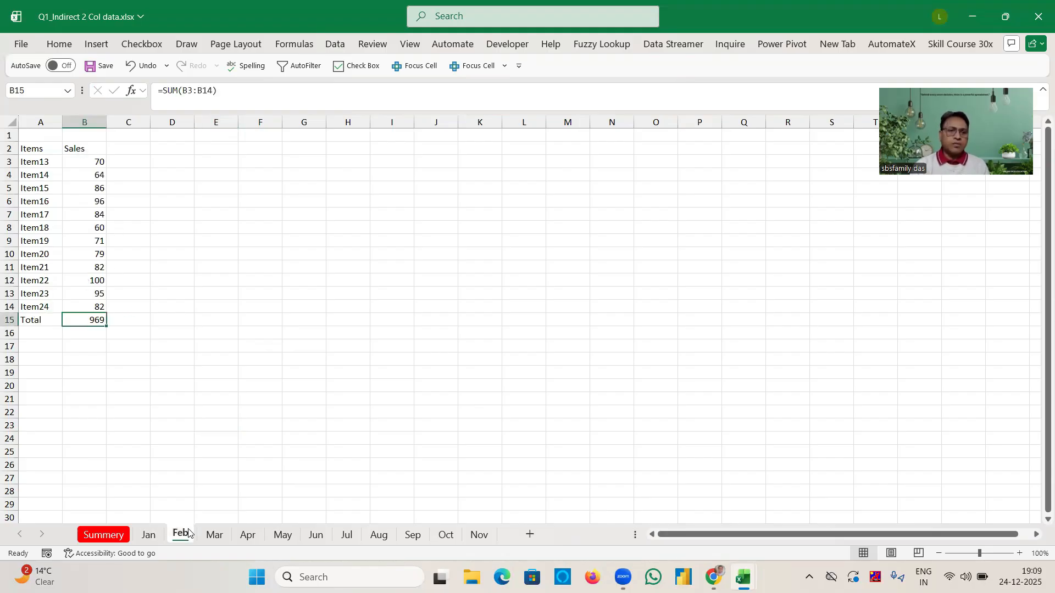
{"action": "left_click", "coordinate": [220, 536]}
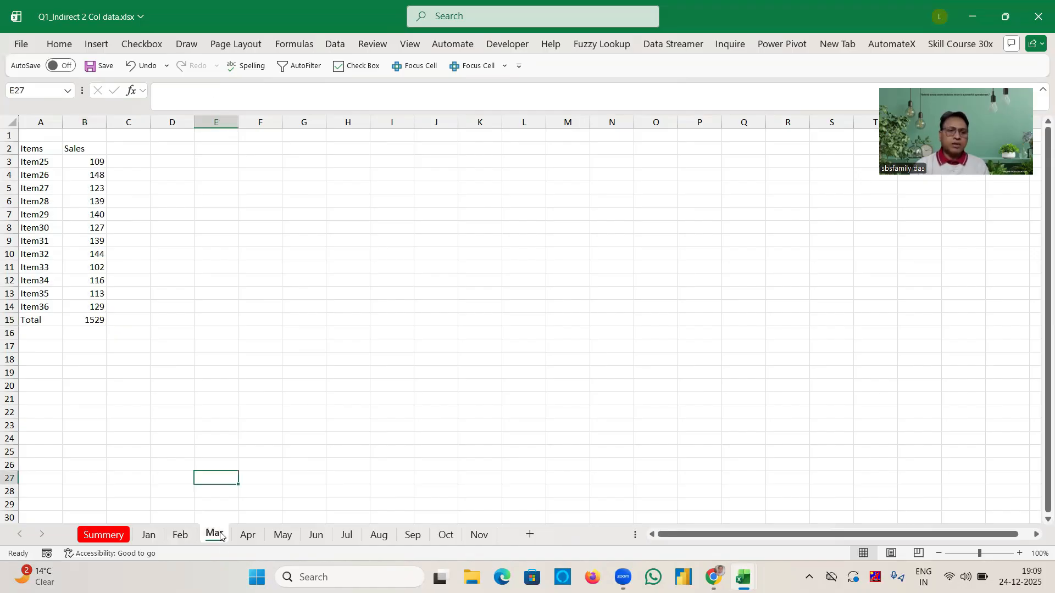
{"action": "left_click", "coordinate": [248, 534]}
{"action": "left_click", "coordinate": [280, 535]}
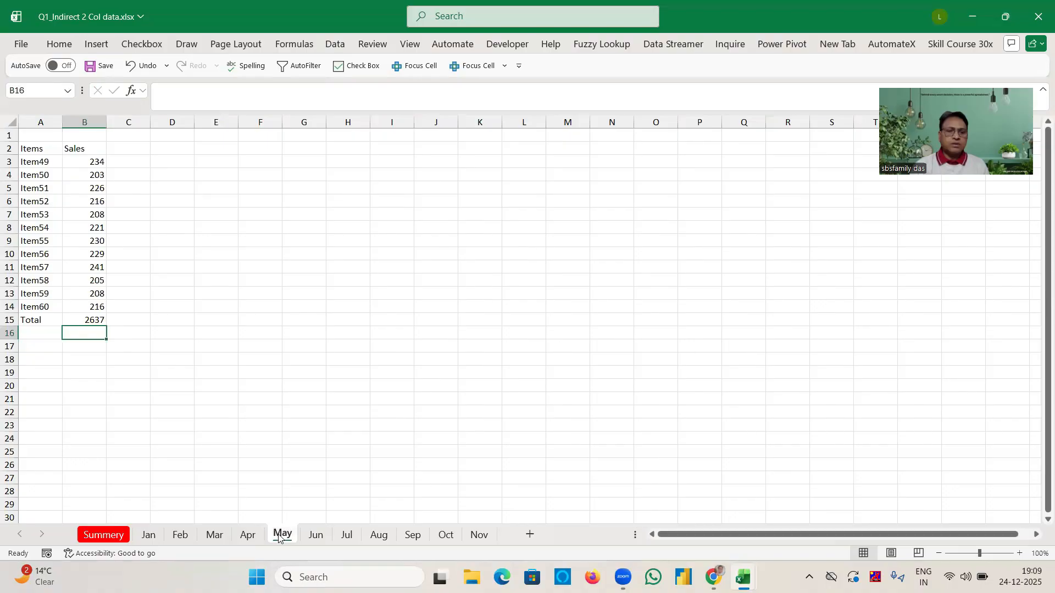
{"action": "left_click", "coordinate": [312, 535]}
{"action": "left_click", "coordinate": [345, 537]}
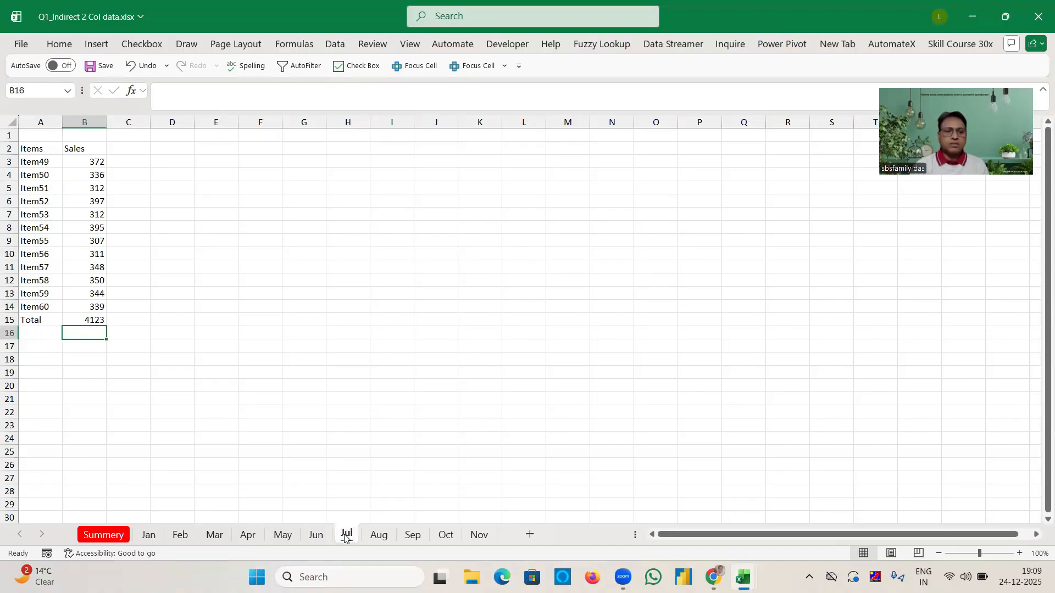
{"action": "left_click", "coordinate": [387, 539]}
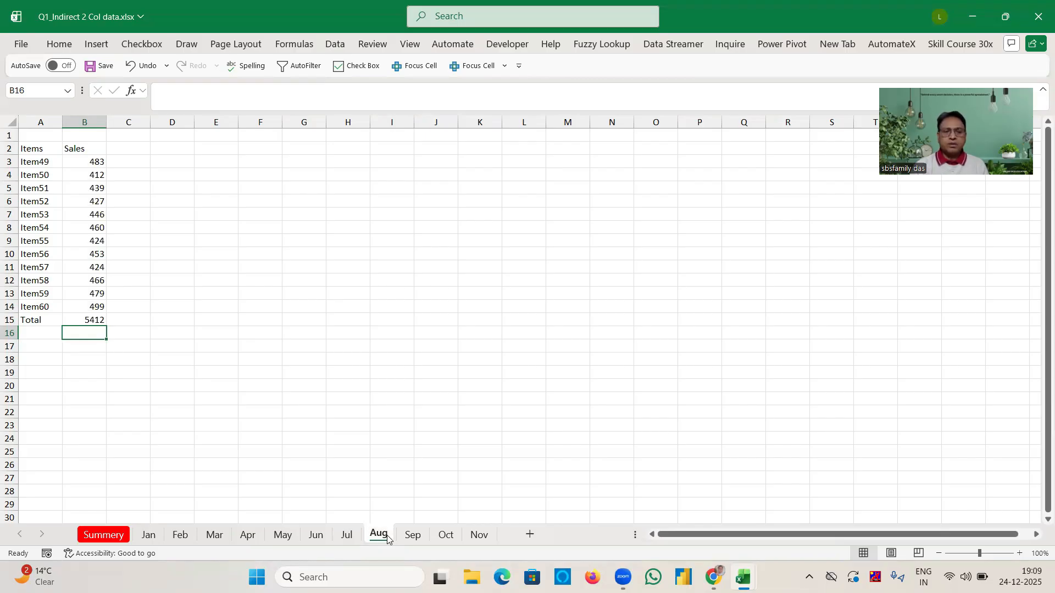
{"action": "left_click", "coordinate": [412, 536]}
{"action": "left_click", "coordinate": [372, 413]}
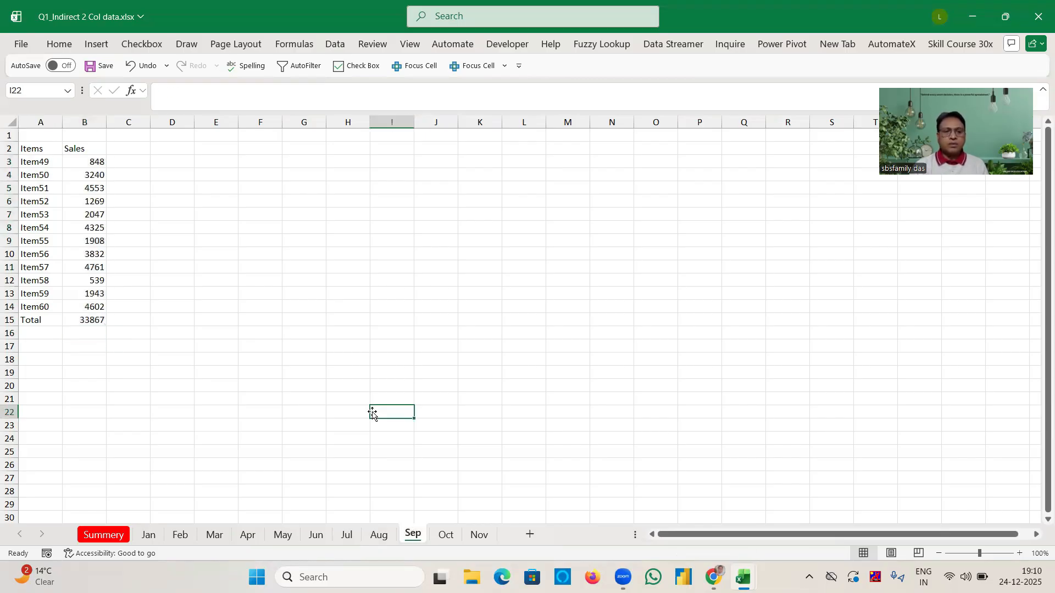
{"action": "left_click", "coordinate": [445, 534]}
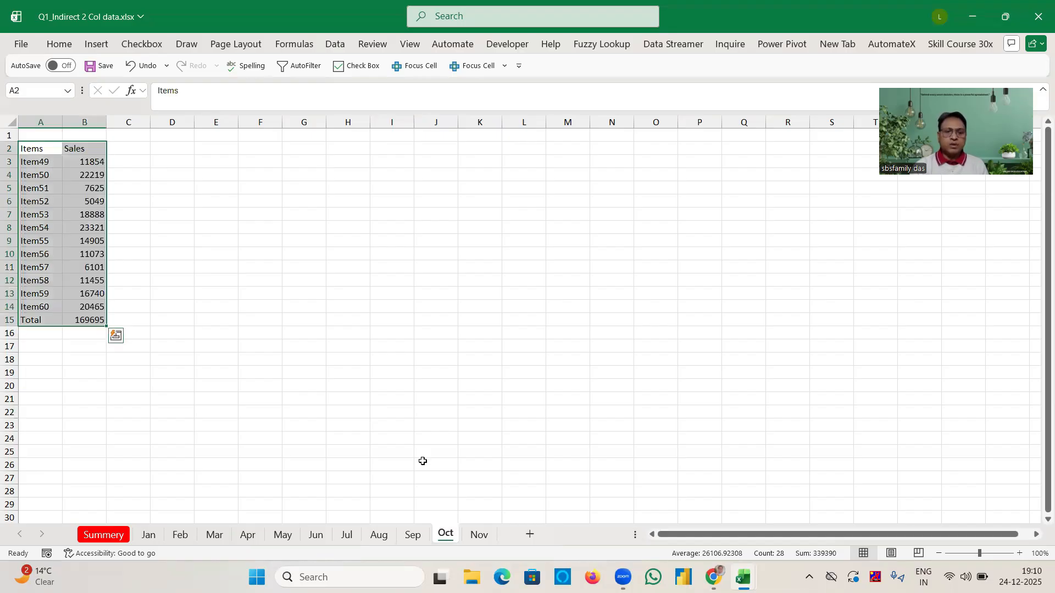
{"action": "left_click", "coordinate": [489, 424]}
{"action": "left_click", "coordinate": [479, 534]}
{"action": "left_click", "coordinate": [436, 400]}
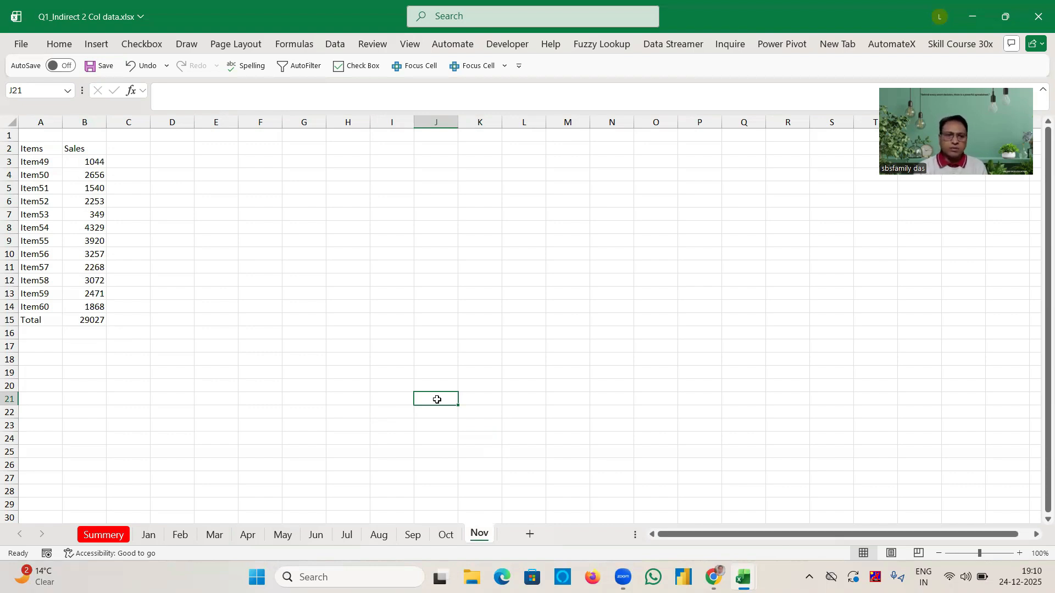
{"action": "left_click", "coordinate": [345, 351]}
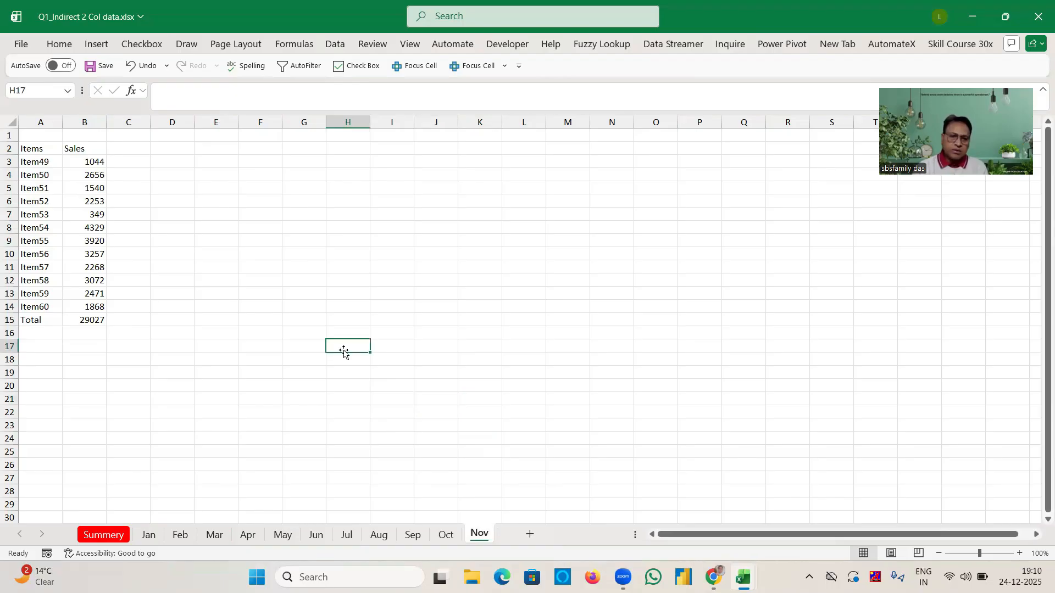
Check where the data on the Jan sheet begins and ends, from the Items header in A2 to the total in B15.
{"action": "left_click", "coordinate": [149, 536]}
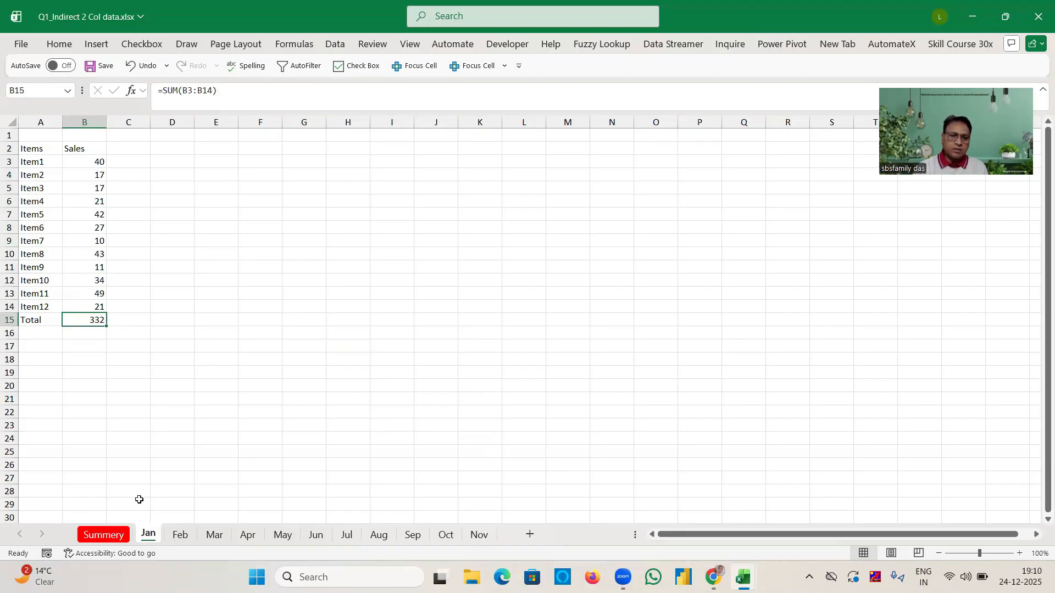
{"action": "left_click", "coordinate": [33, 150]}
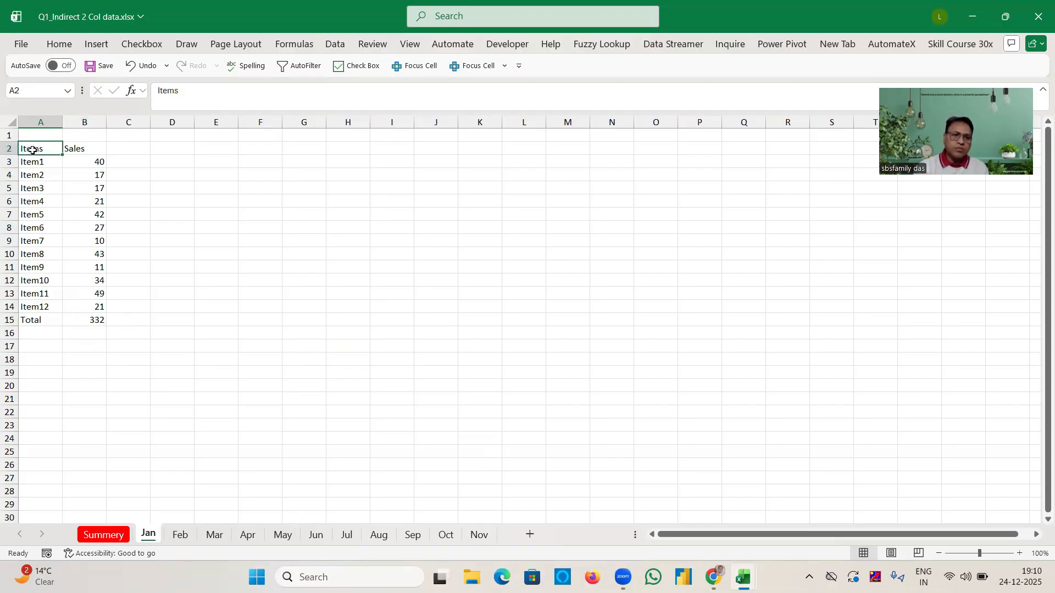
{"action": "left_click", "coordinate": [98, 319]}
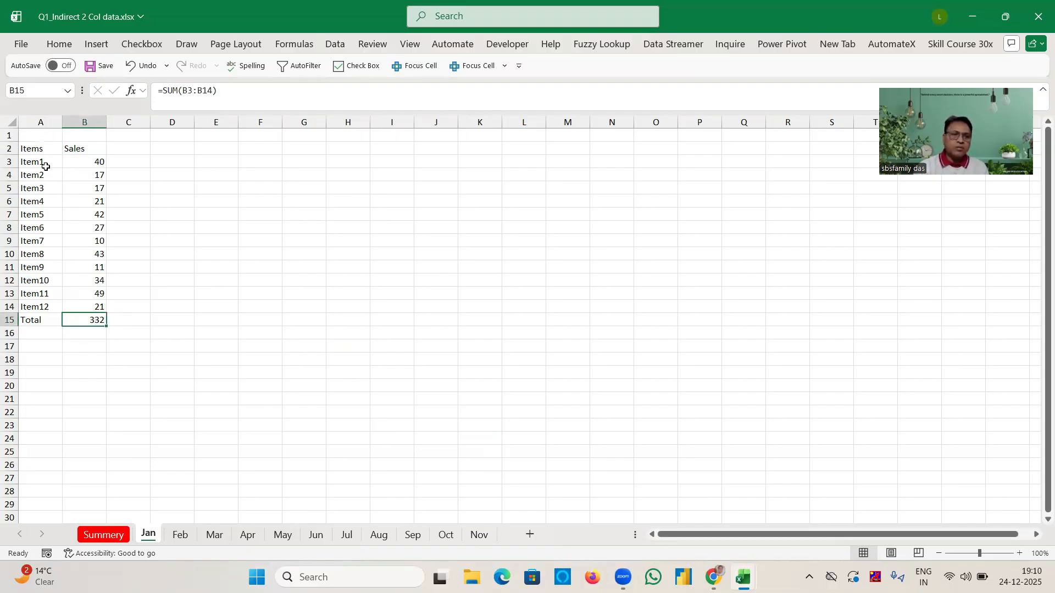
{"action": "left_click", "coordinate": [31, 145]}
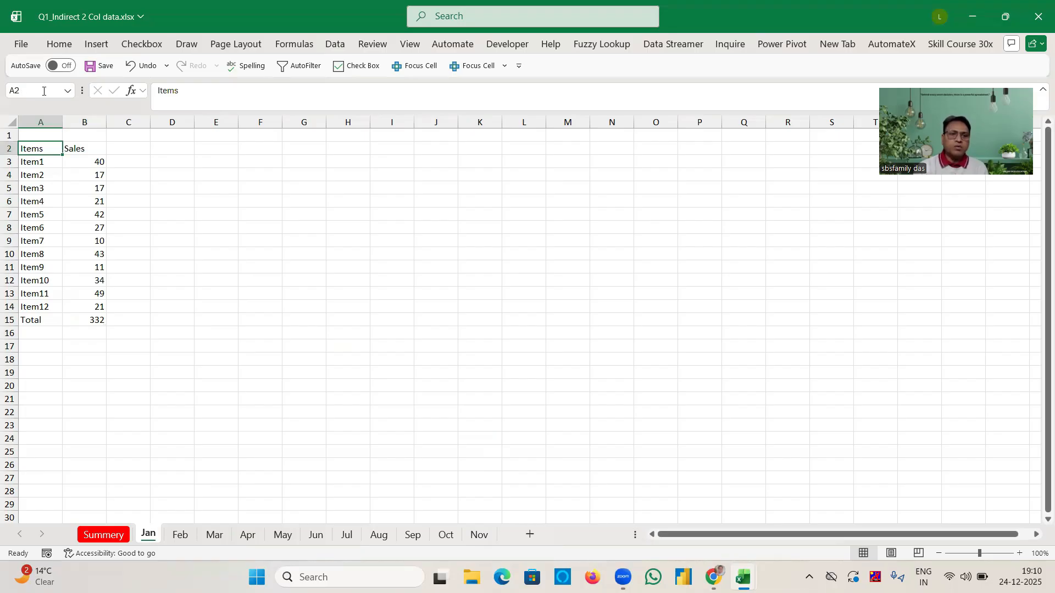
{"action": "left_click", "coordinate": [97, 322]}
{"action": "left_click", "coordinate": [31, 147]}
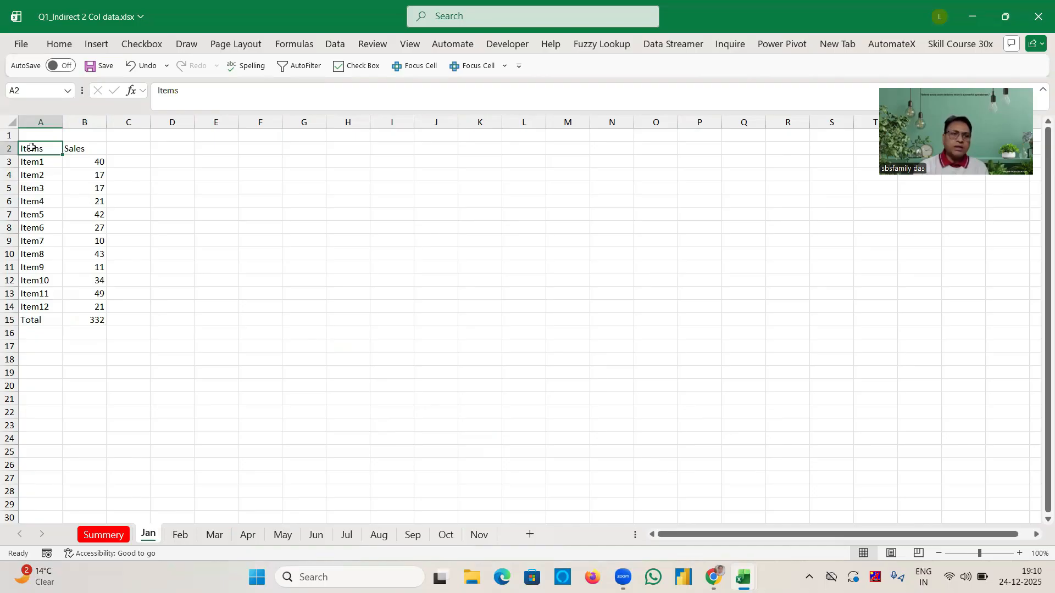
Compare the header position A2 and the total position B15 across the other monthly sheets, including Aug and Nov, against Jan.
{"action": "key", "text": "ctrl+Page_Down"}
{"action": "key", "text": "ctrl+Page_Down"}
{"action": "key", "text": "ctrl+Page_Down"}
{"action": "key", "text": "ctrl+Page_Down"}
{"action": "key", "text": "ctrl+Page_Down"}
{"action": "key", "text": "ctrl+Page_Down"}
{"action": "key", "text": "ctrl+Page_Down"}
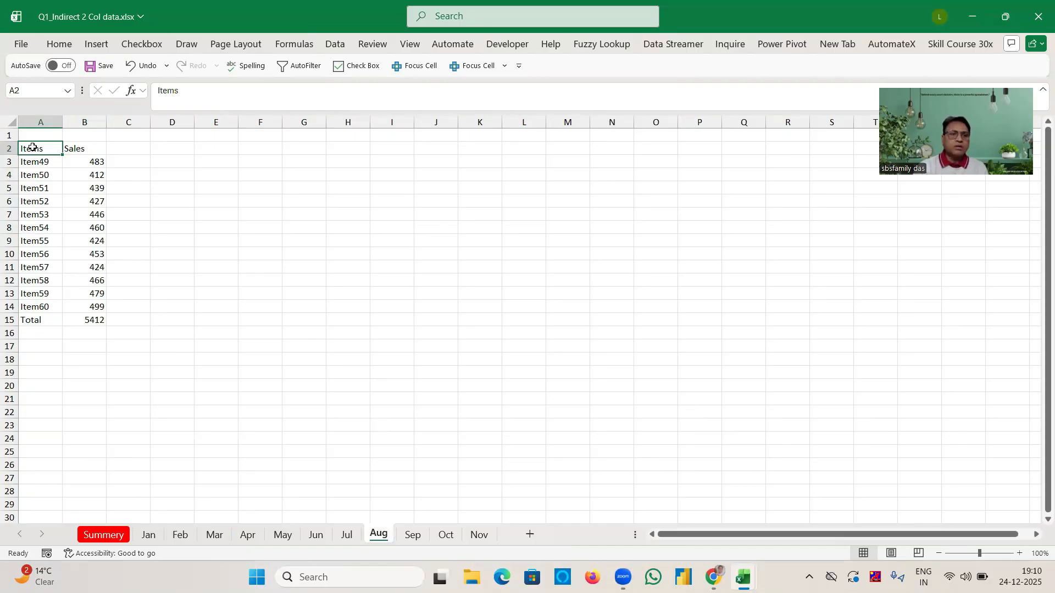
{"action": "left_click", "coordinate": [97, 322]}
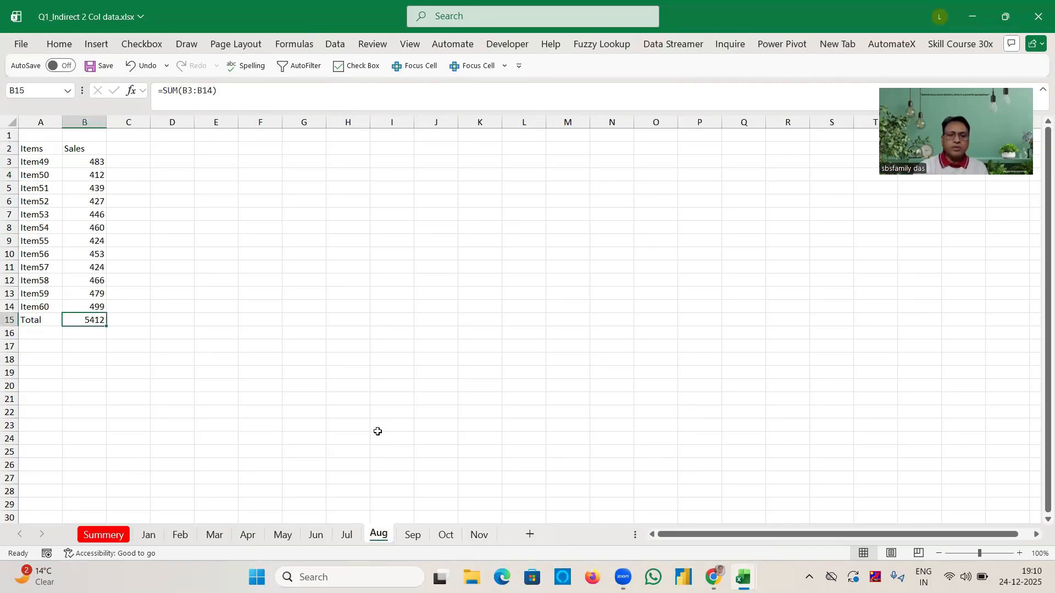
{"action": "left_click", "coordinate": [479, 534]}
{"action": "left_click", "coordinate": [47, 149]}
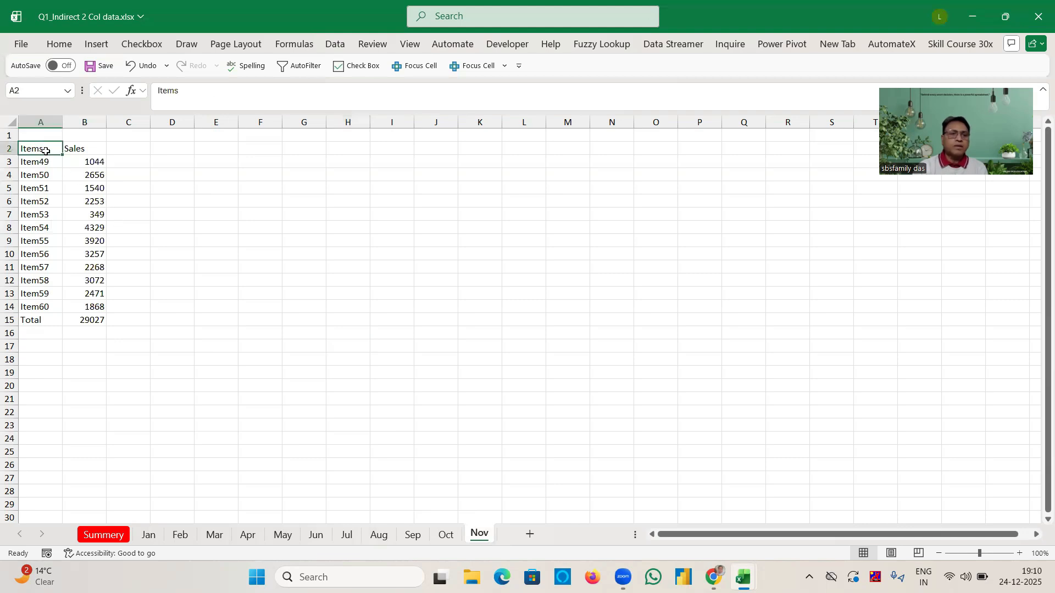
{"action": "left_click", "coordinate": [93, 321]}
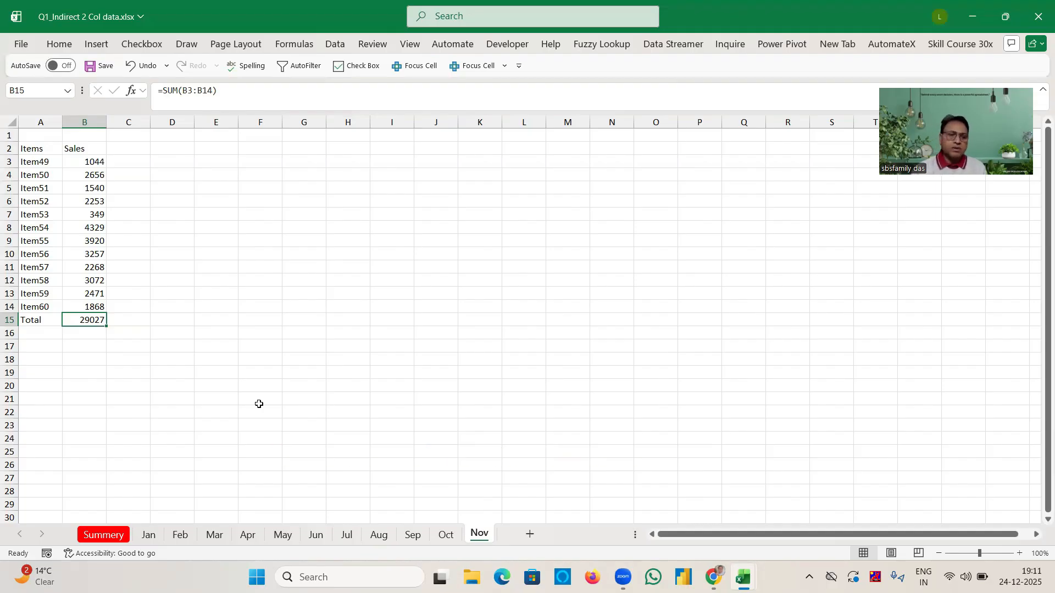
{"action": "left_click", "coordinate": [149, 535]}
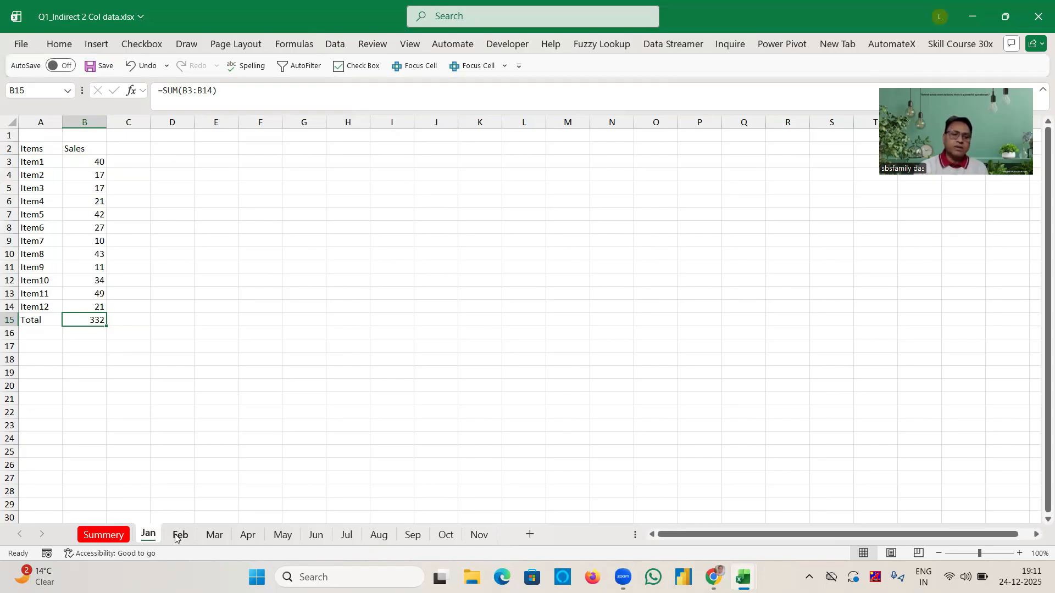
{"action": "left_click", "coordinate": [181, 535]}
{"action": "left_click", "coordinate": [215, 534]}
{"action": "left_click", "coordinate": [148, 535]}
On the Summery sheet, link the Jan sales cell E6 to the total in cell B15 of the Jan sheet.
{"action": "left_click", "coordinate": [103, 534]}
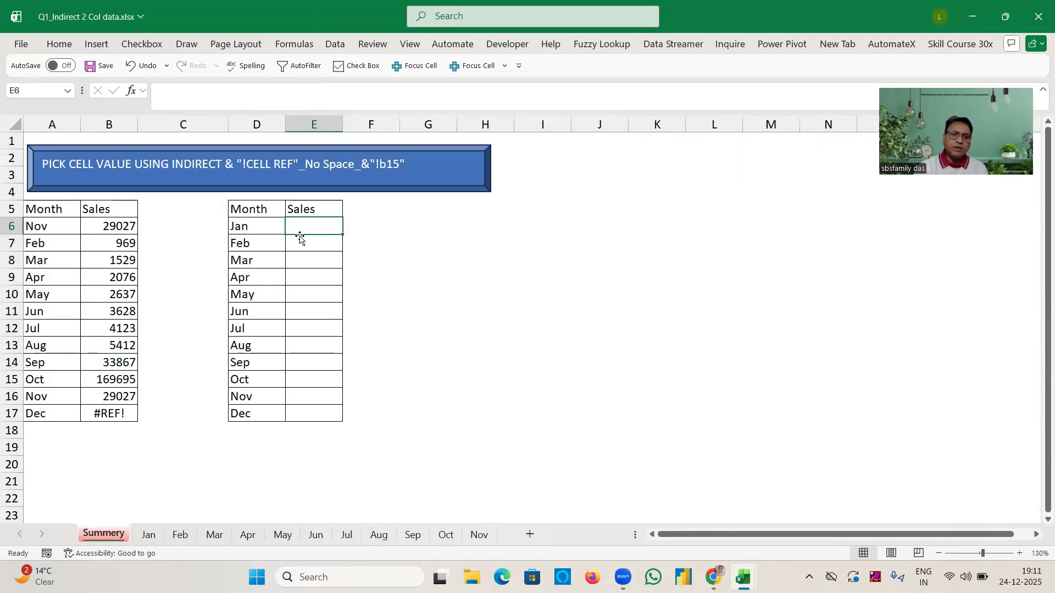
{"action": "type", "text": "="}
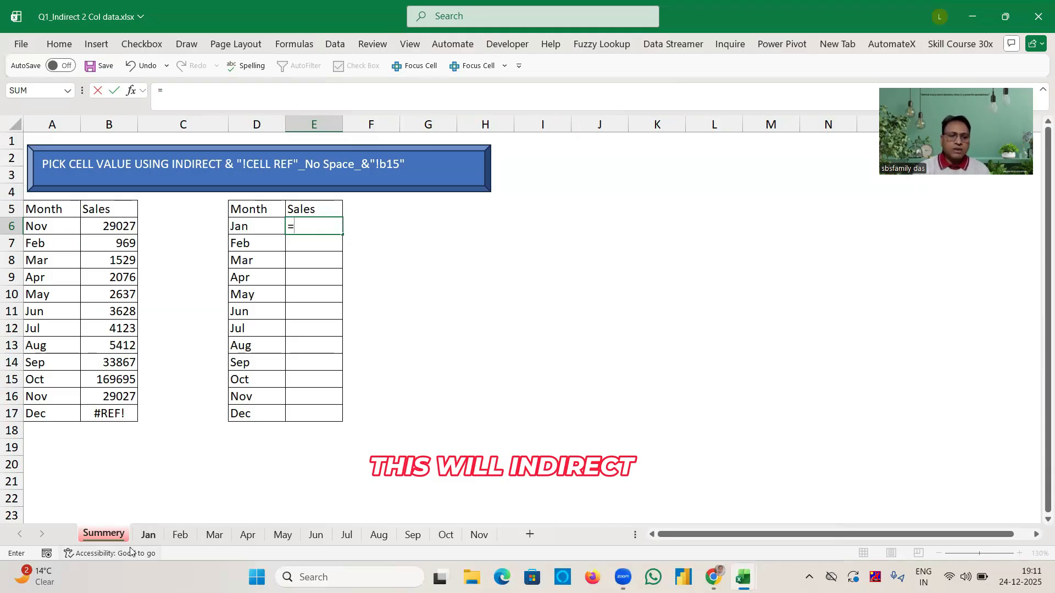
{"action": "key", "text": "Return"}
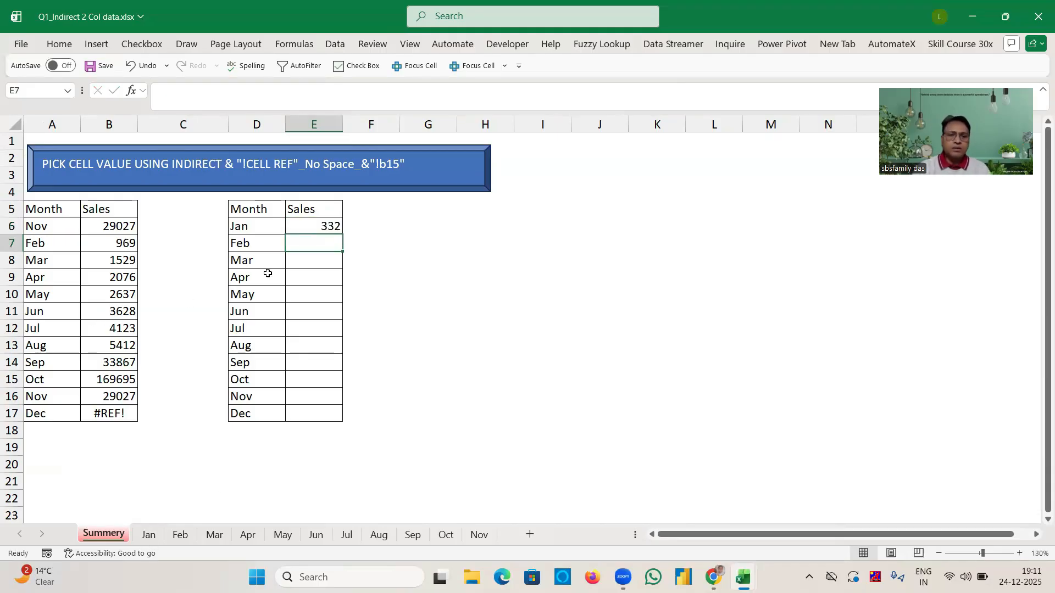
Link the Feb sales cell E7 to the total in cell B15 of the Feb sheet.
{"action": "type", "text": "="}
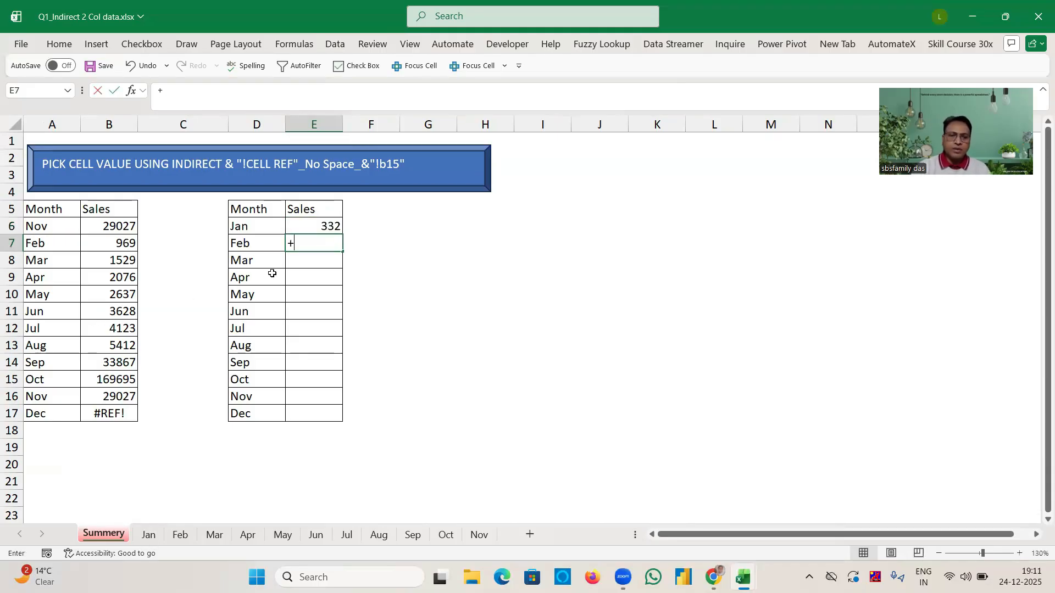
{"action": "left_click", "coordinate": [180, 535]}
{"action": "left_click", "coordinate": [94, 322]}
{"action": "key", "text": "Return"}
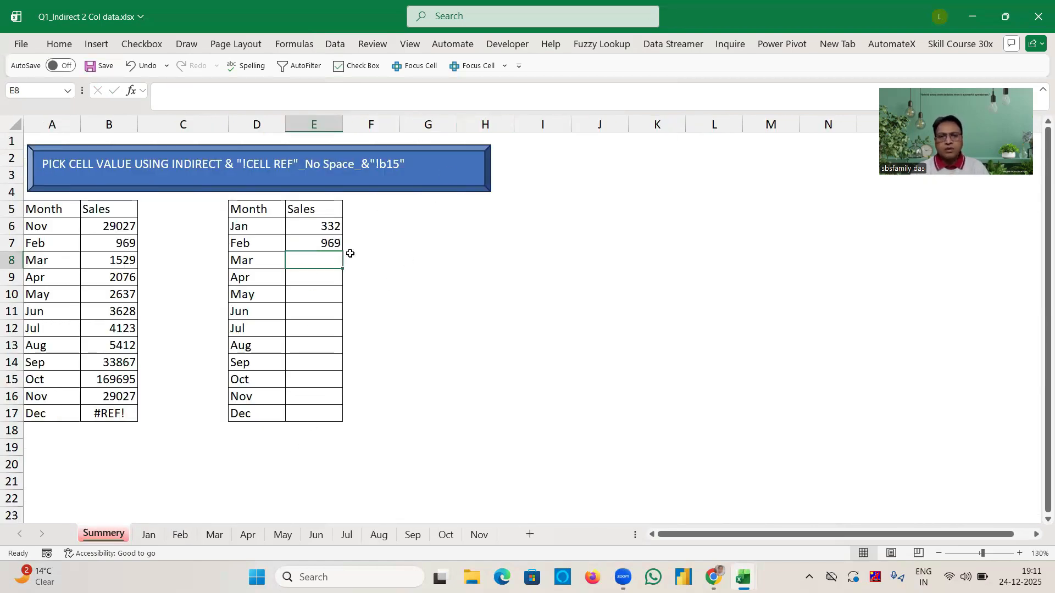
Show the formula behind the Jan sales value by entering =FORMULATEXT(E6) in cell F6.
{"action": "left_click", "coordinate": [357, 227]}
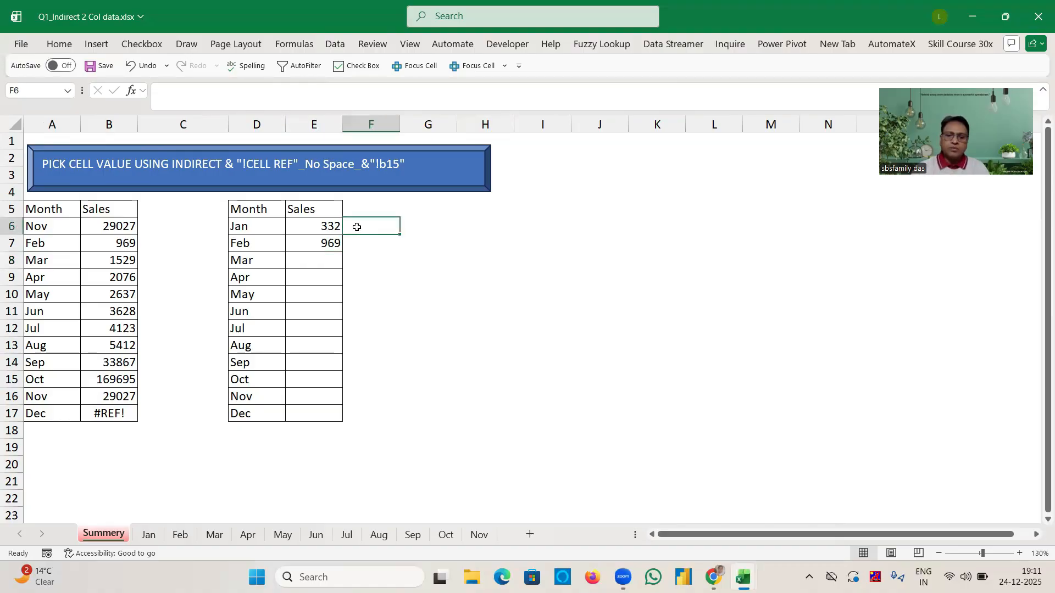
{"action": "type", "text": "="}
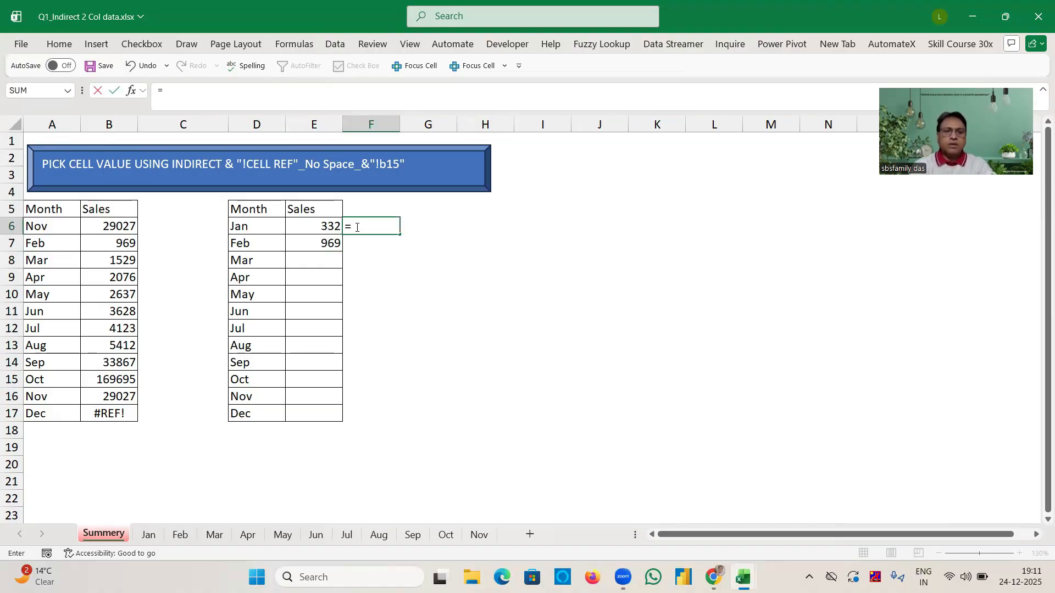
{"action": "type", "text": "FORMULATEXT("}
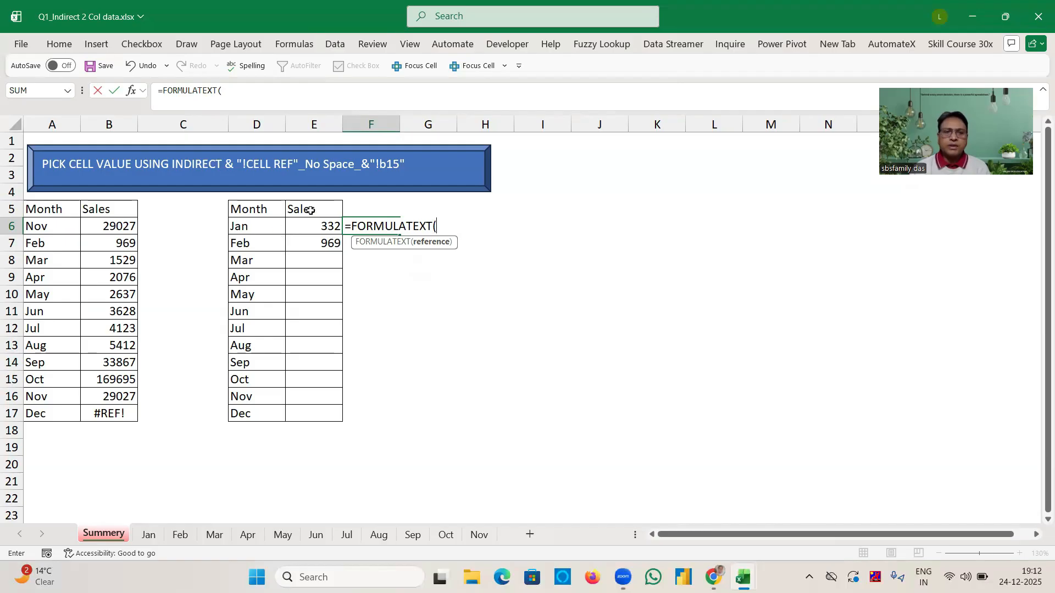
{"action": "left_click", "coordinate": [319, 228]}
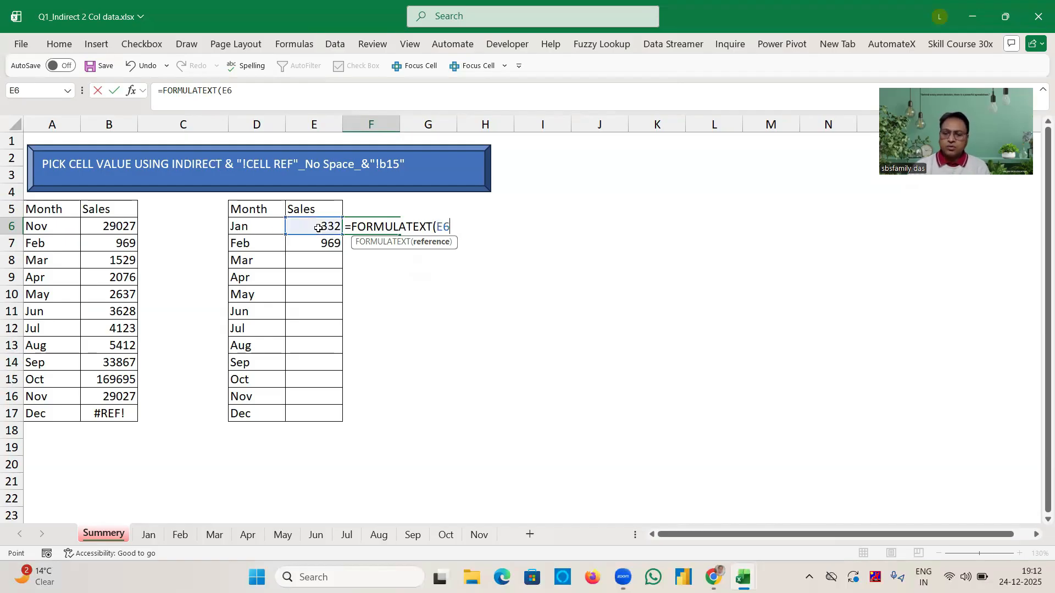
{"action": "type", "text": ")"}
{"action": "key", "text": "Return"}
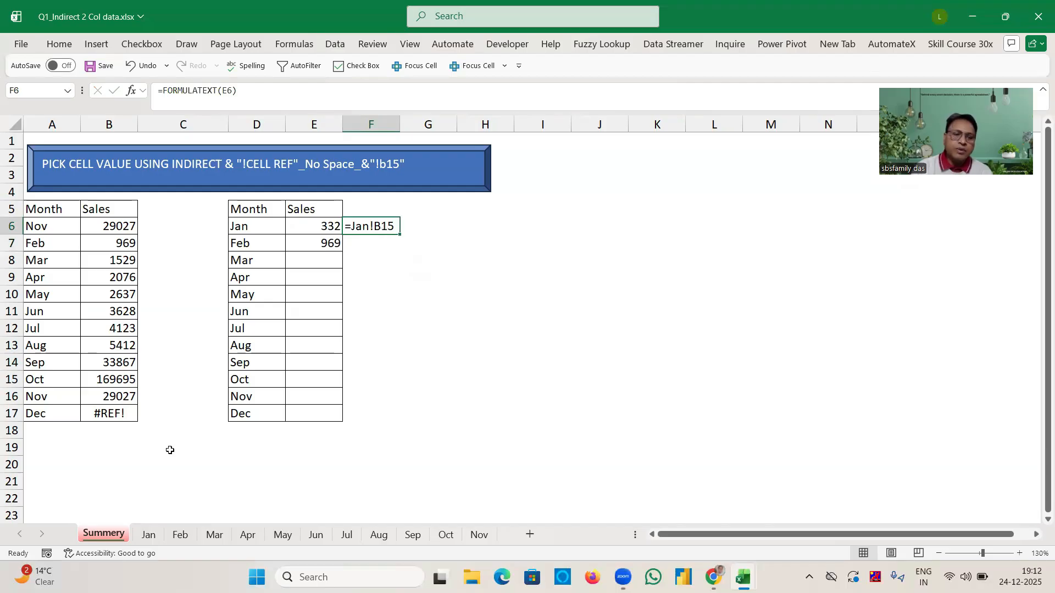
Check the Jan sheet's total in B15, and copy the Summery sheet's FORMULATEXT formula from F6 down to F7.
{"action": "left_click", "coordinate": [152, 542]}
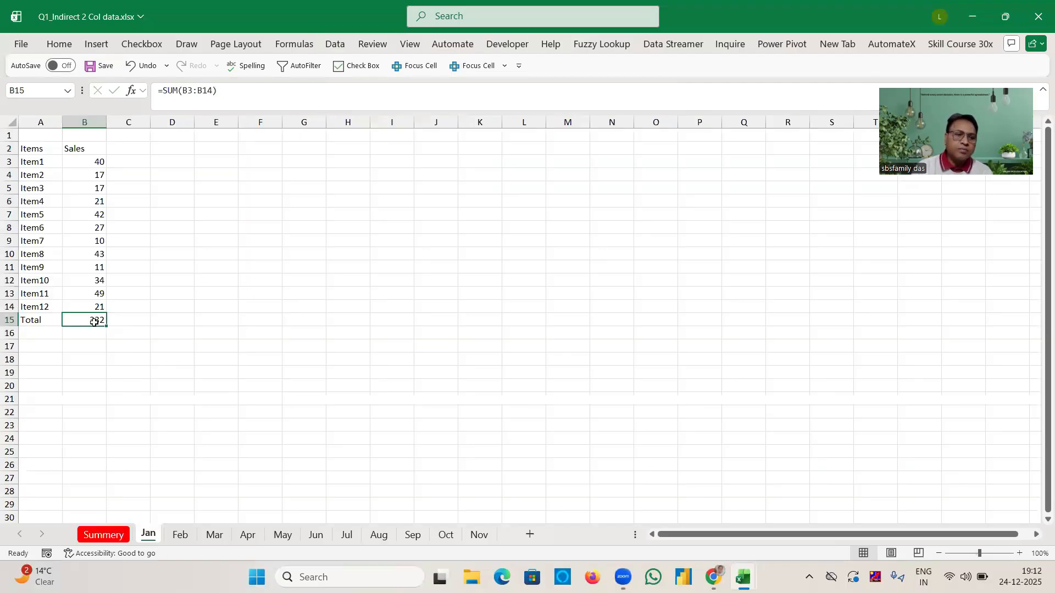
{"action": "left_click", "coordinate": [105, 535]}
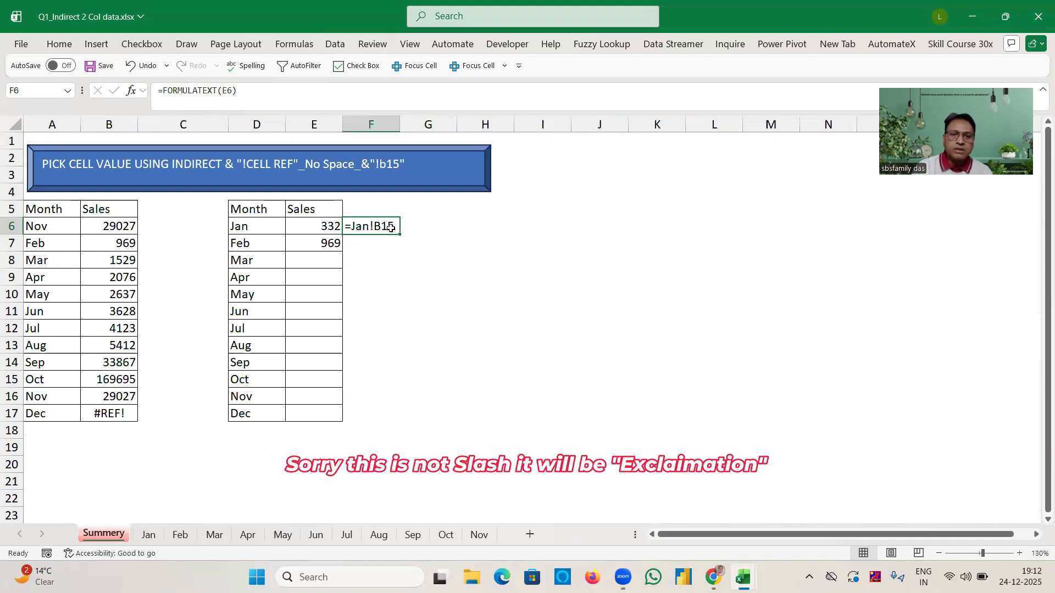
{"action": "left_click_drag", "start_coordinate": [400, 235], "coordinate": [397, 247]}
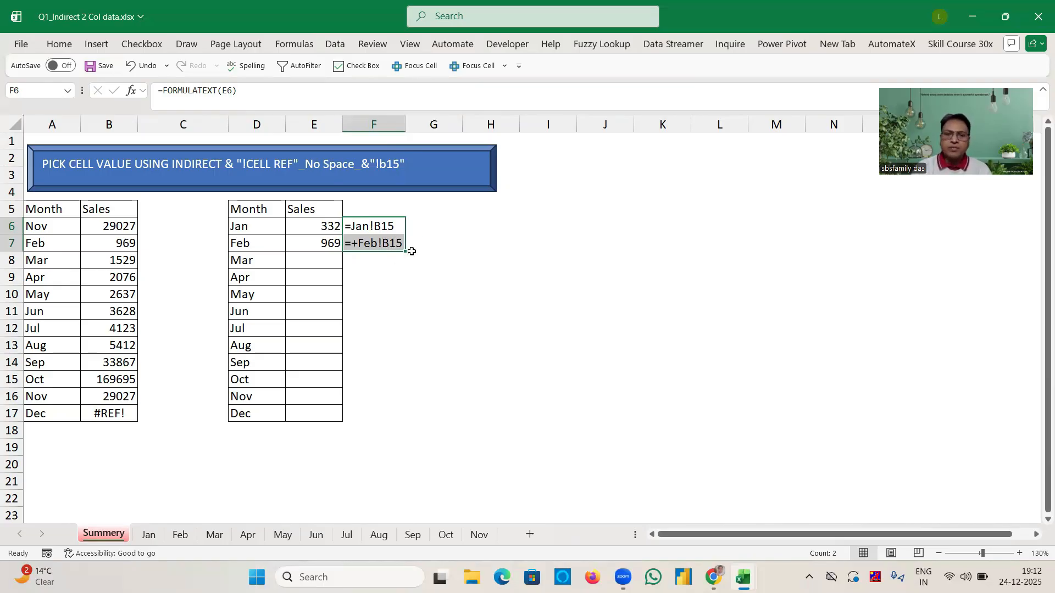
Clear the direct sheet links for Jan and Feb sales in E6:E7.
{"action": "left_click", "coordinate": [326, 226]}
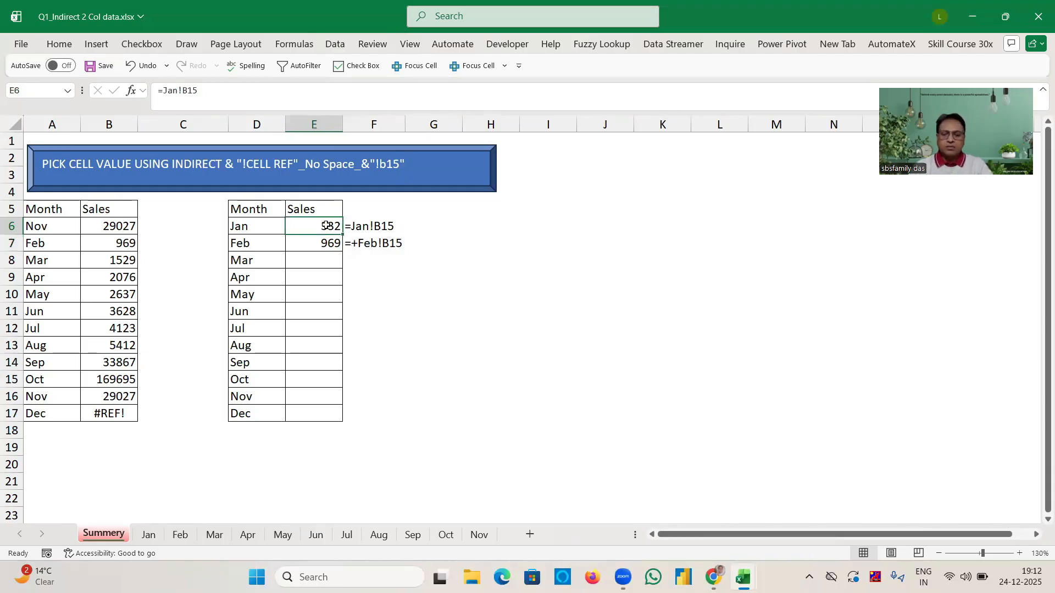
{"action": "key", "text": "shift+Down"}
{"action": "key", "text": "Delete"}
Build the Jan sheet's cell reference as text in E6 with the formula =D6&"!b15".
{"action": "type", "text": "="}
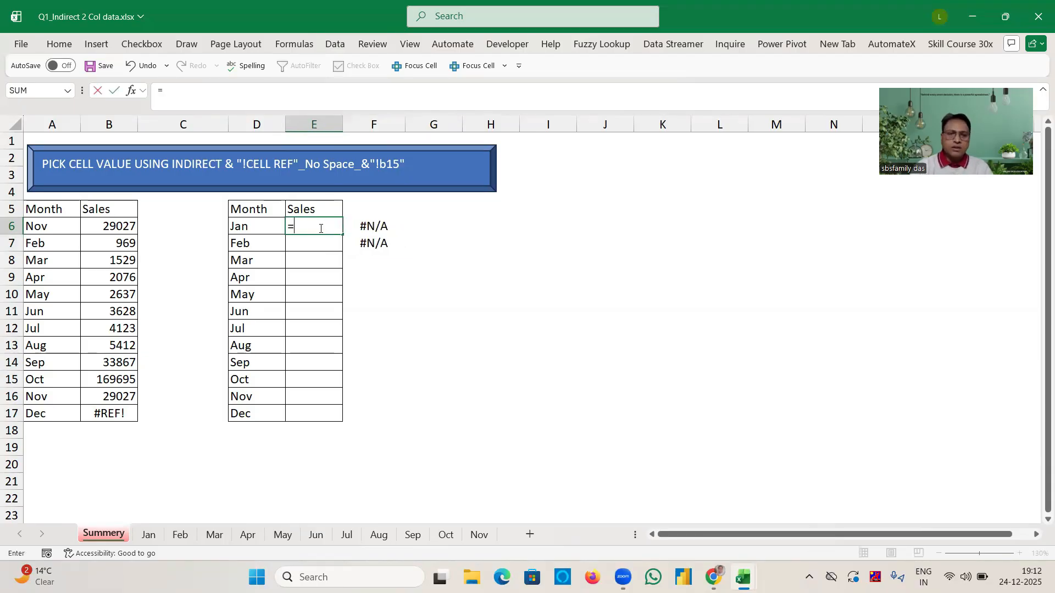
{"action": "left_click", "coordinate": [245, 228]}
{"action": "type", "text": "&"}
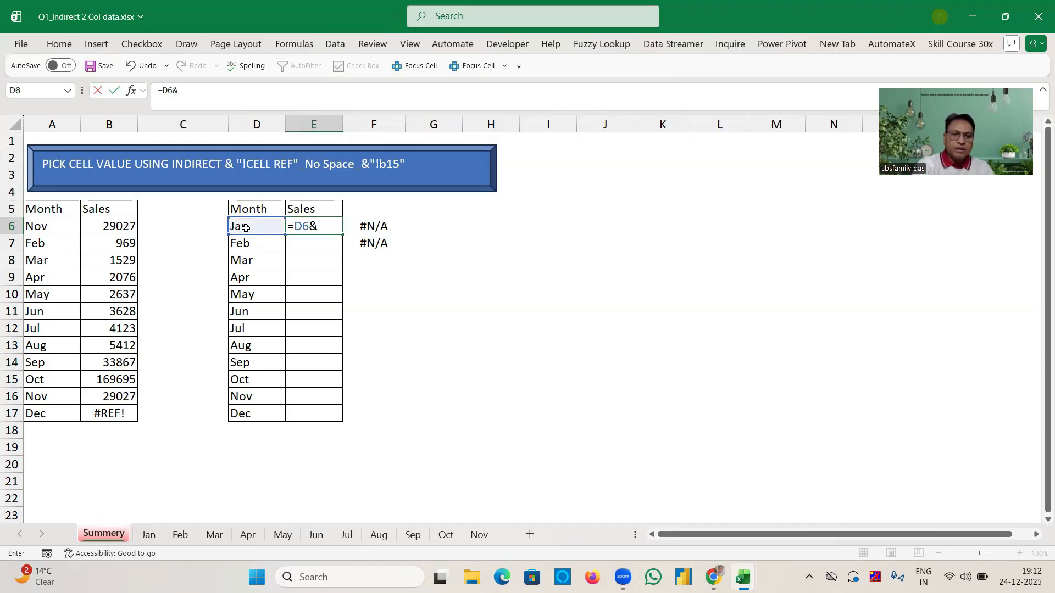
{"action": "type", "text": "\"!"}
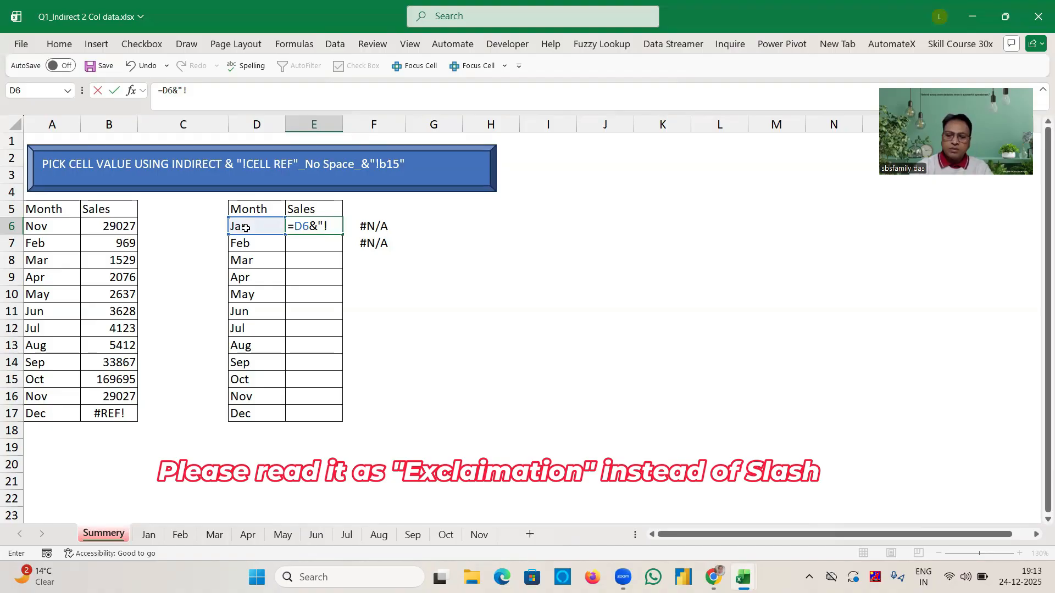
{"action": "type", "text": "b15\""}
{"action": "key", "text": "Return"}
Try filling the reference text formula from E6 down to the Dec row, and undo the fill.
{"action": "left_click", "coordinate": [316, 228]}
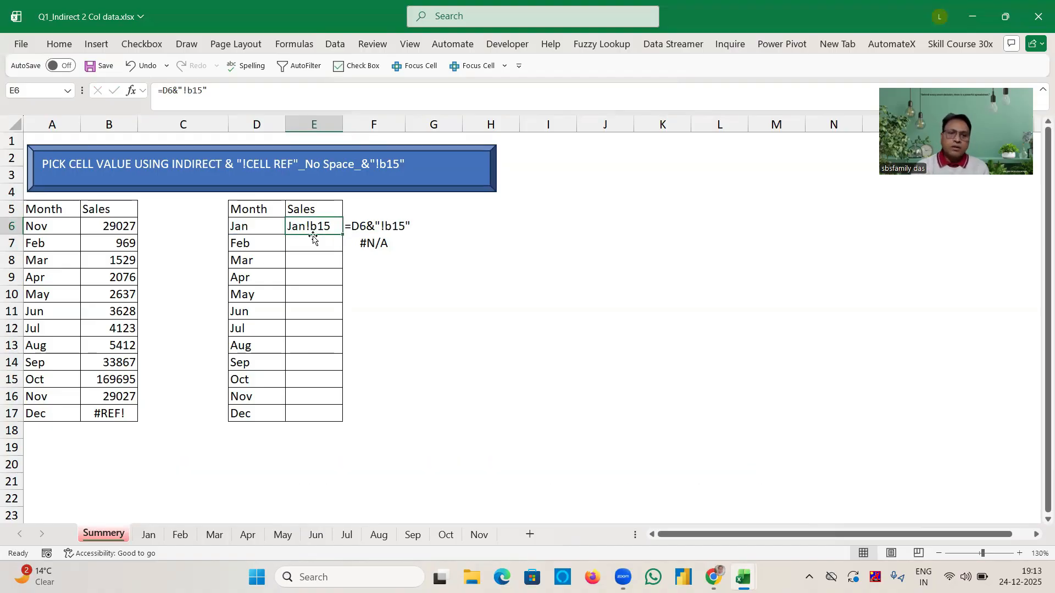
{"action": "left_click_drag", "start_coordinate": [342, 235], "coordinate": [344, 421]}
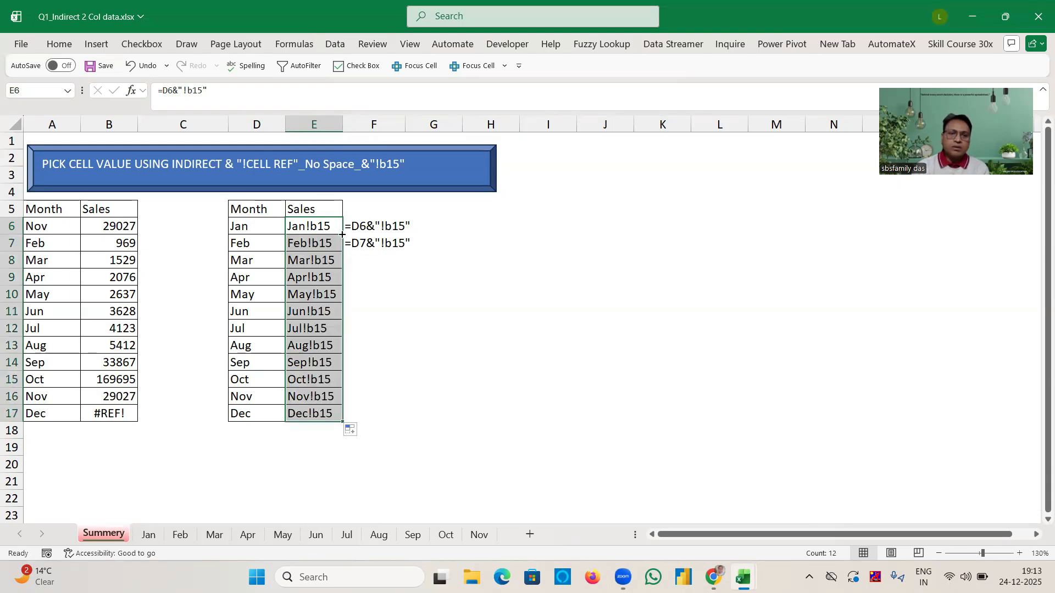
{"action": "left_click", "coordinate": [330, 416]}
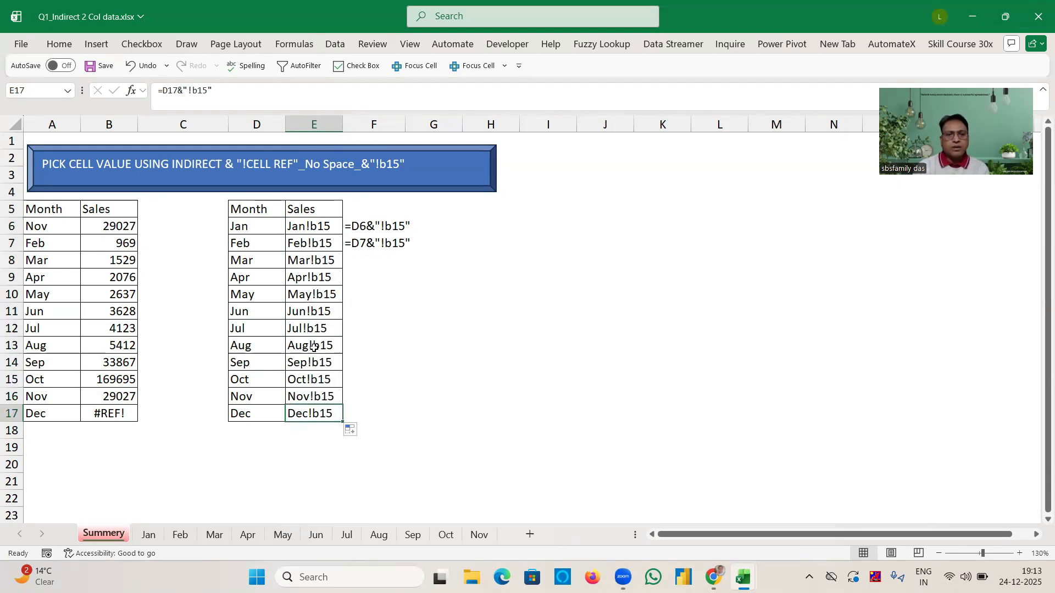
{"action": "key", "text": "ctrl+z"}
{"action": "left_click", "coordinate": [313, 243]}
Wrap the E6 formula in INDIRECT as =INDIRECT(D6&"!b15") and fill it down through the Dec row, E17.
{"action": "left_click", "coordinate": [317, 226]}
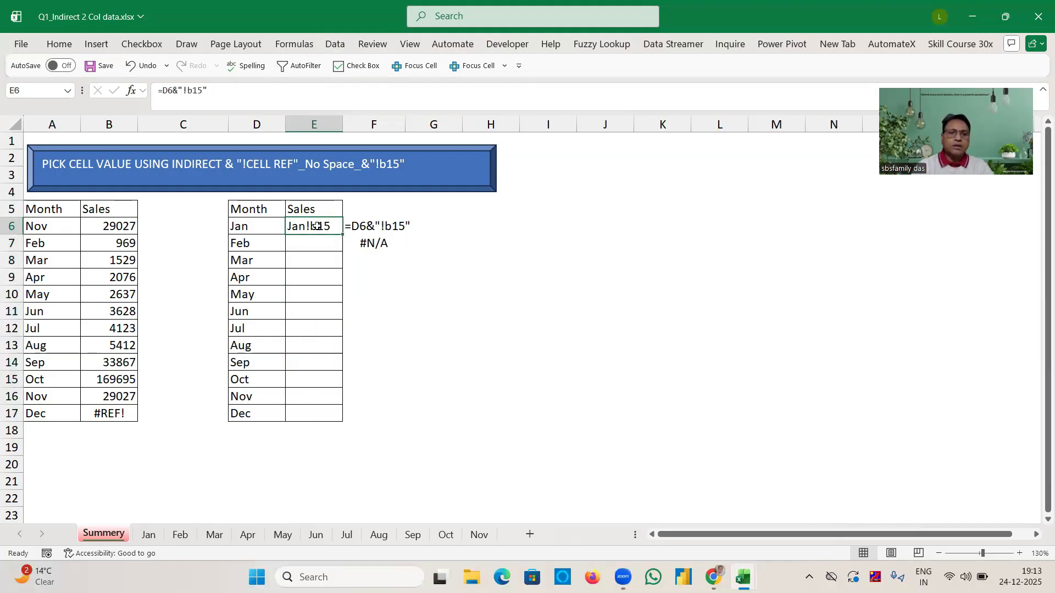
{"action": "left_click", "coordinate": [163, 93]}
{"action": "type", "text": "ind"}
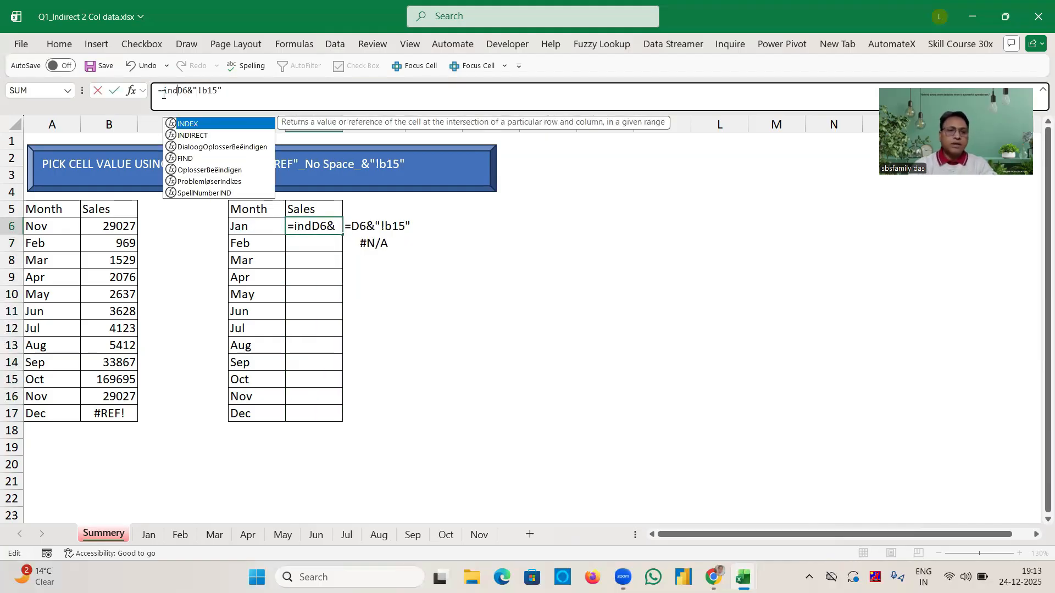
{"action": "key", "text": "Down"}
{"action": "key", "text": "Tab"}
{"action": "key", "text": "ctrl+Return"}
{"action": "double_click", "coordinate": [342, 234]}
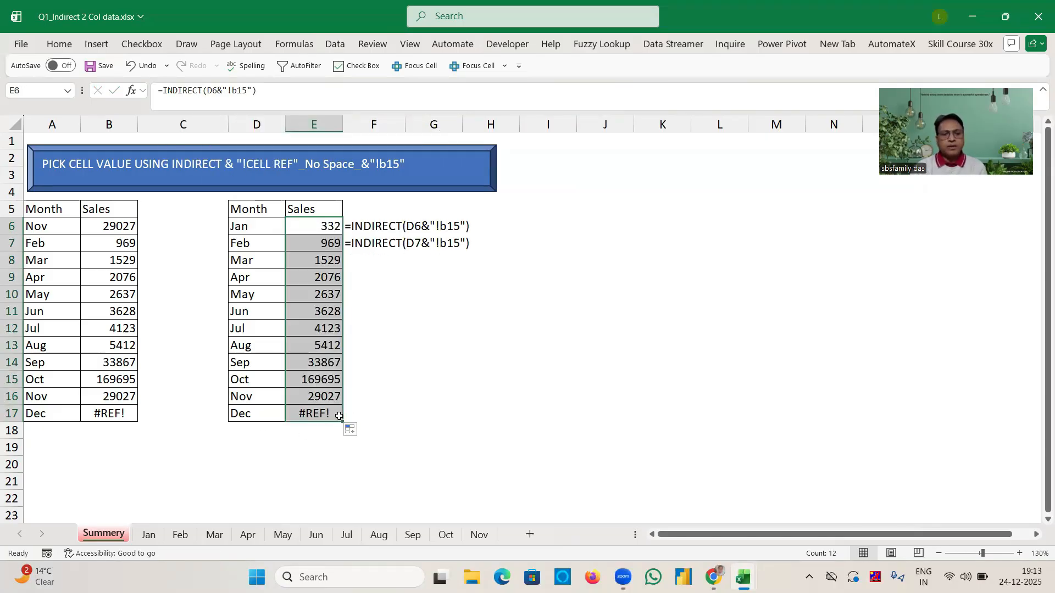
{"action": "left_click", "coordinate": [484, 447]}
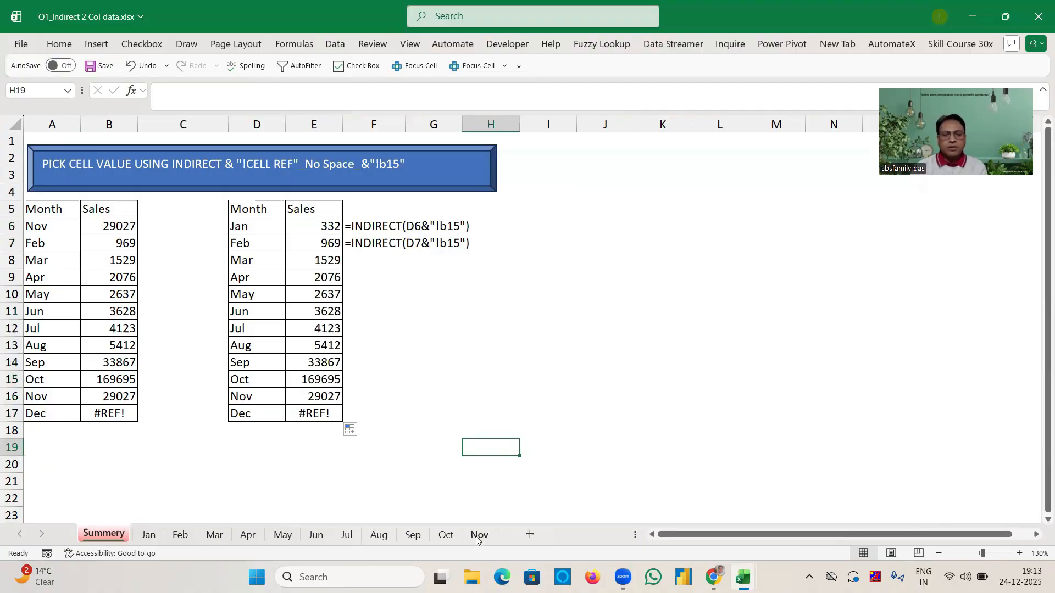
Copy the Nov sheet's table A2:B15 and paste it at cell A2 of a new worksheet.
{"action": "left_click", "coordinate": [478, 535]}
{"action": "left_click", "coordinate": [35, 153]}
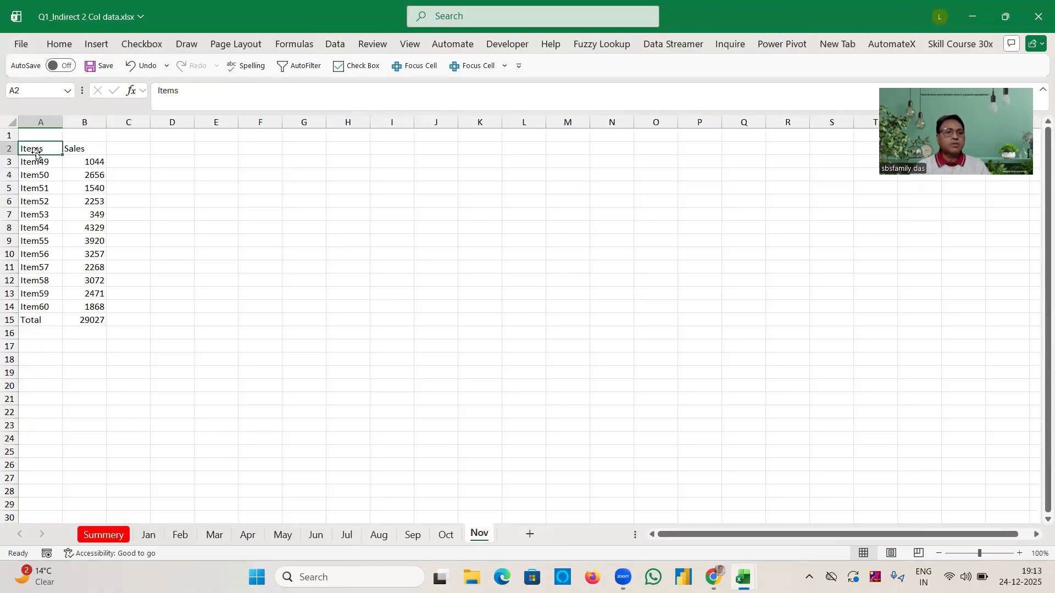
{"action": "key", "text": "ctrl+shift+Right"}
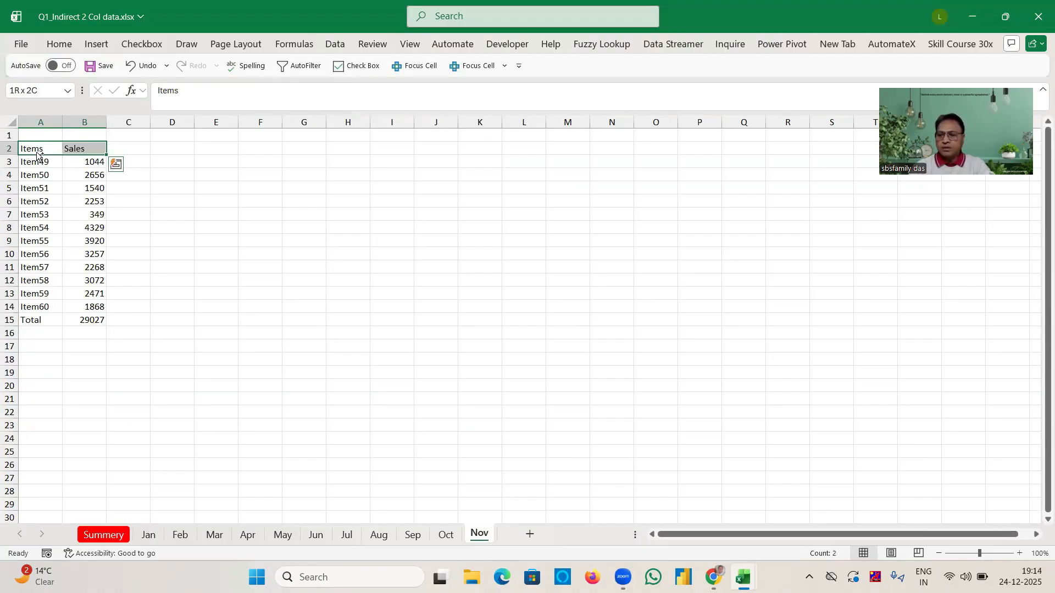
{"action": "key", "text": "ctrl+shift+Down"}
{"action": "key", "text": "ctrl+c"}
{"action": "left_click", "coordinate": [530, 534]}
{"action": "left_click", "coordinate": [35, 149]}
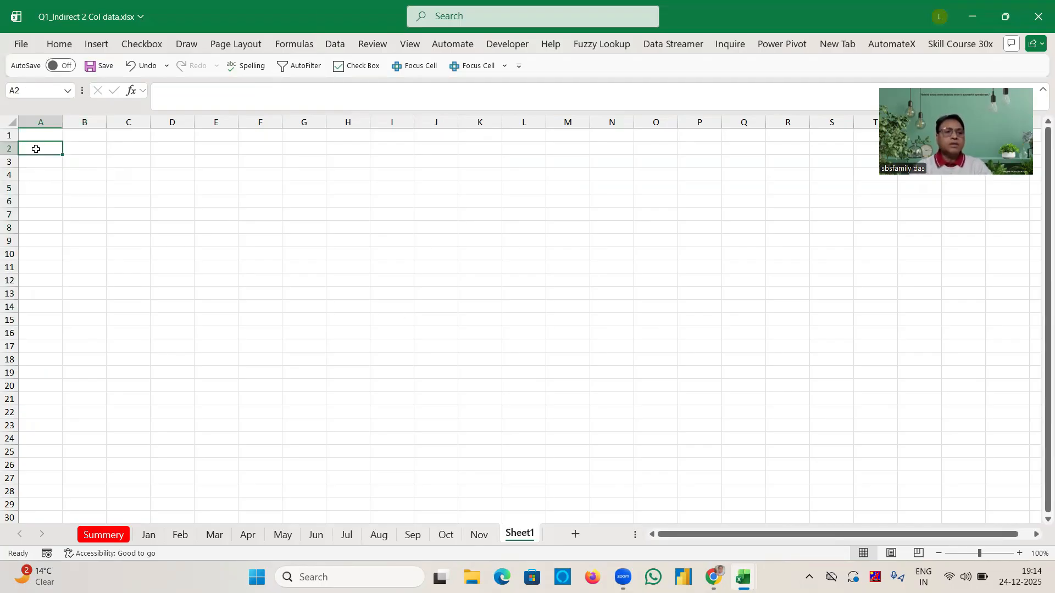
{"action": "key", "text": "ctrl+Page_Up"}
{"action": "left_click", "coordinate": [522, 533]}
{"action": "key", "text": "ctrl+v"}
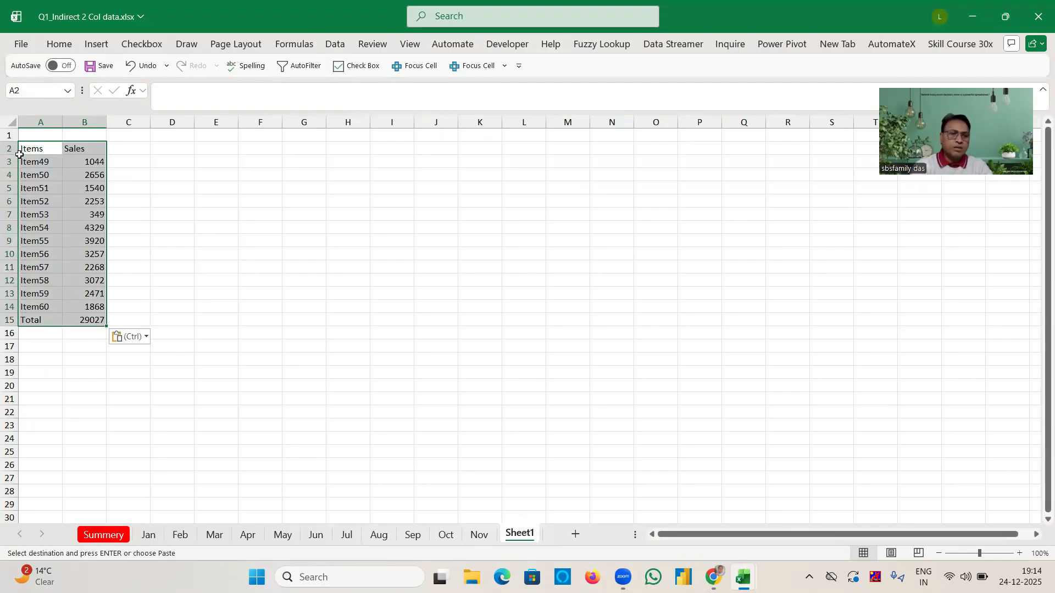
Fill the new sheet's sales cells B3:B14 with random numbers using =RANDBETWEEN(500,2000).
{"action": "left_click", "coordinate": [93, 164]}
{"action": "key", "text": "shift+Down"}
{"action": "key", "text": "shift+Down"}
{"action": "key", "text": "shift+Down"}
{"action": "key", "text": "shift+Down"}
{"action": "key", "text": "shift+Down"}
{"action": "key", "text": "shift+Down"}
{"action": "key", "text": "shift+Down"}
{"action": "key", "text": "shift+Down"}
{"action": "key", "text": "shift+Down"}
{"action": "key", "text": "shift+Down"}
{"action": "key", "text": "shift+Down"}
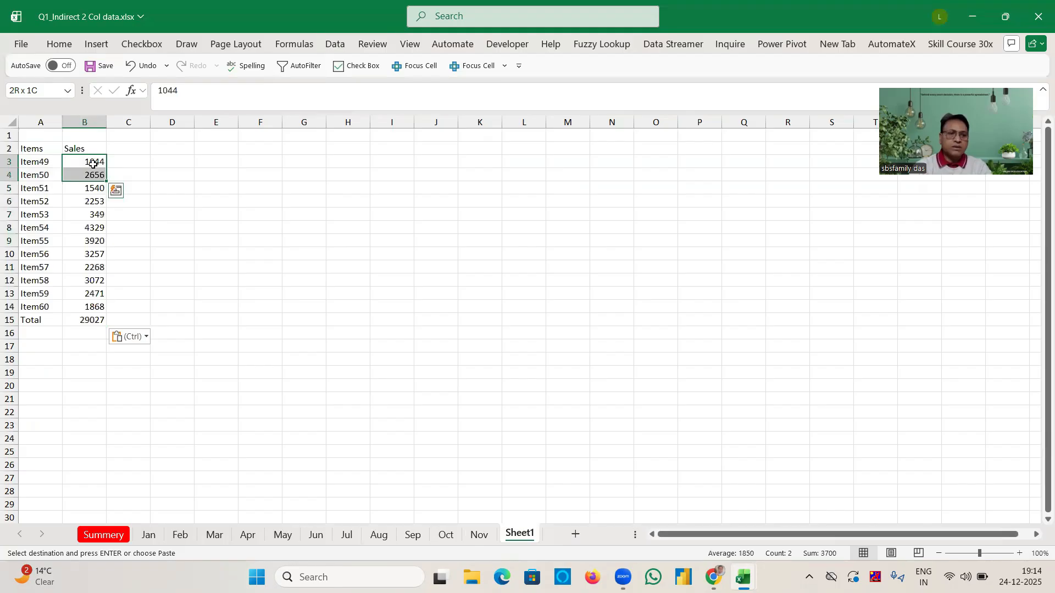
{"action": "type", "text": "=rand"}
{"action": "key", "text": "Down"}
{"action": "key", "text": "Tab"}
{"action": "type", "text": "500,2000)"}
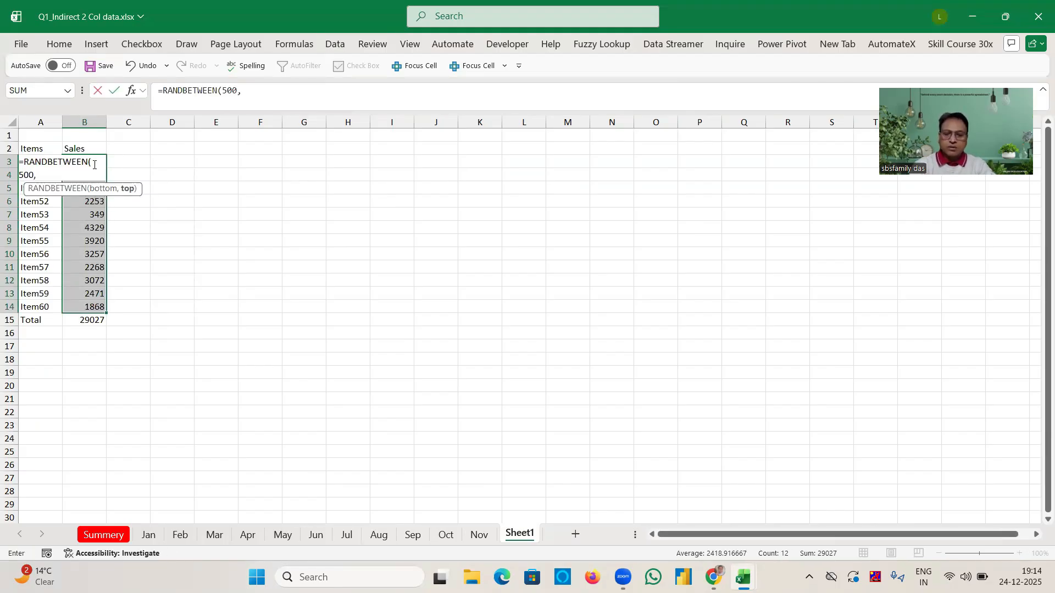
{"action": "key", "text": "ctrl+Return"}
Convert the random sales formulas in B3:B14 to static values in place.
{"action": "key", "text": "ctrl+c"}
{"action": "key", "text": "alt+h"}
{"action": "key", "text": "v"}
{"action": "key", "text": "v"}
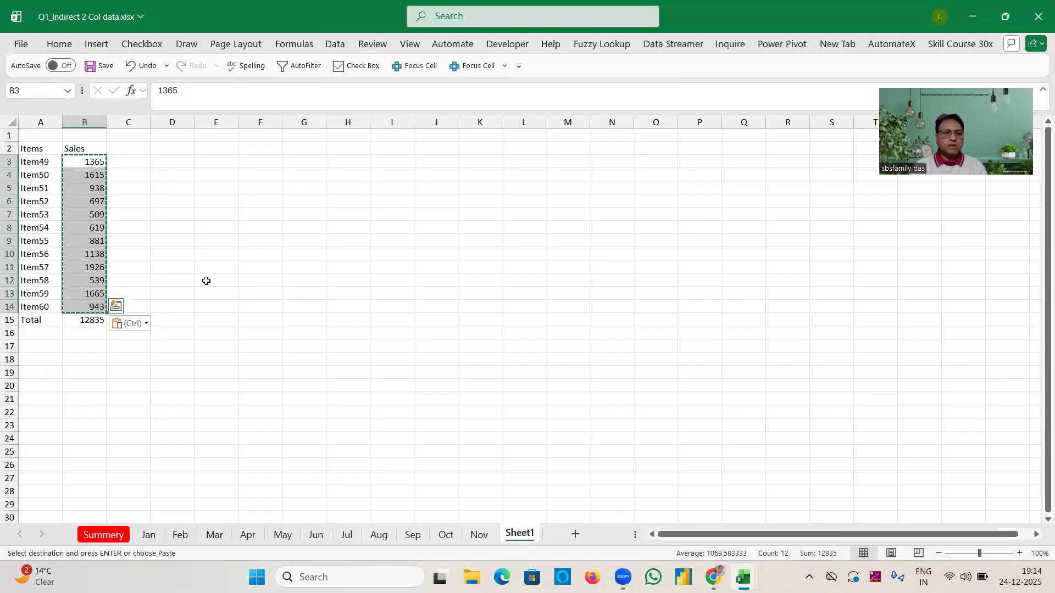
{"action": "left_click", "coordinate": [207, 279]}
{"action": "left_click", "coordinate": [289, 292]}
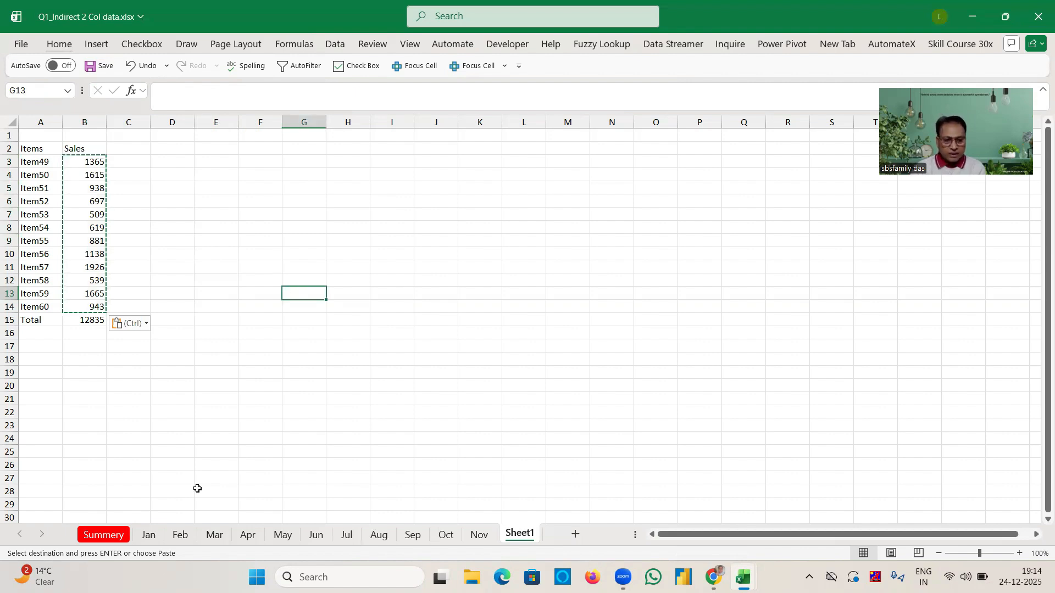
Check the month name in D17 of the Summery sheet, and rename the new sheet Dec to match it.
{"action": "left_click", "coordinate": [99, 537]}
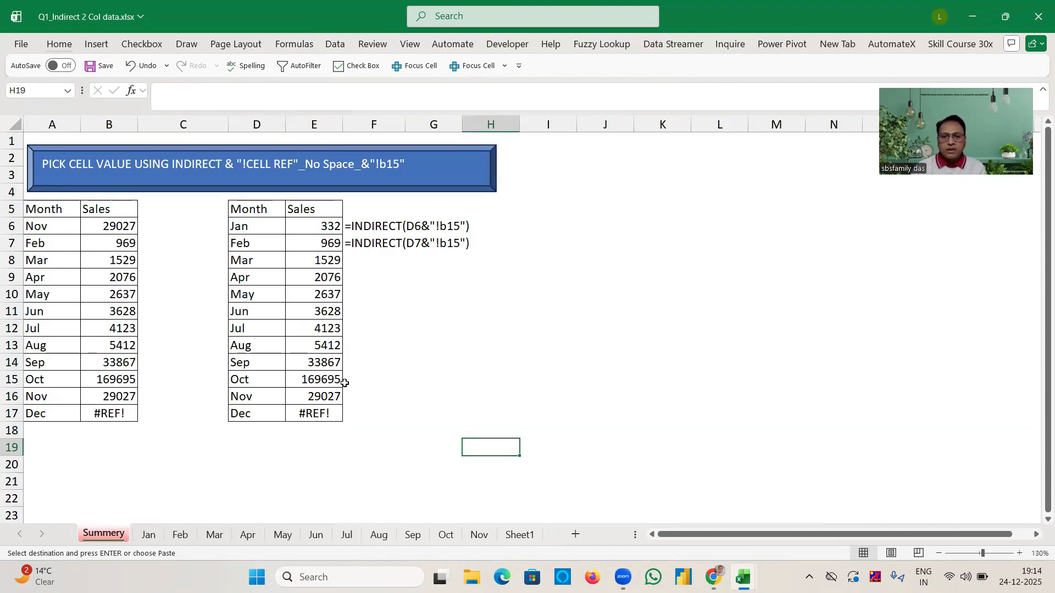
{"action": "left_click", "coordinate": [255, 413]}
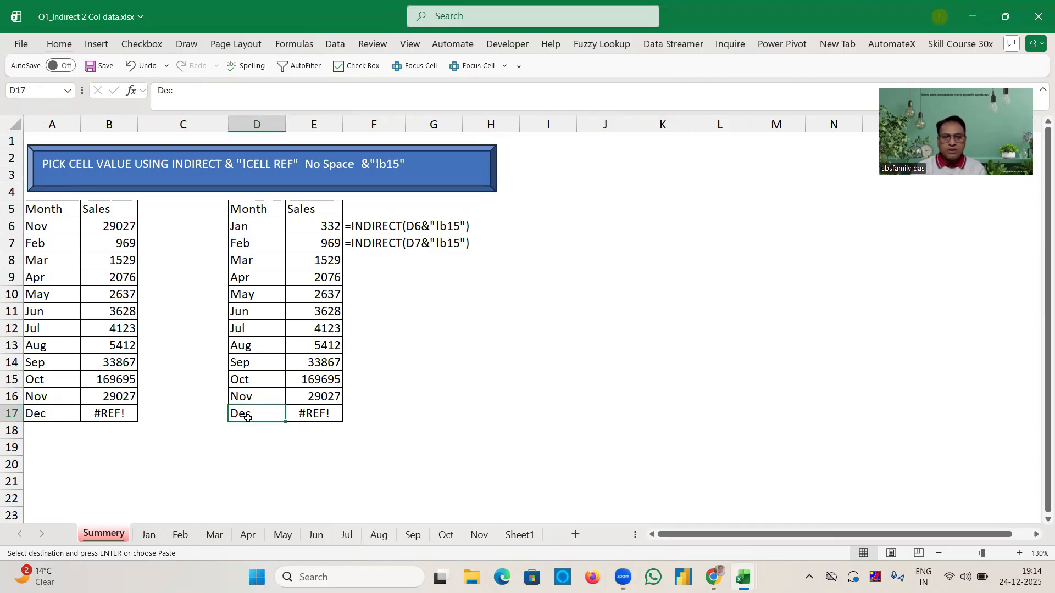
{"action": "left_click", "coordinate": [519, 536]}
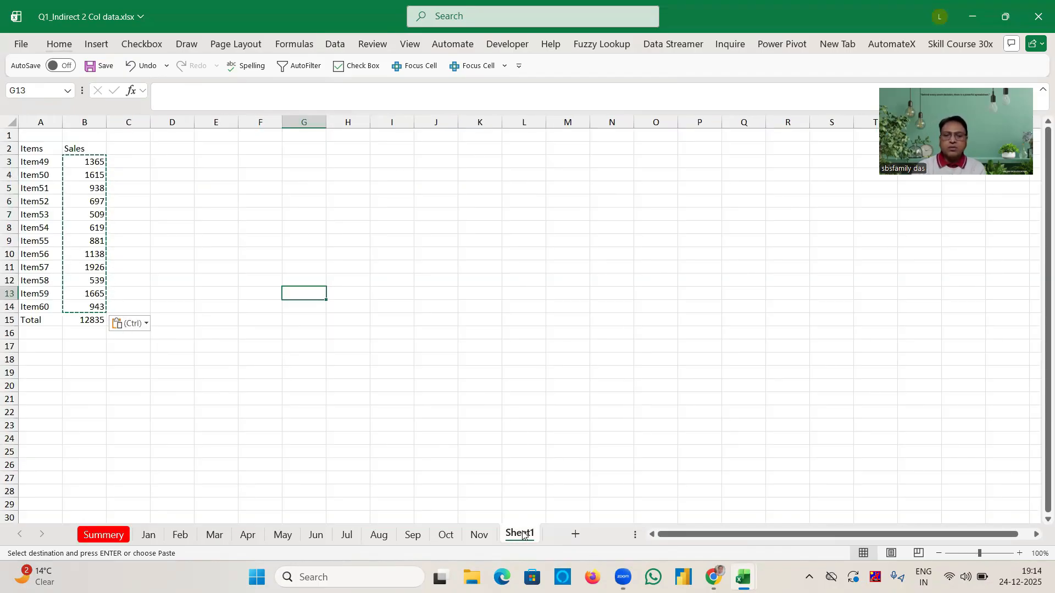
{"action": "right_click", "coordinate": [523, 535]}
{"action": "left_click", "coordinate": [570, 355]}
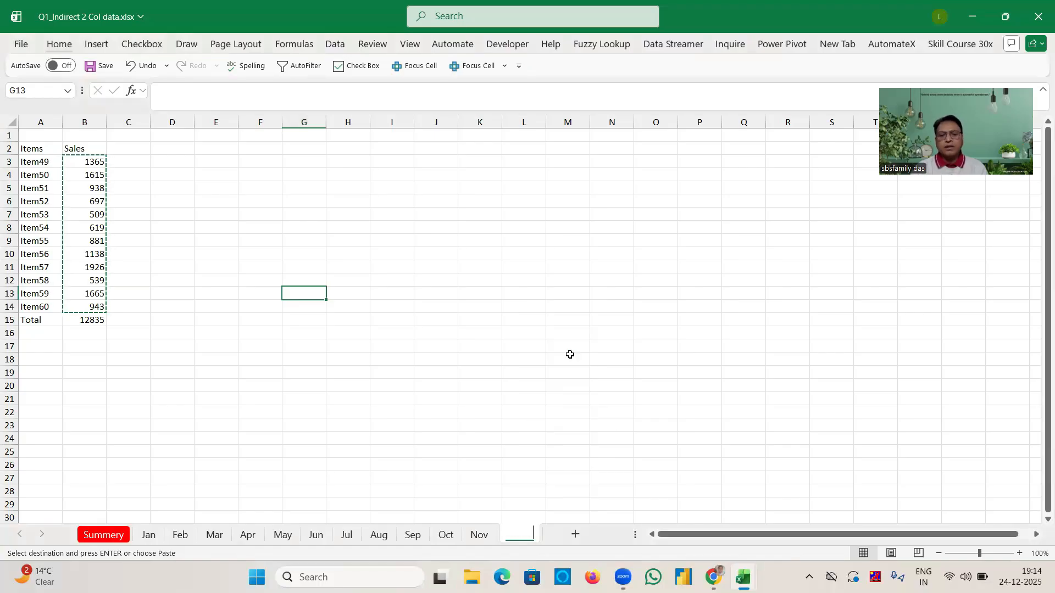
{"action": "type", "text": "Dec"}
{"action": "key", "text": "Return"}
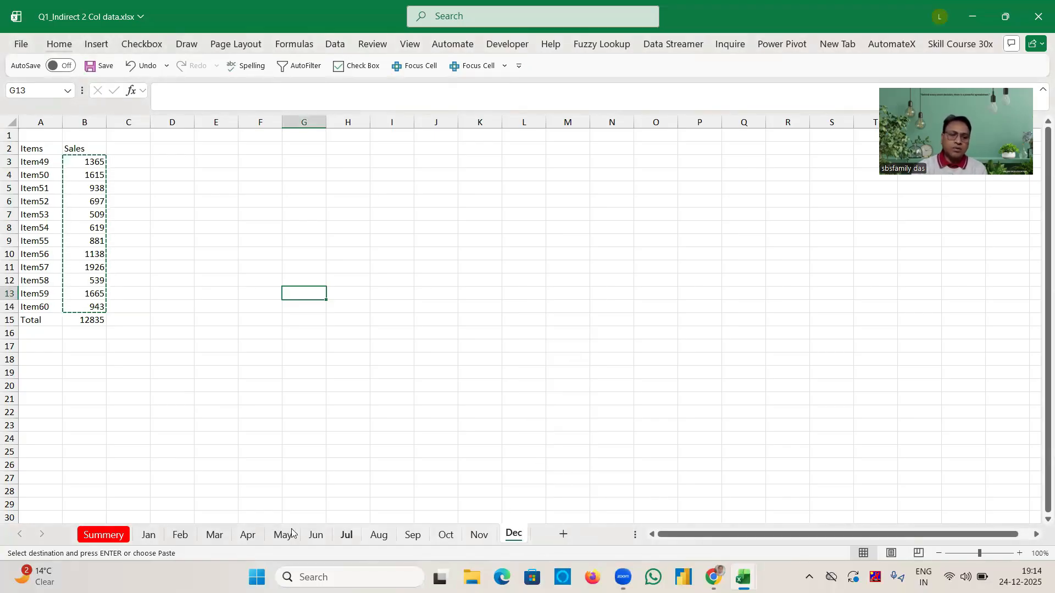
Check the Dec sales on the Summery sheet and examine the INDIRECT formula in E6.
{"action": "left_click", "coordinate": [103, 535]}
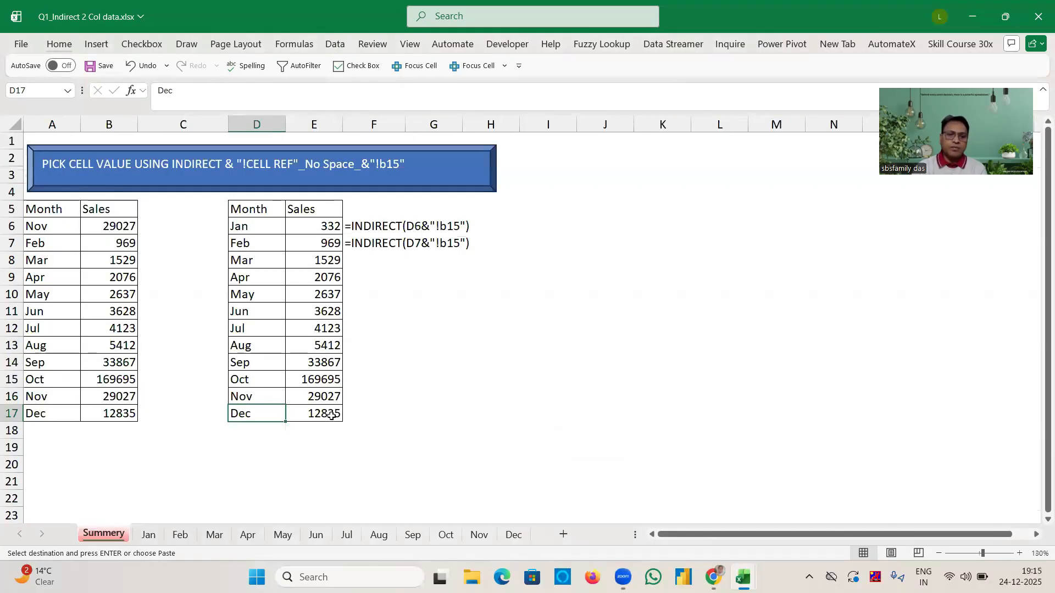
{"action": "left_click", "coordinate": [422, 383]}
{"action": "left_click", "coordinate": [433, 294]}
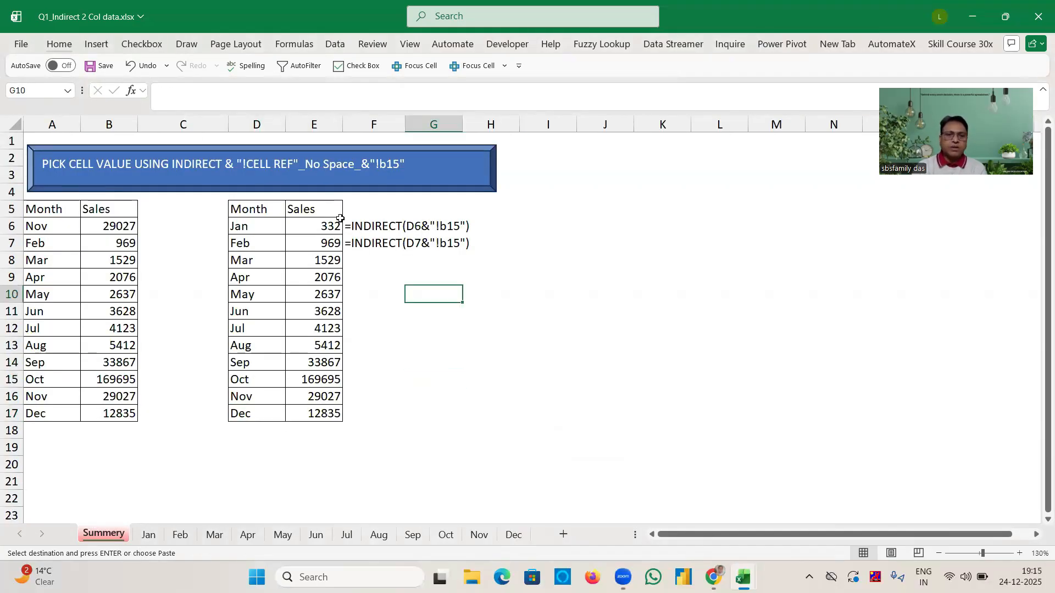
{"action": "left_click", "coordinate": [309, 222]}
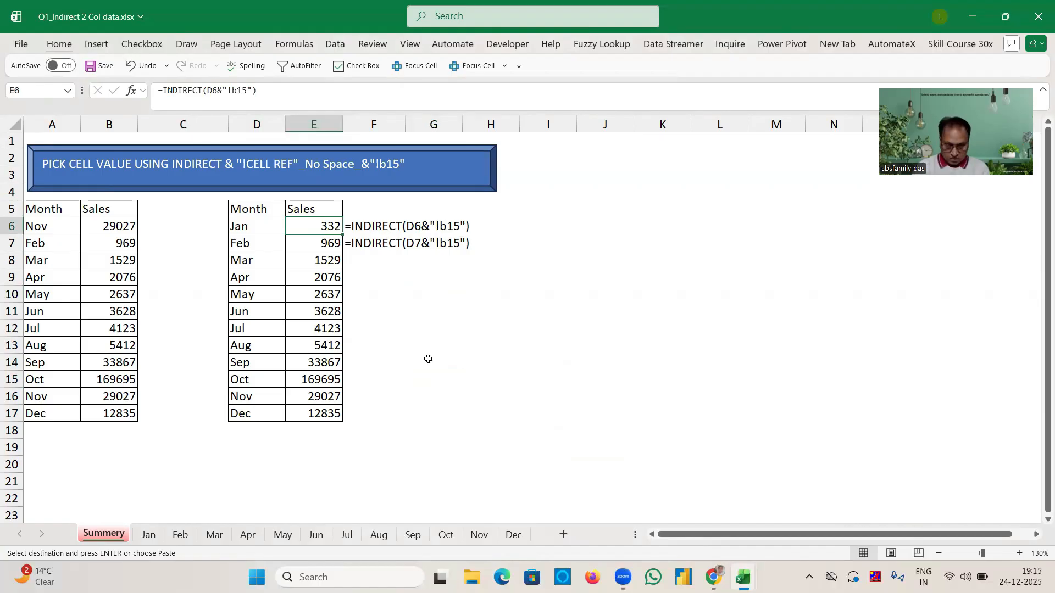
{"action": "double_click", "coordinate": [311, 224]}
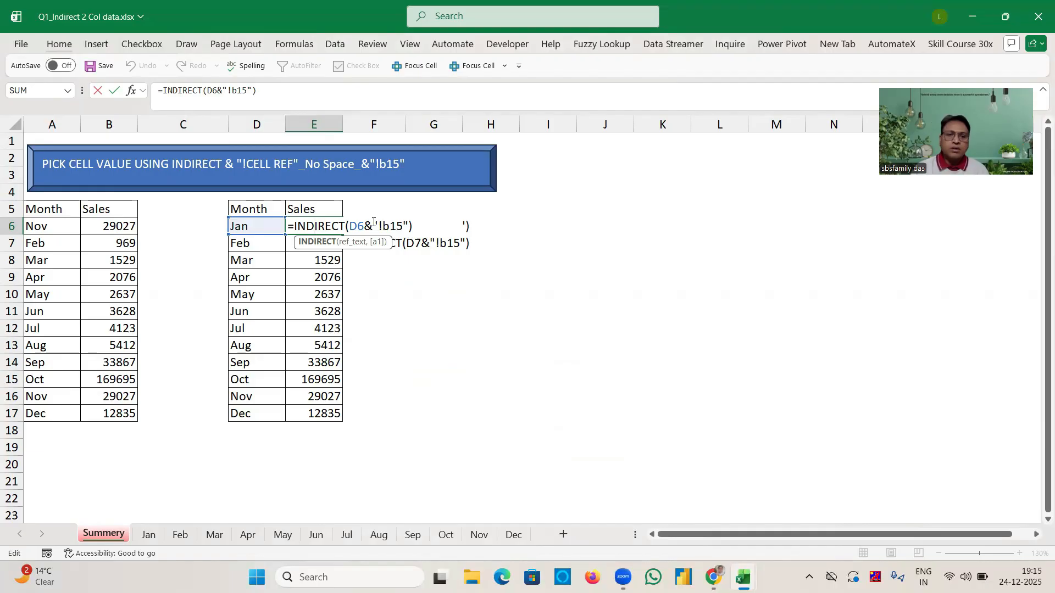
{"action": "left_click", "coordinate": [587, 309]}
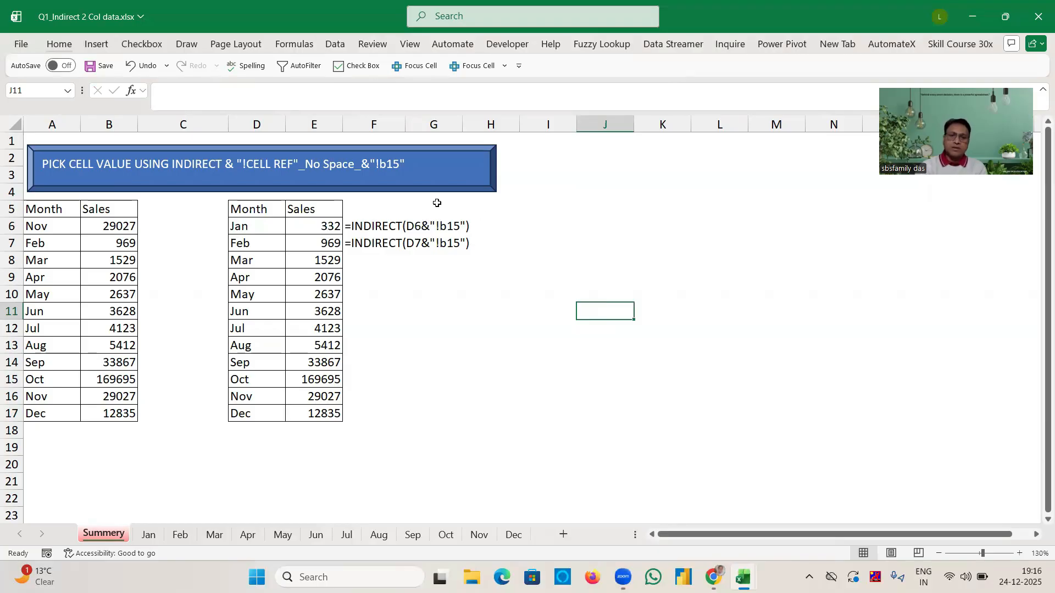
Check the Jan entry in D6, rename the Jan sheet to janunnn, and check its sales on the Summery sheet.
{"action": "left_click", "coordinate": [416, 226]}
{"action": "left_click", "coordinate": [254, 232]}
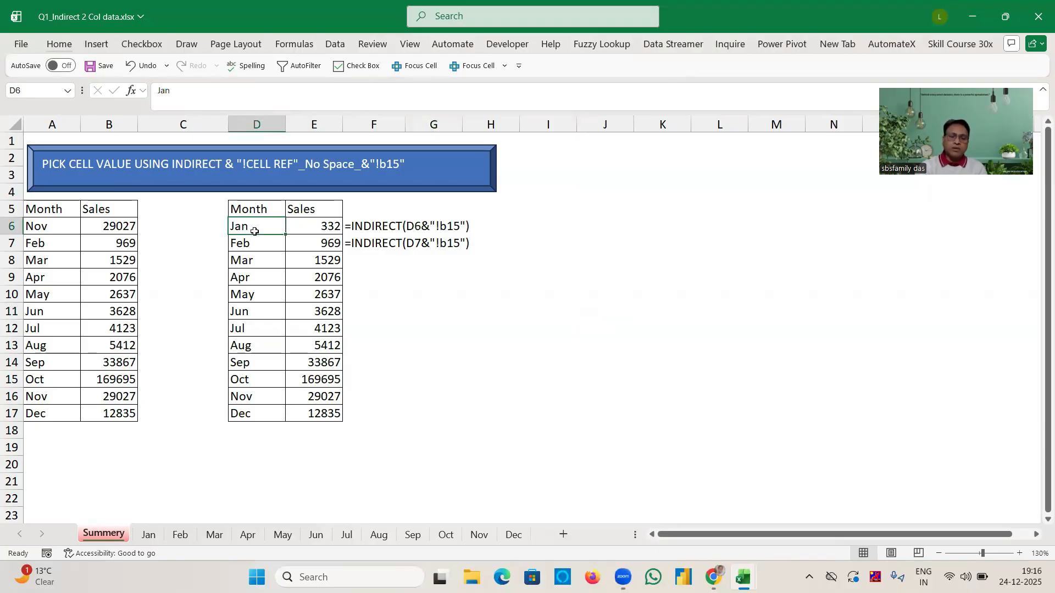
{"action": "left_click", "coordinate": [149, 534]}
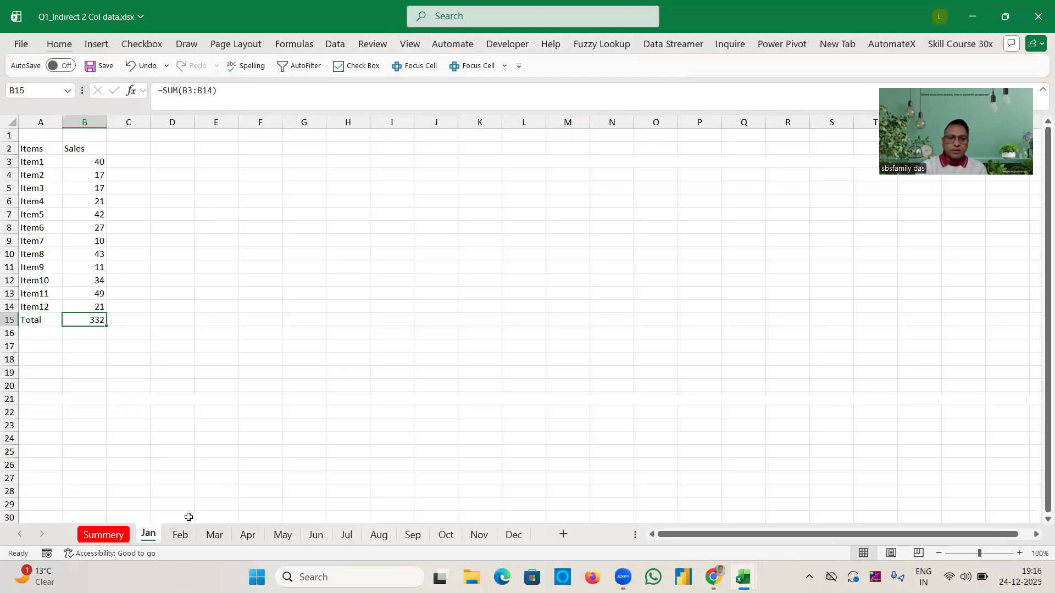
{"action": "right_click", "coordinate": [153, 537]}
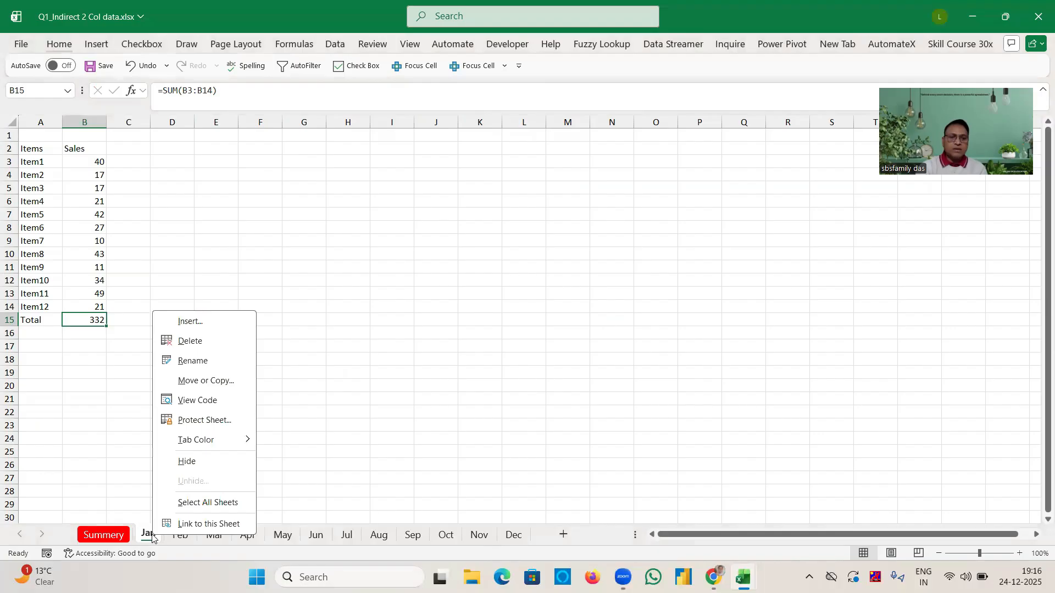
{"action": "left_click", "coordinate": [203, 360]}
{"action": "type", "text": "janunn"}
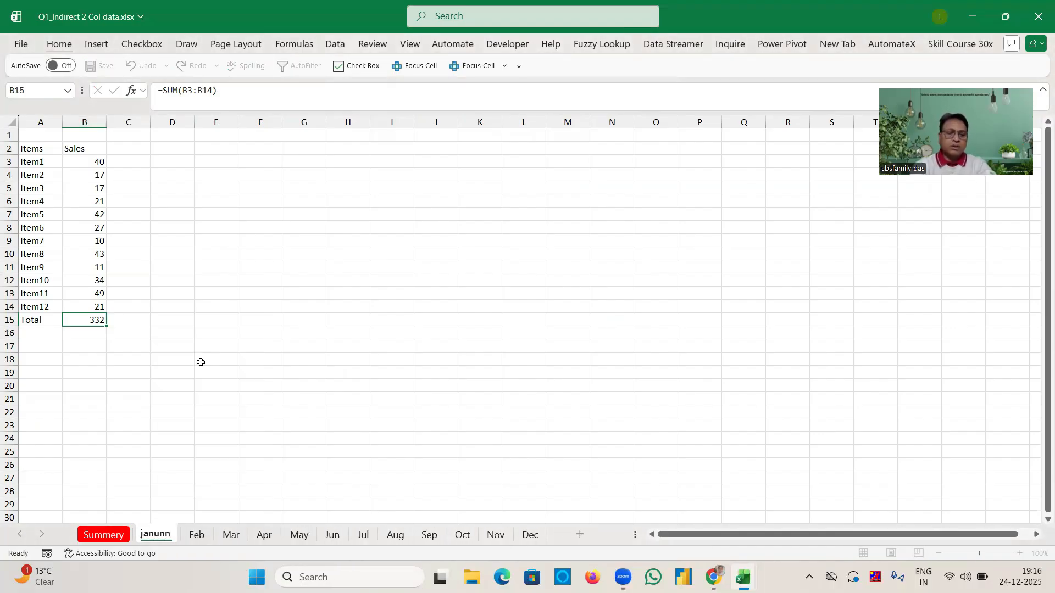
{"action": "key", "text": "Return"}
{"action": "key", "text": "ctrl+Page_Up"}
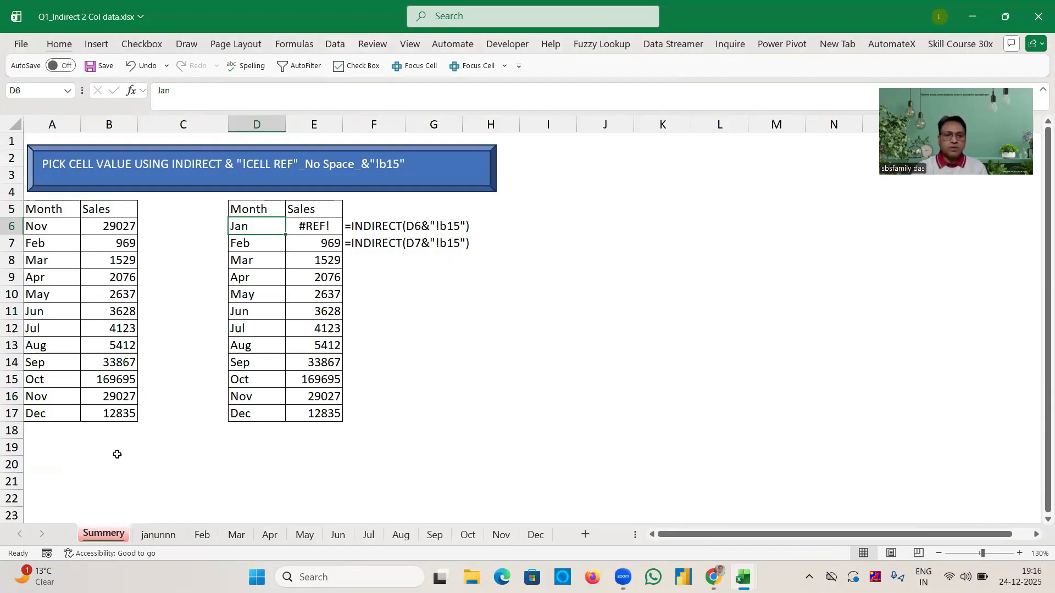
Undo the last change if possible and rename the janunnn sheet to January.
{"action": "left_click", "coordinate": [156, 535]}
{"action": "key", "text": "ctrl+z"}
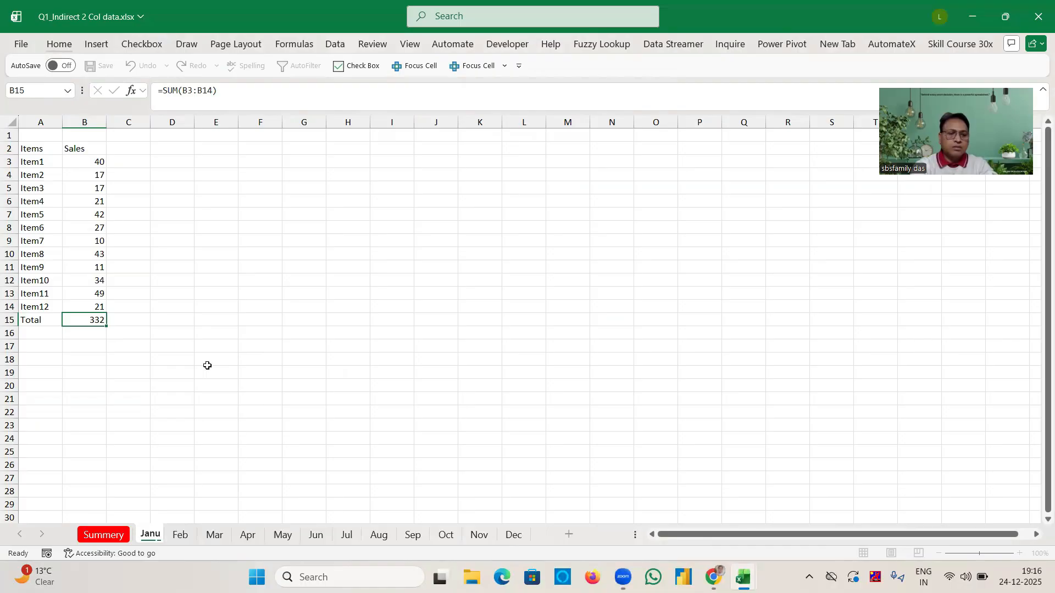
{"action": "type", "text": "ary"}
{"action": "key", "text": "Return"}
Rename the January sheet to JAN in capitals and check the Jan sales on the Summery sheet.
{"action": "right_click", "coordinate": [156, 533]}
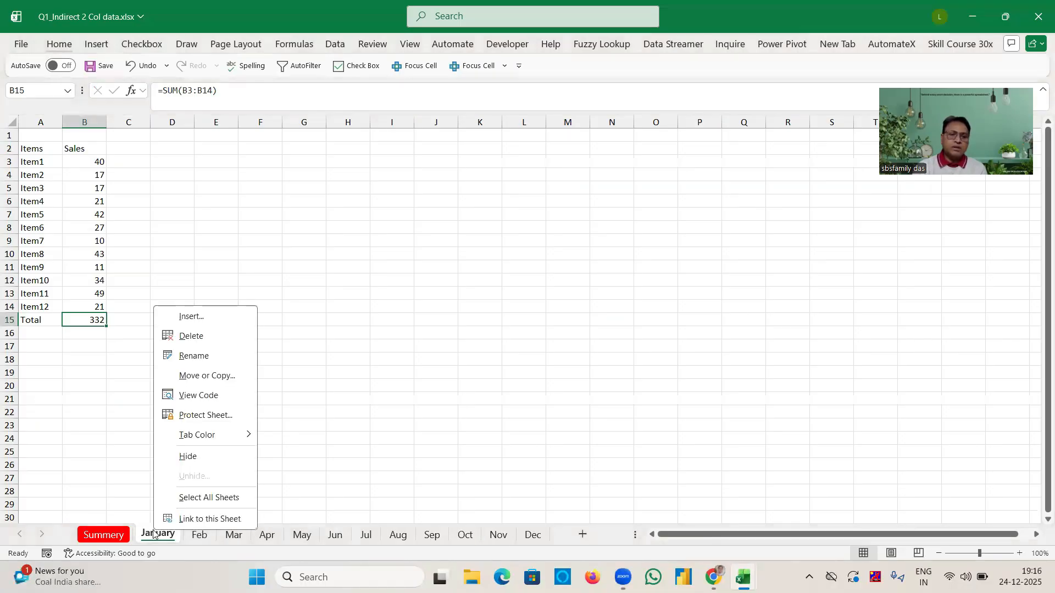
{"action": "left_click", "coordinate": [209, 362]}
{"action": "type", "text": "Jan"}
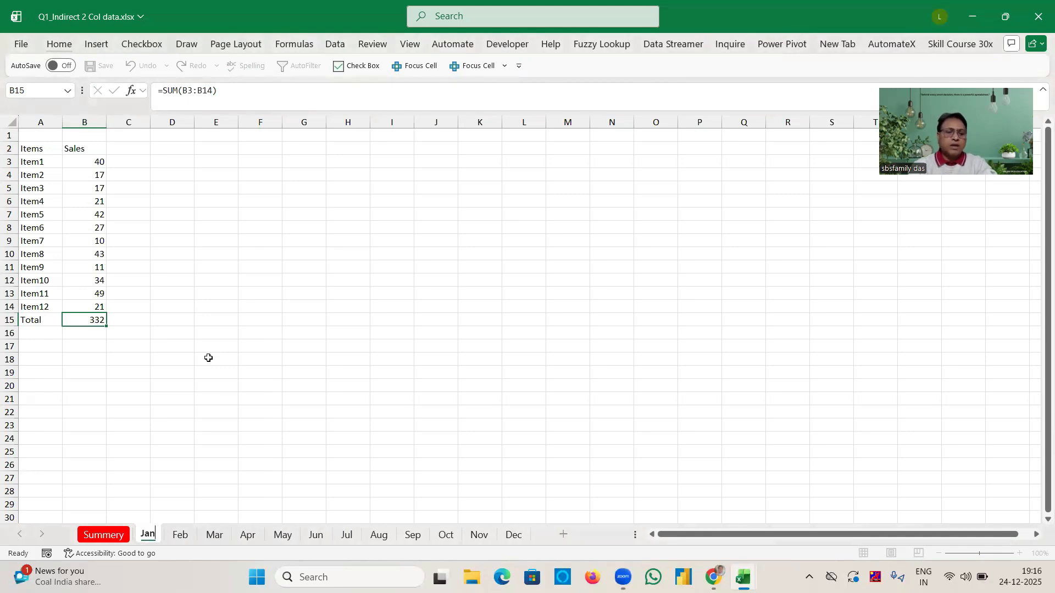
{"action": "key", "text": "BackSpace"}
{"action": "key", "text": "BackSpace"}
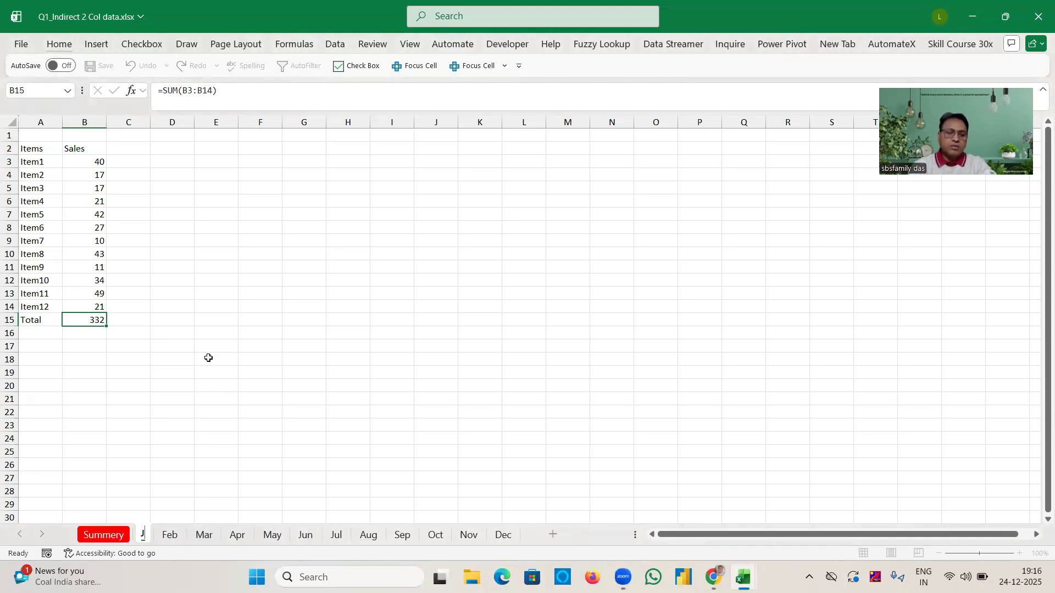
{"action": "key", "text": "Caps_Lock"}
{"action": "type", "text": "AN"}
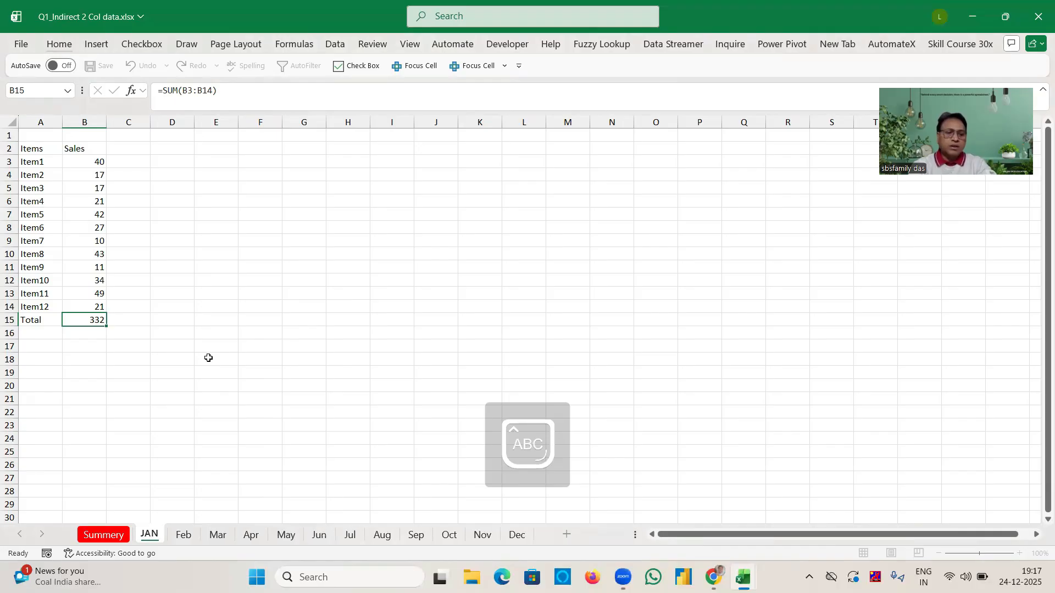
{"action": "left_click", "coordinate": [194, 453]}
{"action": "key", "text": "ctrl+Page_Up"}
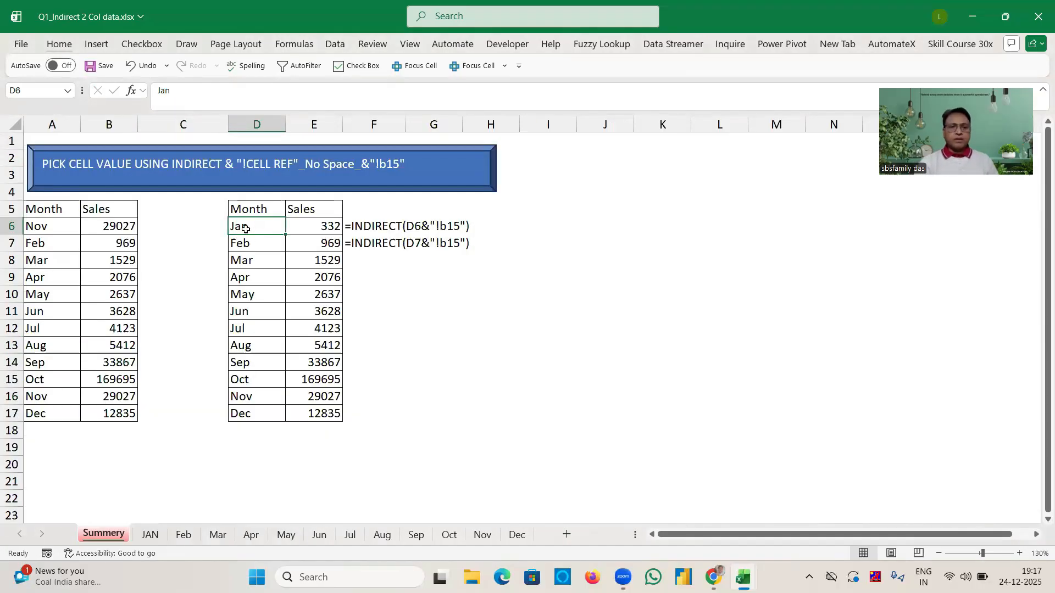
{"action": "left_click", "coordinate": [150, 536]}
{"action": "left_click", "coordinate": [111, 541]}
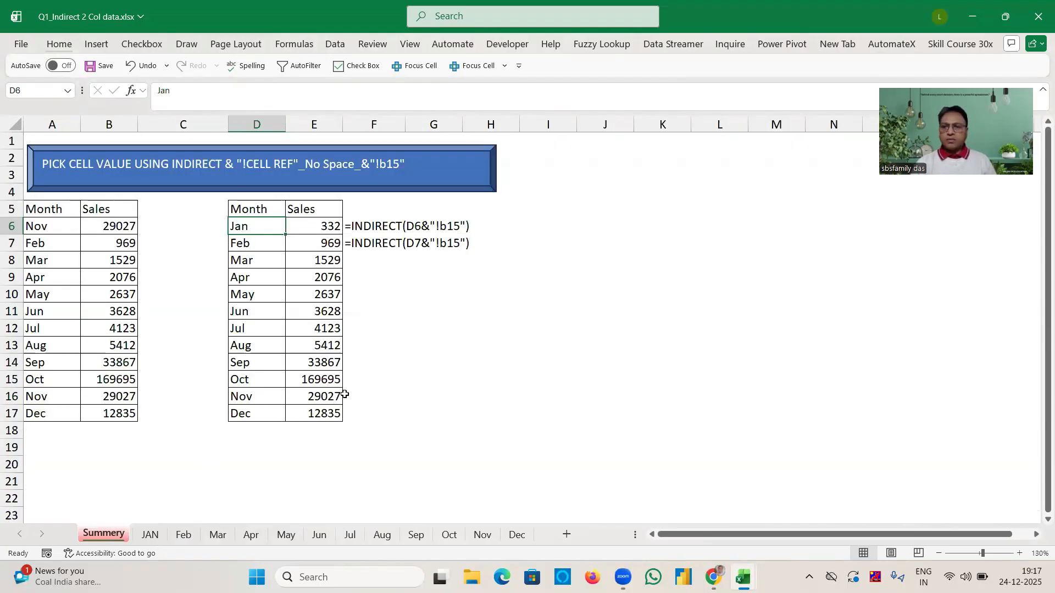
Rename the JAN sheet to Jan, return to the Summery sheet, and save the workbook.
{"action": "left_click", "coordinate": [150, 535]}
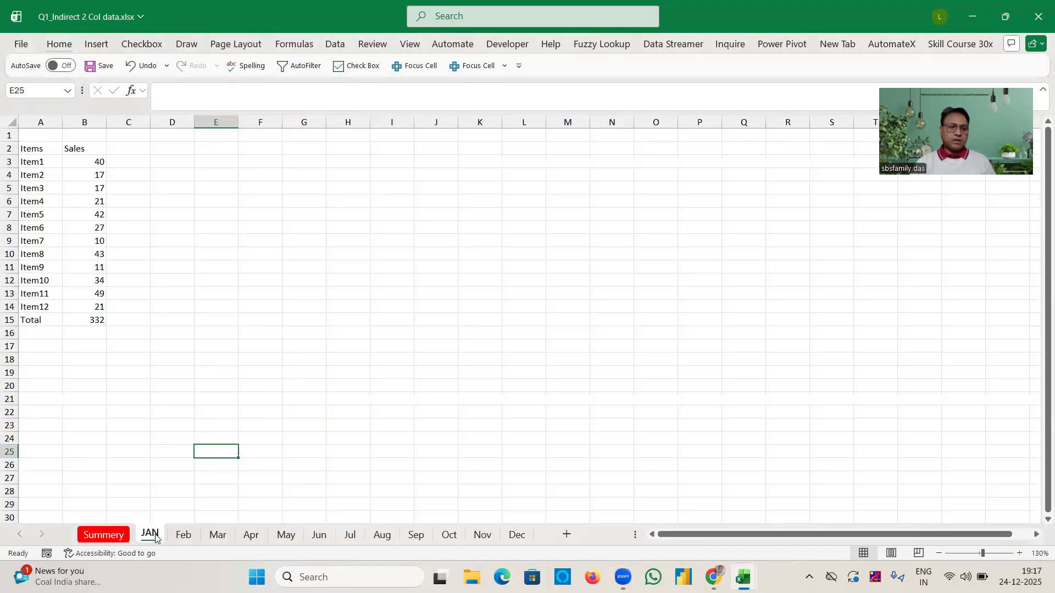
{"action": "right_click", "coordinate": [155, 537]}
{"action": "left_click", "coordinate": [204, 361]}
{"action": "type", "text": "Jan"}
{"action": "left_click", "coordinate": [515, 282]}
{"action": "key", "text": "ctrl+Page_Up"}
{"action": "left_click", "coordinate": [452, 297]}
{"action": "key", "text": "ctrl+s"}
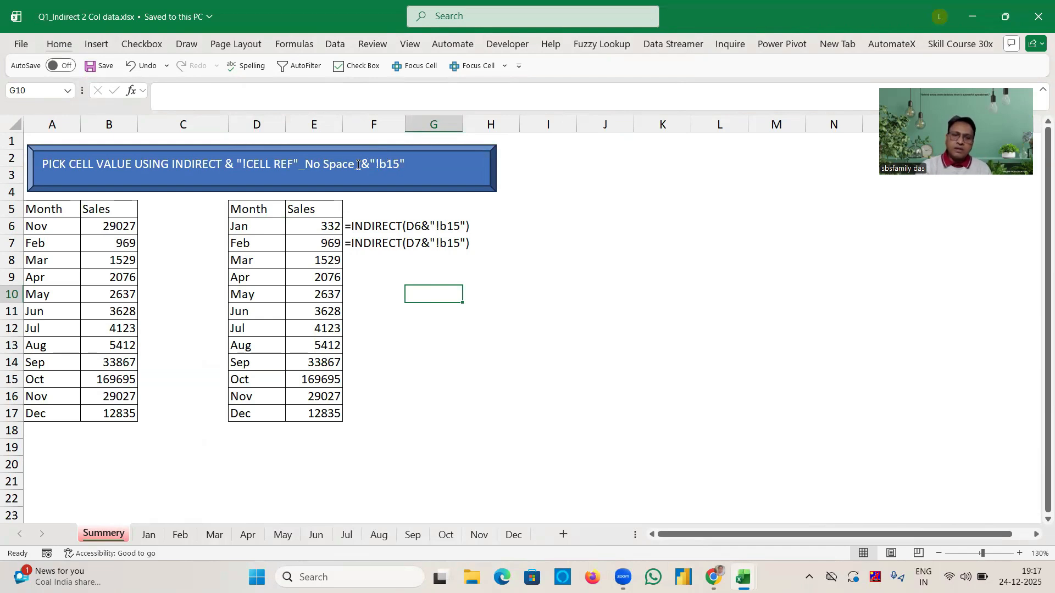
Examine the INDIRECT formula in E6, and switch to the Q2_Indirect-Function-in-Excel.xlsx workbook.
{"action": "left_click", "coordinate": [330, 227]}
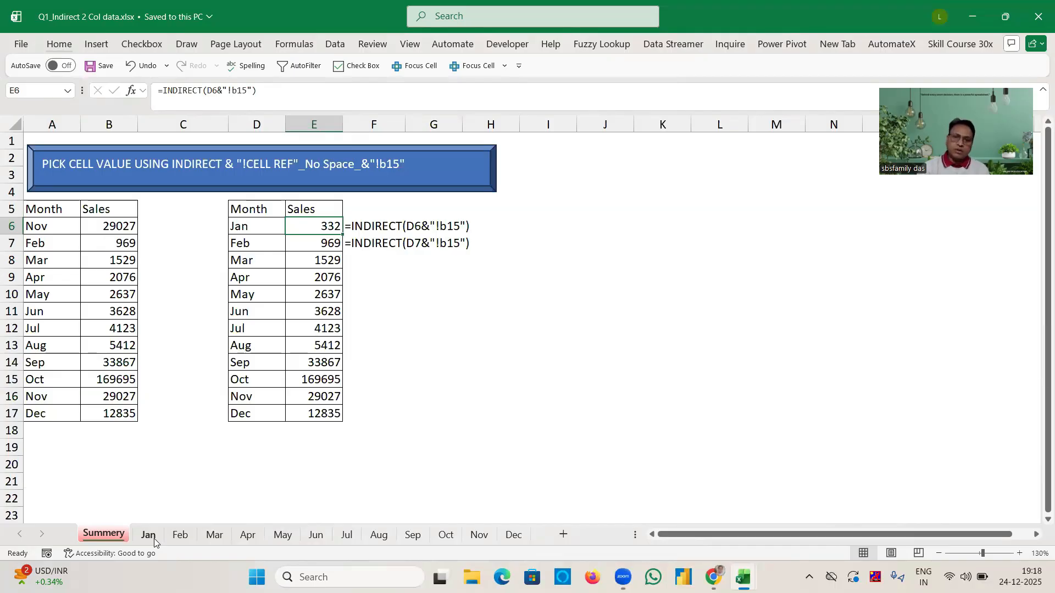
{"action": "left_click", "coordinate": [528, 377]}
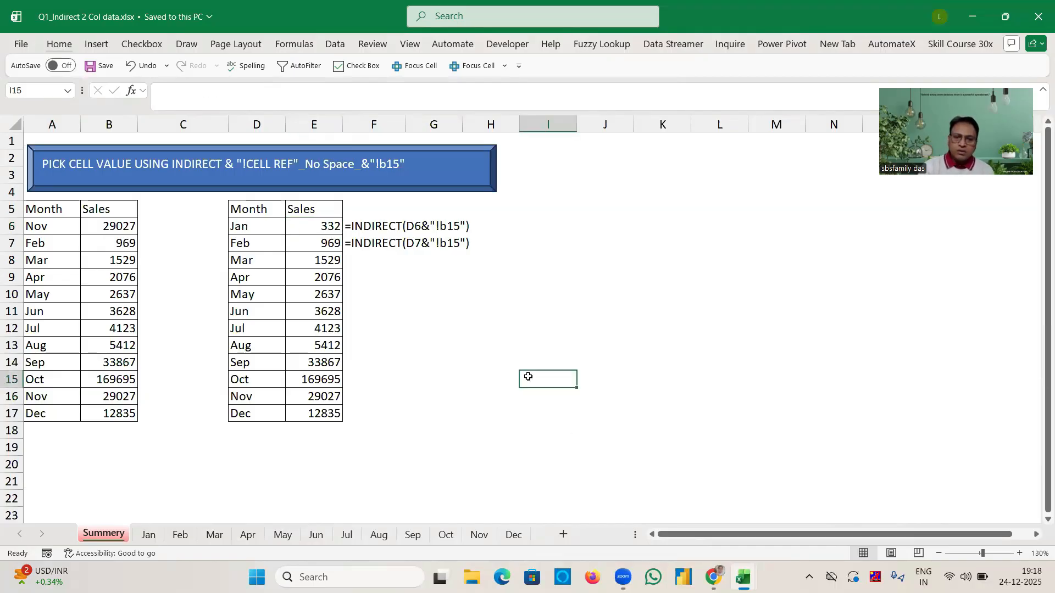
{"action": "left_click", "coordinate": [540, 176]}
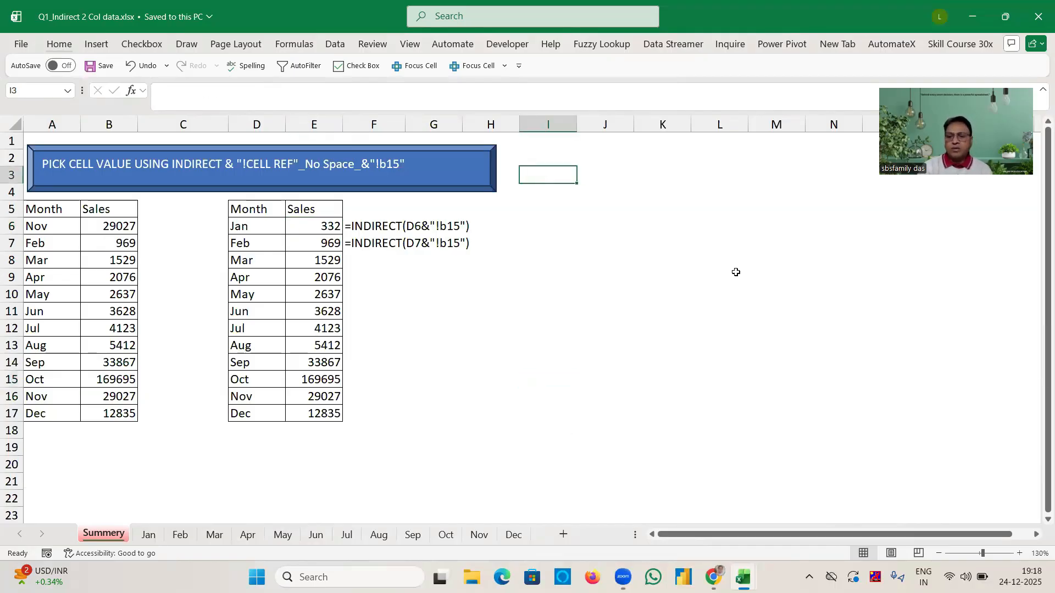
{"action": "mouse_move", "coordinate": [743, 577]}
{"action": "left_click", "coordinate": [667, 502]}
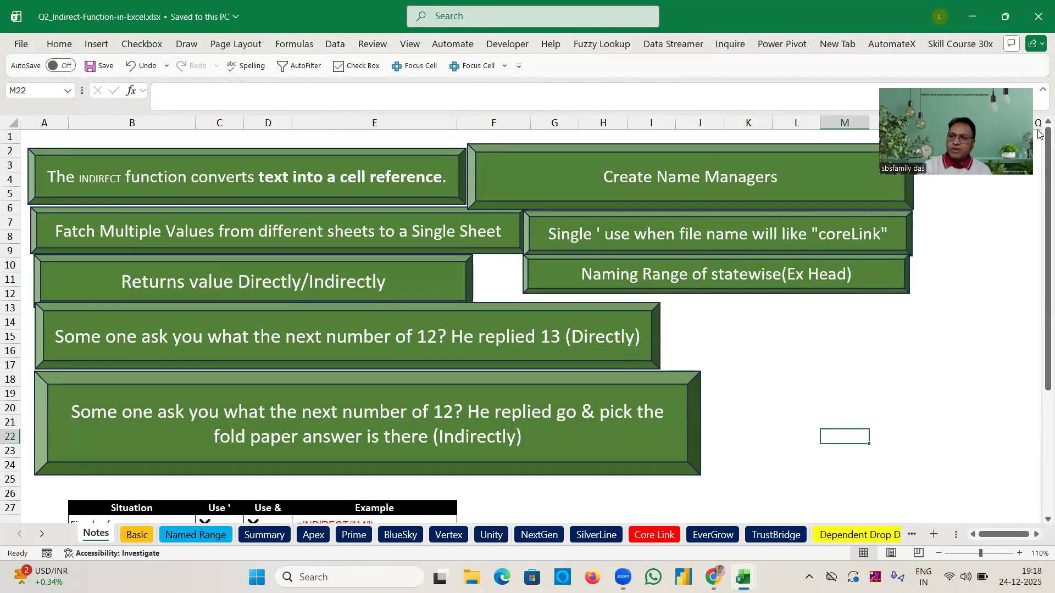
{"action": "left_click", "coordinate": [841, 350]}
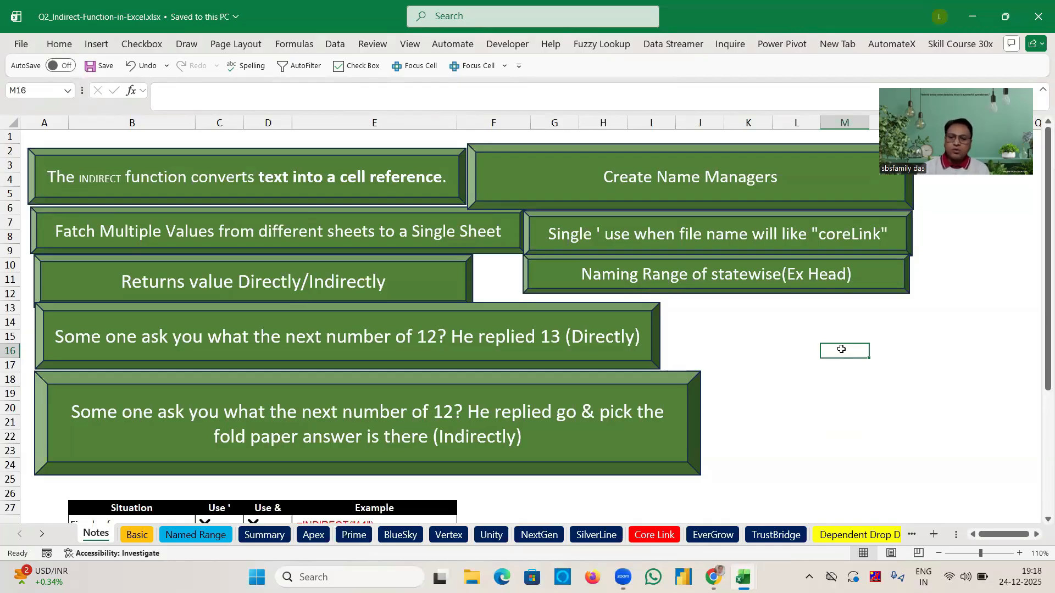
Return to the Q1_Indirect 2 Col data.xlsx workbook and inspect the formula in E6 of the Summery sheet.
{"action": "left_click", "coordinate": [744, 577]}
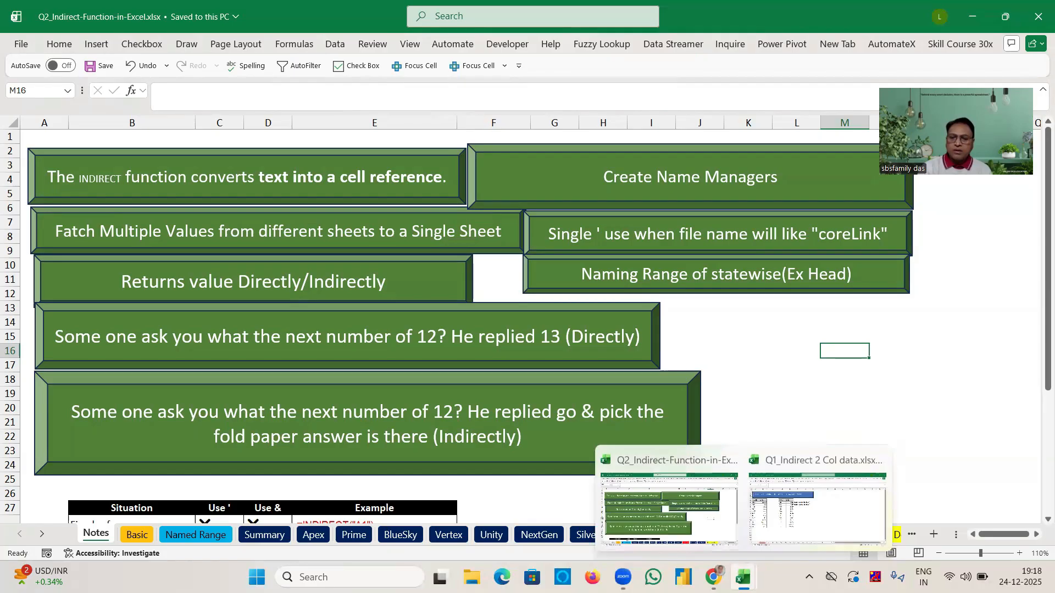
{"action": "left_click", "coordinate": [786, 530]}
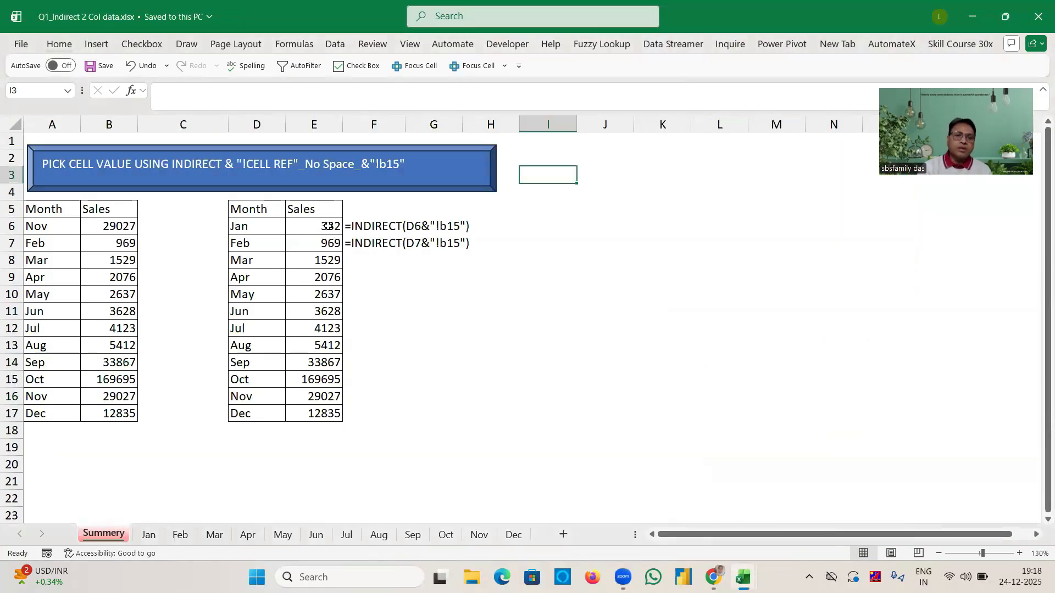
{"action": "left_click", "coordinate": [328, 226]}
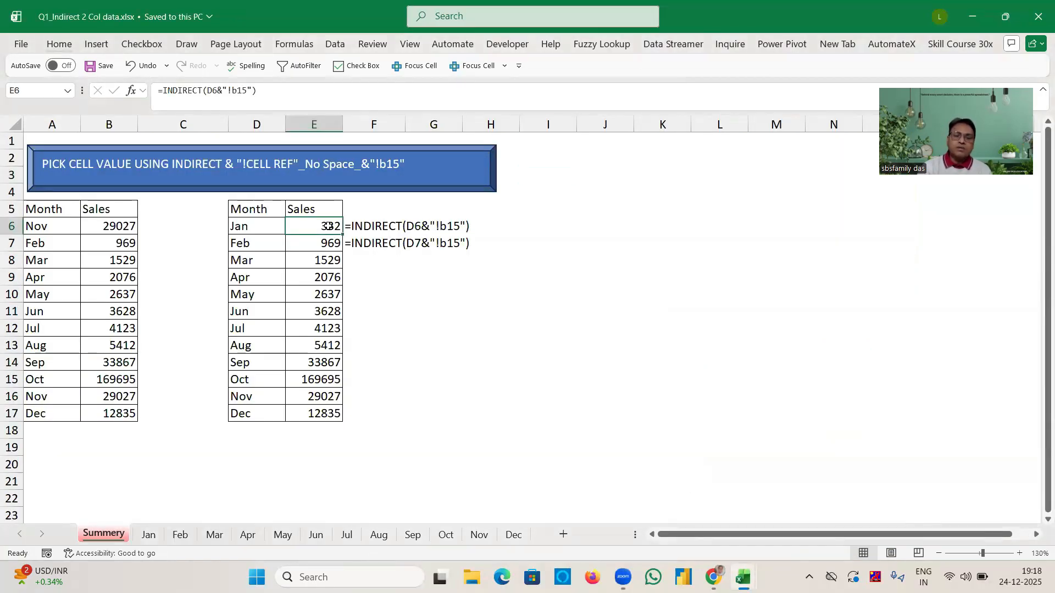
Switch to Q2_Indirect-Function-in-Excel.xlsx and read the Notes sheet, including its table on when to use ' and & in INDIRECT.
{"action": "key", "text": "alt+Tab"}
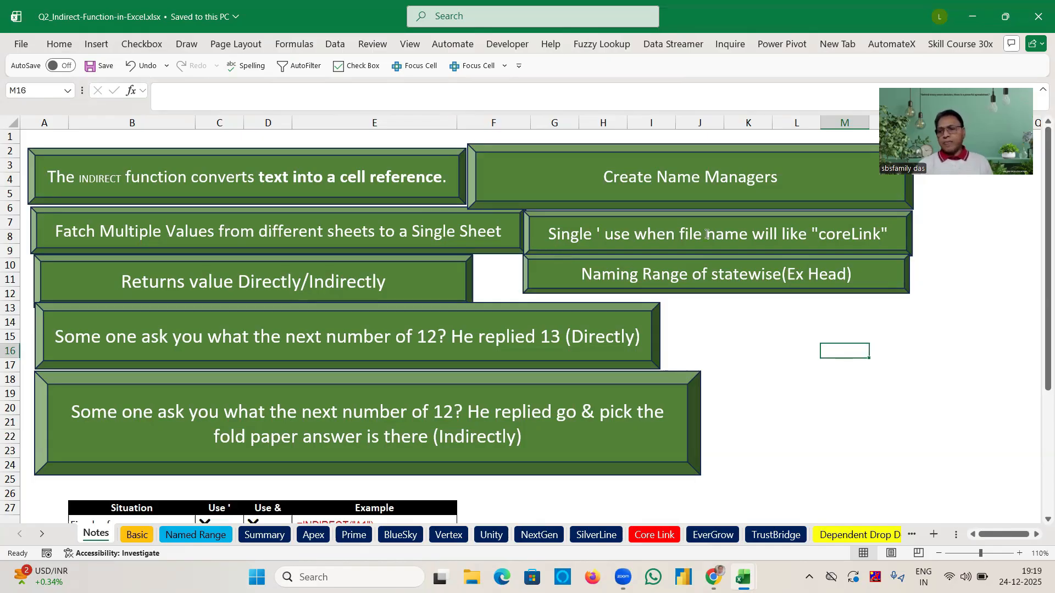
{"action": "left_click", "coordinate": [1040, 520]}
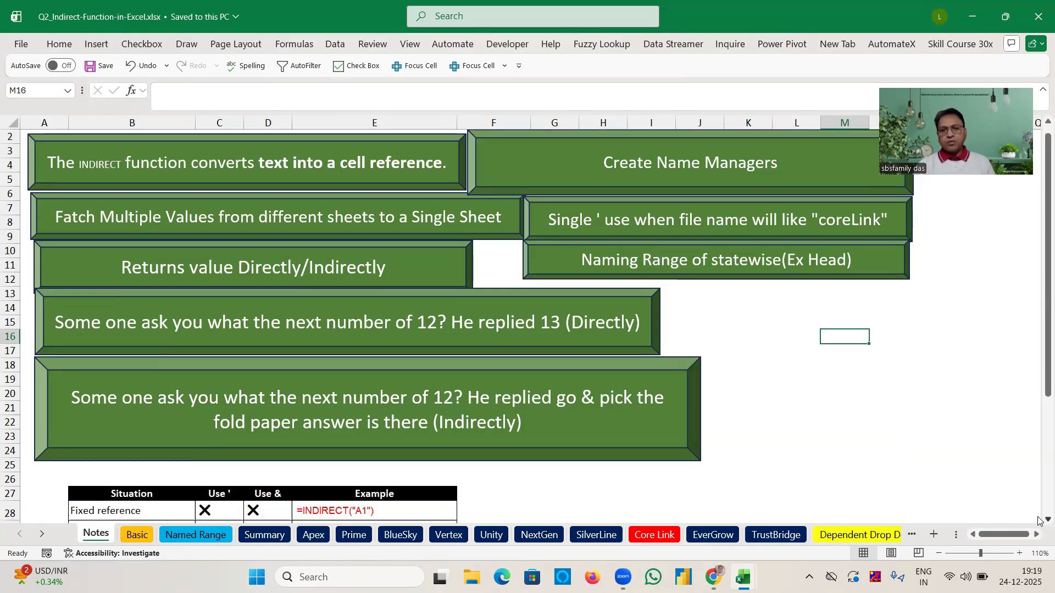
{"action": "left_click", "coordinate": [905, 351]}
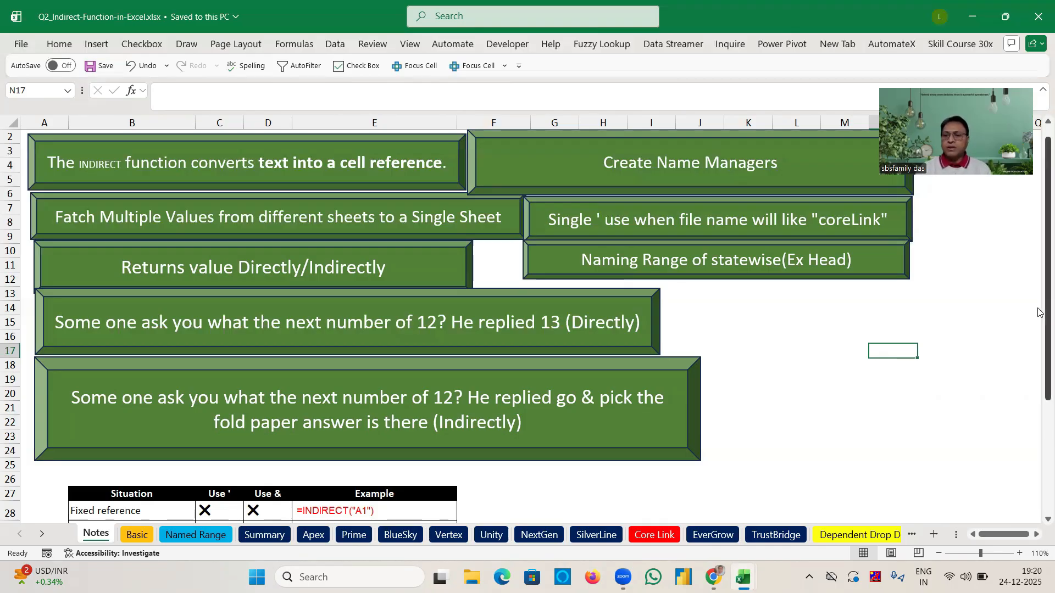
{"action": "left_click_drag", "start_coordinate": [1041, 313], "coordinate": [1040, 238]}
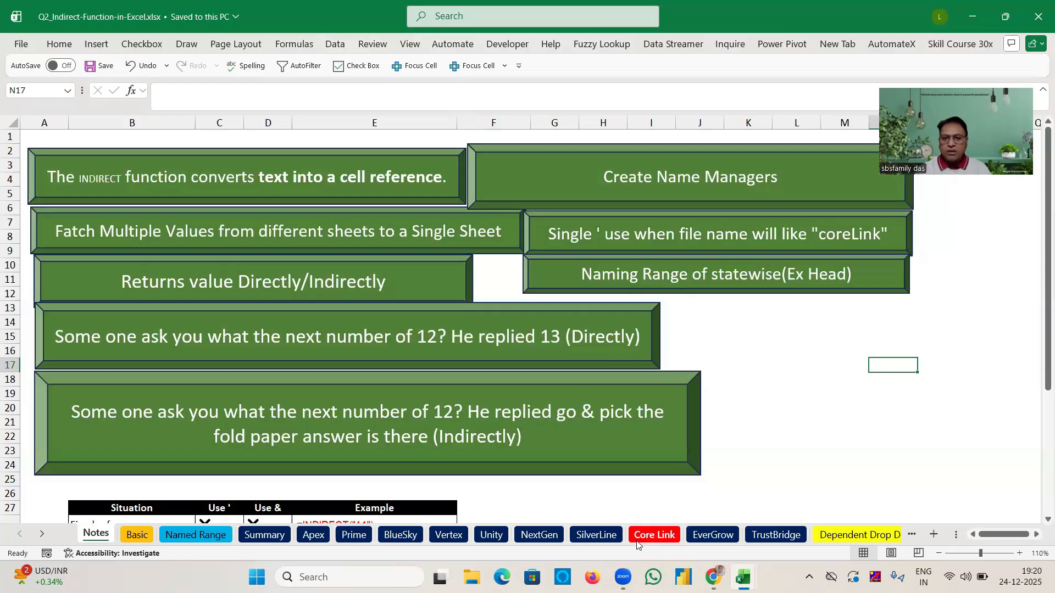
{"action": "left_click", "coordinate": [815, 368]}
{"action": "left_click_drag", "start_coordinate": [1039, 289], "coordinate": [1039, 440]}
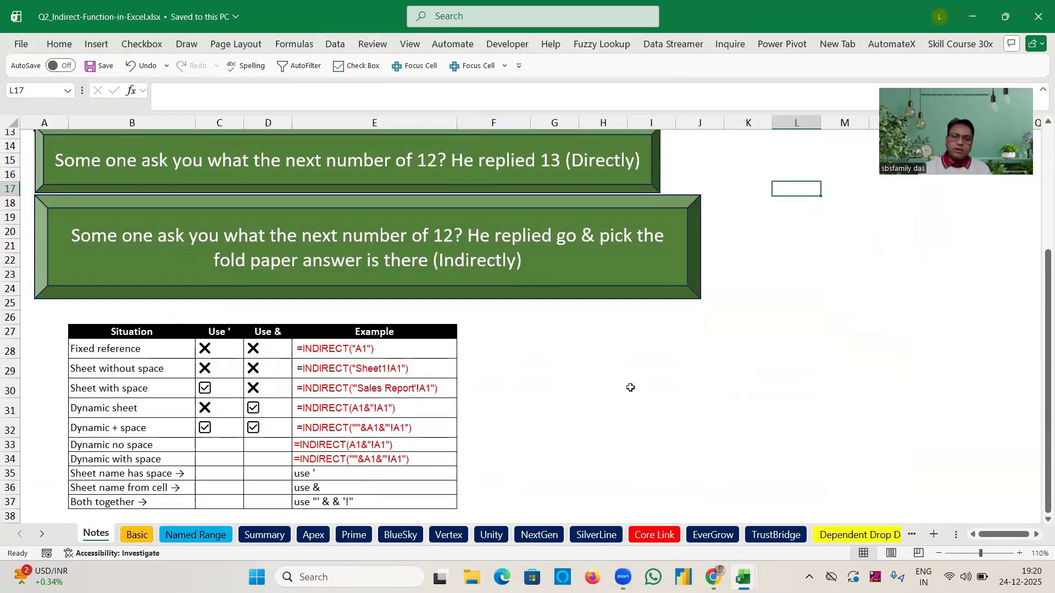
{"action": "left_click", "coordinate": [828, 318]}
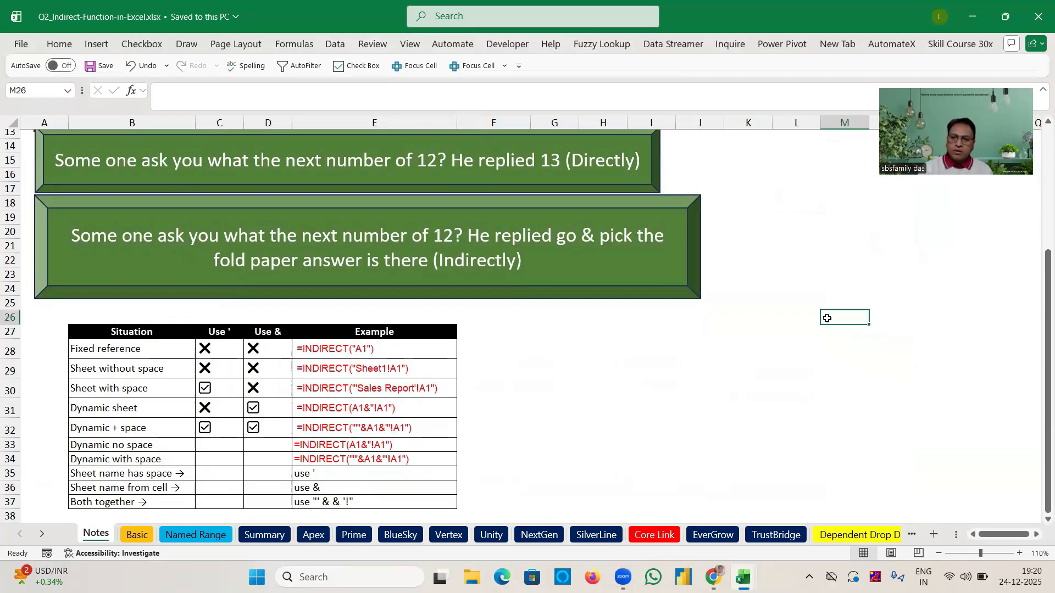
On the Basic sheet, enter =INDIRECT("b5") in D7 and compare the result with cell B5.
{"action": "left_click", "coordinate": [137, 537]}
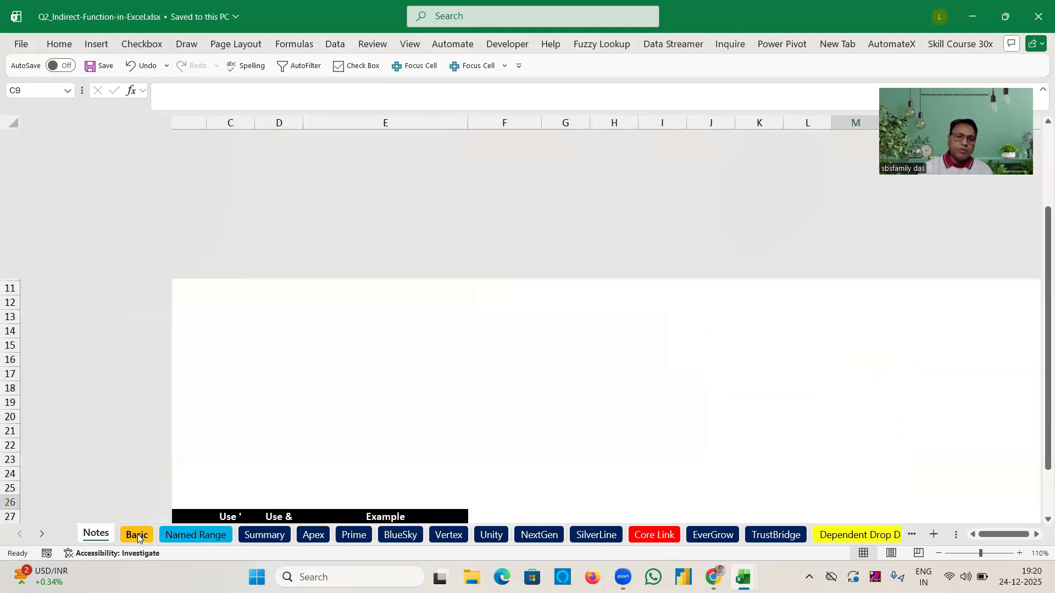
{"action": "left_click", "coordinate": [516, 308]}
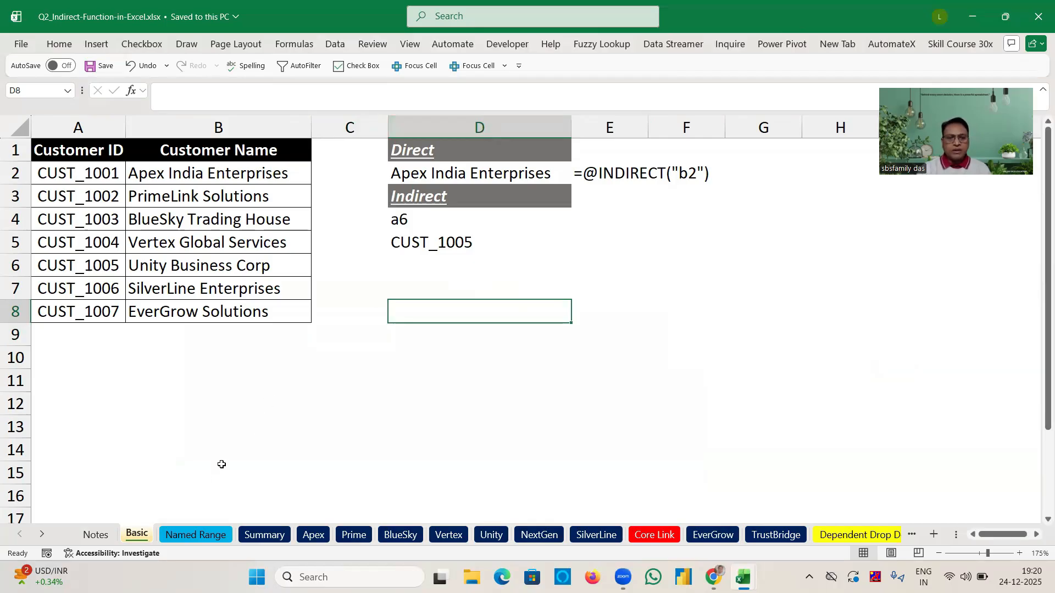
{"action": "left_click", "coordinate": [428, 267]}
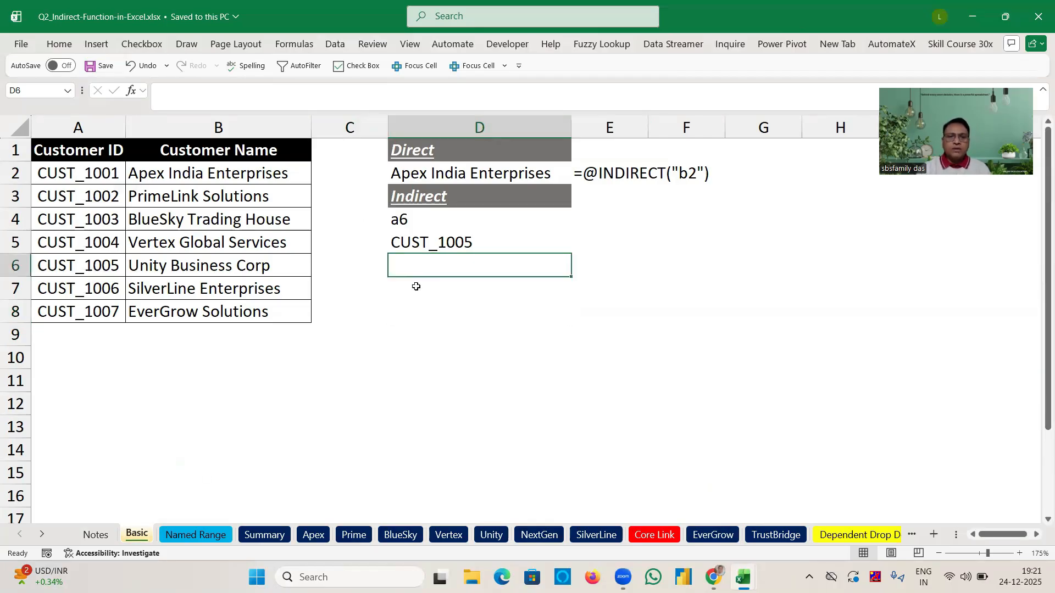
{"action": "left_click", "coordinate": [416, 286]}
{"action": "type", "text": "="}
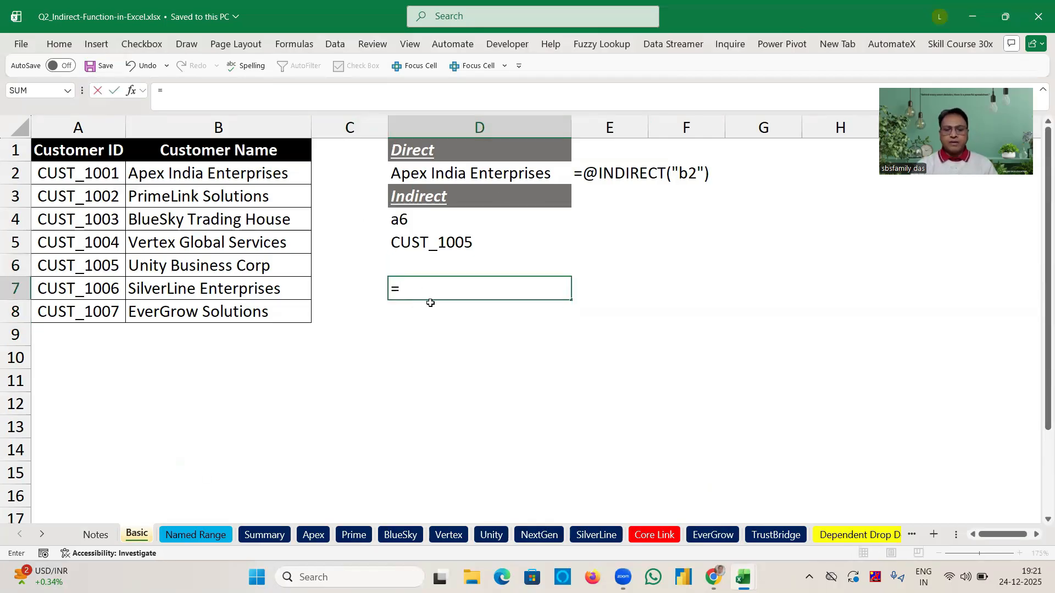
{"action": "type", "text": "ind"}
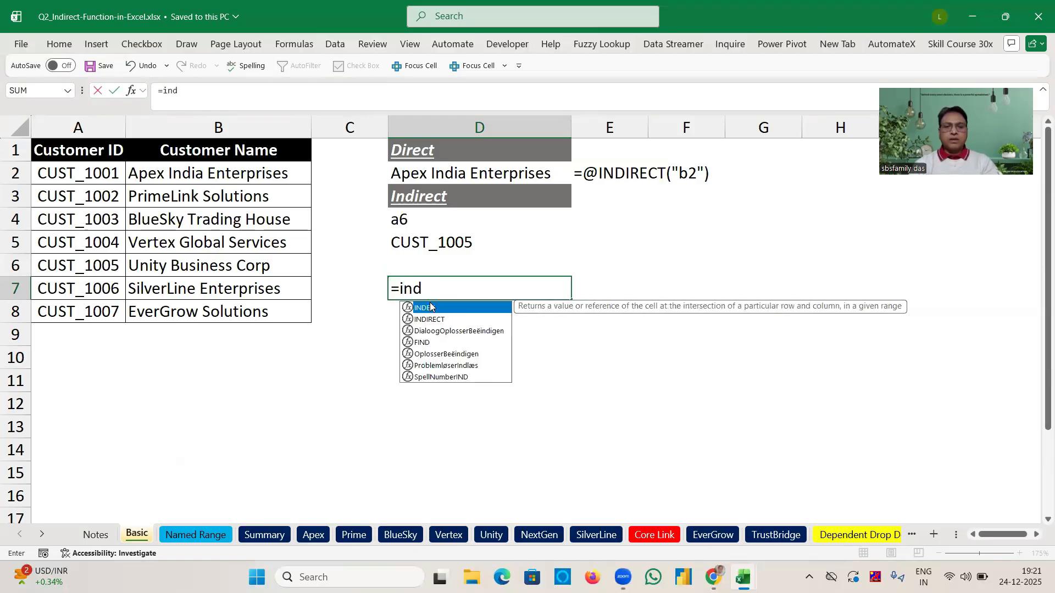
{"action": "key", "text": "Down"}
{"action": "key", "text": "Tab"}
{"action": "type", "text": "\""}
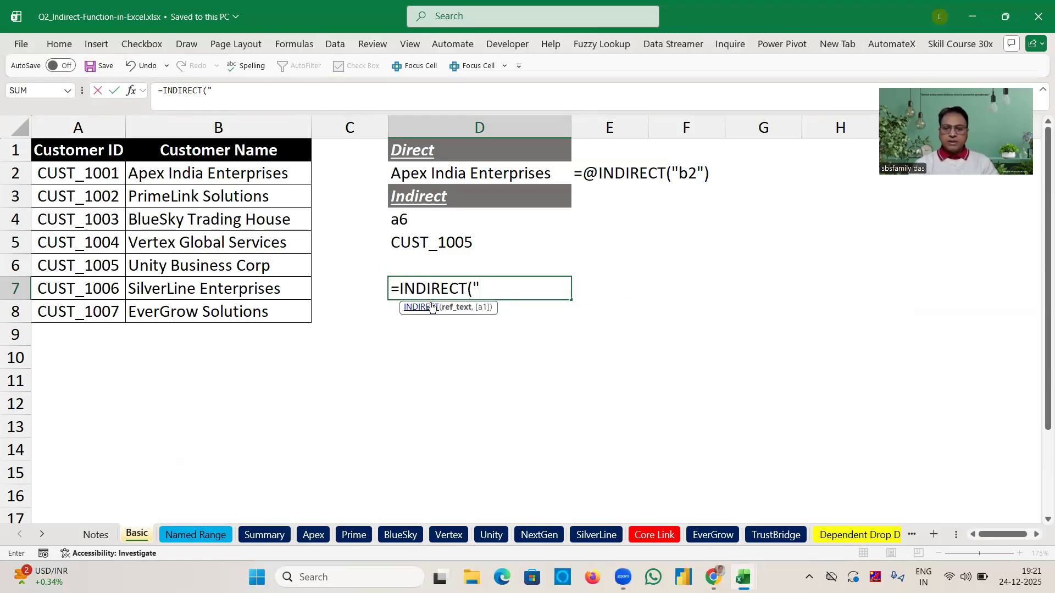
{"action": "type", "text": "b"}
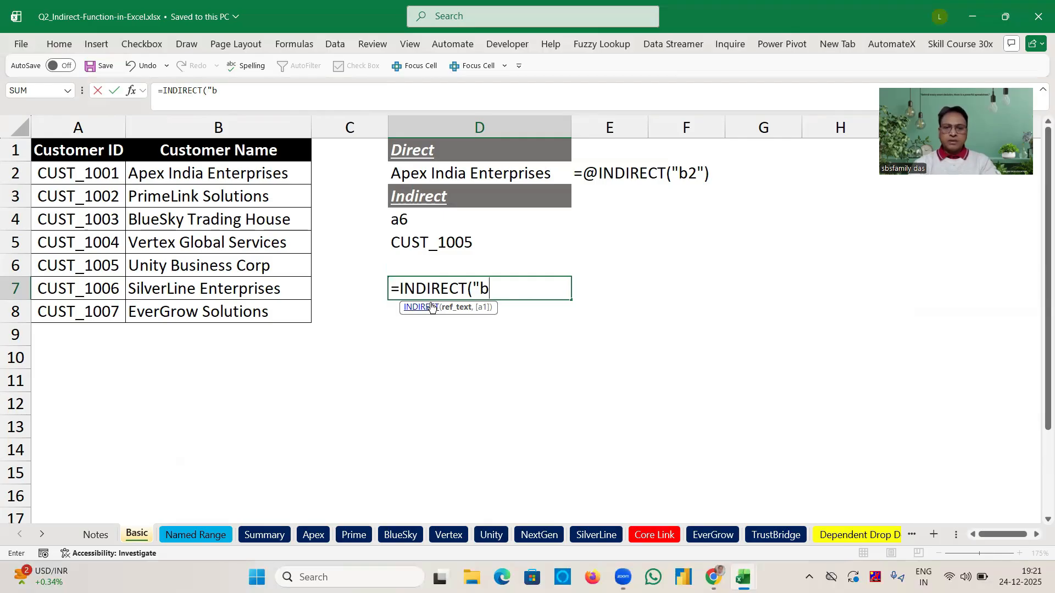
{"action": "type", "text": "5"}
{"action": "key", "text": "Return"}
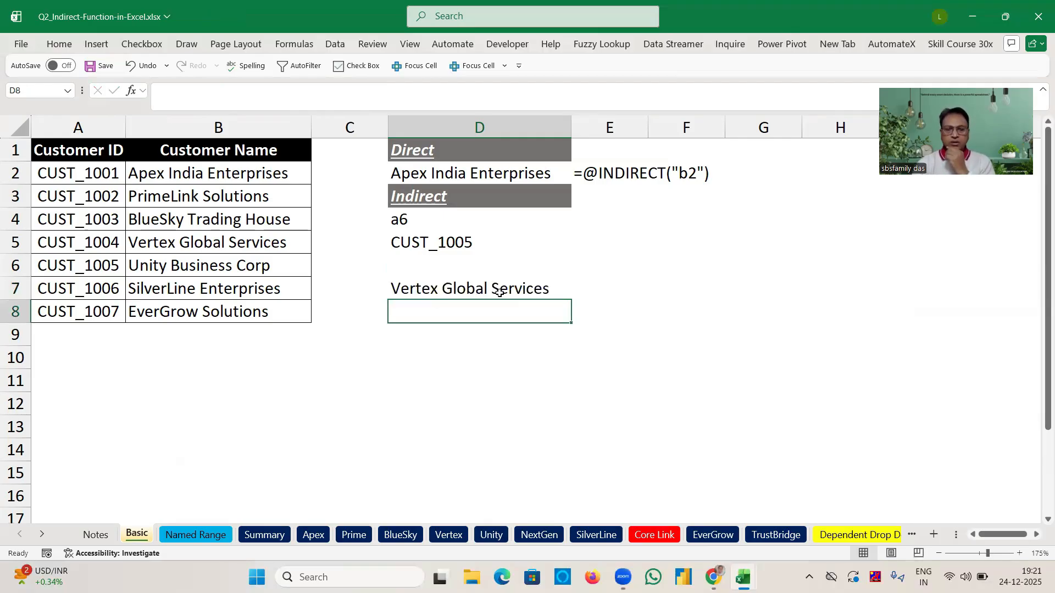
{"action": "key", "text": "Up"}
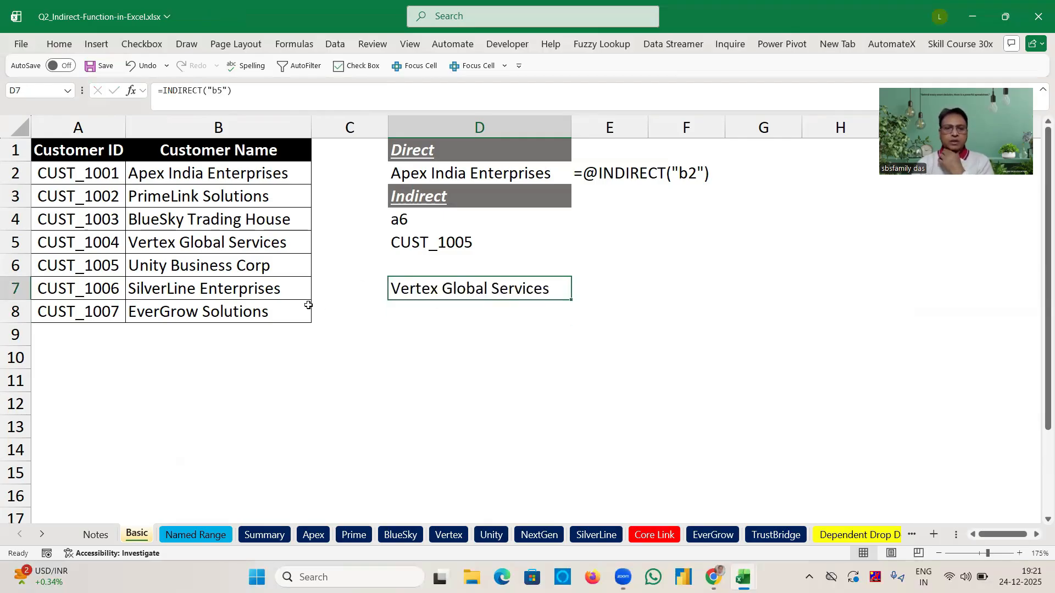
{"action": "left_click", "coordinate": [185, 242]}
Enter a7 in D8 as the reference text for the indirect example.
{"action": "left_click", "coordinate": [416, 323]}
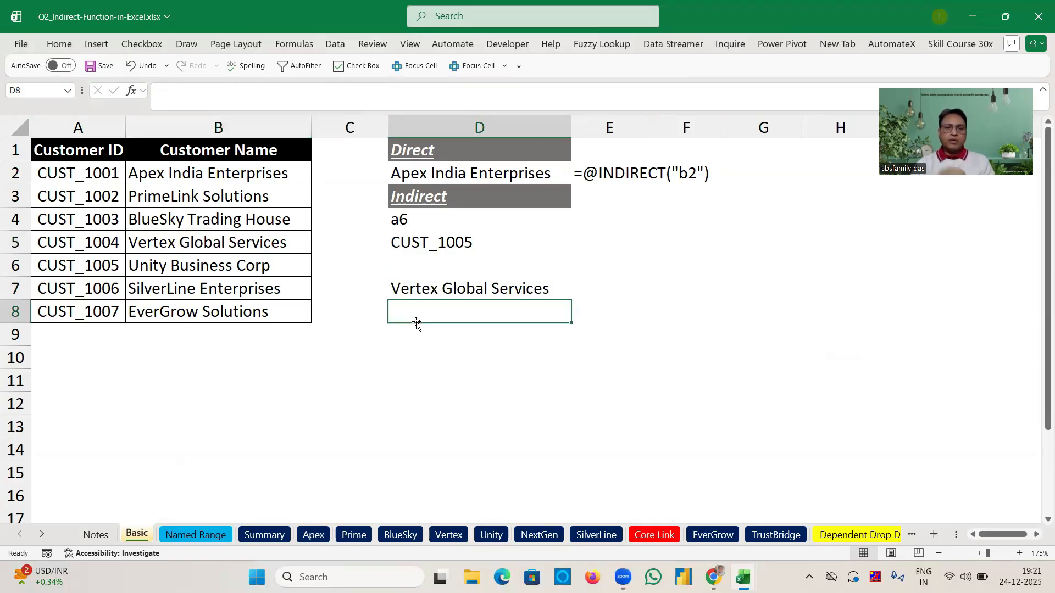
{"action": "type", "text": "a"}
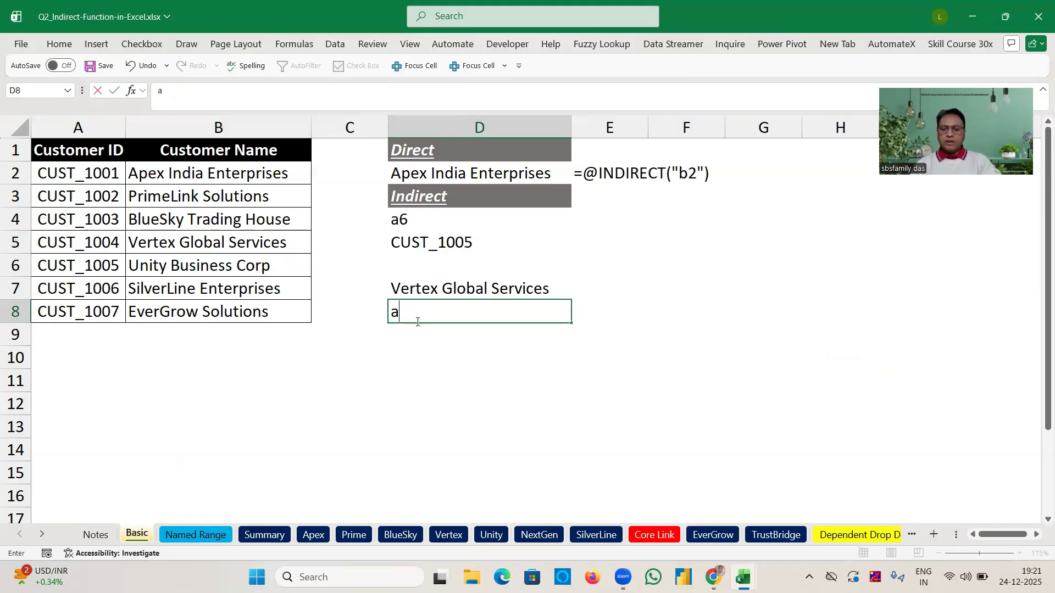
{"action": "type", "text": "7"}
{"action": "key", "text": "Return"}
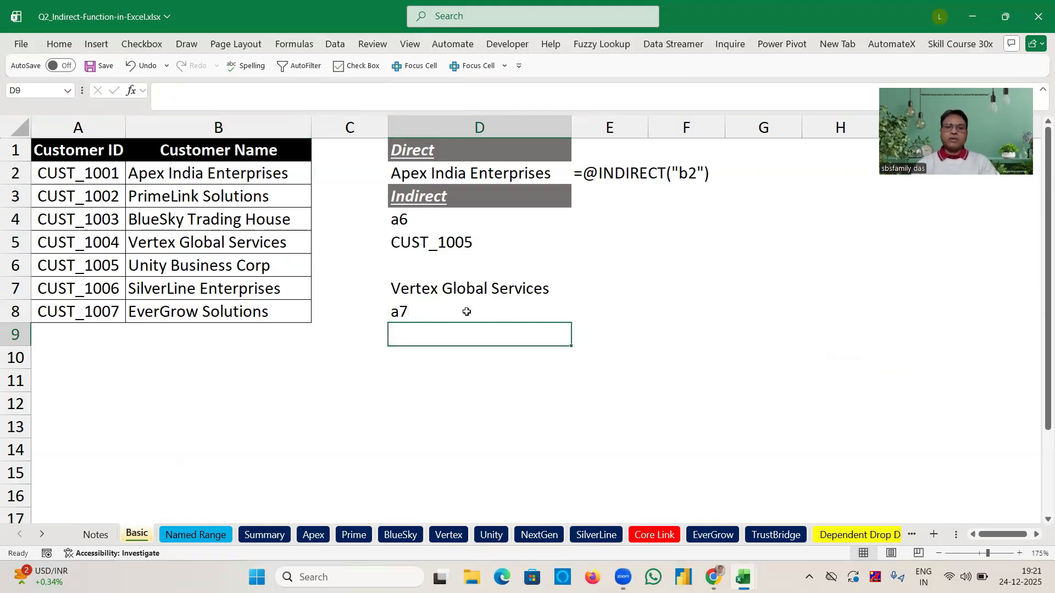
{"action": "left_click", "coordinate": [418, 316]}
Enter an INDIRECT formula in D9 that takes its reference text from D8.
{"action": "left_click", "coordinate": [425, 351]}
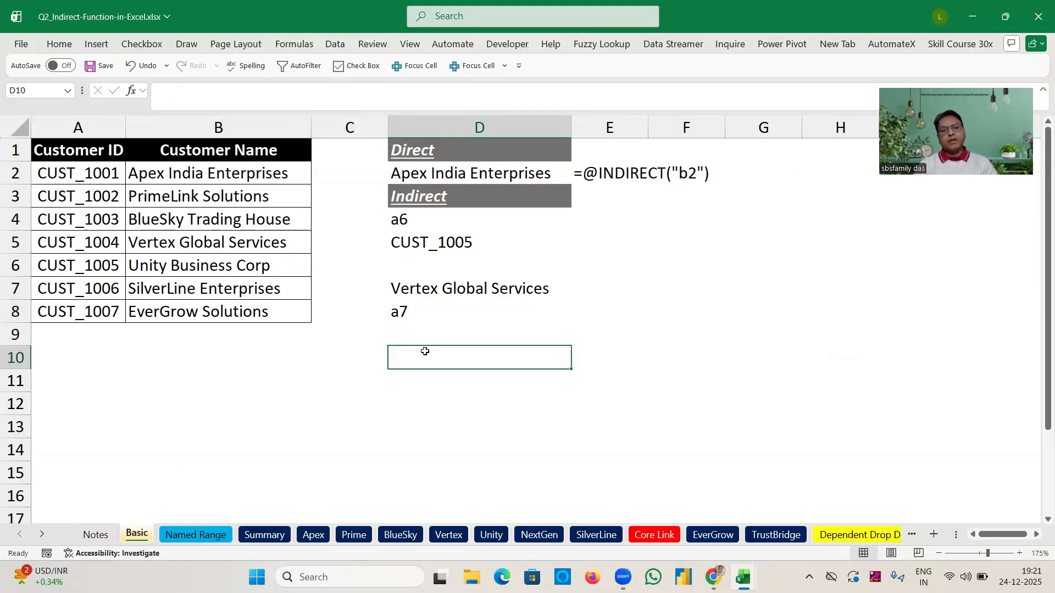
{"action": "key", "text": "Up"}
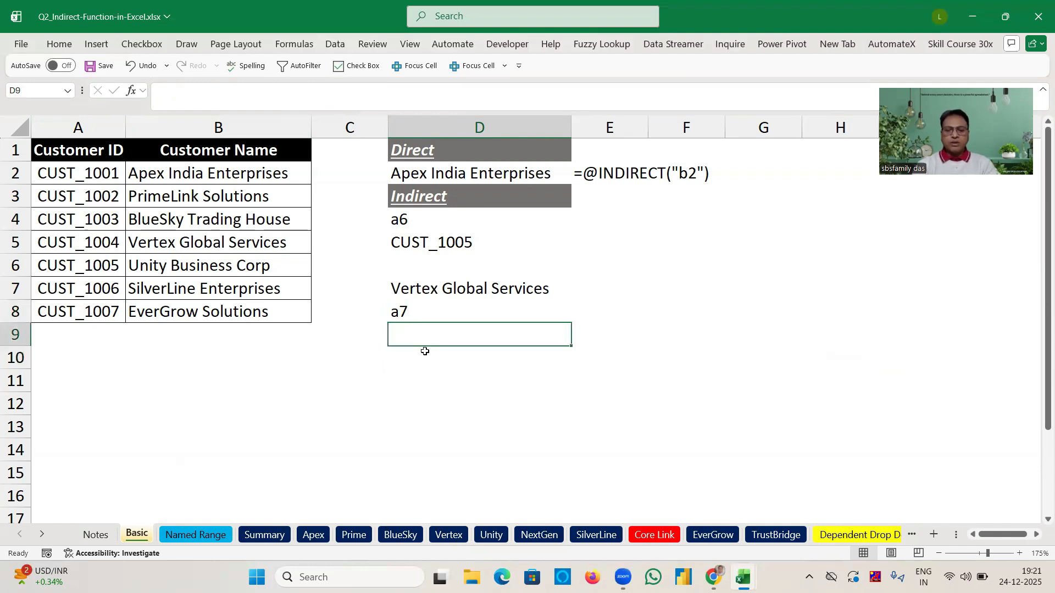
{"action": "type", "text": "=ind"}
{"action": "key", "text": "Down"}
{"action": "key", "text": "Tab"}
{"action": "key", "text": "Up"}
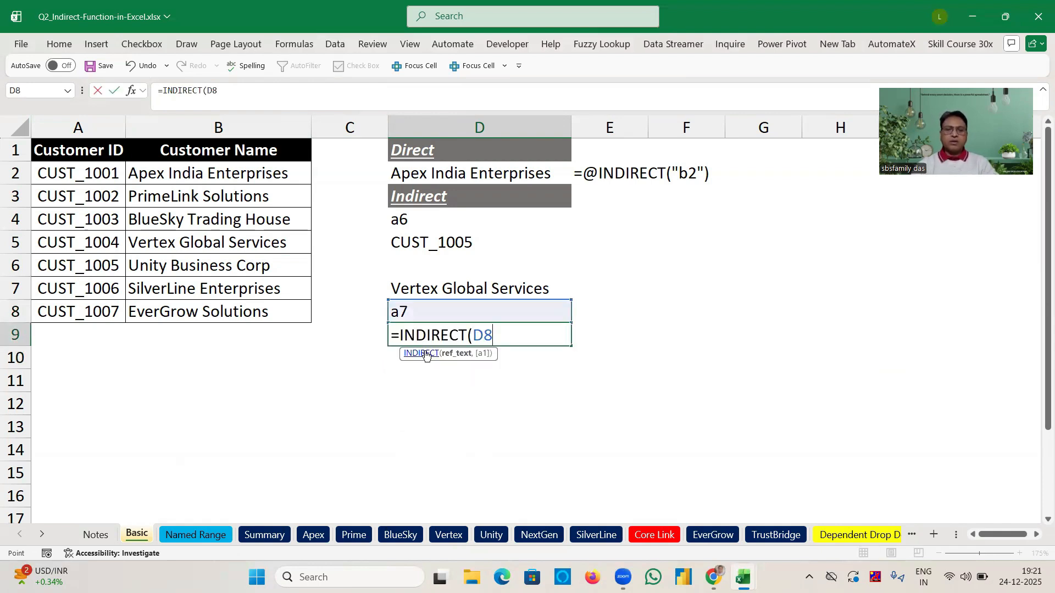
{"action": "key", "text": "Return"}
Trace the D9 formula through its reference text in D8 to source cell A7.
{"action": "left_click", "coordinate": [431, 335]}
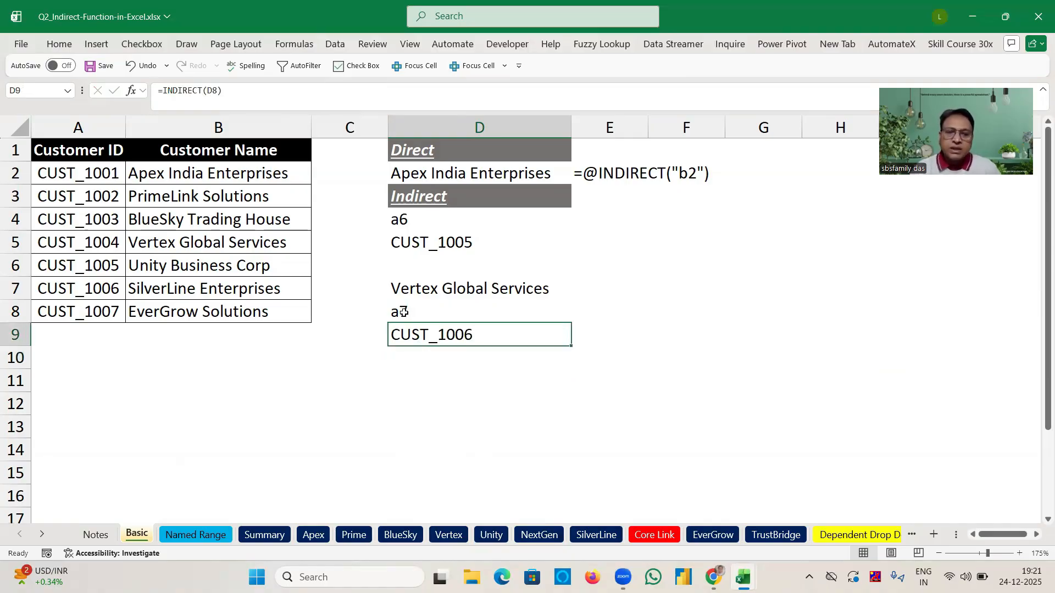
{"action": "left_click", "coordinate": [404, 312]}
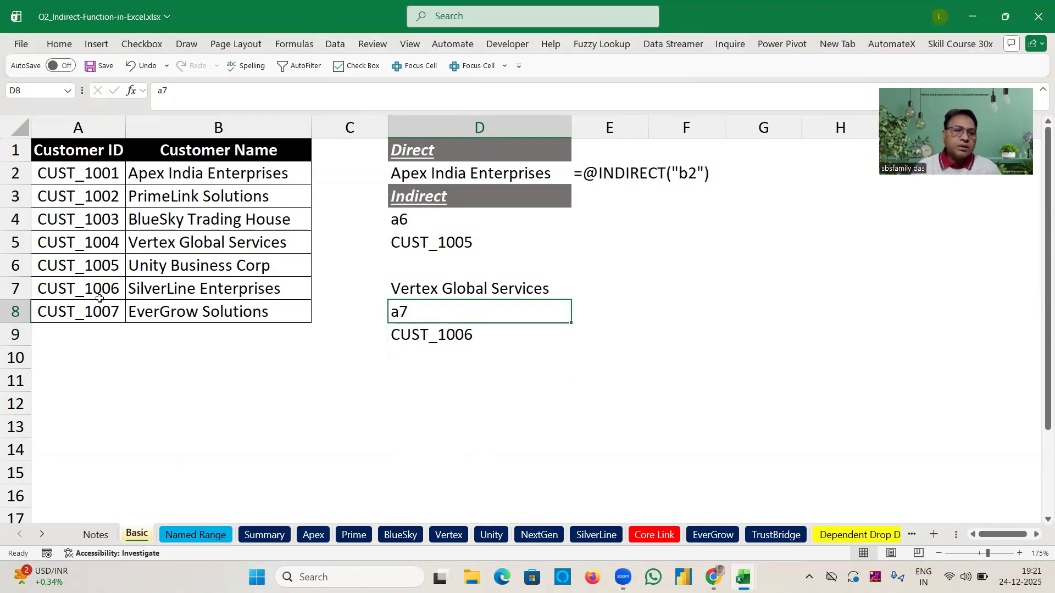
{"action": "left_click", "coordinate": [96, 292]}
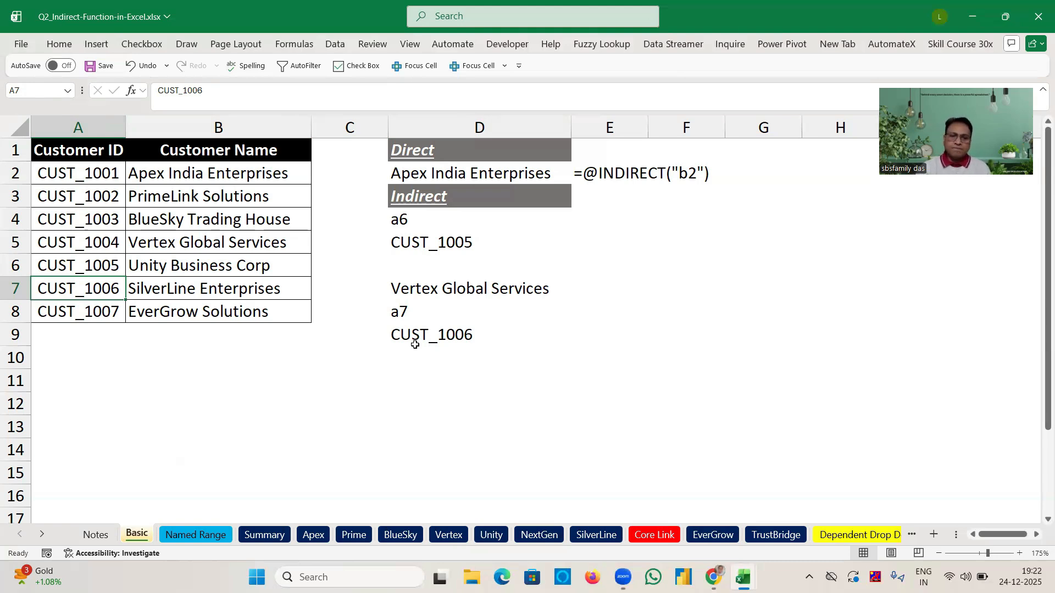
Review the opening points on the Notes sheet, and switch to the Named Range sheet.
{"action": "left_click", "coordinate": [258, 418]}
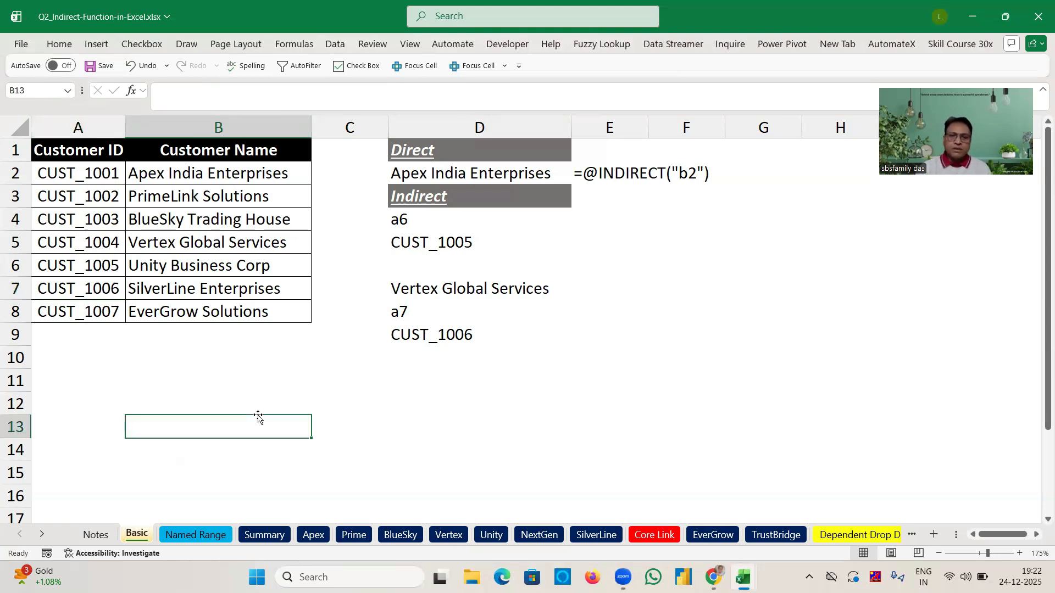
{"action": "left_click", "coordinate": [208, 535]}
{"action": "left_click", "coordinate": [747, 245]}
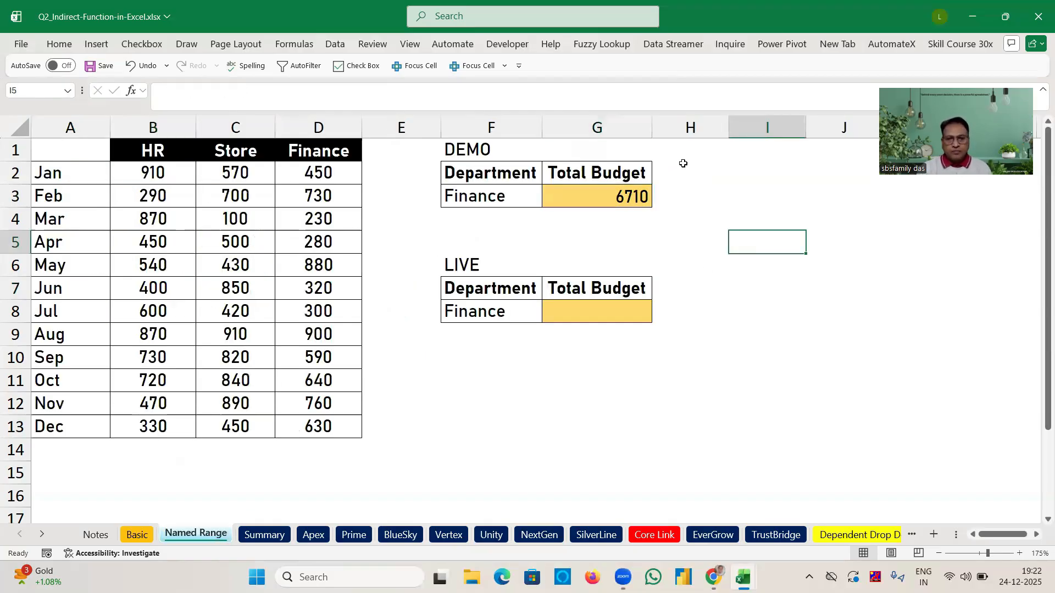
{"action": "left_click", "coordinate": [95, 536]}
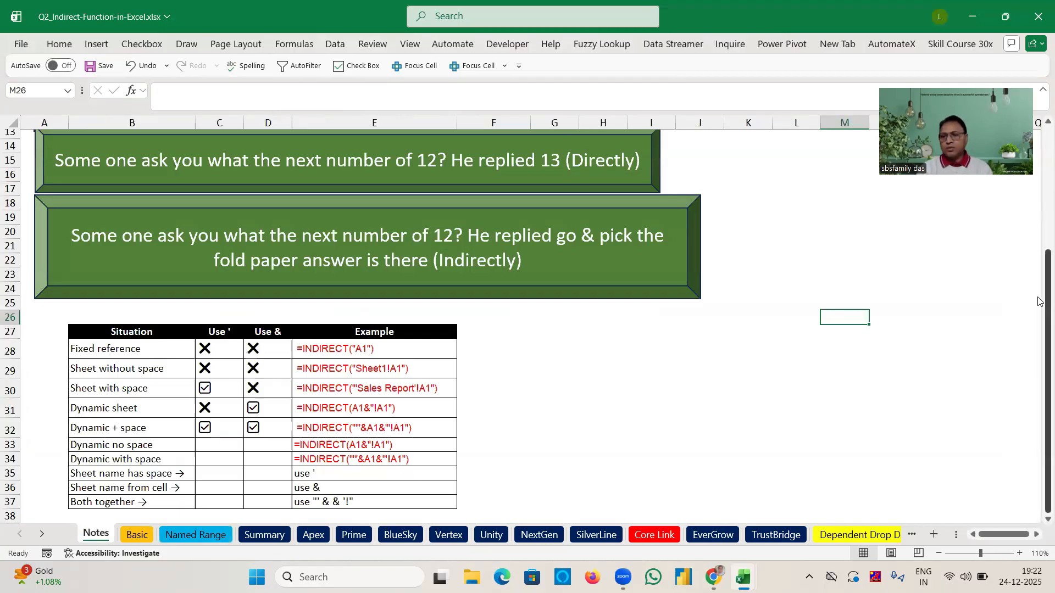
{"action": "left_click_drag", "start_coordinate": [1048, 379], "coordinate": [1049, 255]}
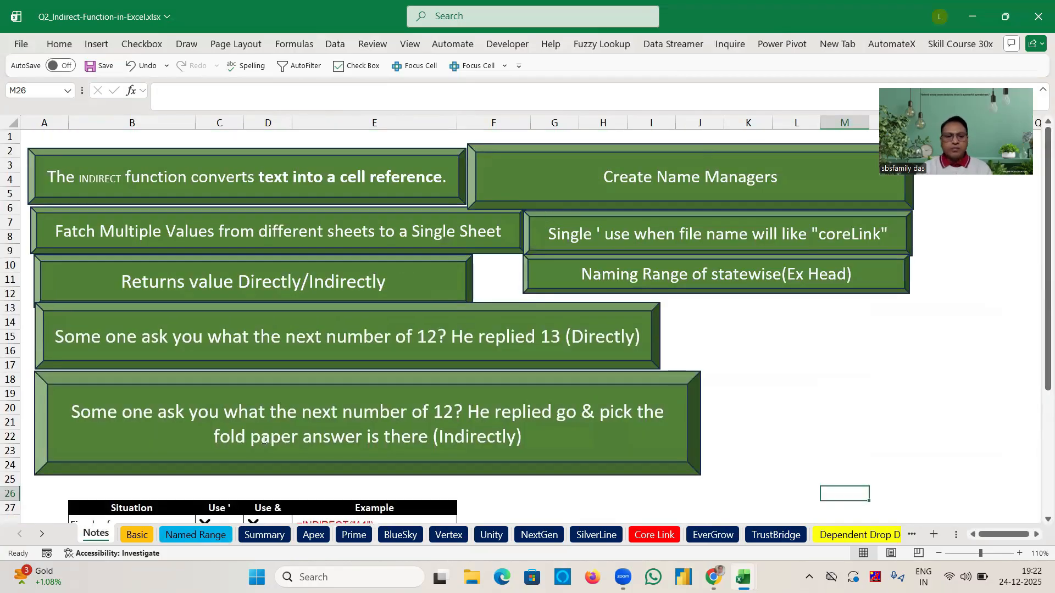
{"action": "left_click", "coordinate": [196, 535]}
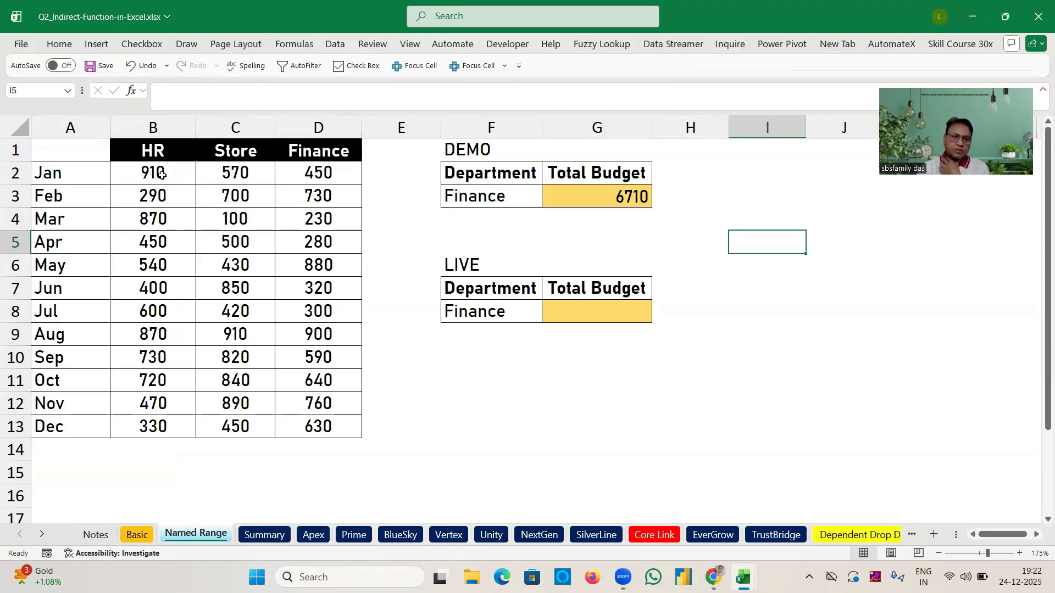
Assign the name HR to the HR department's monthly values in B2:B13.
{"action": "left_click", "coordinate": [162, 174]}
{"action": "key", "text": "ctrl+shift+Down"}
{"action": "left_click", "coordinate": [23, 92]}
{"action": "type", "text": "HR"}
{"action": "key", "text": "Return"}
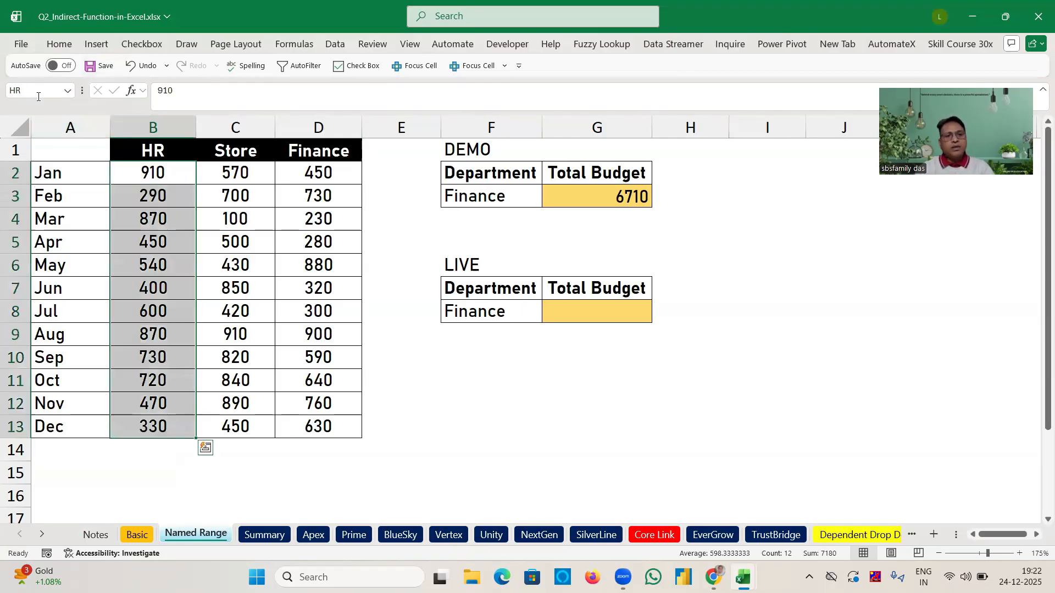
Select the month labels in A2:A13, and review the workbook's defined names in the Name Manager.
{"action": "left_click", "coordinate": [76, 174]}
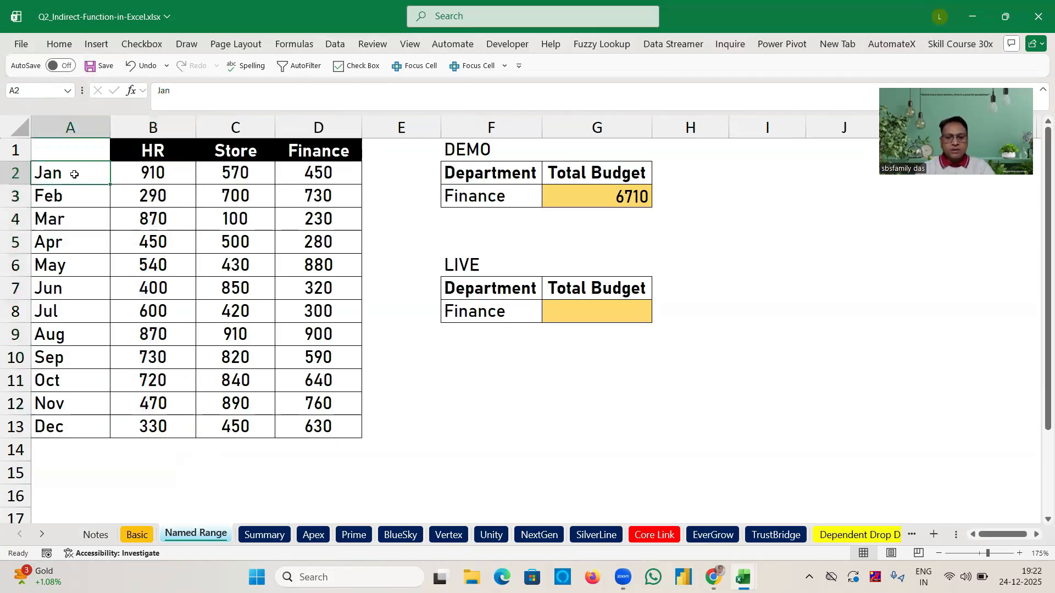
{"action": "key", "text": "ctrl+shift+Down"}
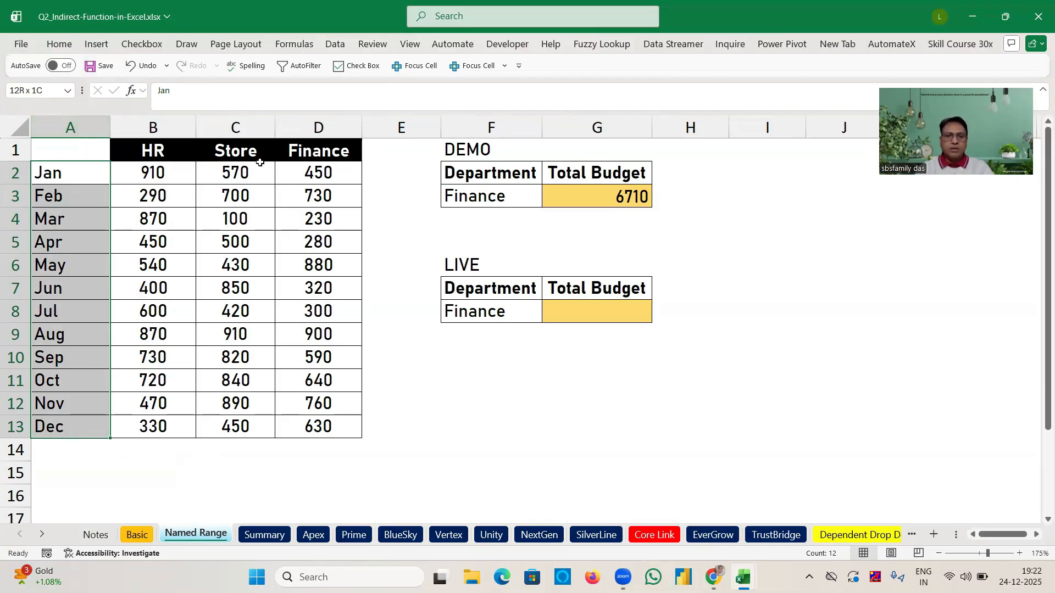
{"action": "left_click", "coordinate": [149, 167]}
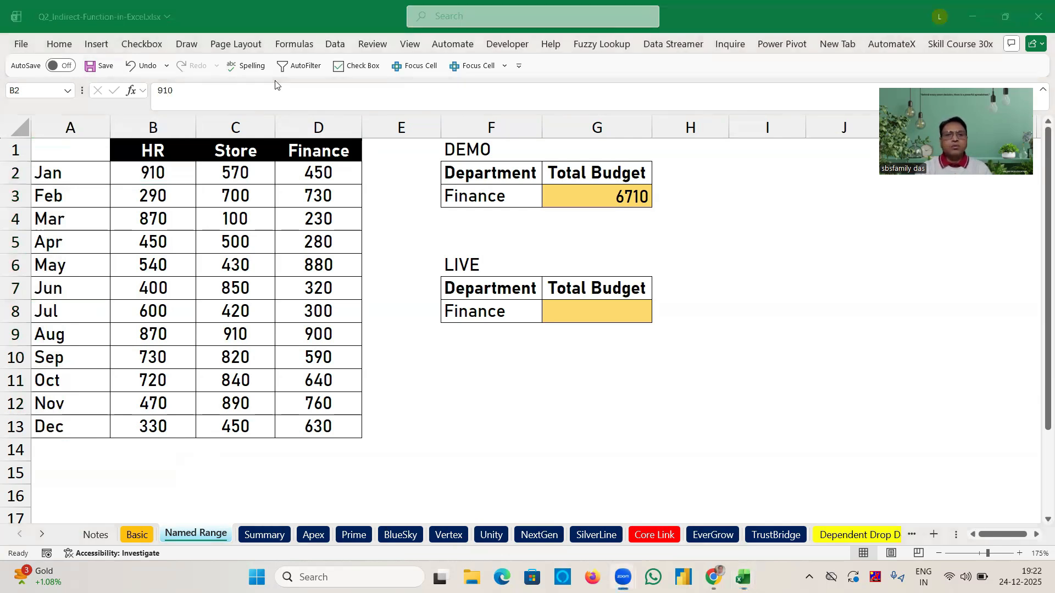
{"action": "left_click", "coordinate": [295, 45]}
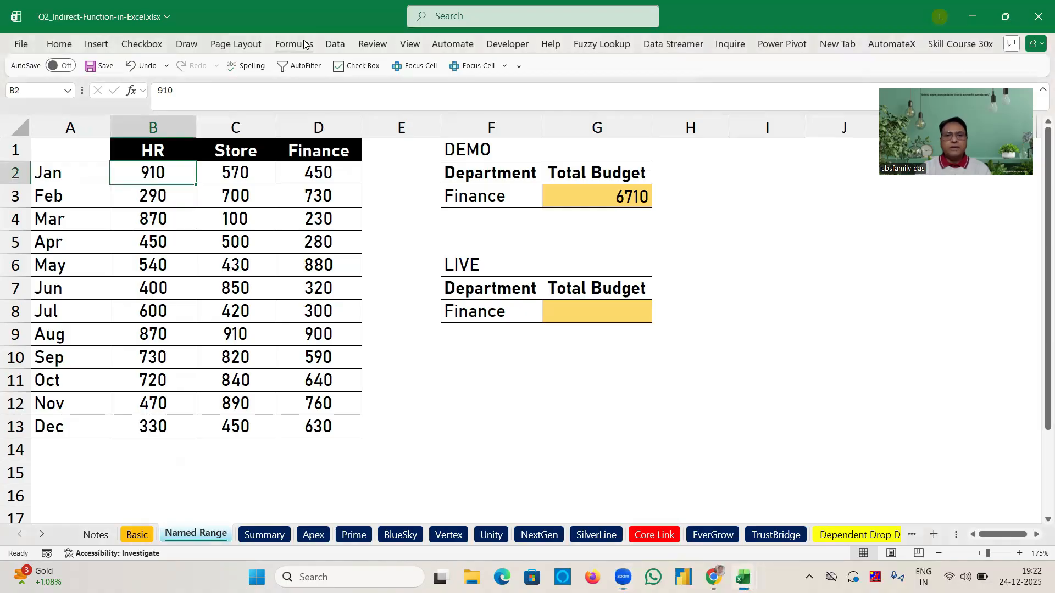
{"action": "left_click", "coordinate": [295, 45]}
{"action": "left_click", "coordinate": [413, 82]}
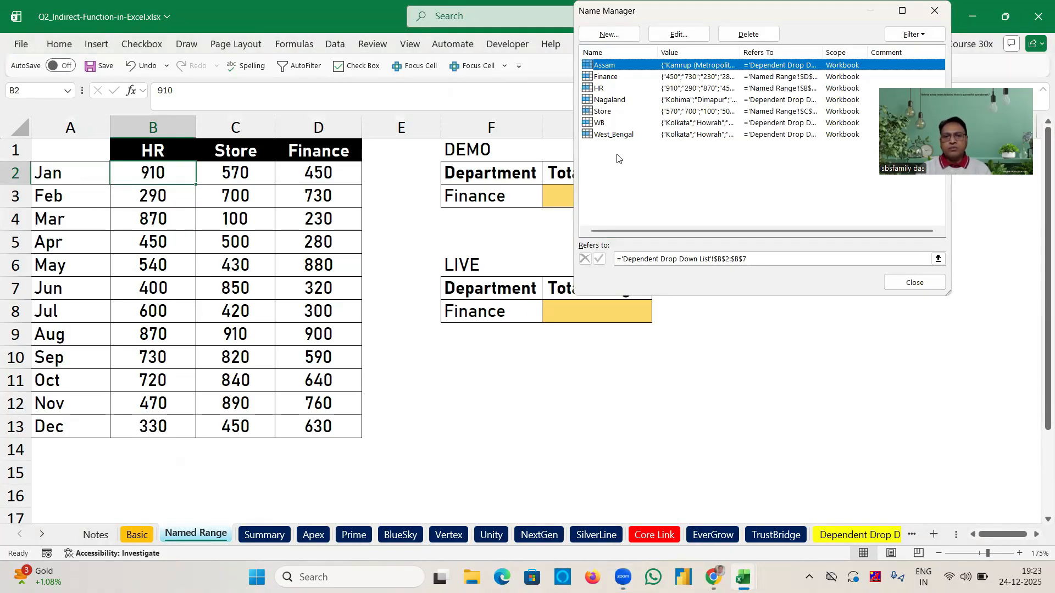
{"action": "left_click", "coordinate": [933, 12]}
{"action": "left_click", "coordinate": [738, 266]}
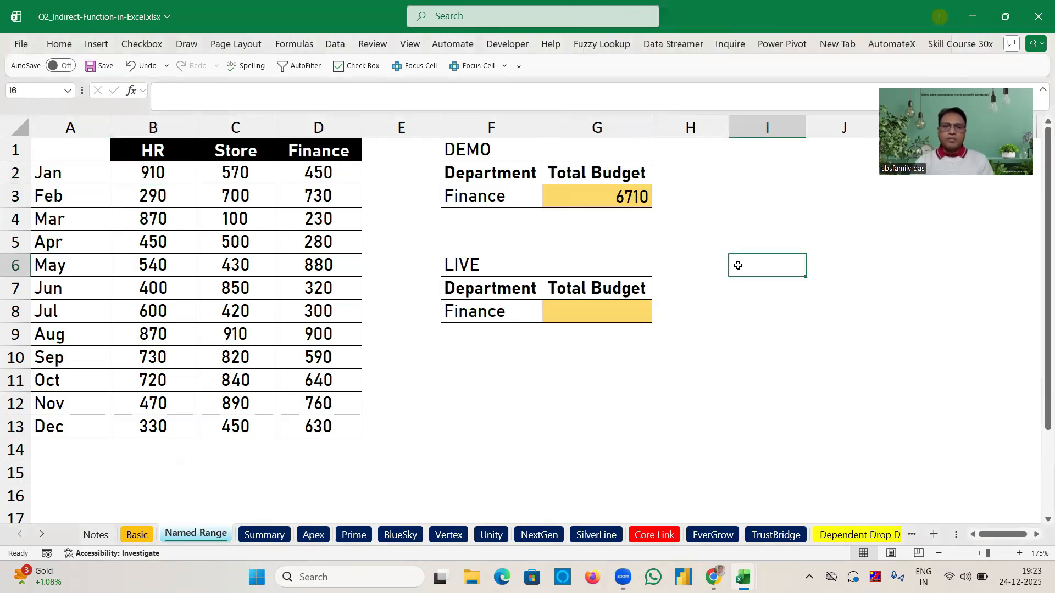
Check the names of the HR, Store and Finance value ranges, and select the DEMO department cell F3.
{"action": "left_click", "coordinate": [152, 178]}
{"action": "key", "text": "ctrl+shift+Down"}
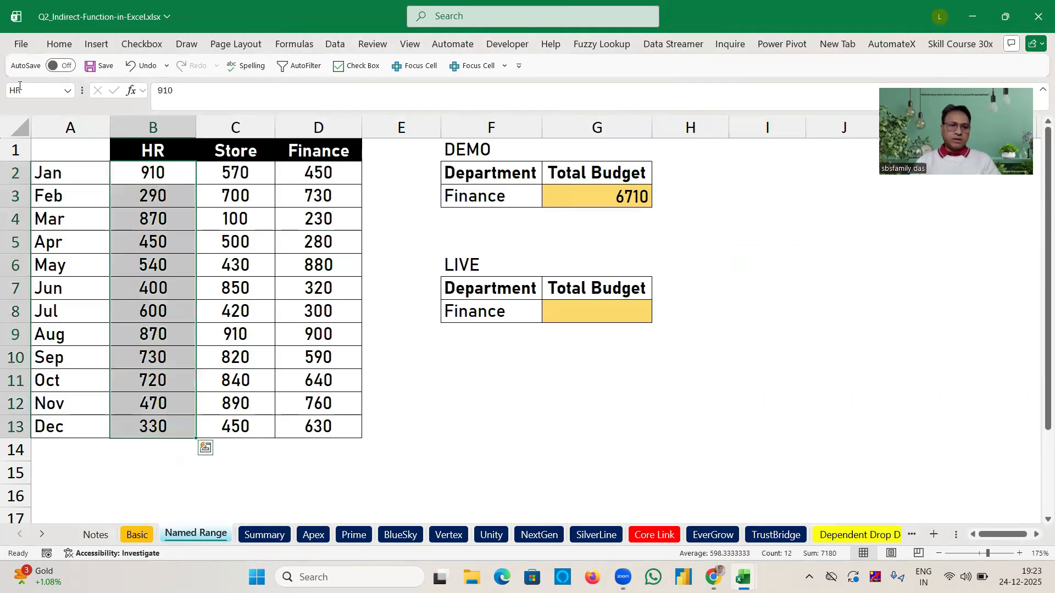
{"action": "left_click", "coordinate": [232, 169]}
{"action": "key", "text": "ctrl+shift+Down"}
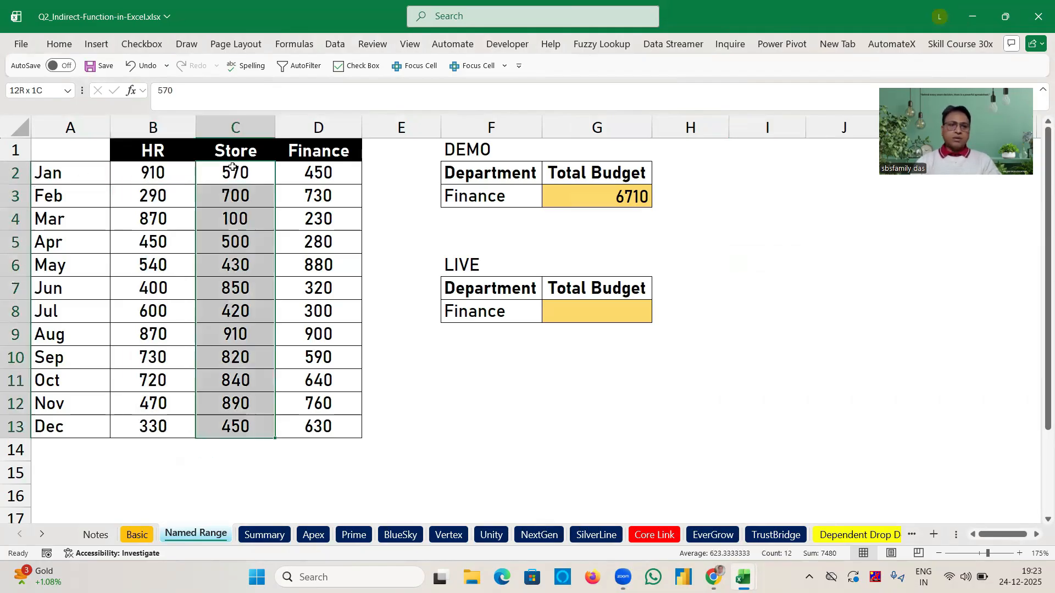
{"action": "left_click", "coordinate": [311, 175]}
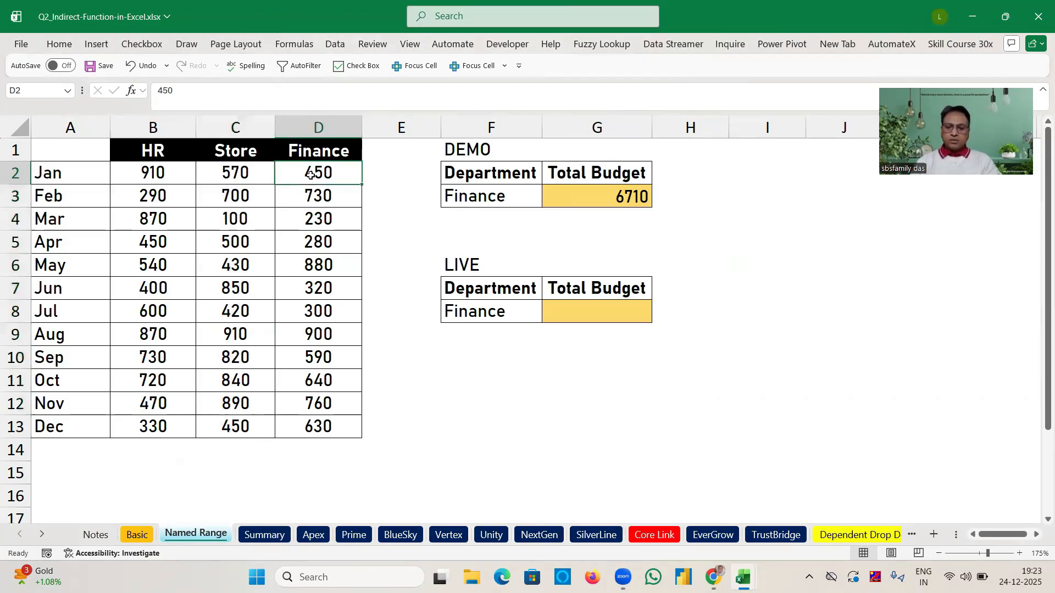
{"action": "key", "text": "ctrl+shift+Down"}
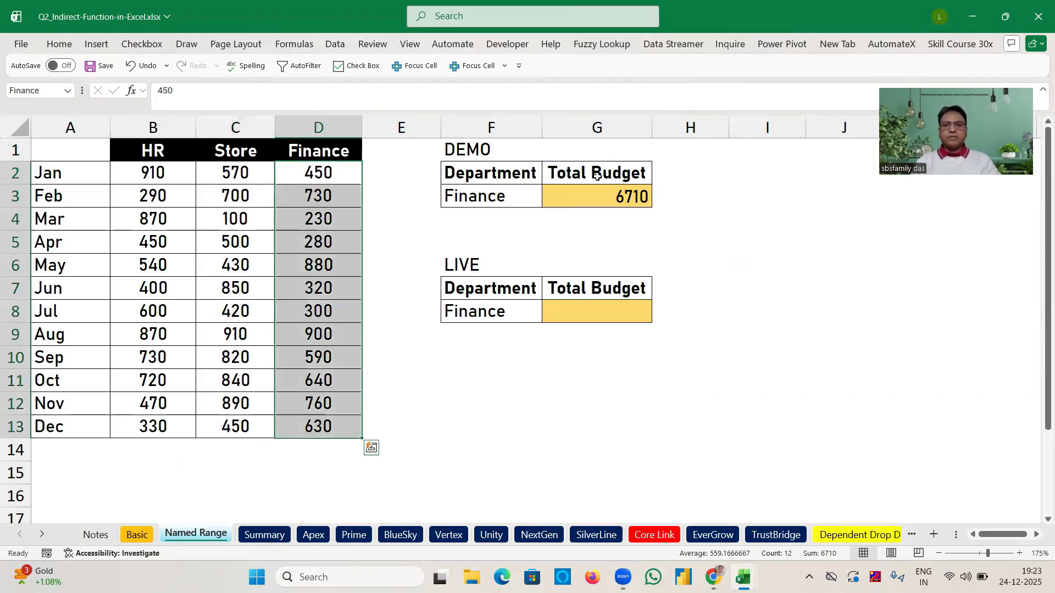
{"action": "left_click", "coordinate": [524, 188]}
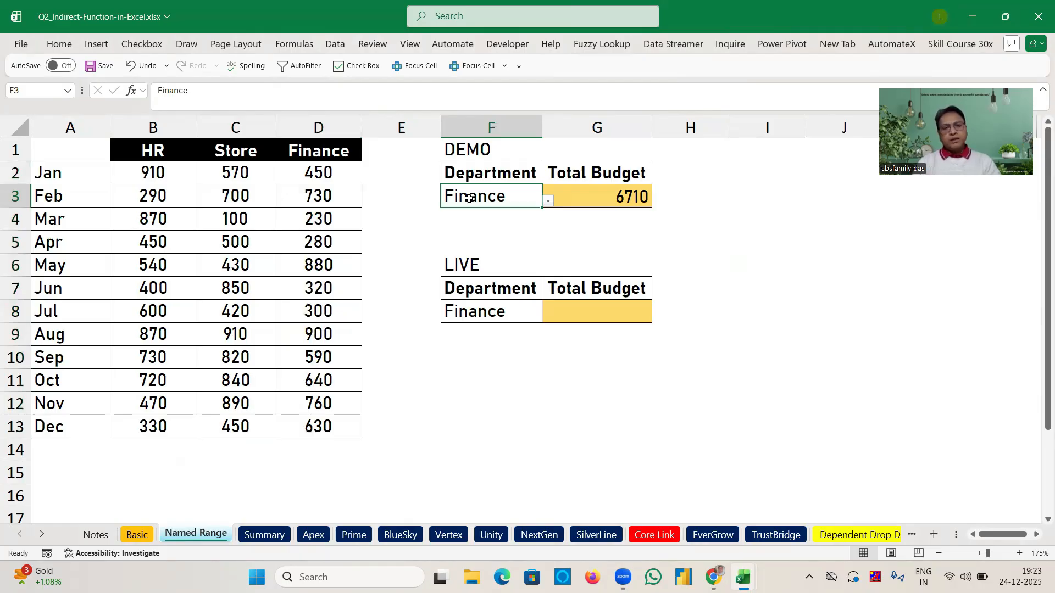
Select the Finance values in D2:D13 to check their sum, and set the DEMO department in F3 to Store.
{"action": "left_click", "coordinate": [323, 173]}
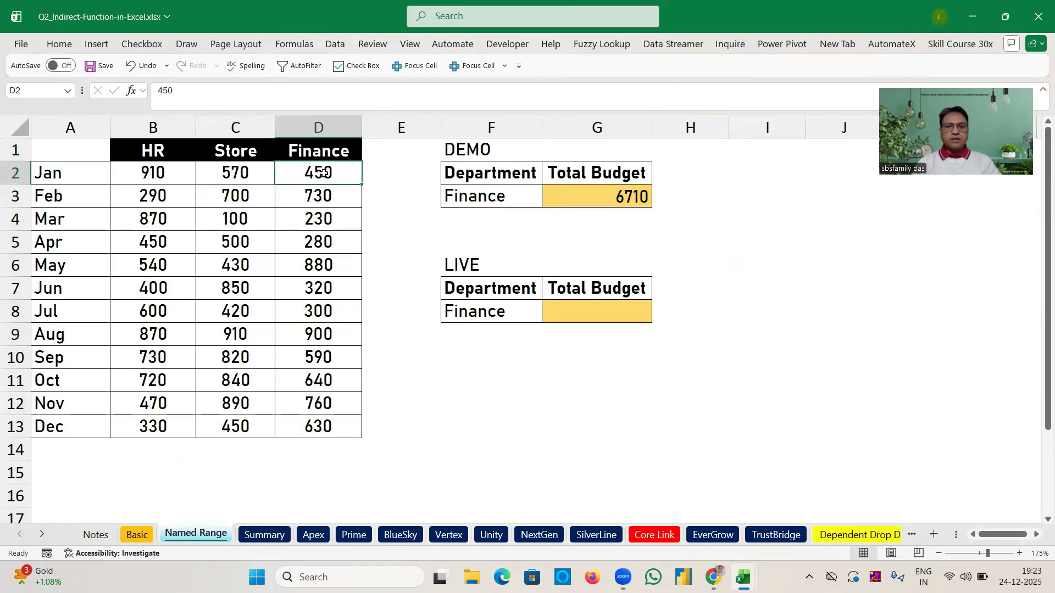
{"action": "key", "text": "ctrl+shift+Down"}
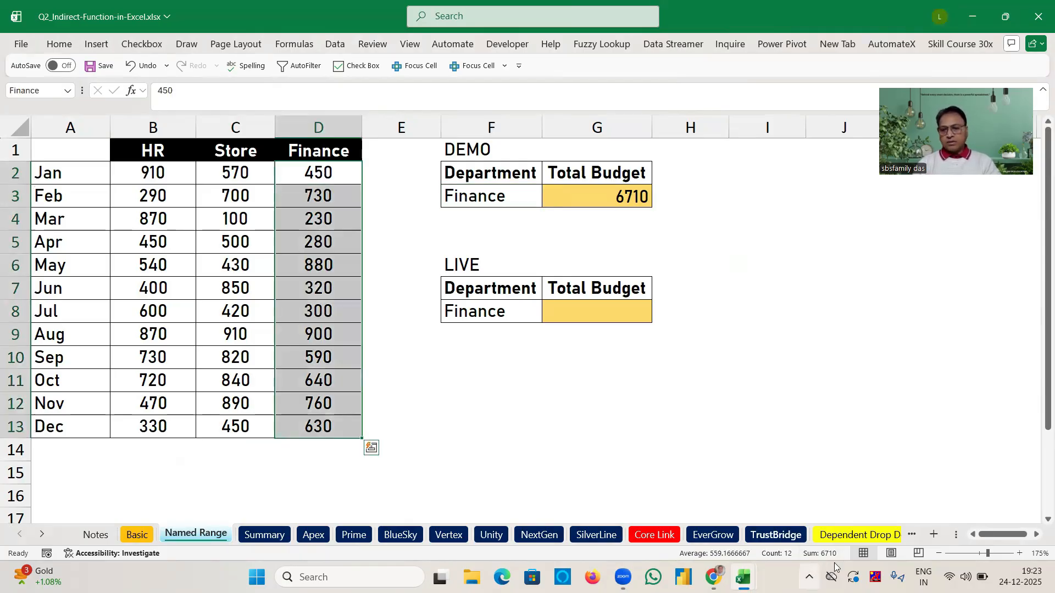
{"action": "left_click", "coordinate": [522, 190]}
{"action": "left_click", "coordinate": [548, 202]}
{"action": "left_click", "coordinate": [474, 229]}
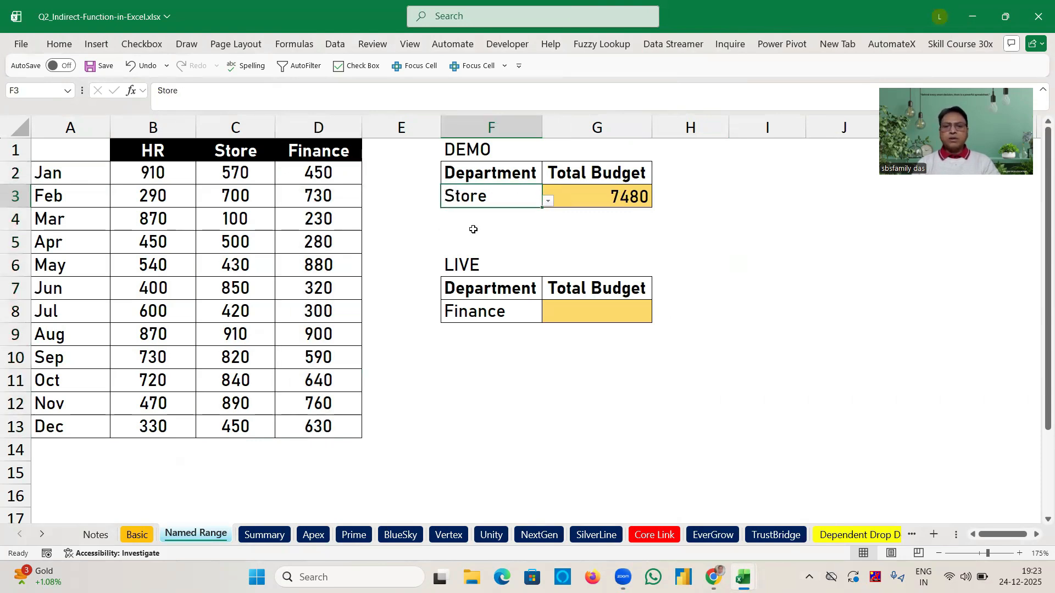
Select the Store values in C2:C13 and compare their sum with the DEMO total budget.
{"action": "left_click", "coordinate": [244, 173]}
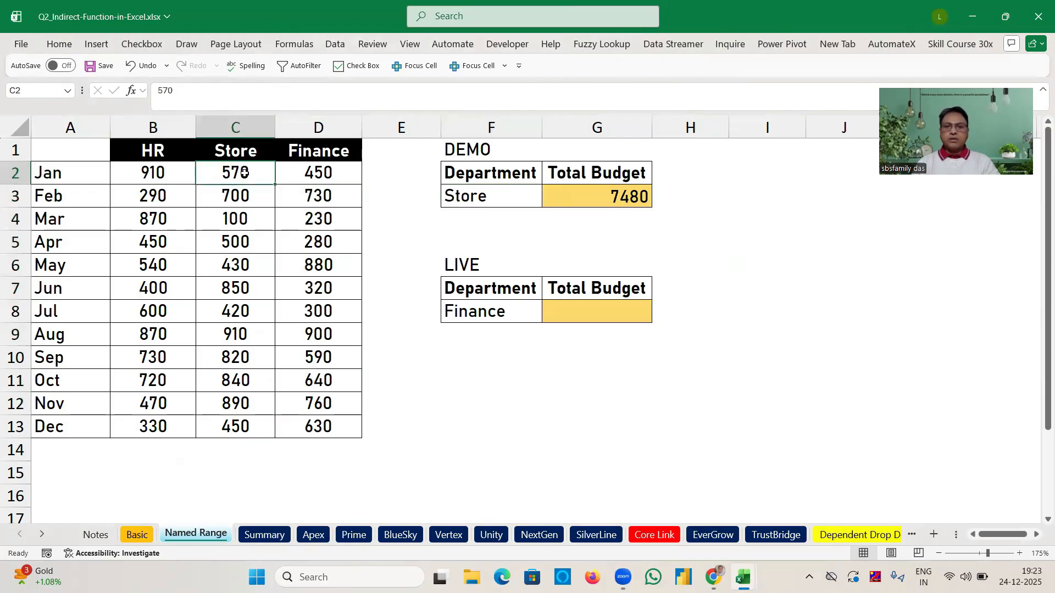
{"action": "key", "text": "ctrl+shift+Down"}
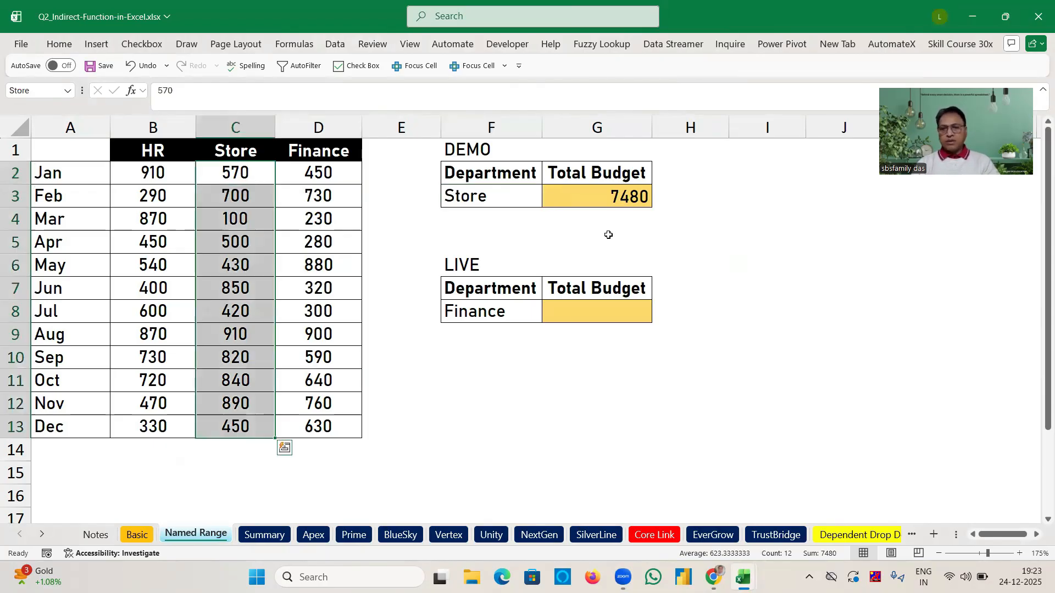
{"action": "left_click", "coordinate": [599, 235]}
{"action": "left_click", "coordinate": [505, 196]}
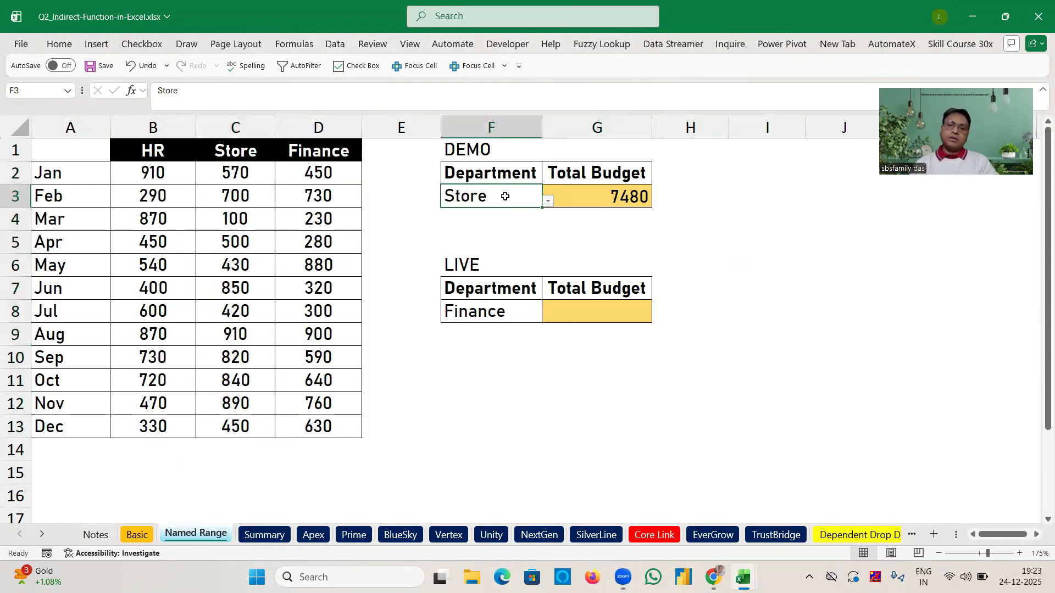
{"action": "left_click", "coordinate": [574, 314]}
{"action": "type", "text": "="}
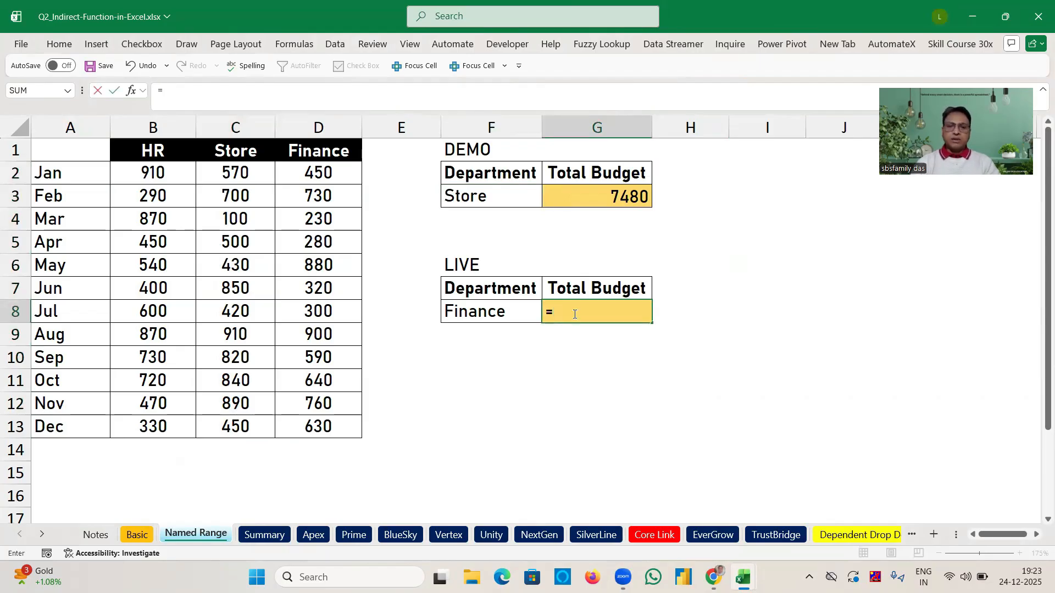
{"action": "key", "text": "Escape"}
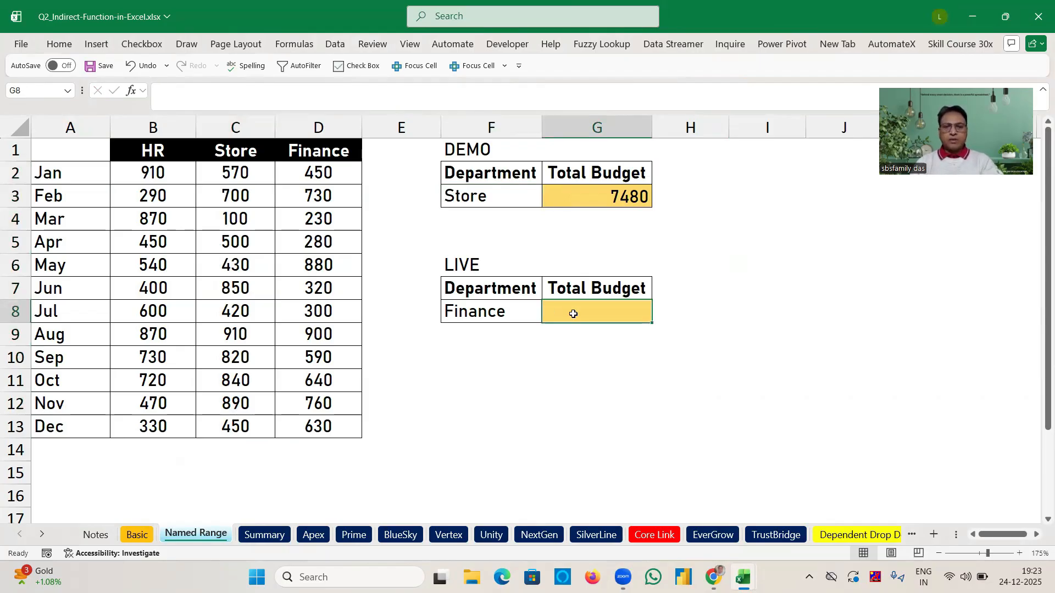
{"action": "left_click", "coordinate": [493, 199]}
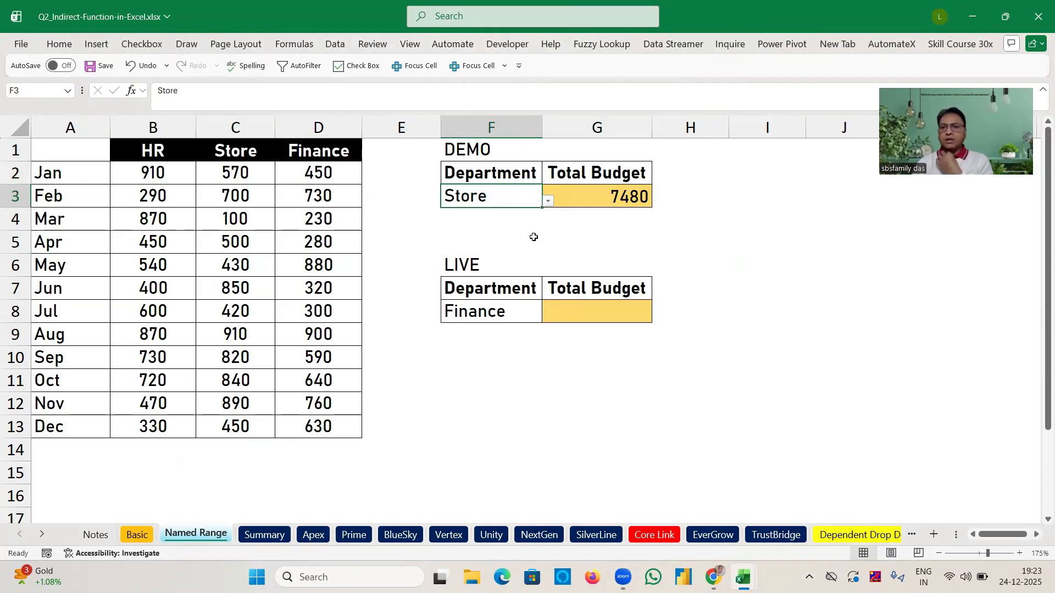
Set the LIVE department in F8 to Store.
{"action": "left_click", "coordinate": [520, 310]}
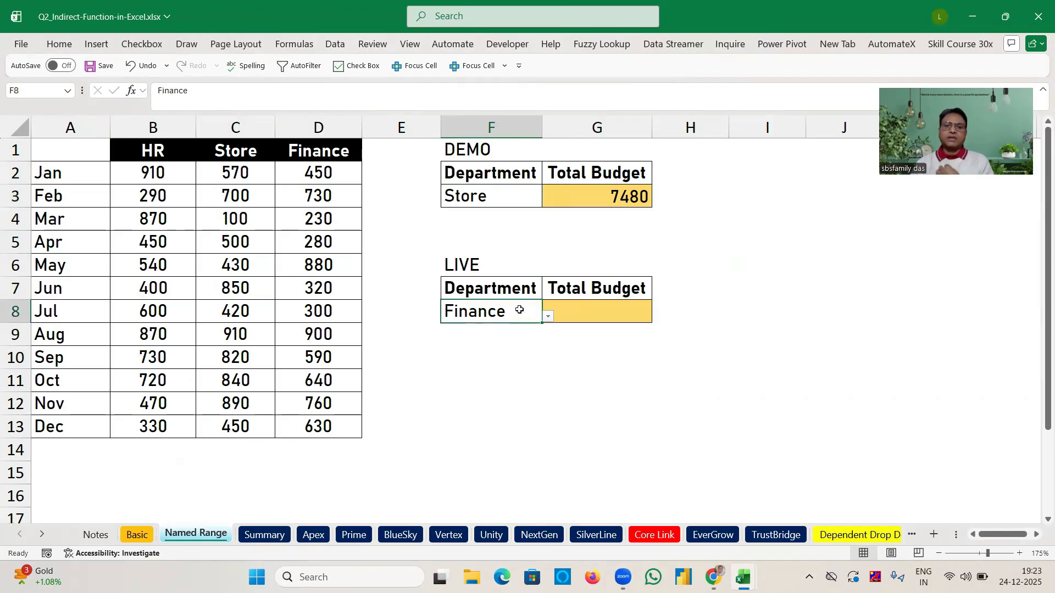
{"action": "left_click", "coordinate": [549, 317]}
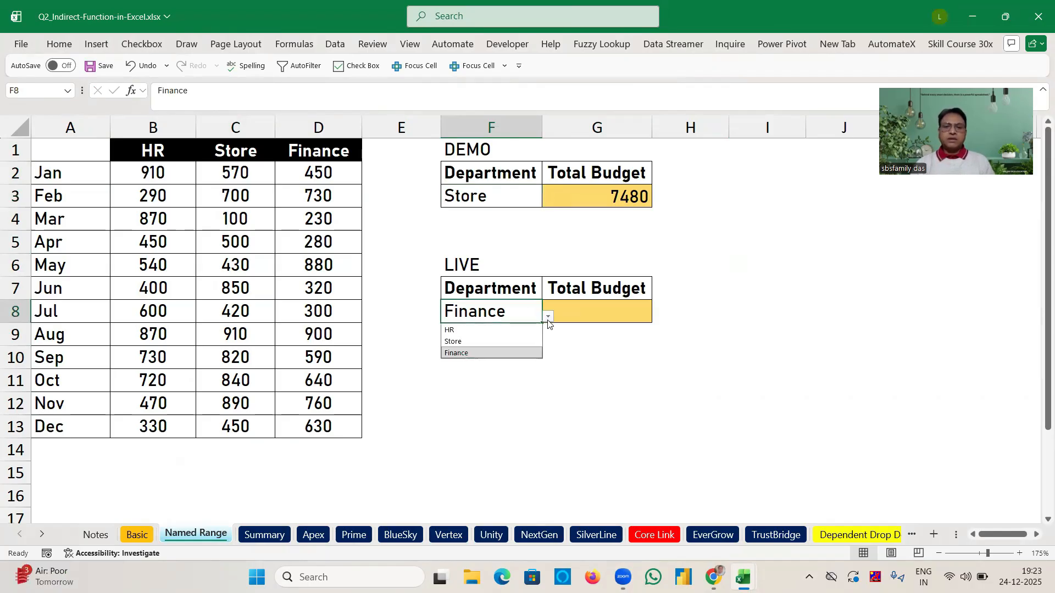
{"action": "left_click", "coordinate": [461, 342]}
Total the Store department's values C2:C13 in the LIVE total budget cell G8 with =SUM(Store).
{"action": "left_click", "coordinate": [575, 312]}
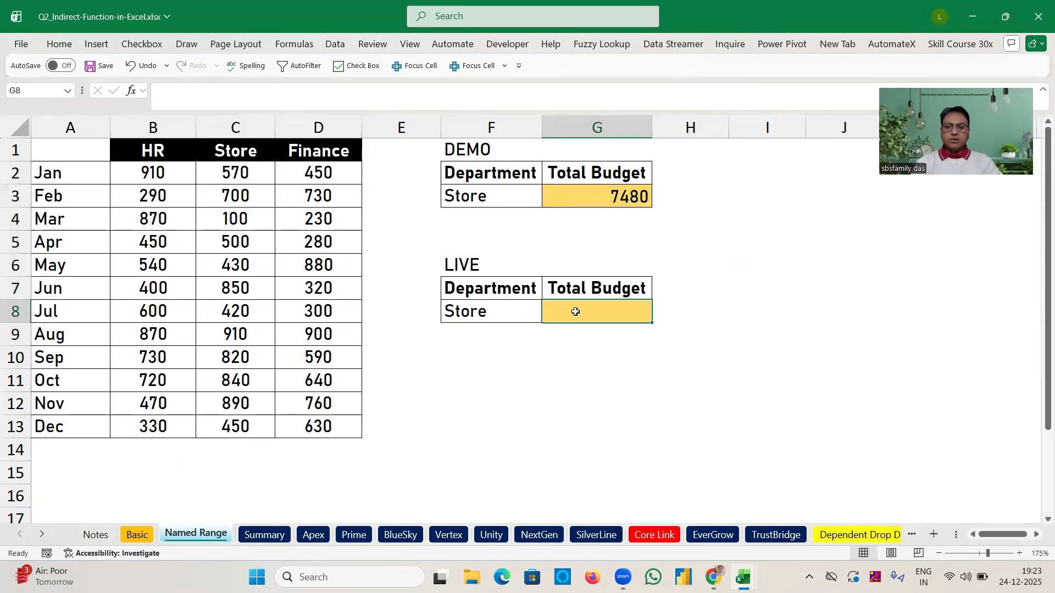
{"action": "type", "text": "=sum"}
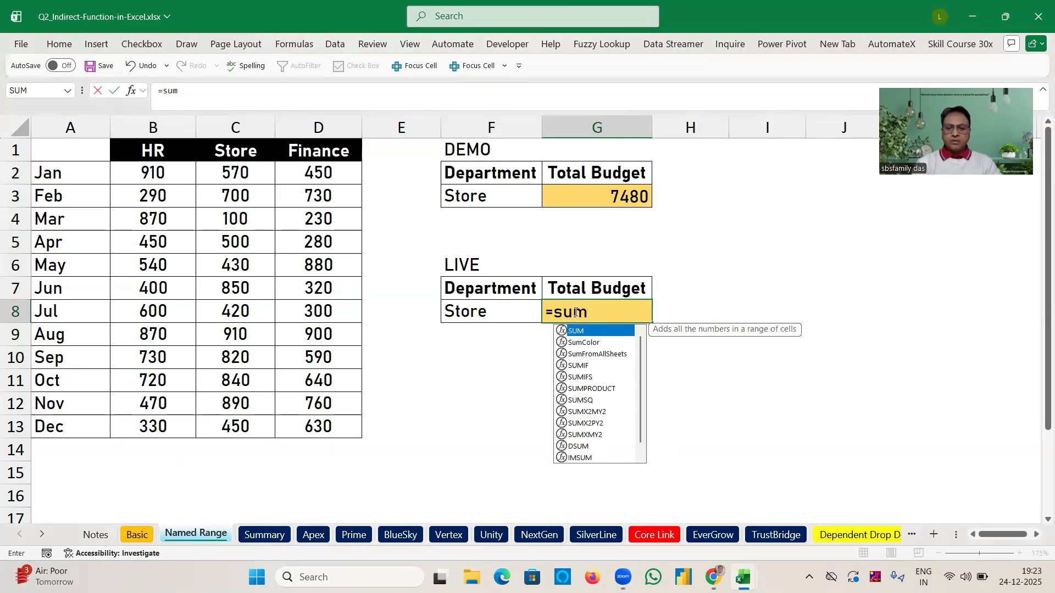
{"action": "type", "text": "("}
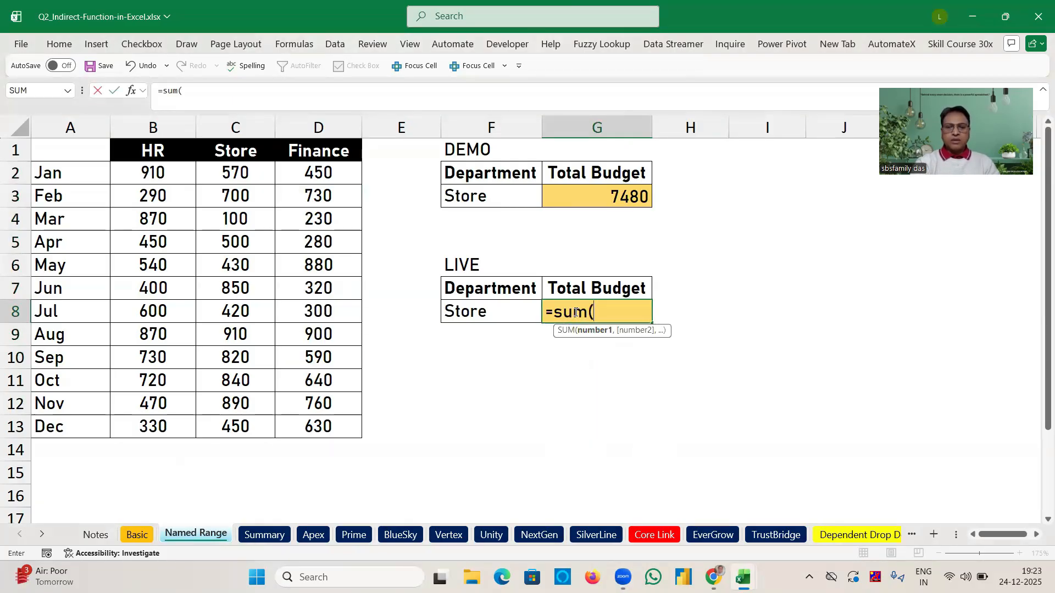
{"action": "left_click", "coordinate": [247, 175]}
{"action": "key", "text": "ctrl+shift+Down"}
{"action": "key", "text": "Return"}
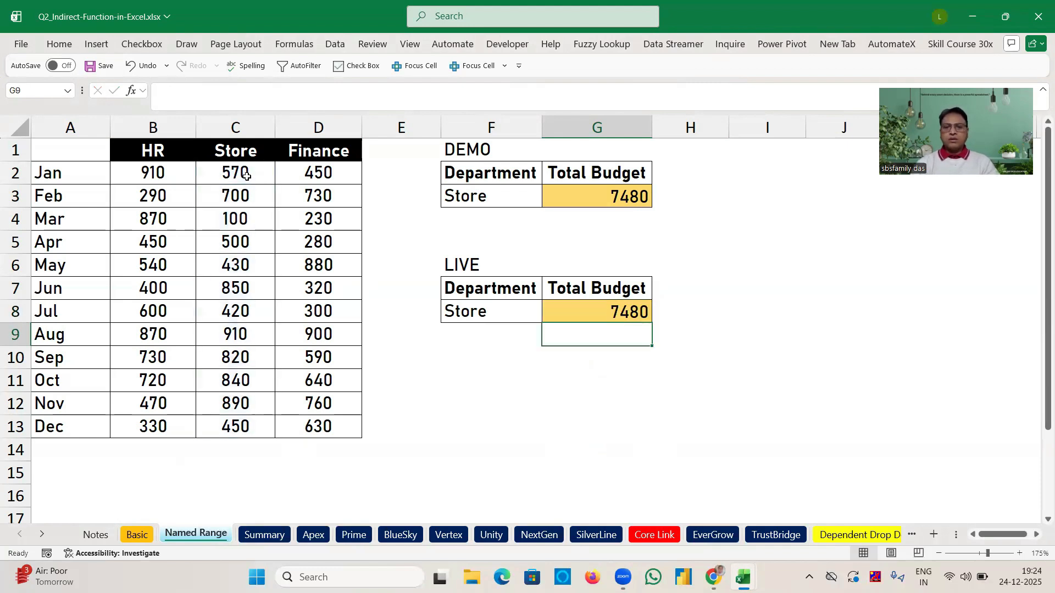
Change the LIVE department in F8 to HR to test the fixed SUM formula.
{"action": "left_click", "coordinate": [504, 312]}
{"action": "left_click", "coordinate": [548, 317]}
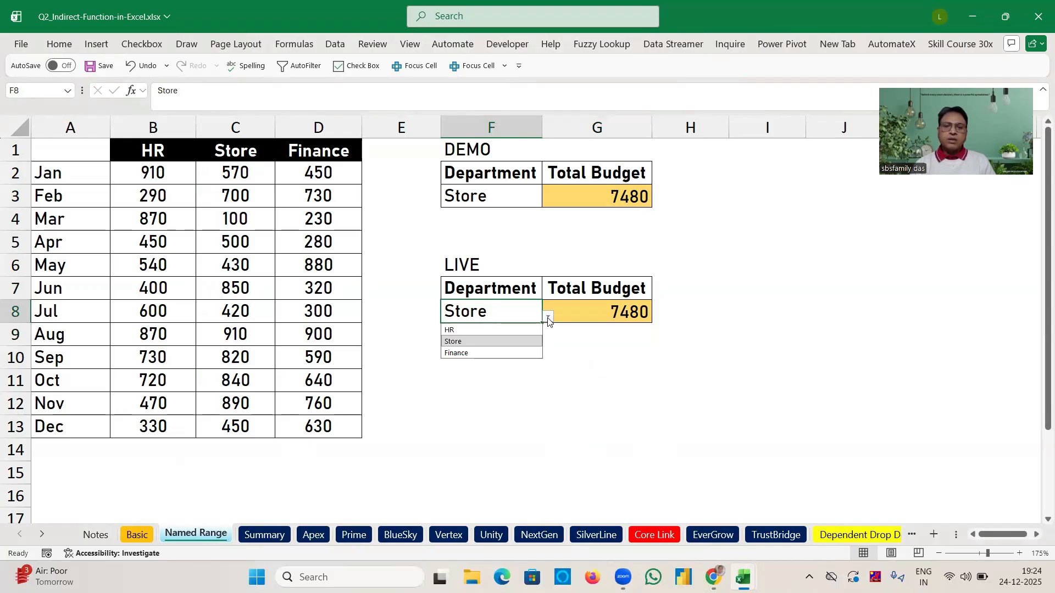
{"action": "left_click", "coordinate": [471, 332]}
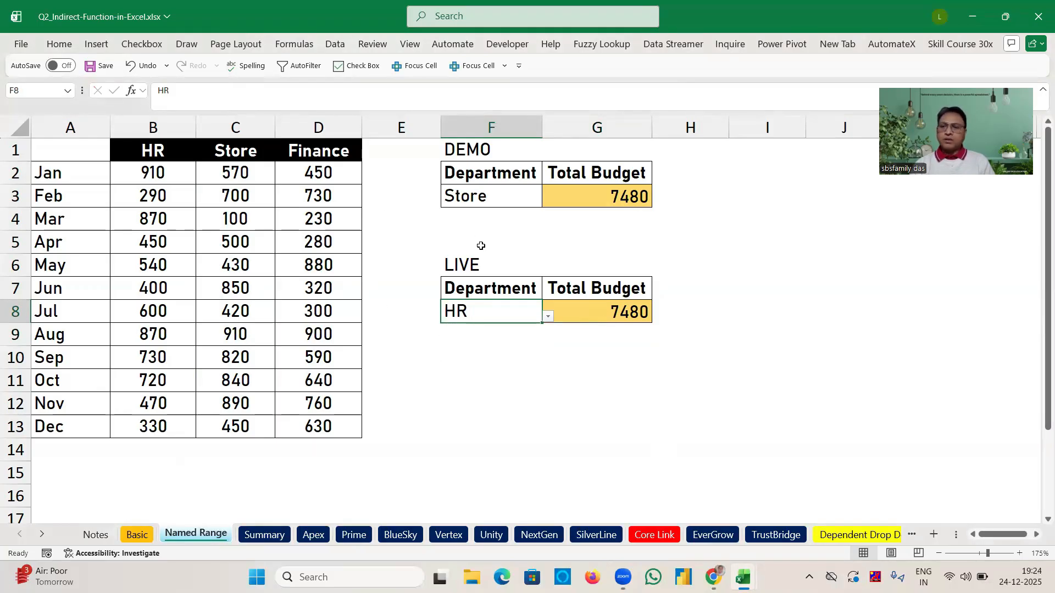
Replace the LIVE total budget formula in G8 with =INDIRECT(F8).
{"action": "left_click", "coordinate": [588, 315]}
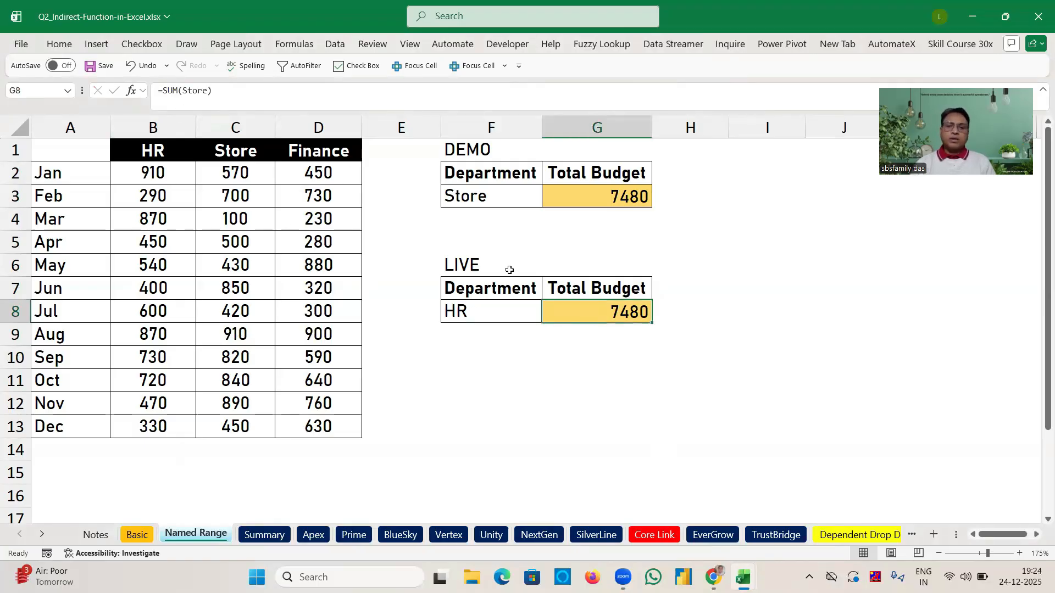
{"action": "type", "text": "=ind"}
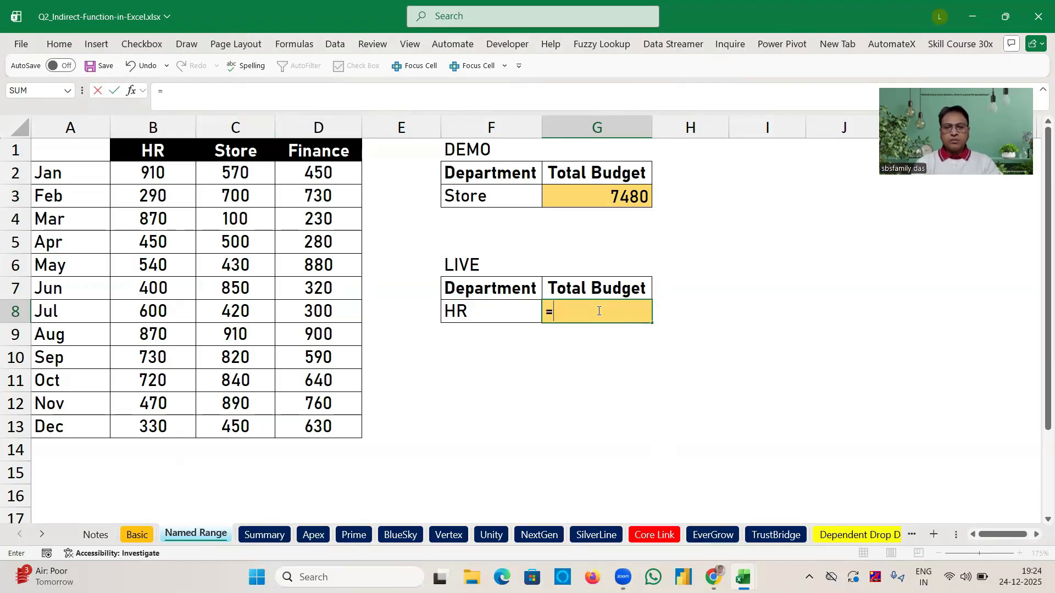
{"action": "key", "text": "Down"}
{"action": "key", "text": "Tab"}
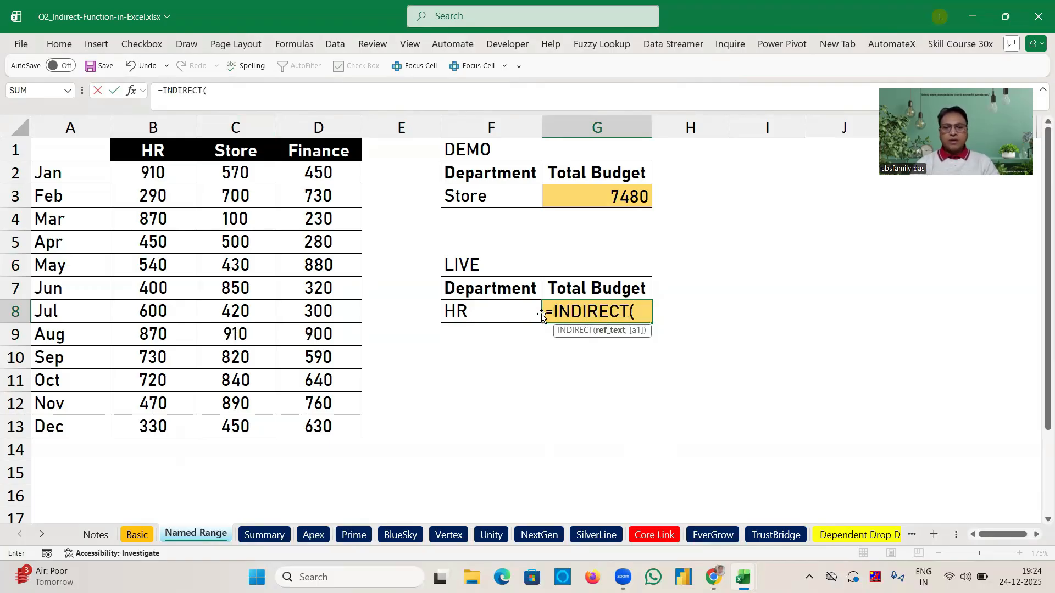
{"action": "left_click", "coordinate": [500, 309]}
{"action": "key", "text": "Return"}
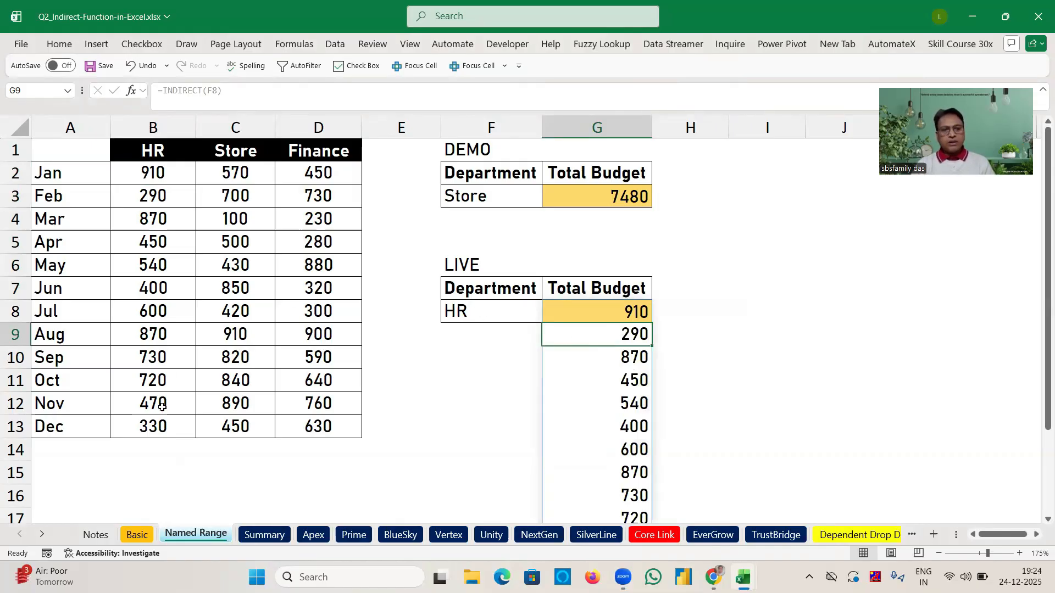
Test the INDIRECT formula by switching the LIVE department to Store and to Finance, and select G8.
{"action": "left_click", "coordinate": [628, 311]}
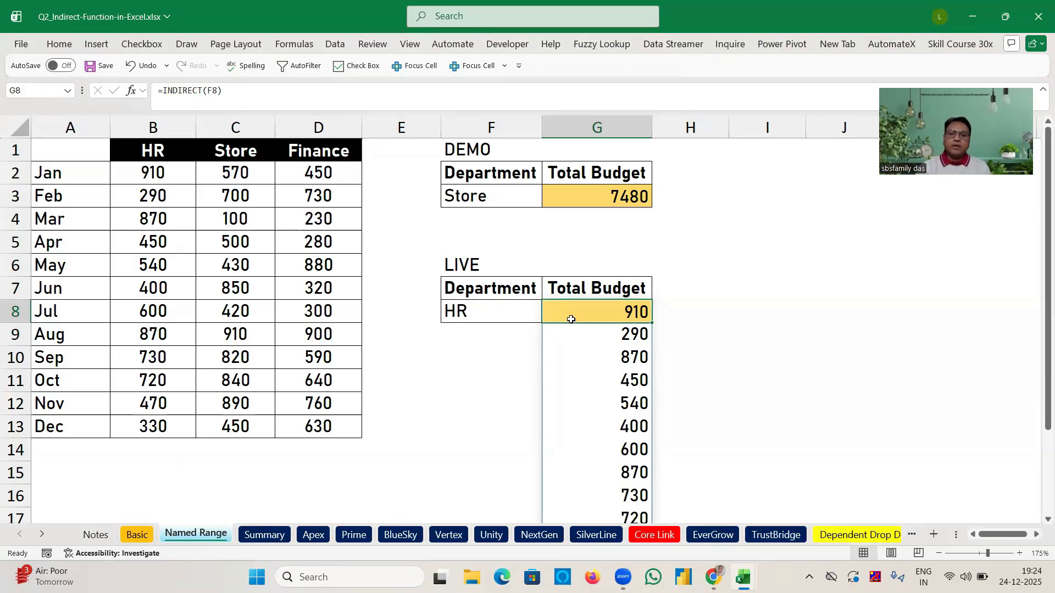
{"action": "left_click", "coordinate": [519, 315]}
{"action": "left_click", "coordinate": [548, 316]}
{"action": "left_click", "coordinate": [466, 341]}
{"action": "left_click", "coordinate": [548, 316]}
{"action": "left_click", "coordinate": [462, 355]}
{"action": "left_click", "coordinate": [597, 314]}
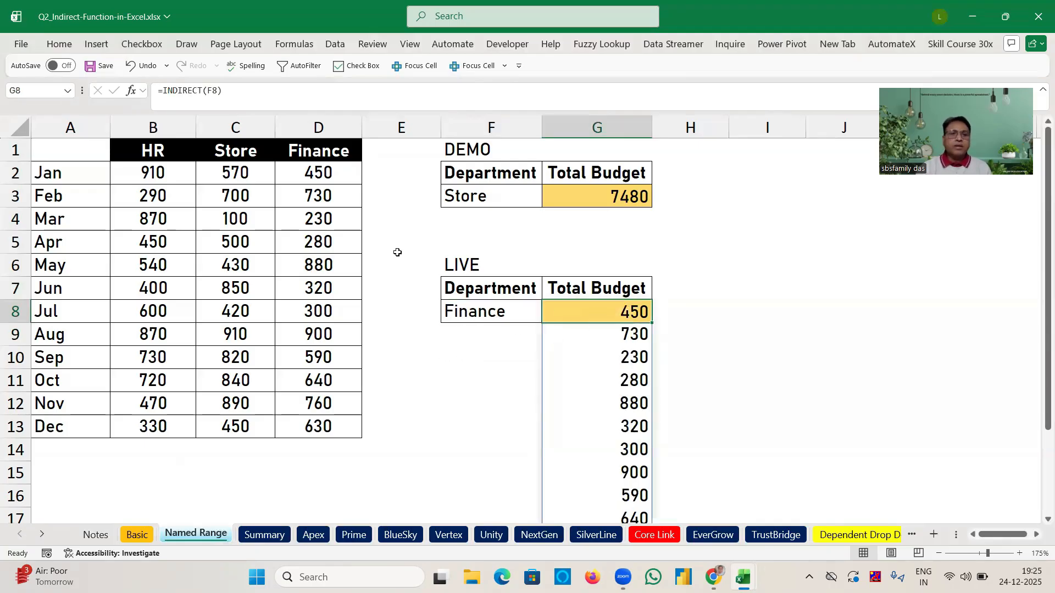
Wrap the INDIRECT formula in G8 in SUM, making it =SUM(INDIRECT(F8)).
{"action": "double_click", "coordinate": [582, 312]}
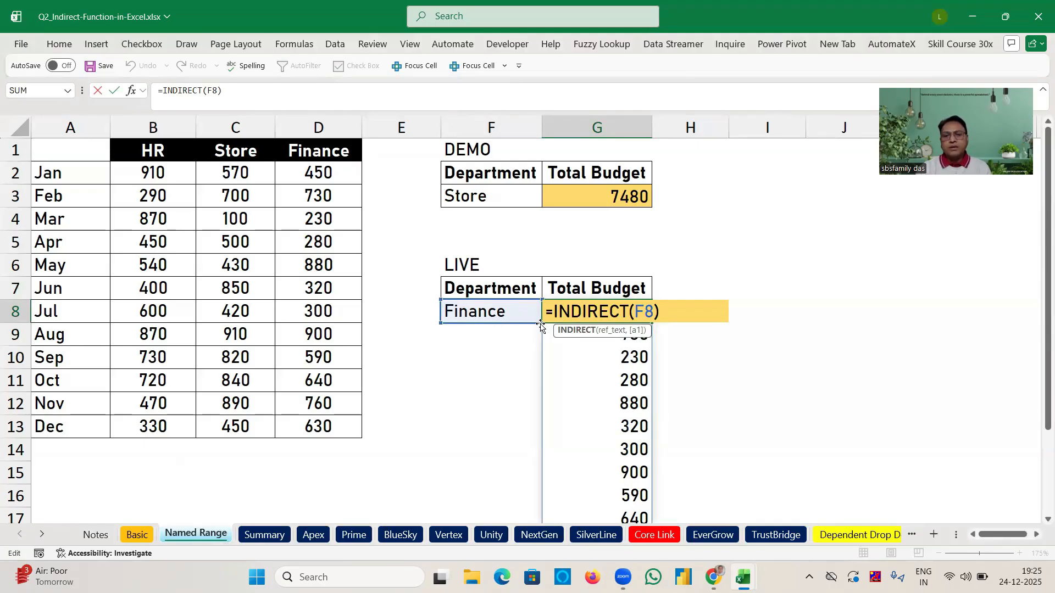
{"action": "key", "text": "Escape"}
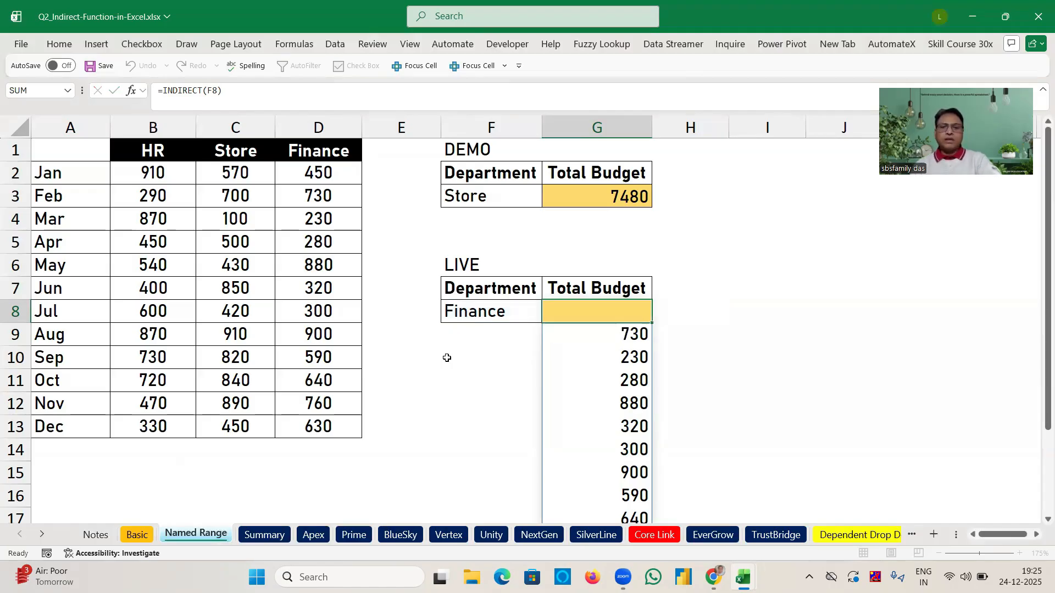
{"action": "double_click", "coordinate": [572, 312]}
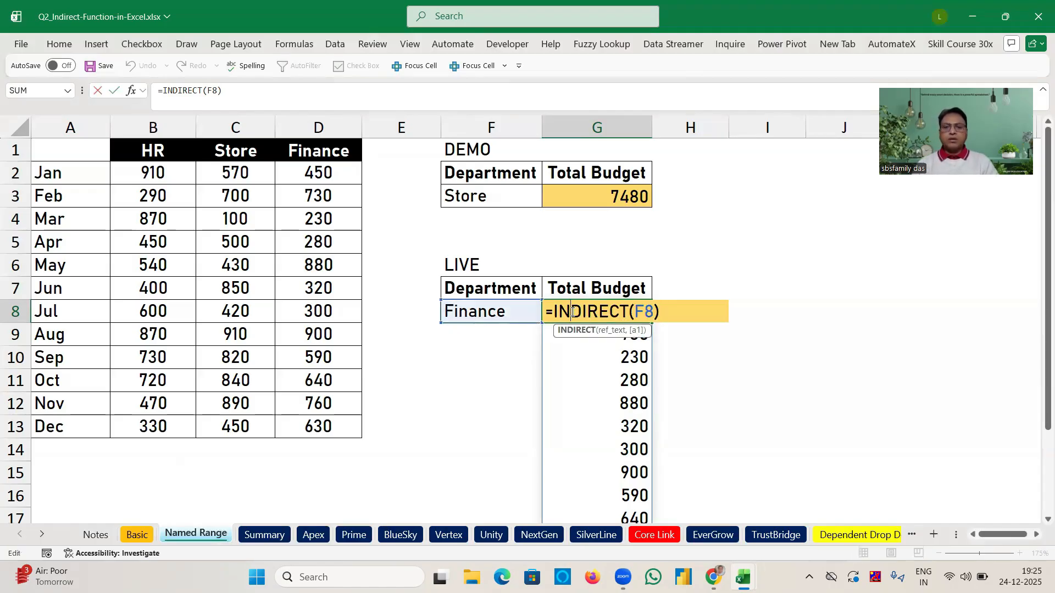
{"action": "left_click", "coordinate": [555, 311]}
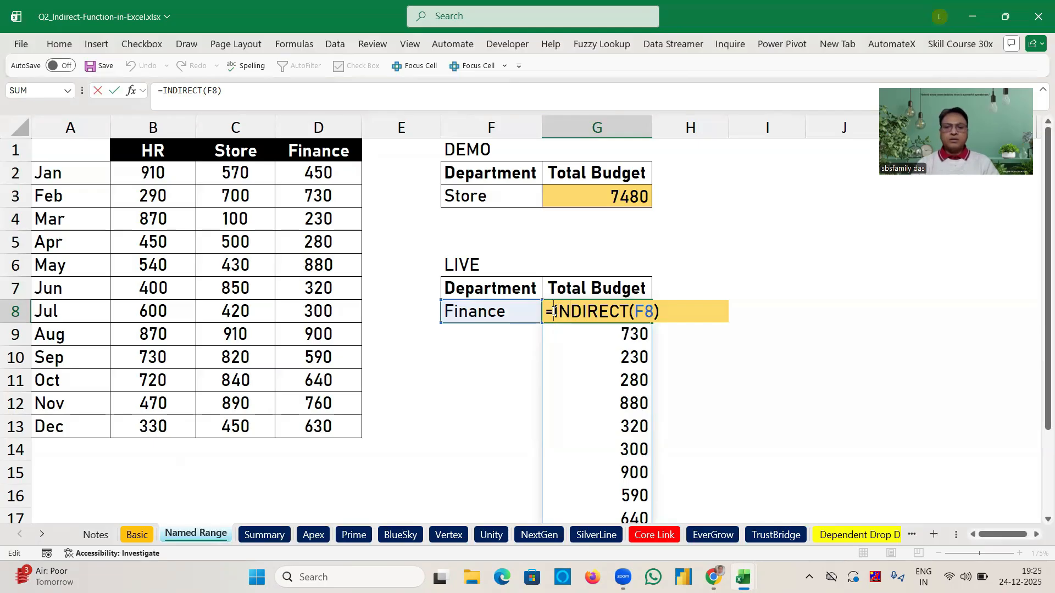
{"action": "type", "text": "sum("}
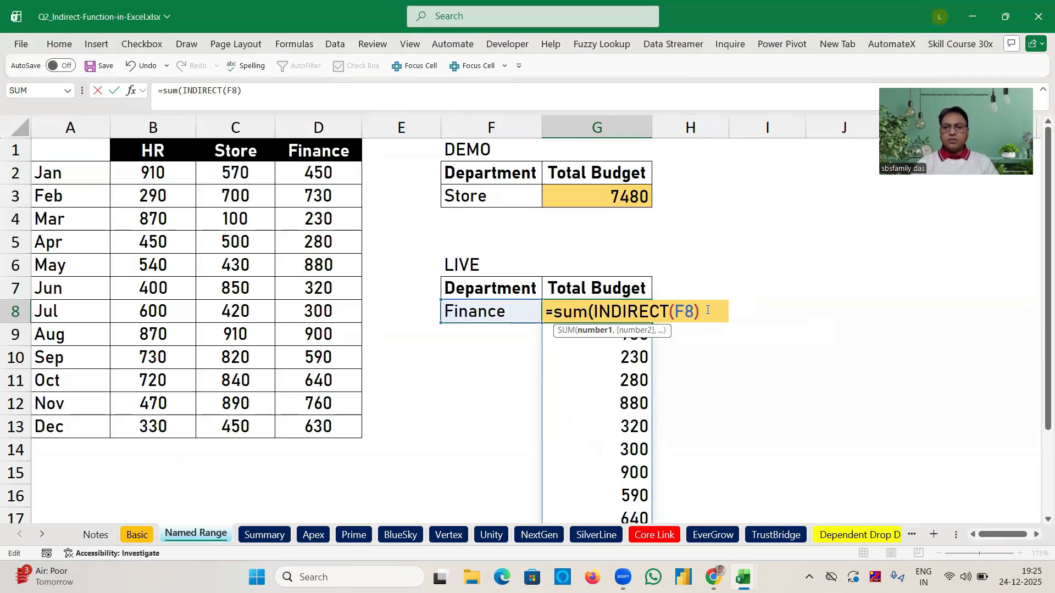
{"action": "key", "text": "Return"}
Test the LIVE total by setting the department in F8 to Store and finally to HR.
{"action": "left_click", "coordinate": [518, 308]}
{"action": "left_click", "coordinate": [548, 314]}
{"action": "left_click", "coordinate": [454, 341]}
{"action": "left_click", "coordinate": [549, 315]}
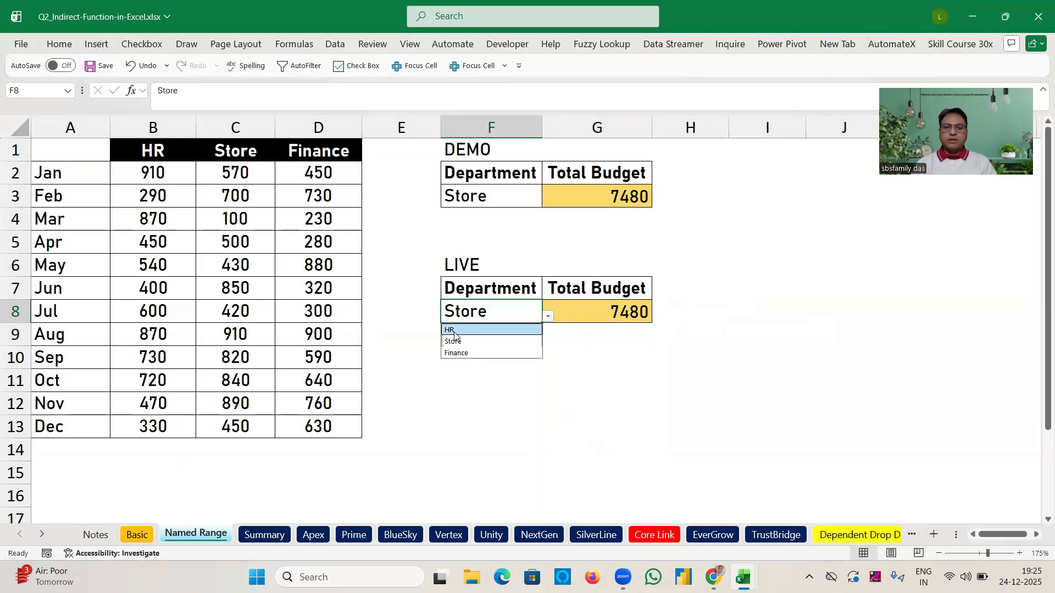
{"action": "left_click", "coordinate": [453, 331]}
Select the HR values in B2:B13 and compare their sum with the LIVE total budget.
{"action": "left_click", "coordinate": [168, 177]}
{"action": "key", "text": "ctrl+shift+Down"}
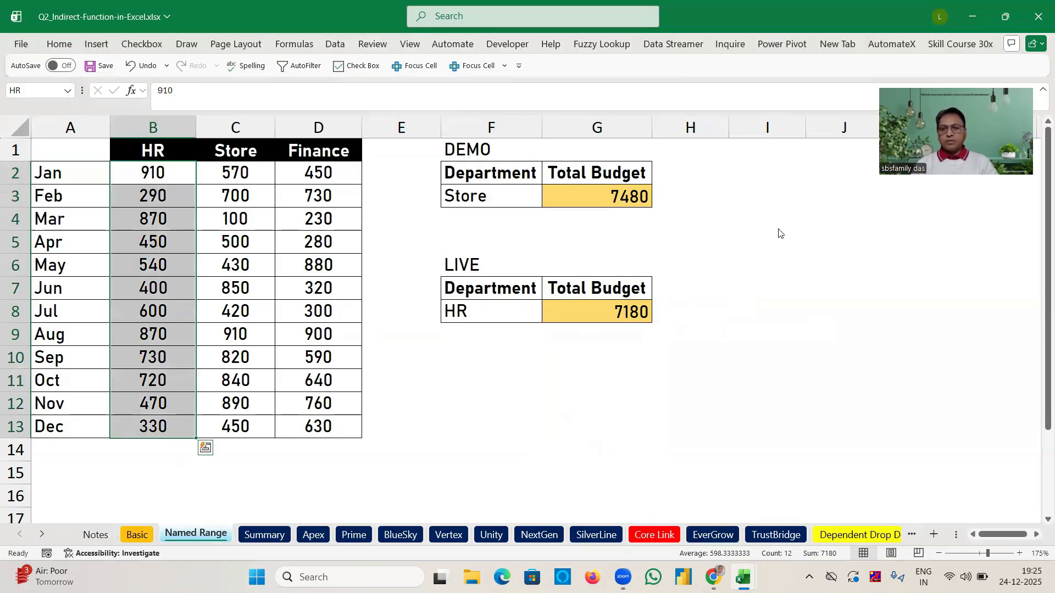
{"action": "left_click", "coordinate": [756, 275]}
Look through the Summary sheet and the Apex, Prime, BlueSky, Vertex, Unity and Core Link company sheets.
{"action": "key", "text": "ctrl+Page_Down"}
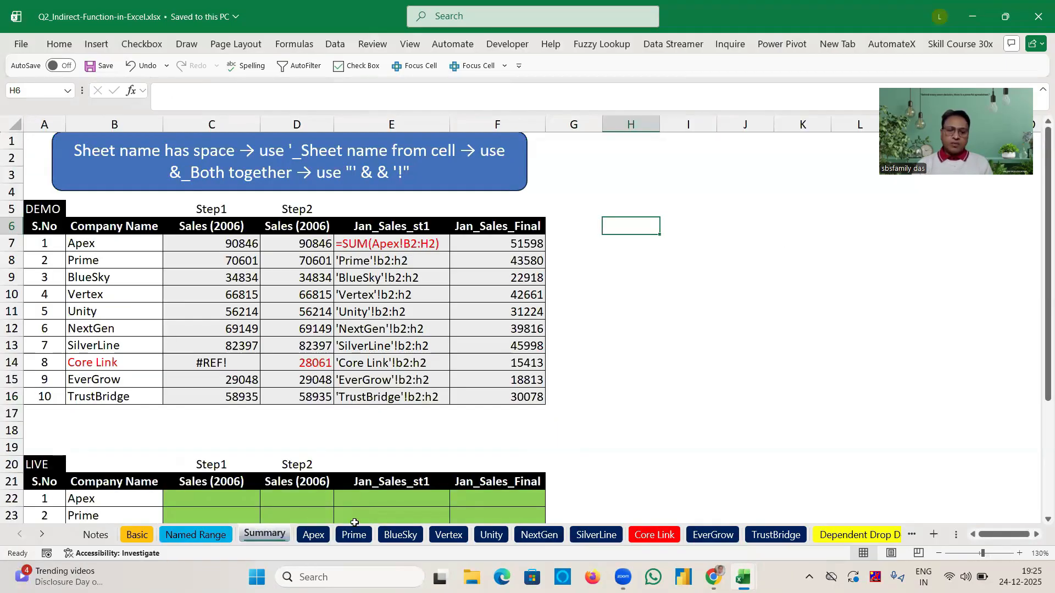
{"action": "left_click", "coordinate": [314, 535]}
{"action": "left_click", "coordinate": [358, 539]}
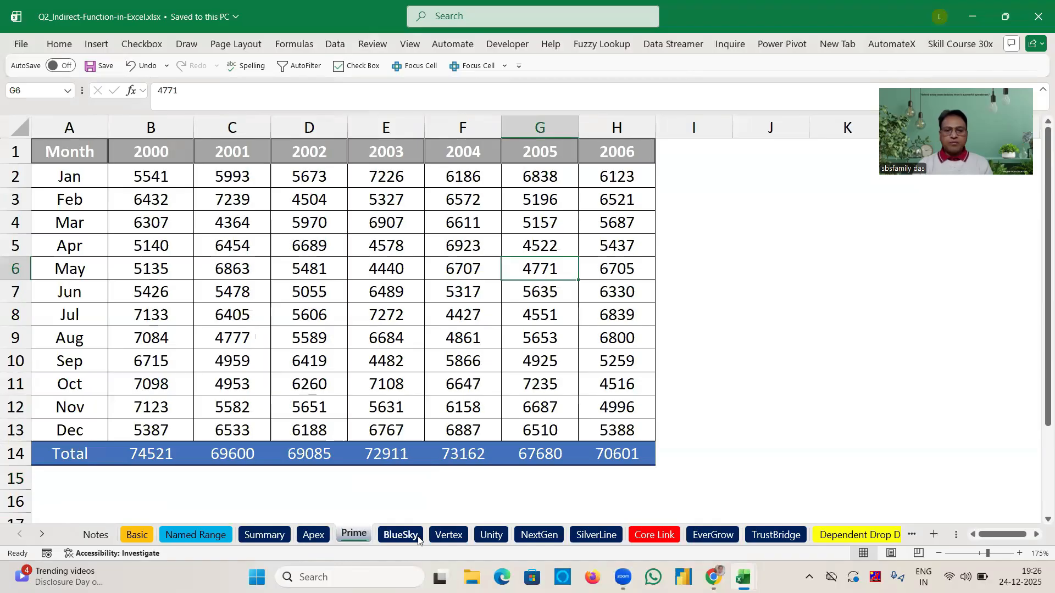
{"action": "left_click", "coordinate": [401, 537]}
{"action": "left_click", "coordinate": [454, 543]}
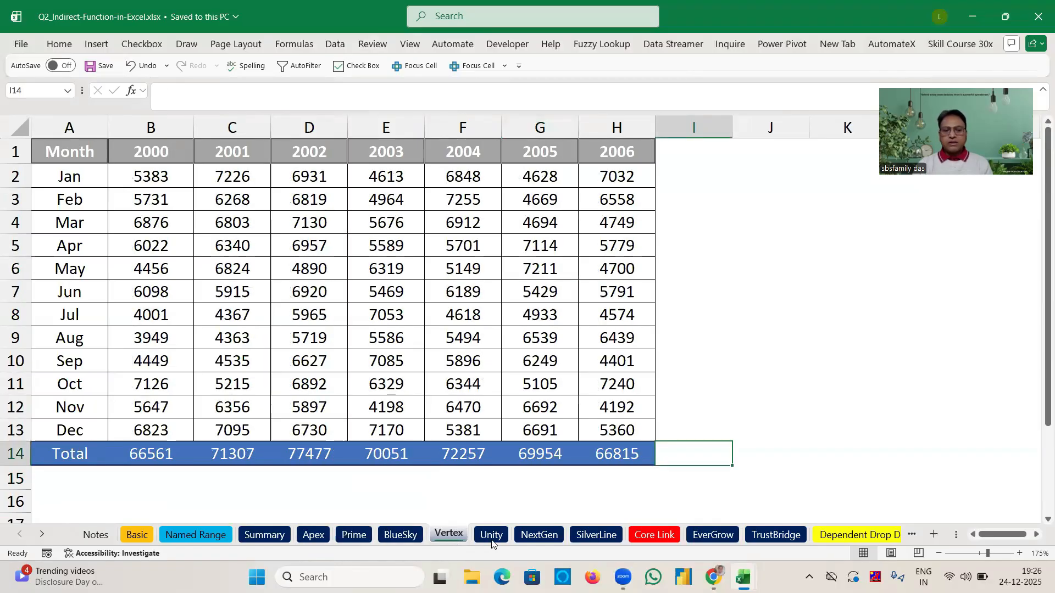
{"action": "left_click", "coordinate": [494, 542]}
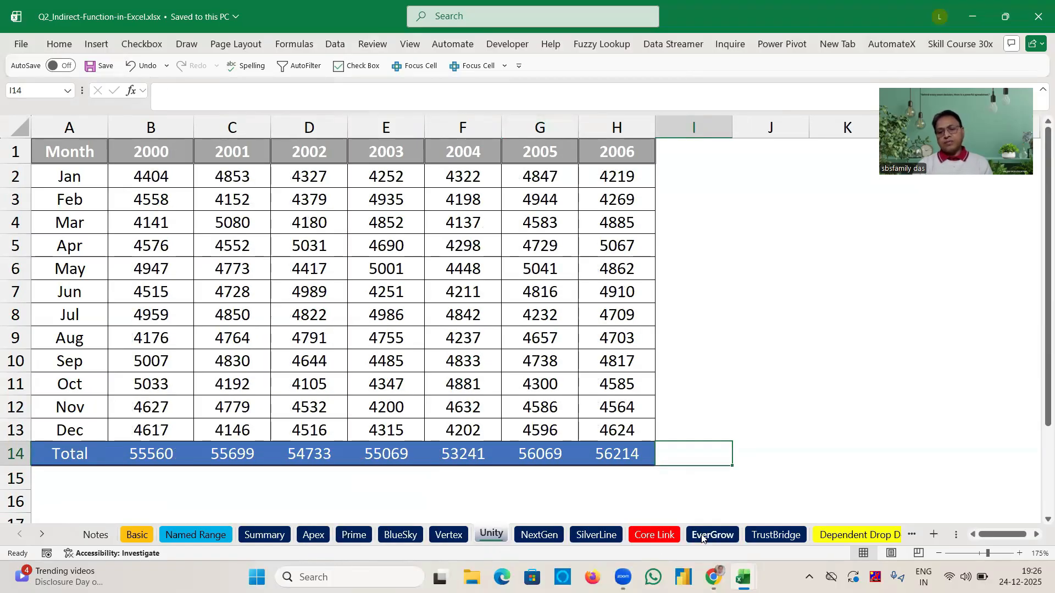
{"action": "left_click", "coordinate": [653, 544]}
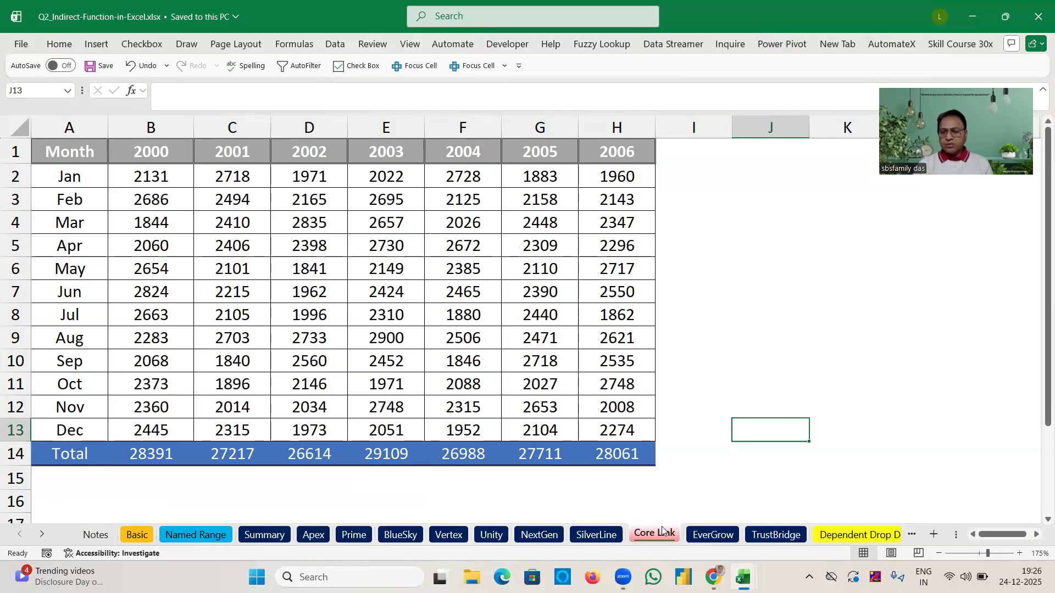
{"action": "left_click", "coordinate": [275, 540]}
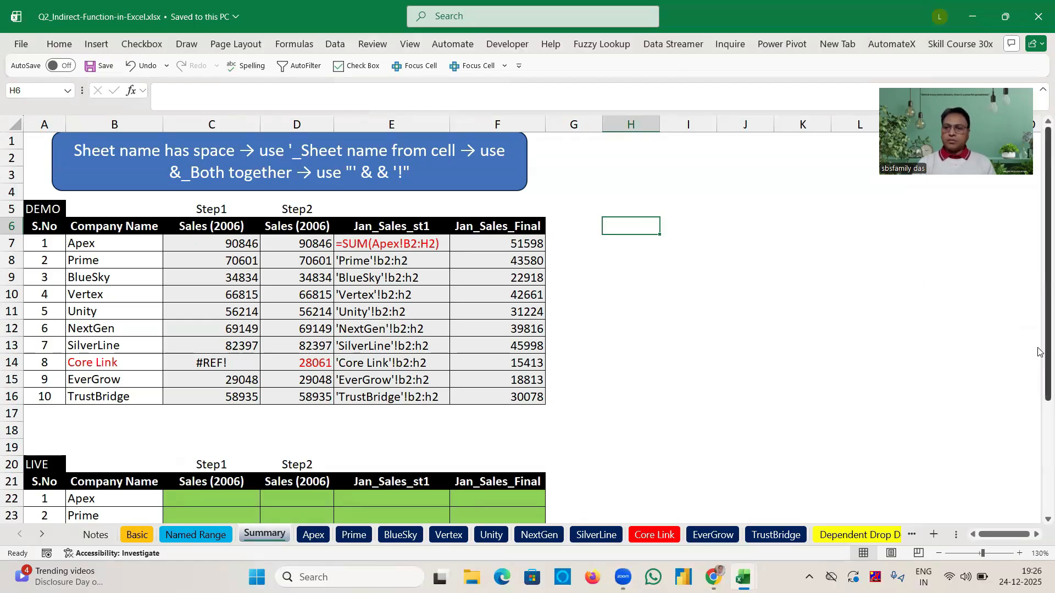
{"action": "left_click", "coordinate": [200, 498]}
{"action": "type", "text": "="}
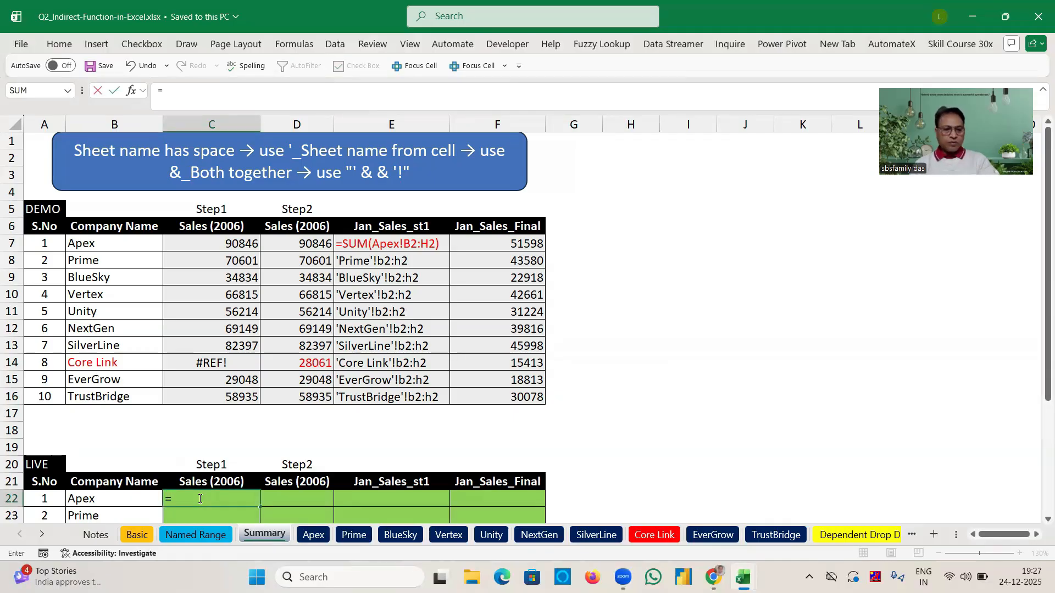
{"action": "key", "text": "Escape"}
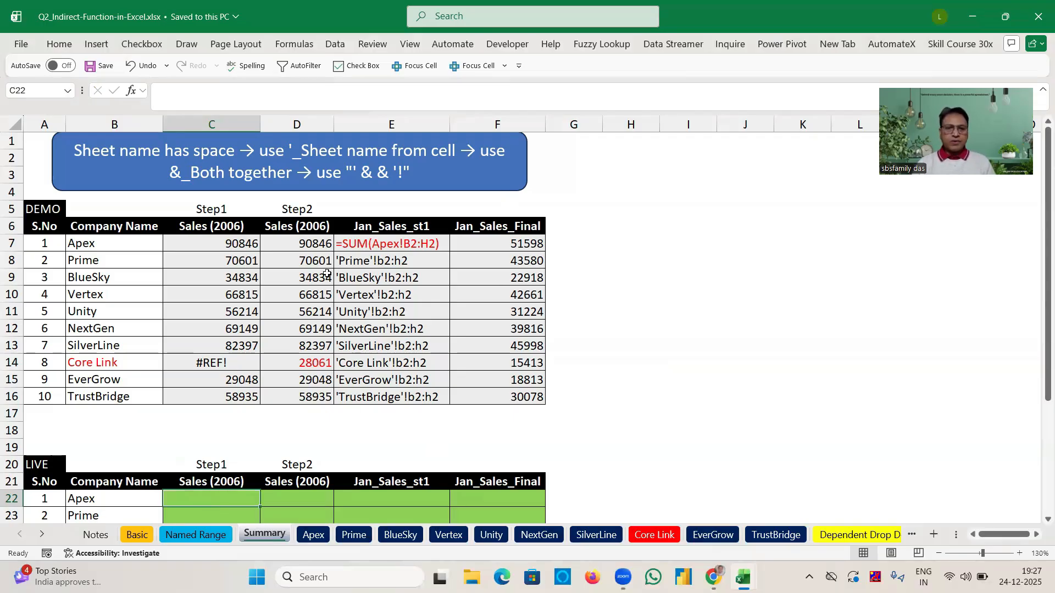
Check that the 2006 sales total sits in cell H14 on the Apex, Prime and BlueSky sheets.
{"action": "left_click", "coordinate": [315, 536]}
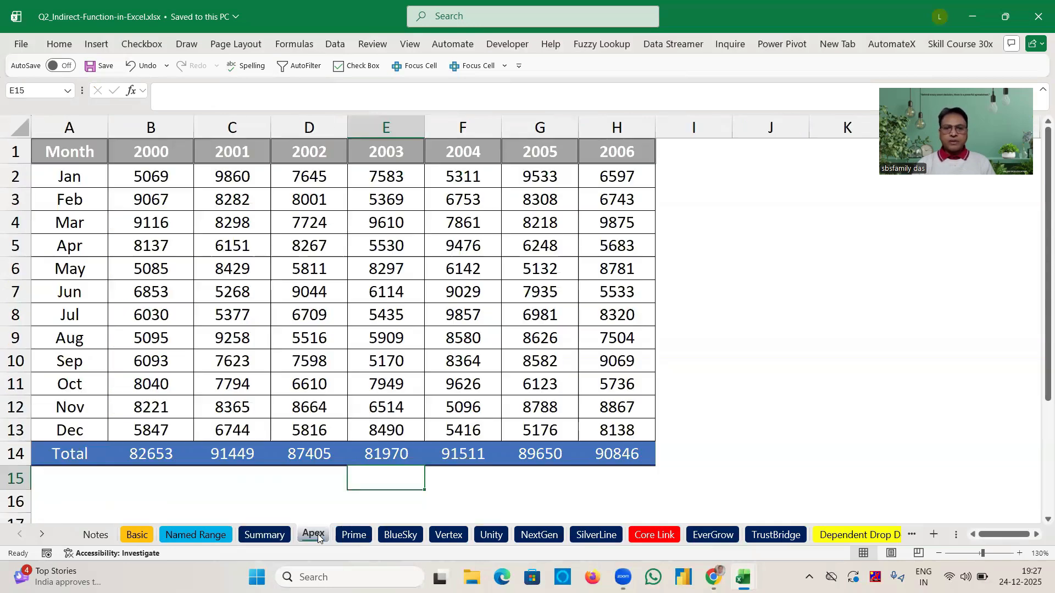
{"action": "left_click", "coordinate": [611, 458]}
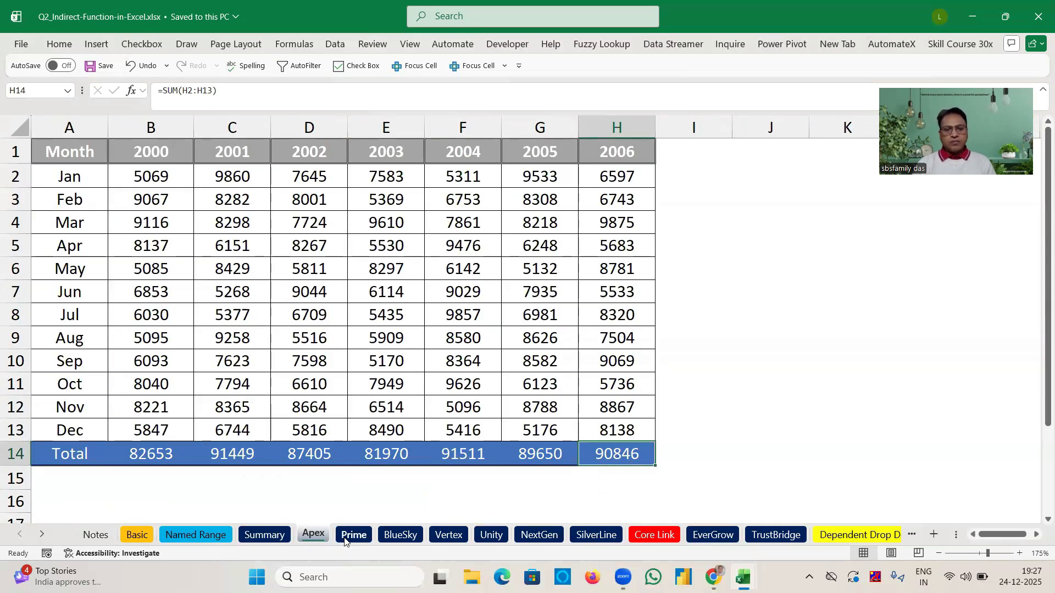
{"action": "left_click", "coordinate": [354, 536]}
{"action": "left_click", "coordinate": [609, 455]}
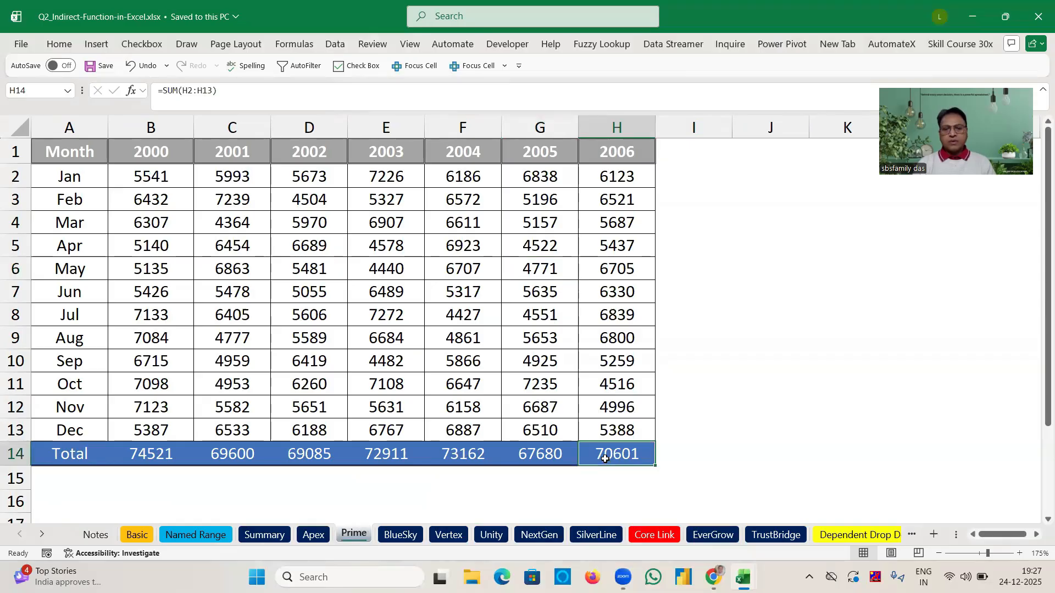
{"action": "left_click", "coordinate": [401, 534]}
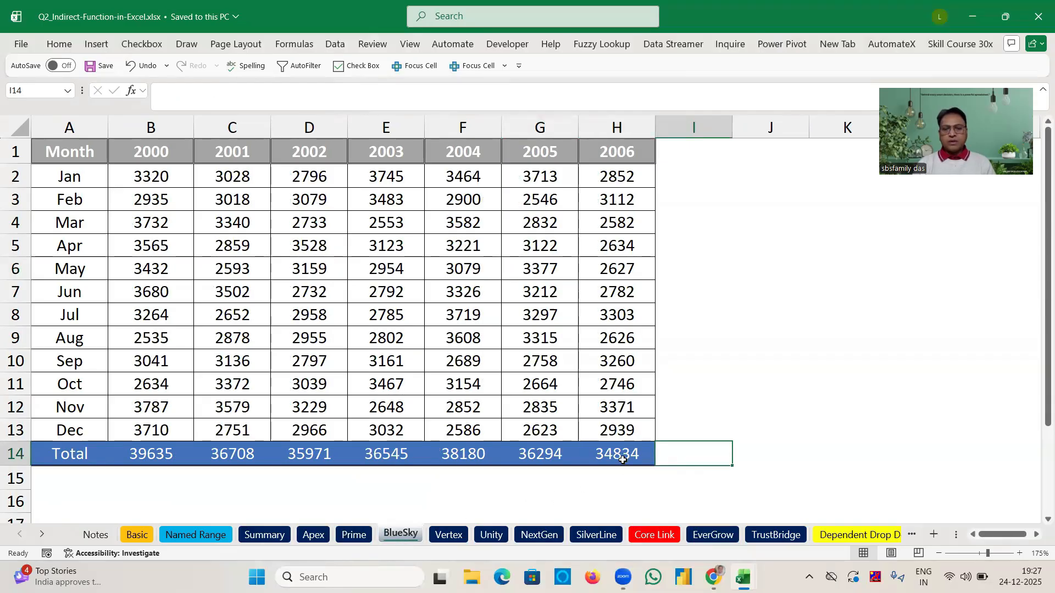
{"action": "left_click", "coordinate": [614, 455]}
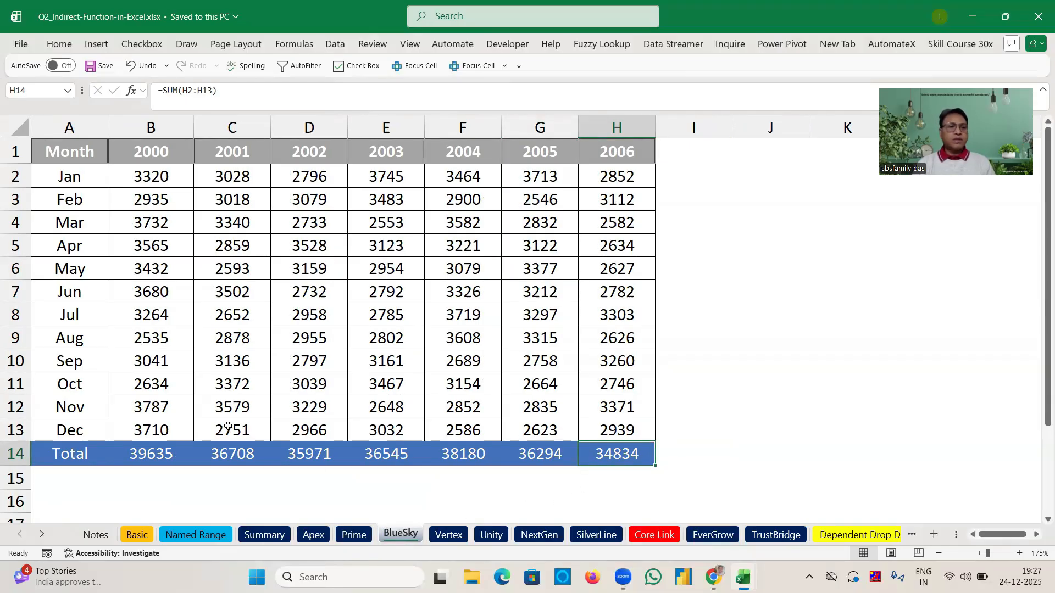
{"action": "left_click", "coordinate": [355, 536]}
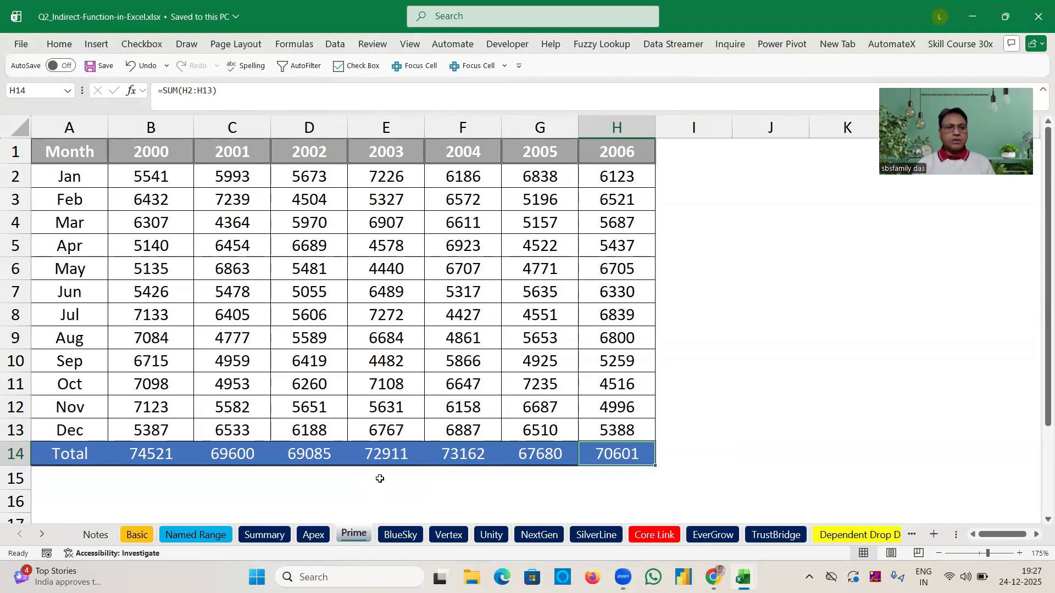
{"action": "left_click", "coordinate": [251, 536]}
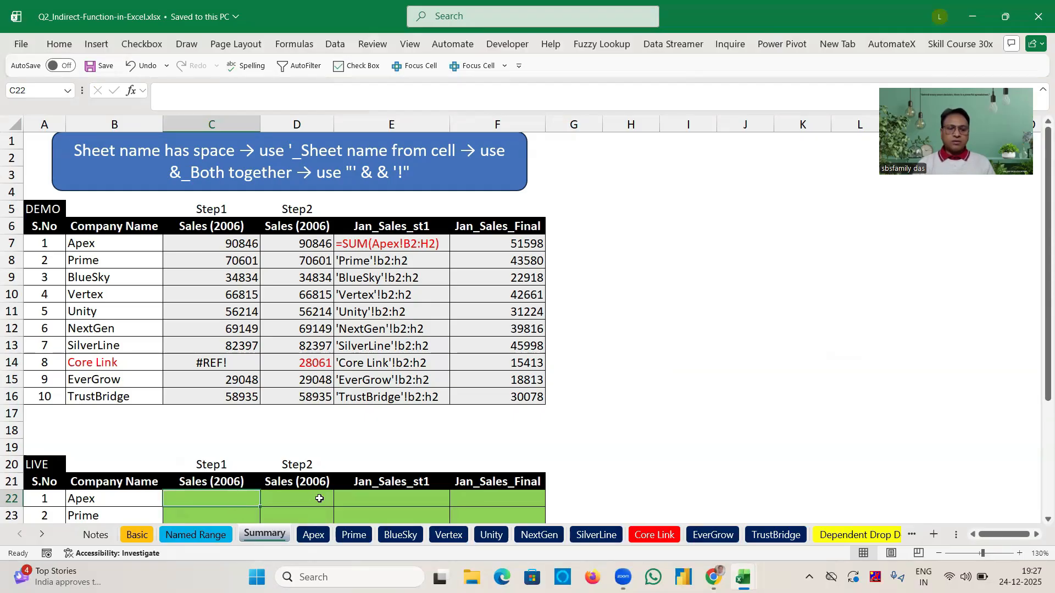
{"action": "left_click", "coordinate": [314, 535]}
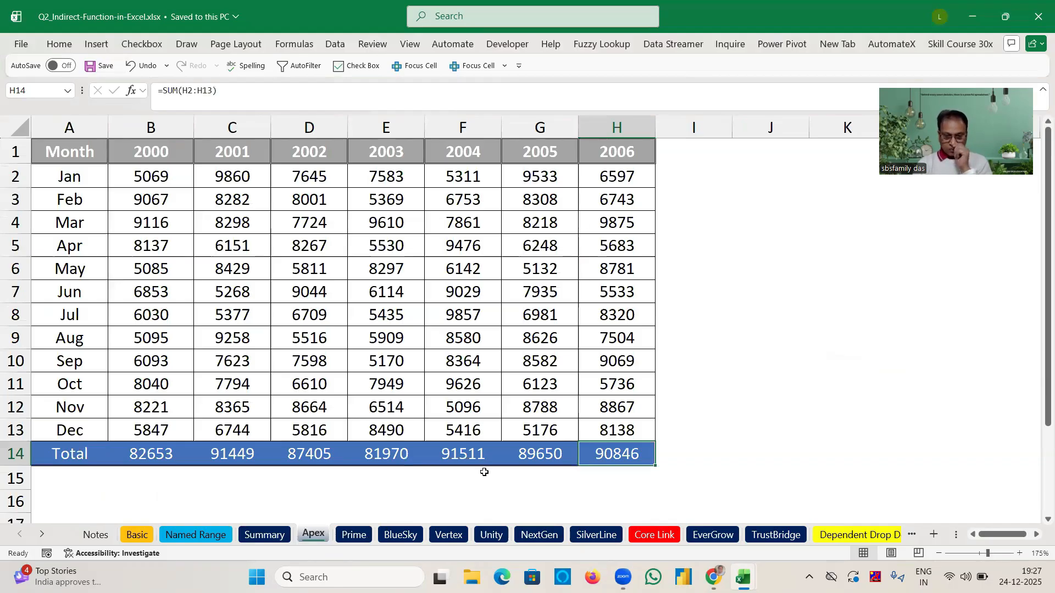
Enter the formula =B22&H14 in C22, the first Step1 Sales (2006) cell of the Summary sheet's LIVE table.
{"action": "left_click", "coordinate": [262, 535]}
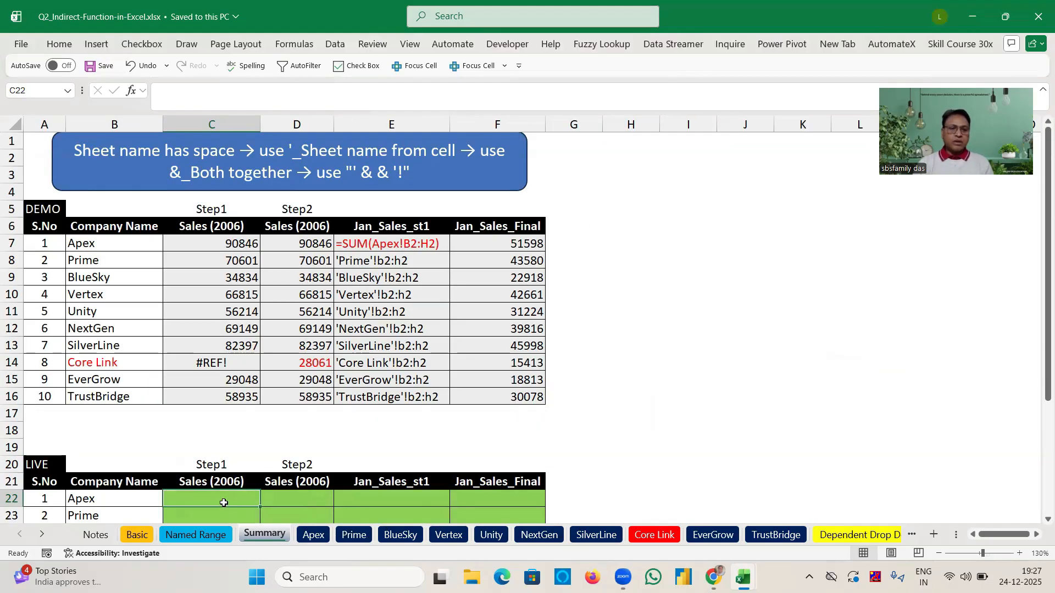
{"action": "type", "text": "="}
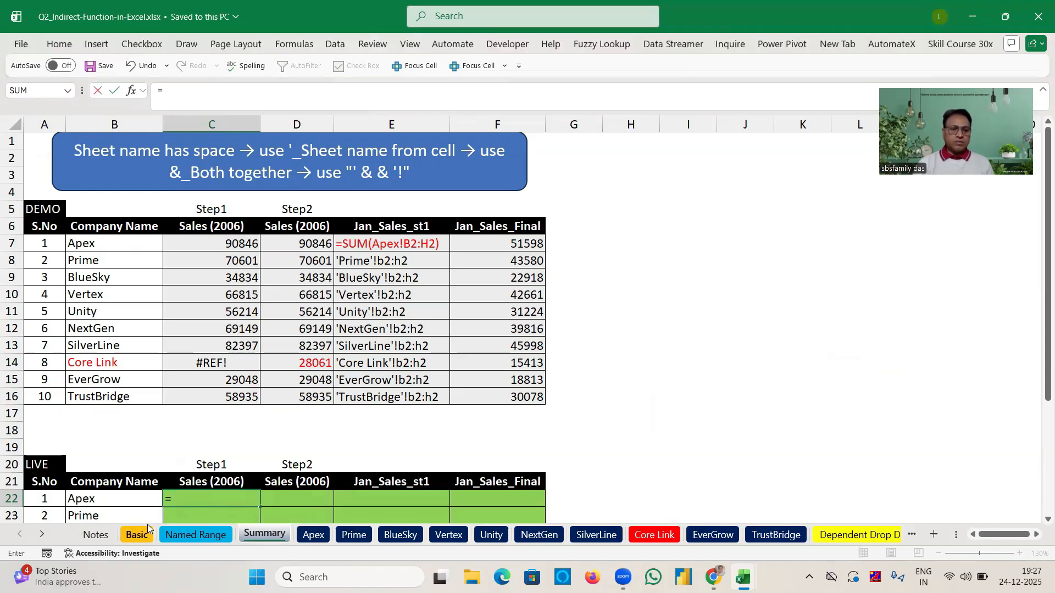
{"action": "left_click", "coordinate": [111, 500]}
{"action": "type", "text": "&"}
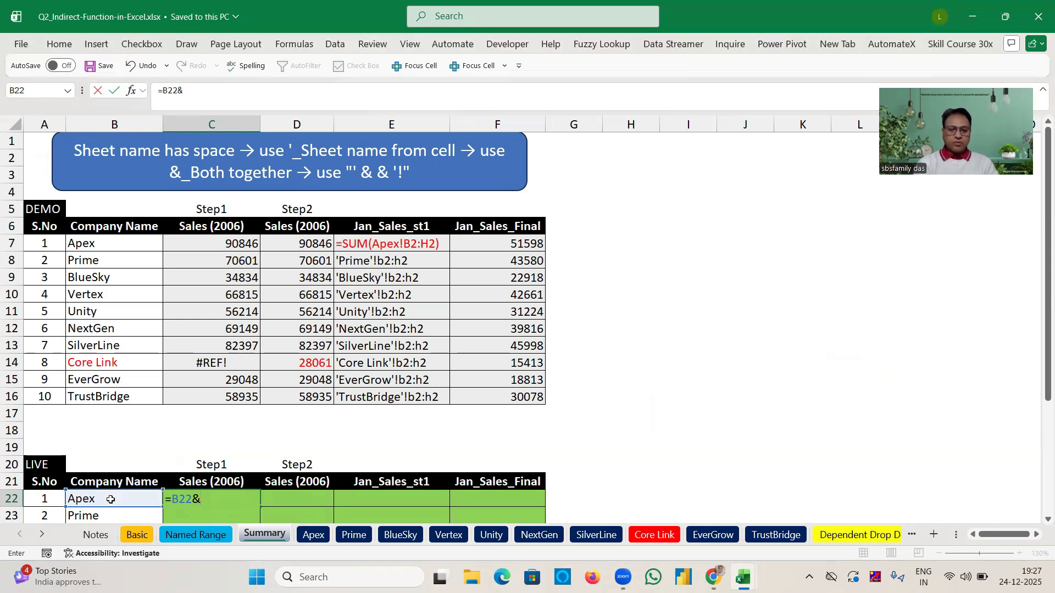
{"action": "type", "text": "h"}
{"action": "key", "text": "BackSpace"}
{"action": "type", "text": "\"\""}
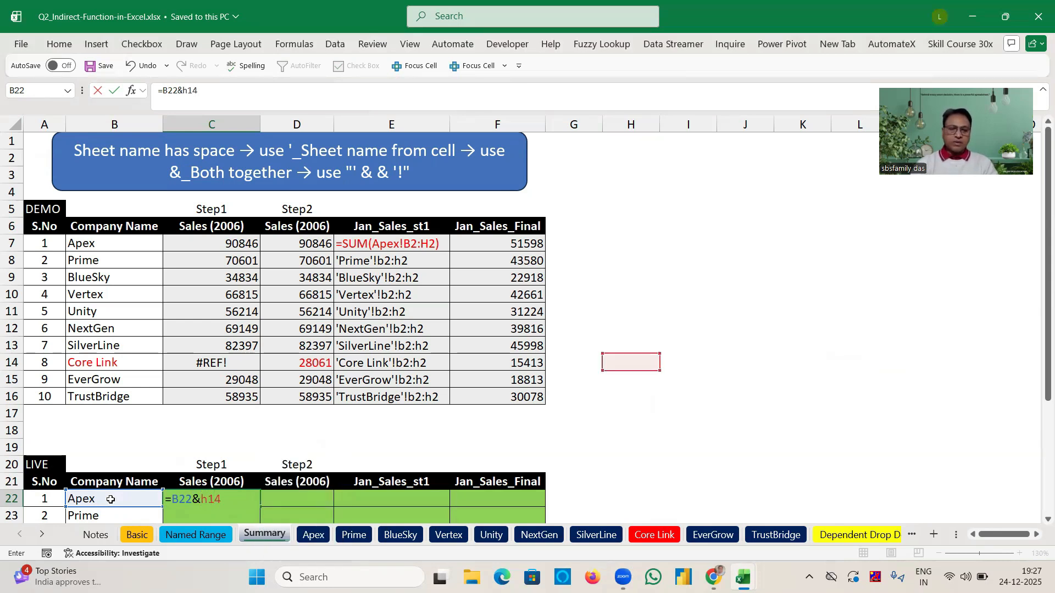
{"action": "key", "text": "Return"}
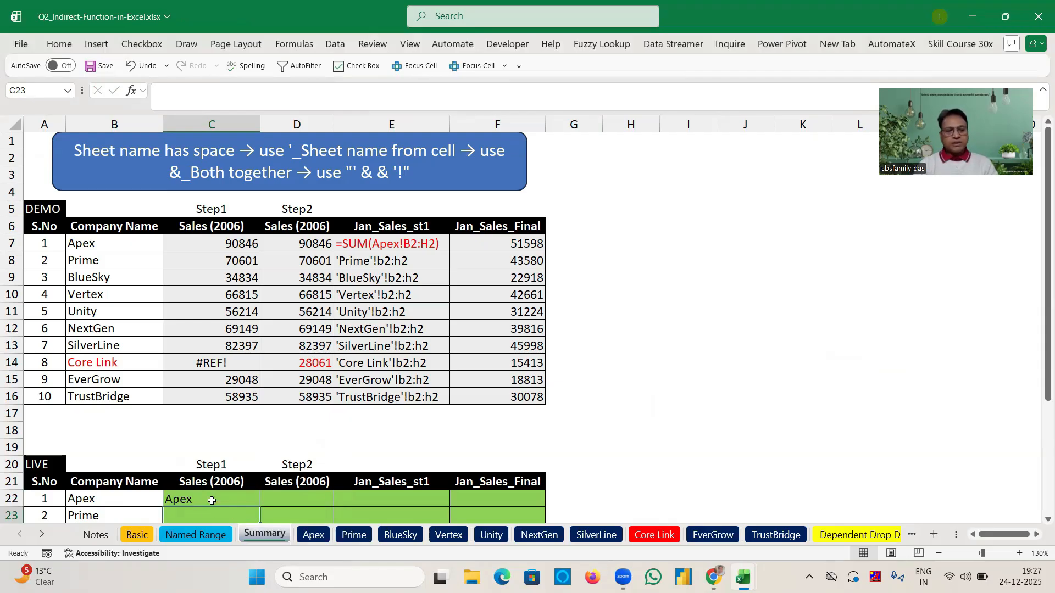
Change the formula in C22 to =B22&"!H14" and fill it down to C31.
{"action": "left_click", "coordinate": [212, 500]}
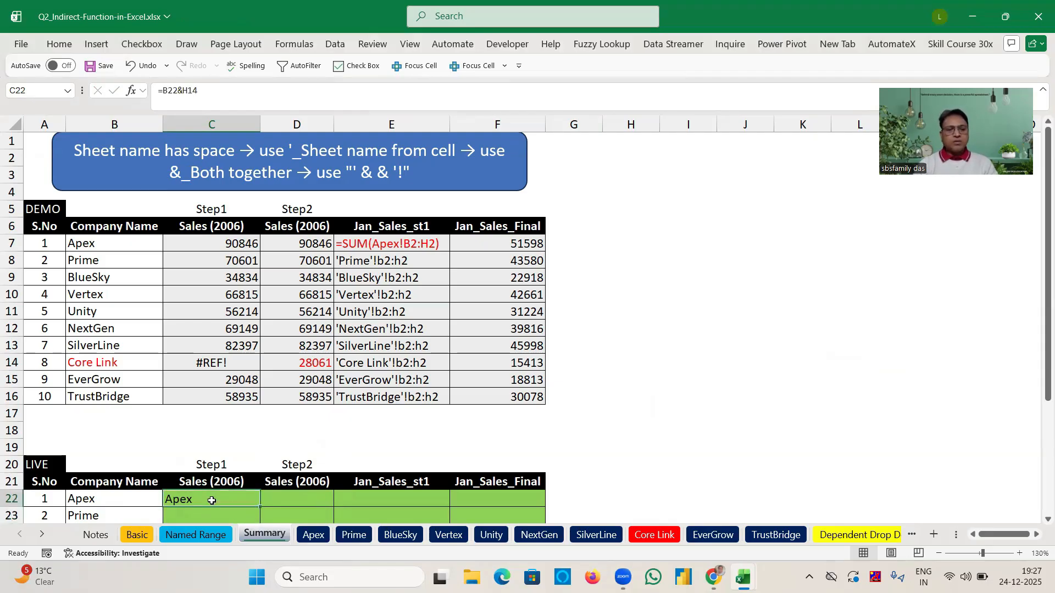
{"action": "left_click", "coordinate": [179, 97]}
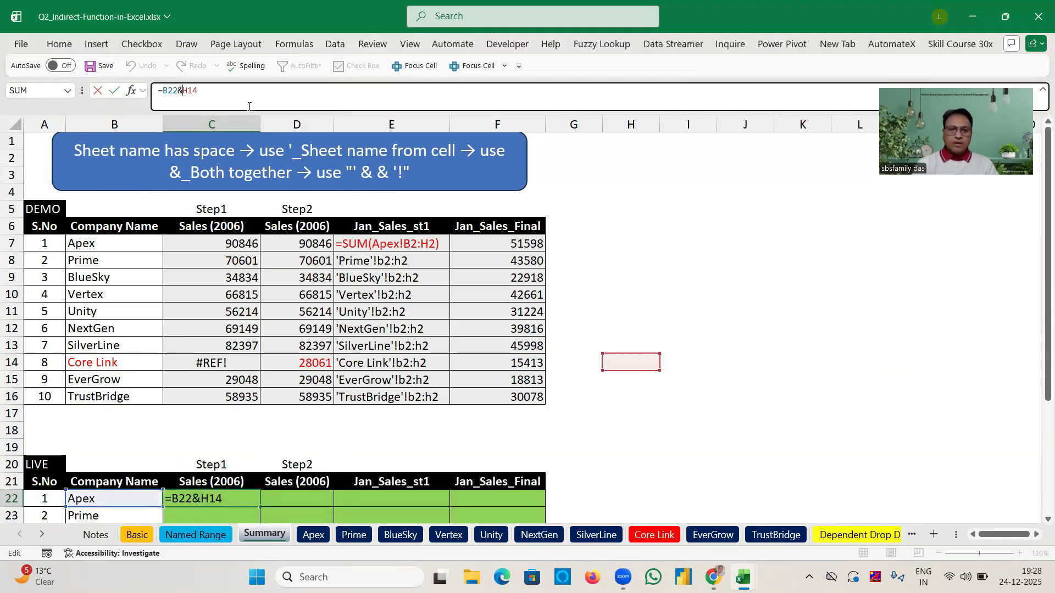
{"action": "type", "text": "\"!"}
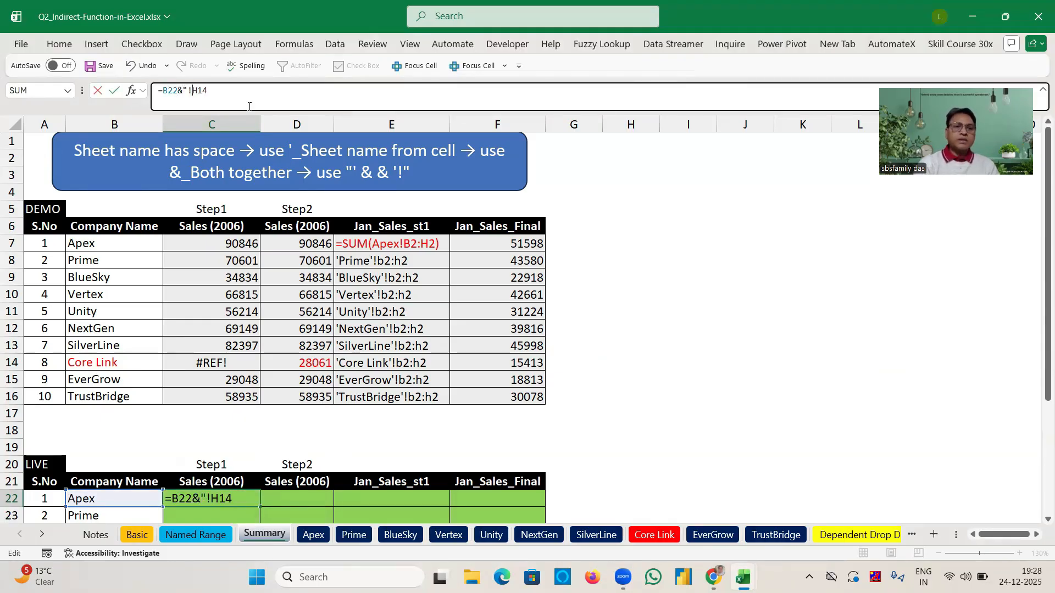
{"action": "key", "text": "Return"}
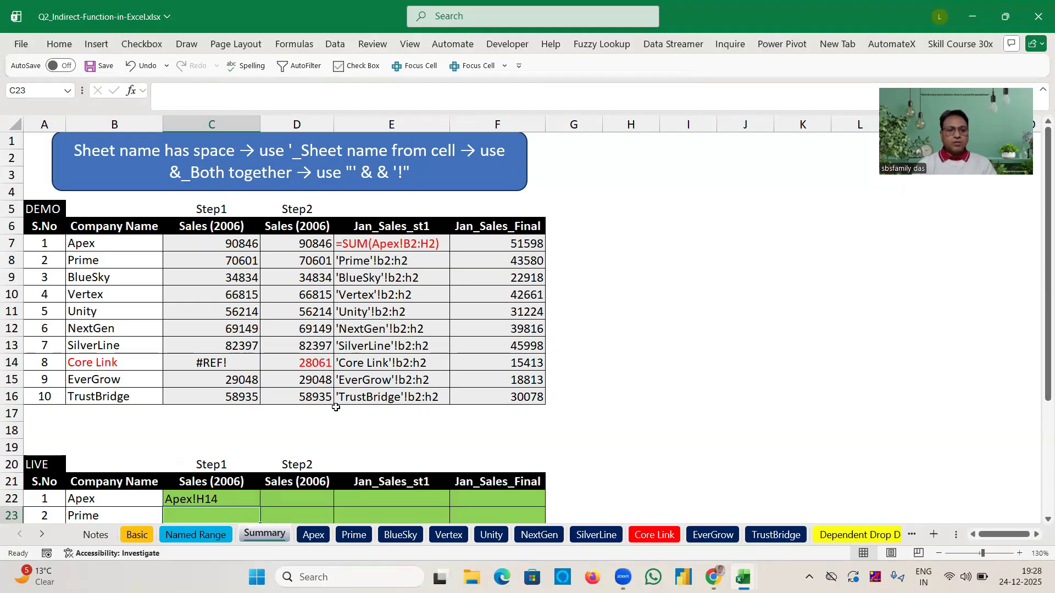
{"action": "left_click", "coordinate": [244, 499]}
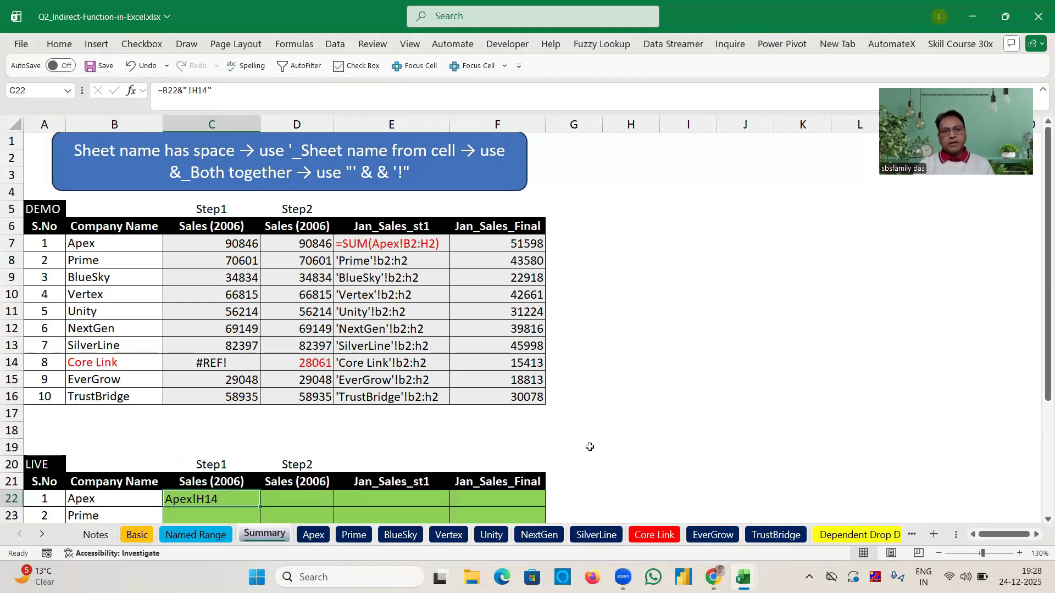
{"action": "scroll", "coordinate": [260, 353], "scroll_direction": "down", "scroll_amount": 3}
{"action": "double_click", "coordinate": [260, 352]}
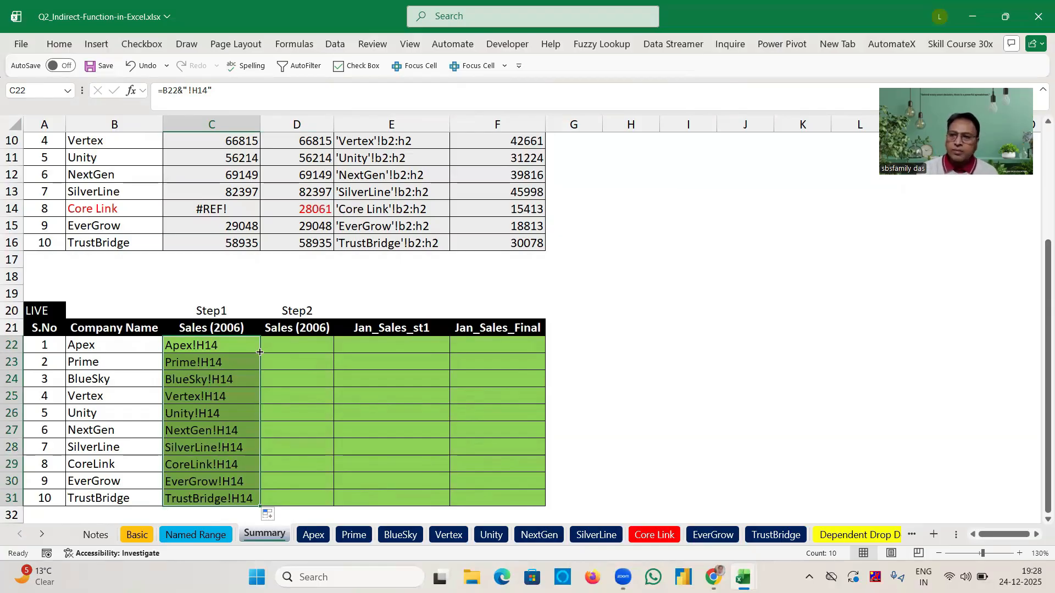
Wrap the reference text in C22 in INDIRECT, making the formula =INDIRECT(B22&"!H14").
{"action": "left_click", "coordinate": [222, 347]}
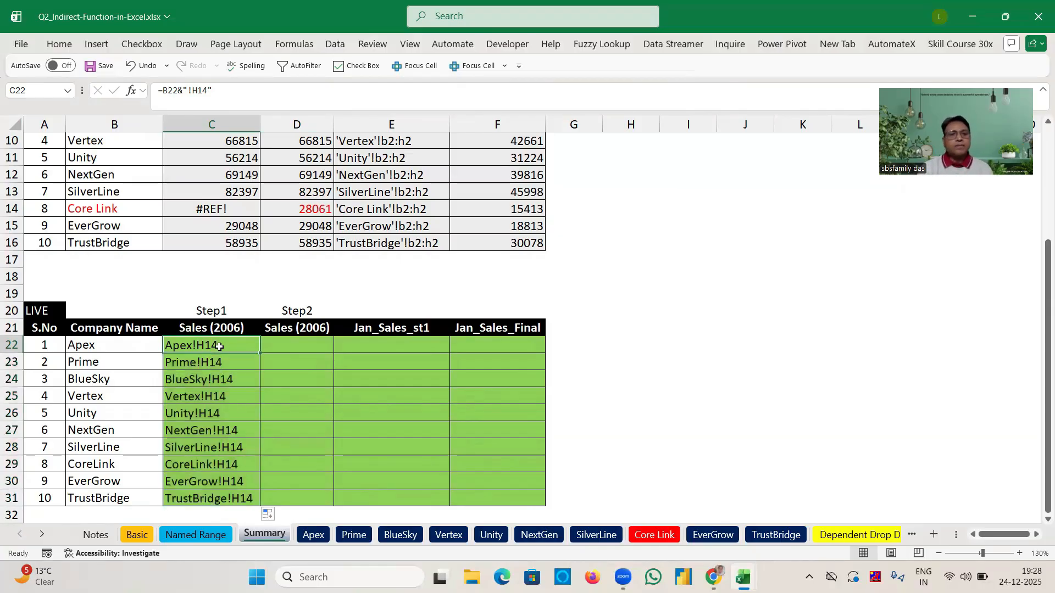
{"action": "left_click", "coordinate": [163, 93]}
{"action": "type", "text": "ind"}
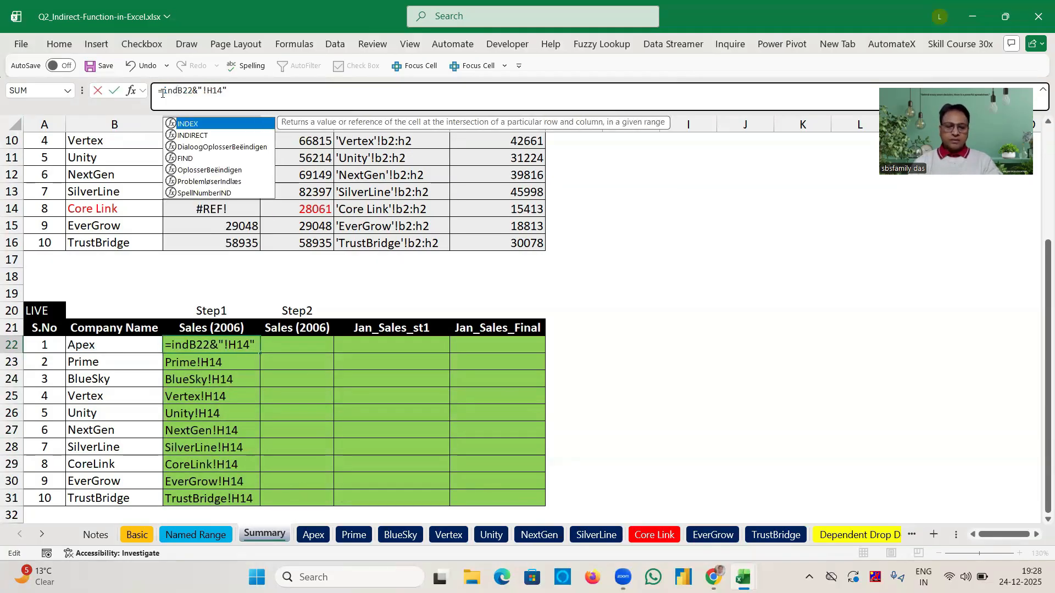
{"action": "key", "text": "Down"}
{"action": "key", "text": "Tab"}
{"action": "left_click", "coordinate": [265, 92]}
{"action": "type", "text": ")"}
{"action": "key", "text": "Return"}
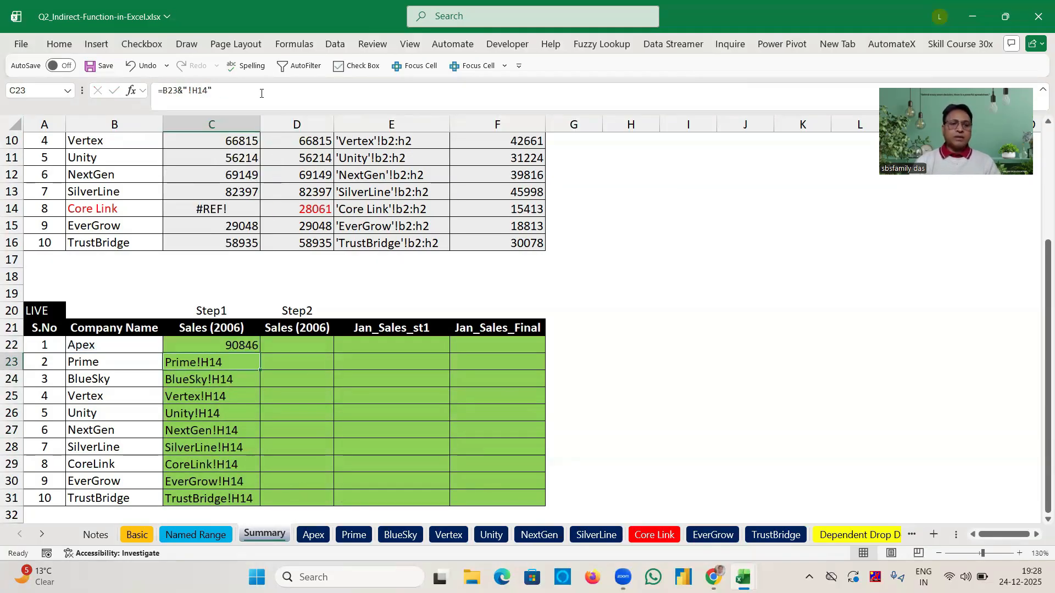
Fill the INDIRECT formula from C22 down to C31 and inspect the company name in B29.
{"action": "key", "text": "Up"}
{"action": "double_click", "coordinate": [260, 353]}
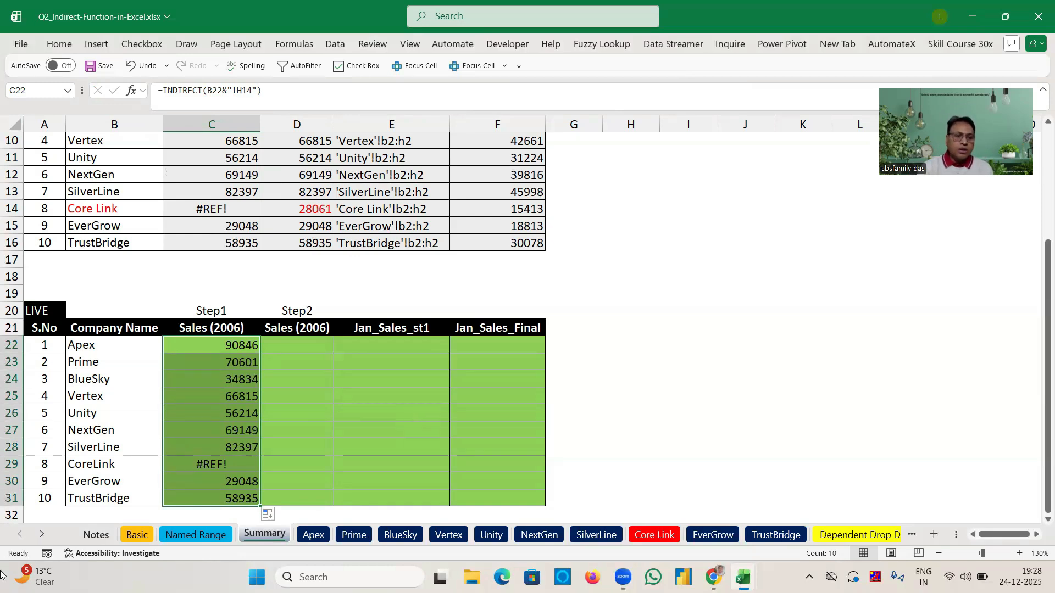
{"action": "left_click", "coordinate": [106, 464]}
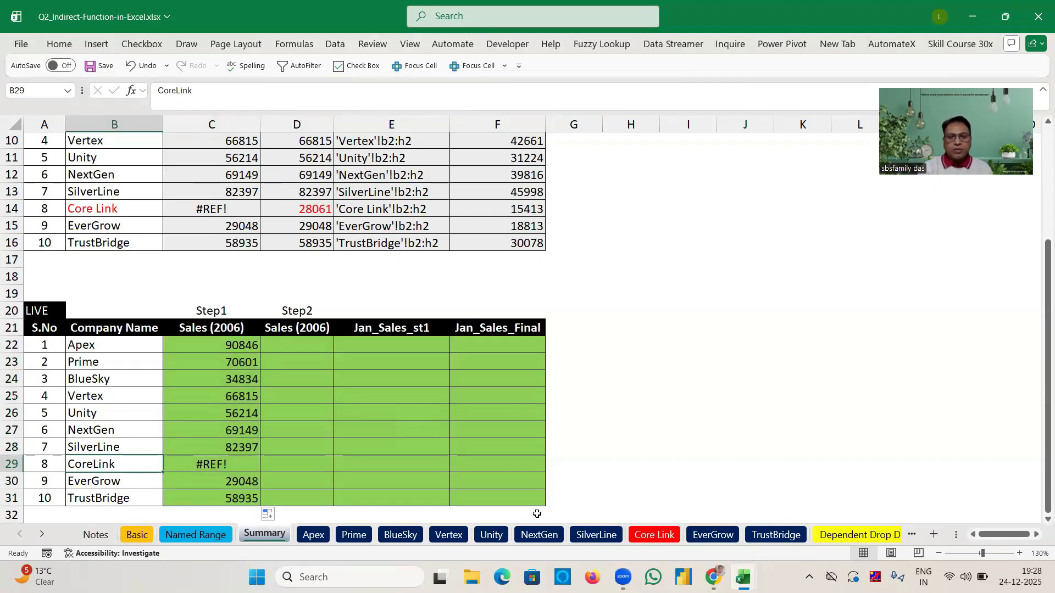
Copy the INDIRECT formula text from C22 into D22, the first Step2 Sales (2006) cell.
{"action": "left_click", "coordinate": [246, 349]}
{"action": "left_click_drag", "start_coordinate": [163, 91], "coordinate": [263, 91]}
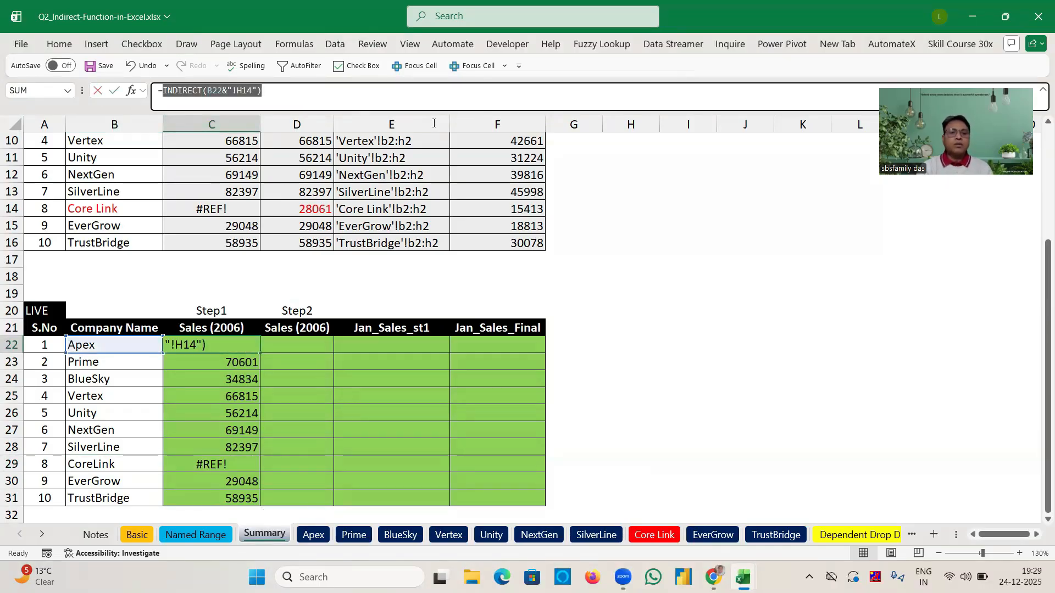
{"action": "key", "text": "ctrl+c"}
{"action": "key", "text": "Escape"}
{"action": "left_click", "coordinate": [301, 347]}
{"action": "type", "text": "="}
{"action": "key", "text": "ctrl+v"}
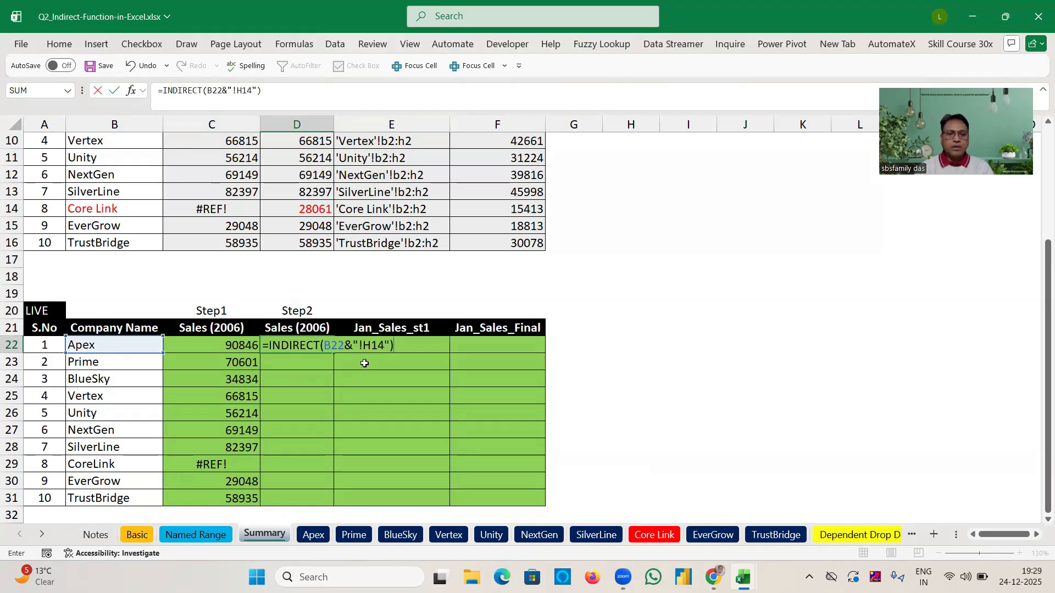
Add single quotes around the sheet name in D22, making the formula =INDIRECT("'"&B22&"'!H14"), and fill it down to D31.
{"action": "left_click", "coordinate": [325, 346]}
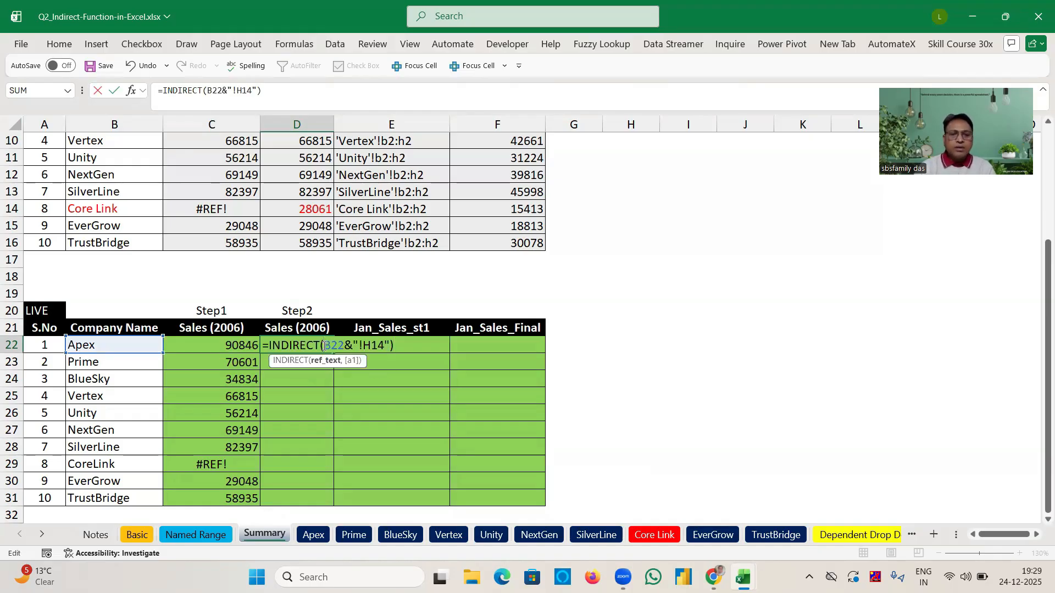
{"action": "type", "text": "\""}
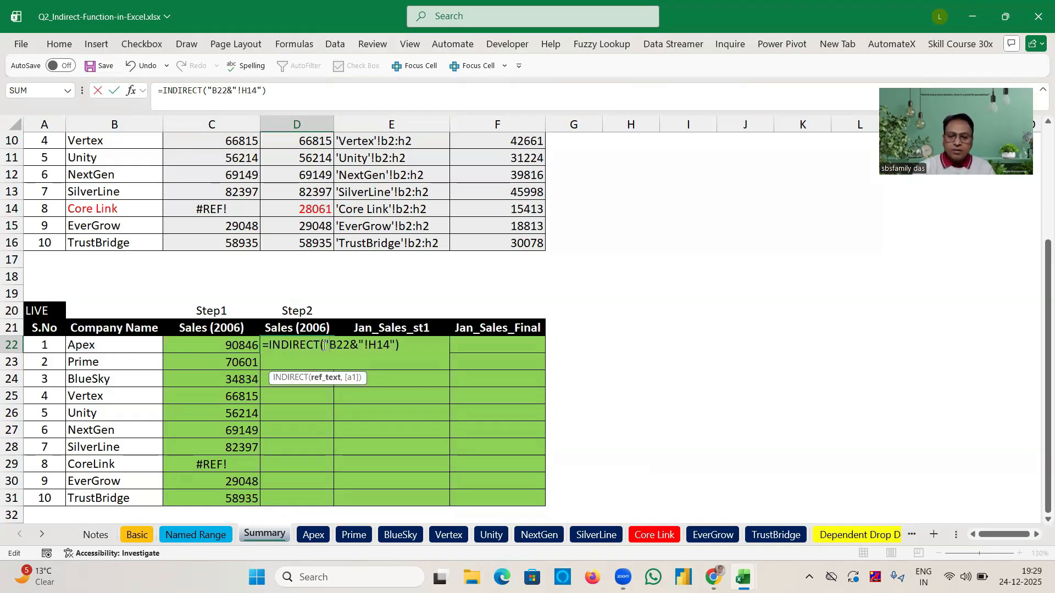
{"action": "type", "text": "'\""}
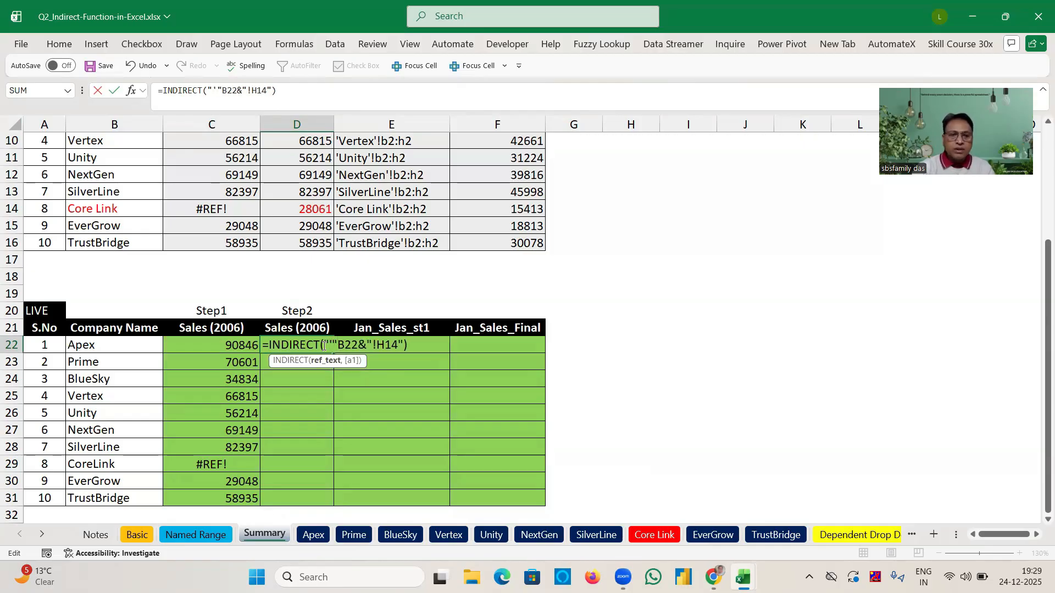
{"action": "type", "text": "&"}
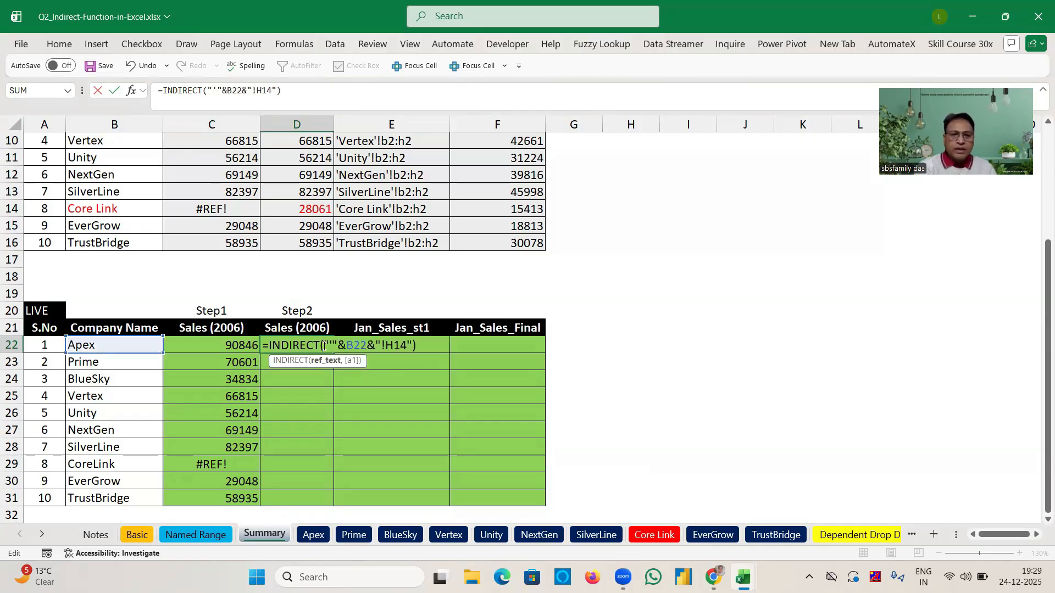
{"action": "left_click", "coordinate": [381, 345]}
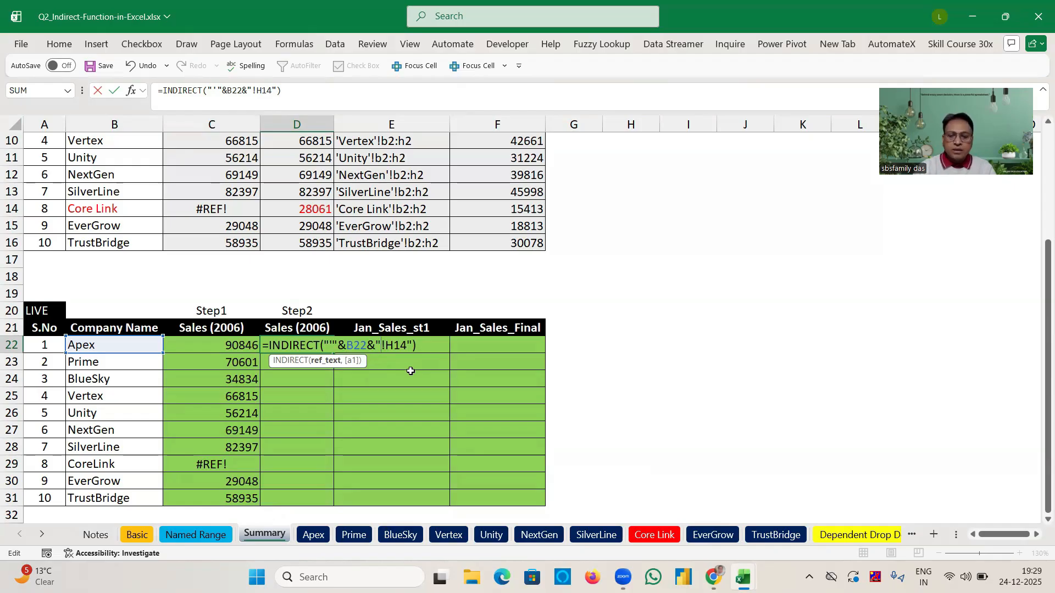
{"action": "type", "text": "'"}
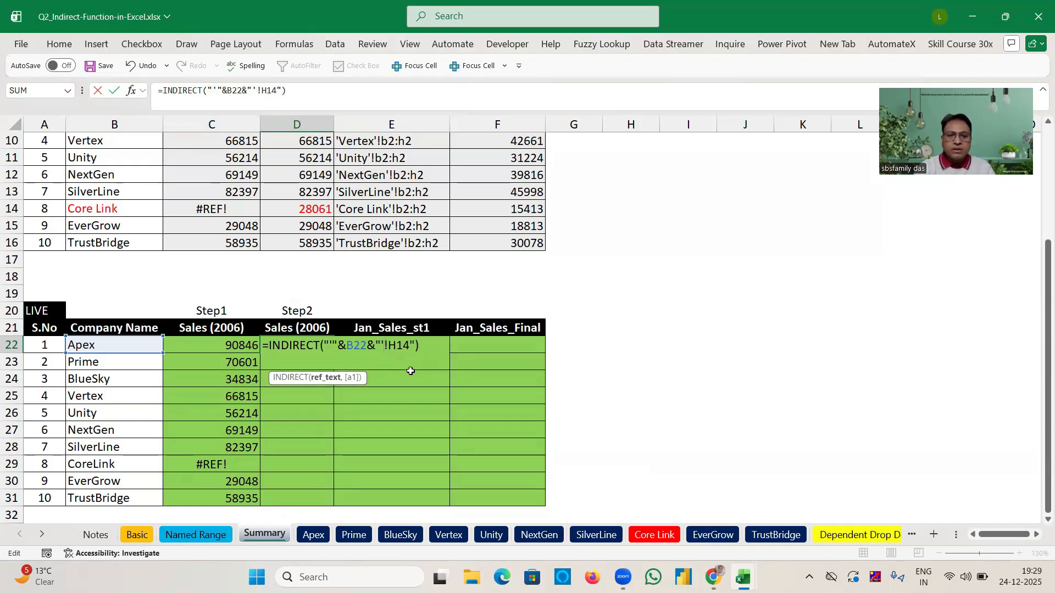
{"action": "key", "text": "ctrl+Return"}
{"action": "double_click", "coordinate": [333, 353]}
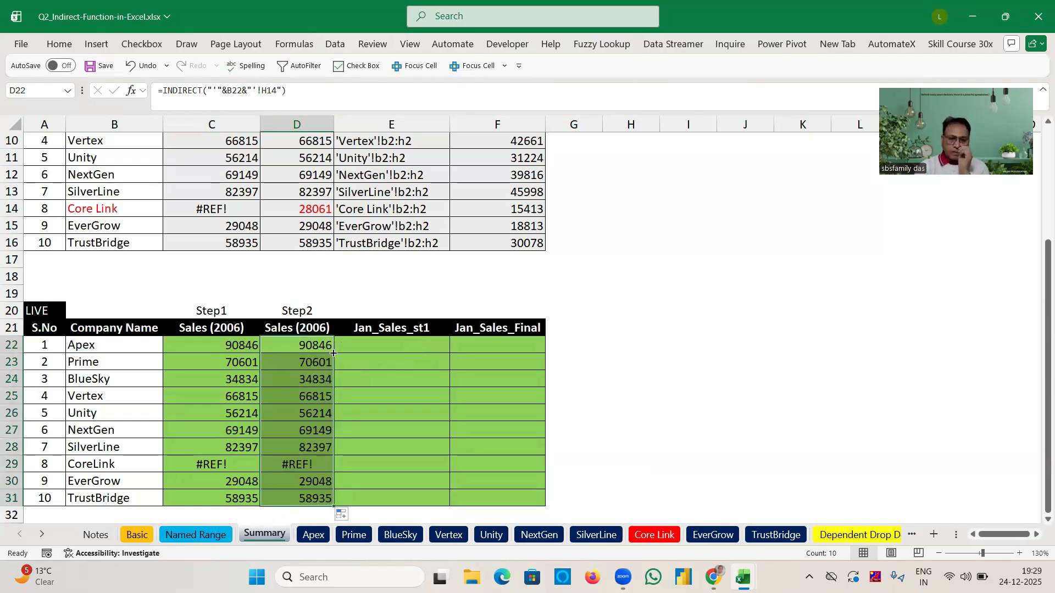
Change the company name in B29 to Core Link and check the Step2 formulas in D29 and D22.
{"action": "double_click", "coordinate": [94, 466]}
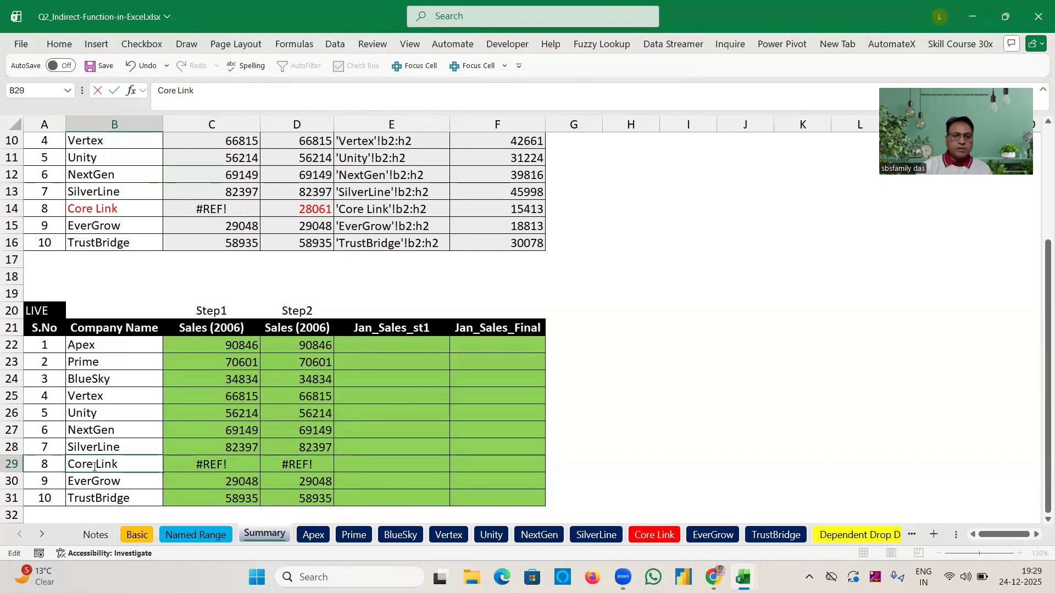
{"action": "key", "text": "Return"}
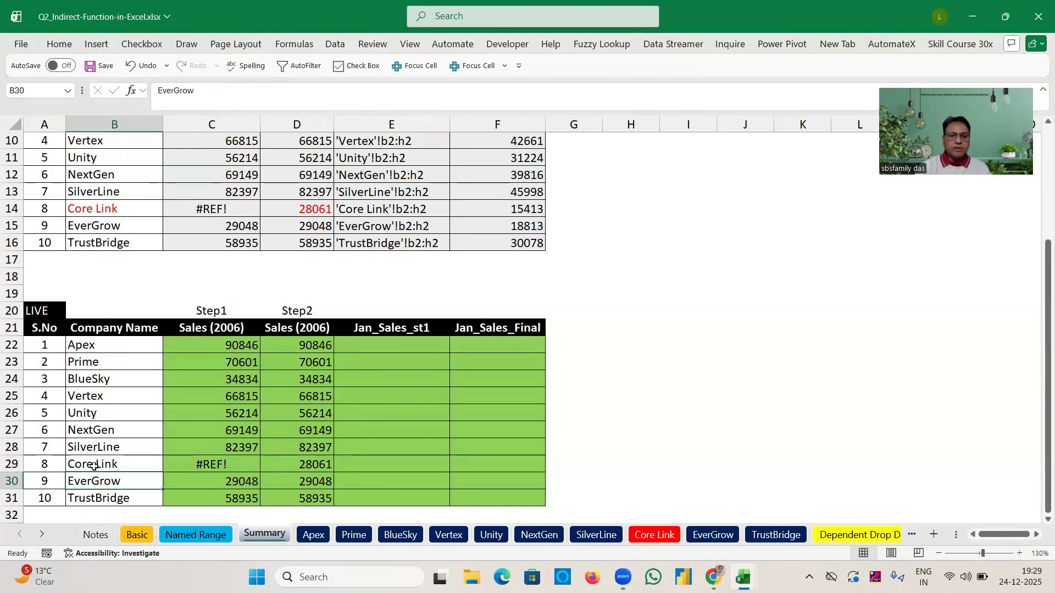
{"action": "left_click", "coordinate": [311, 466]}
{"action": "left_click", "coordinate": [305, 342]}
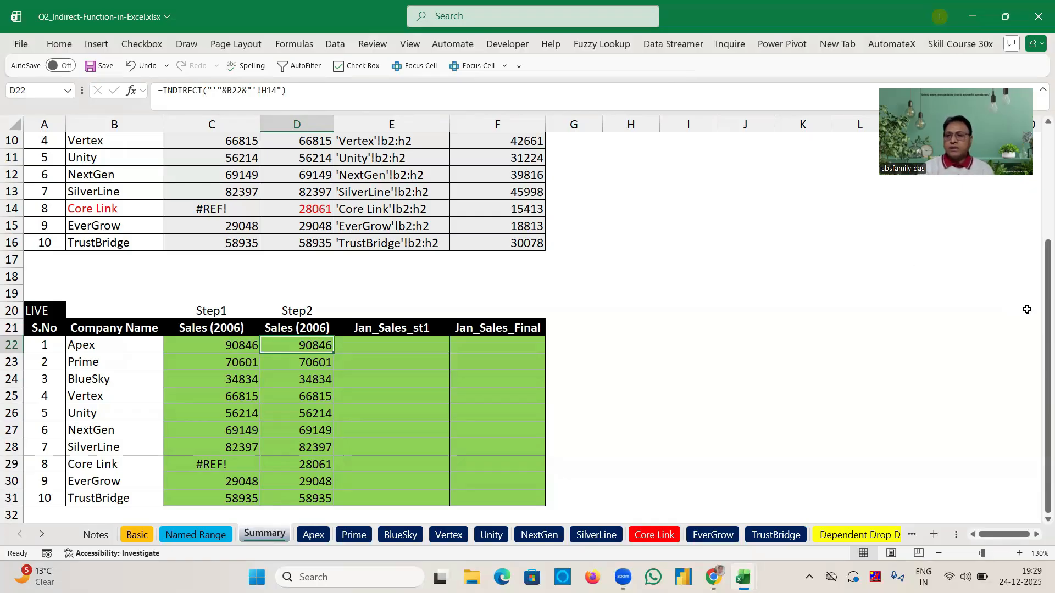
Review the table on the Notes sheet for when INDIRECT needs a single quote or an ampersand.
{"action": "left_click", "coordinate": [137, 536]}
{"action": "left_click", "coordinate": [108, 538]}
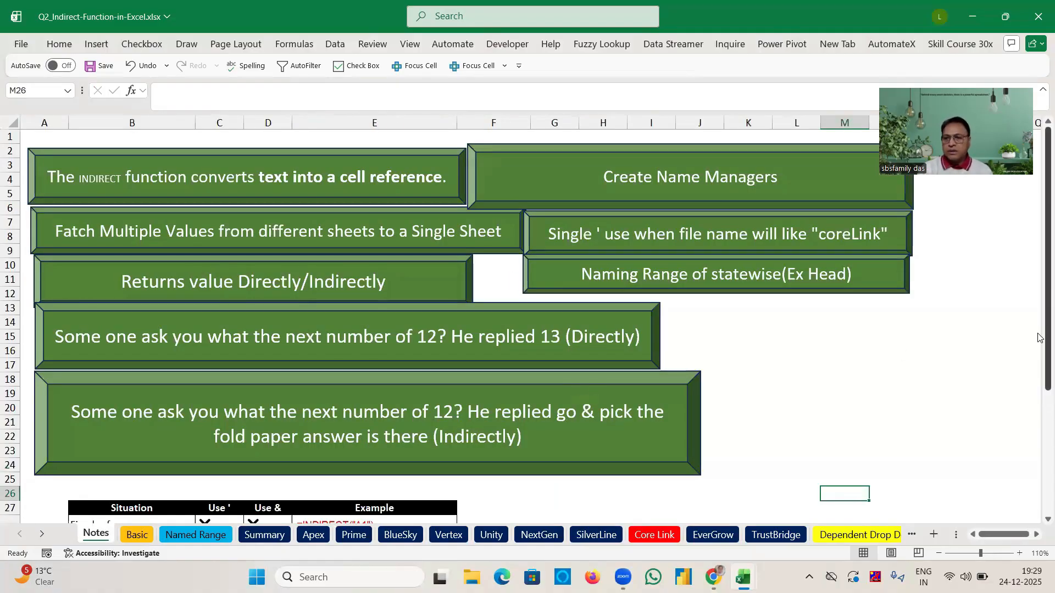
{"action": "left_click_drag", "start_coordinate": [1041, 339], "coordinate": [1041, 464]}
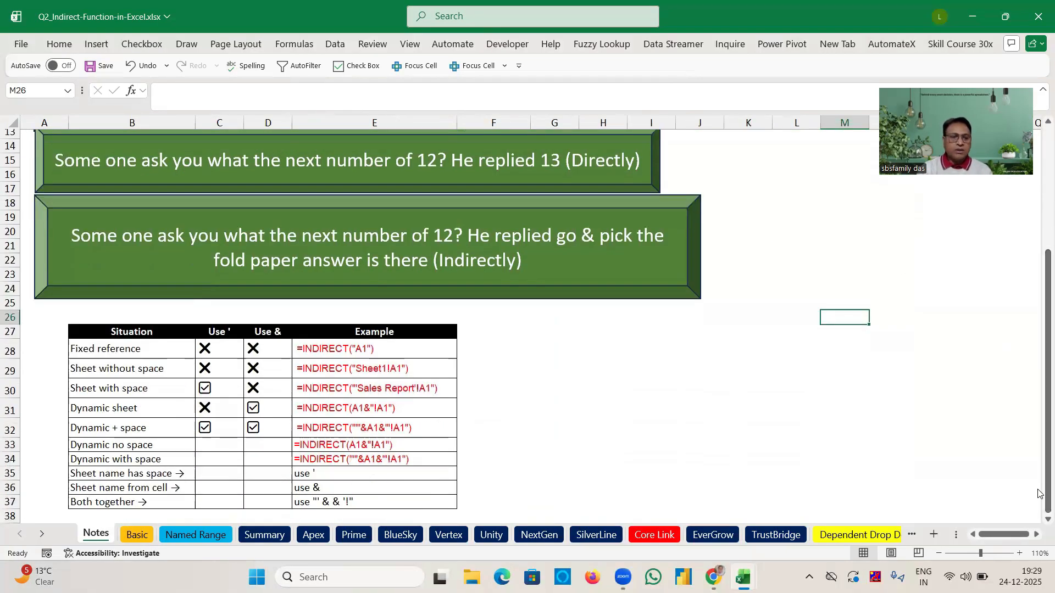
{"action": "left_click", "coordinate": [112, 475]}
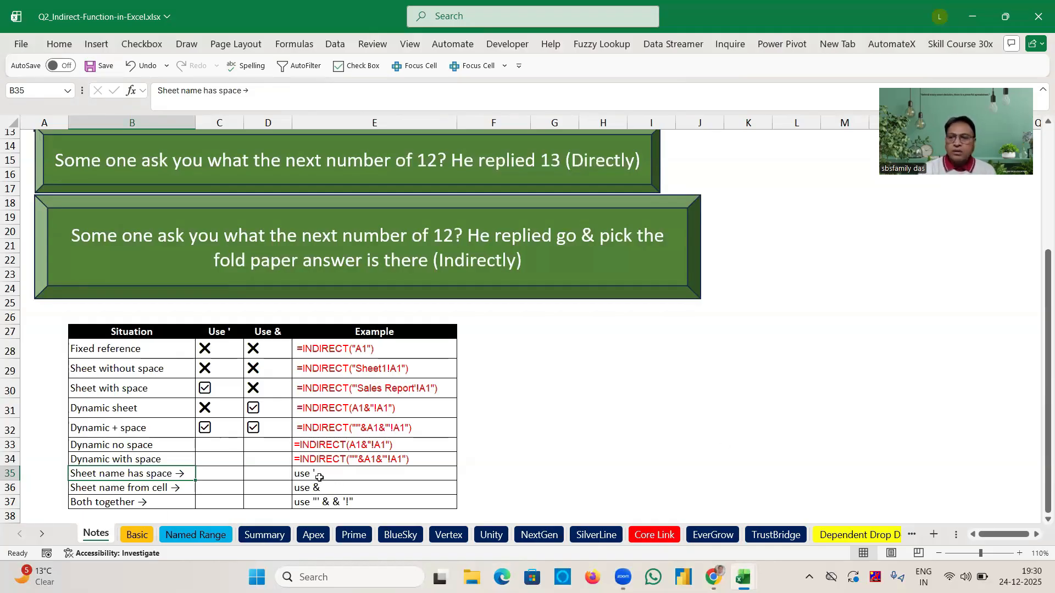
Inspect the single quotes in the INDIRECT formula of D29 on the Summary sheet without changing it.
{"action": "left_click", "coordinate": [272, 539]}
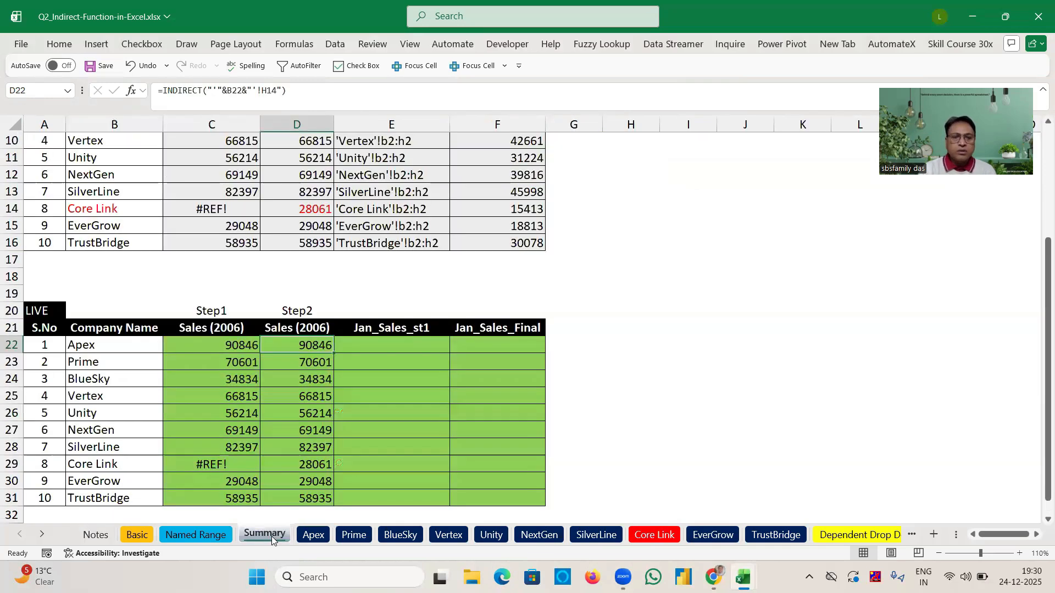
{"action": "left_click", "coordinate": [314, 464]}
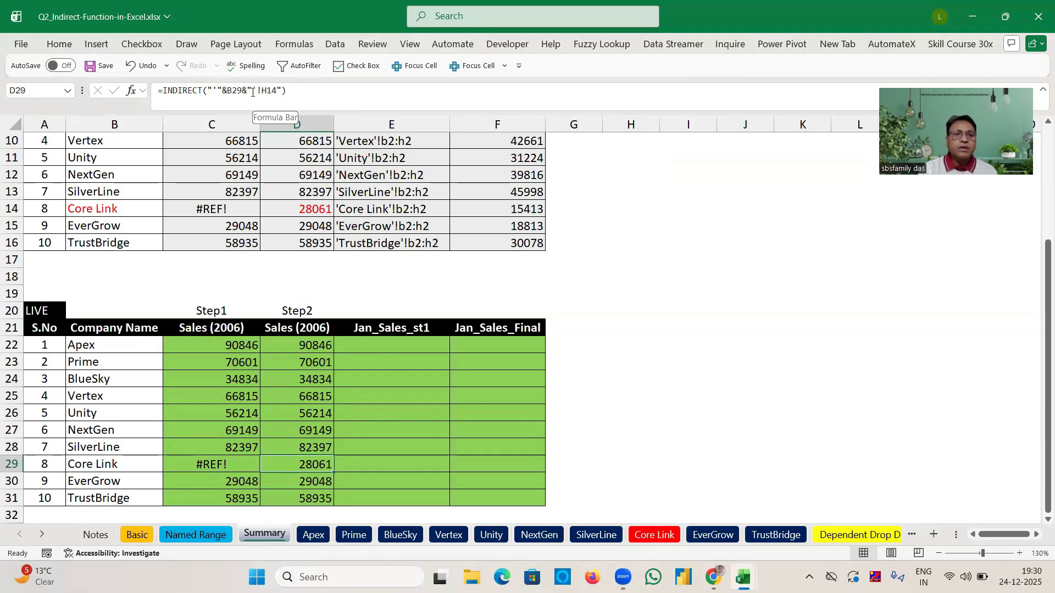
{"action": "left_click", "coordinate": [251, 90]}
{"action": "left_click", "coordinate": [254, 90]}
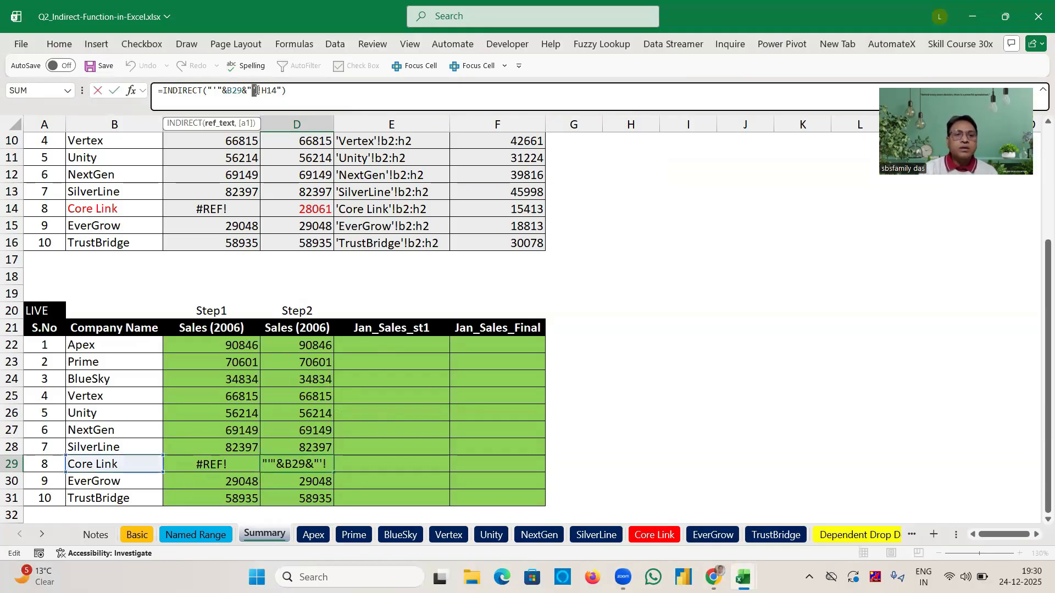
{"action": "left_click", "coordinate": [591, 212]}
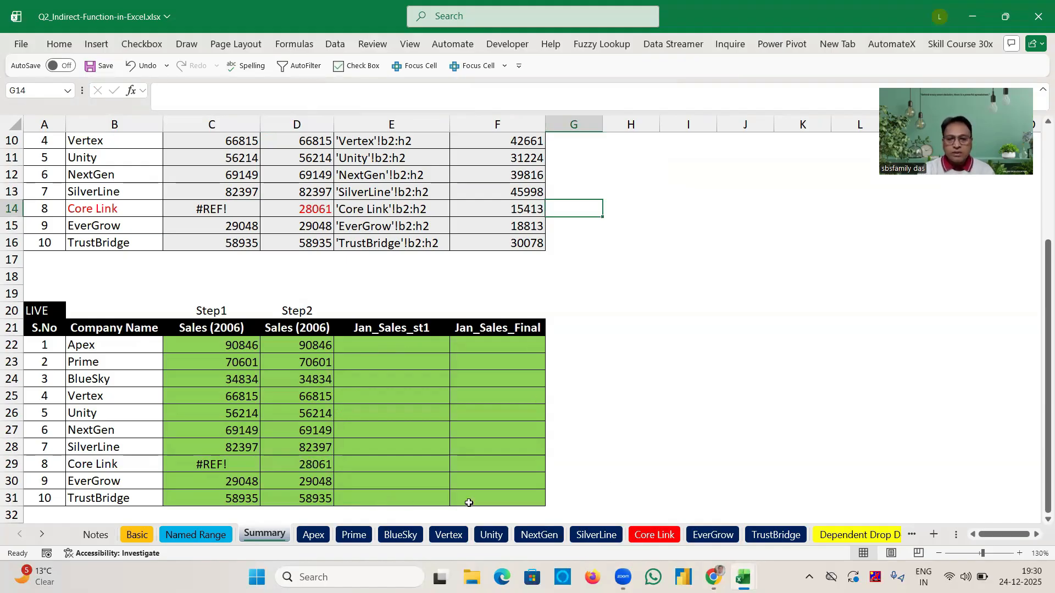
Look over the Summary sheet's DEMO table and examine the January sales range B2:H2 on the Apex sheet.
{"action": "left_click", "coordinate": [199, 533]}
{"action": "left_click", "coordinate": [262, 535]}
{"action": "left_click", "coordinate": [658, 348]}
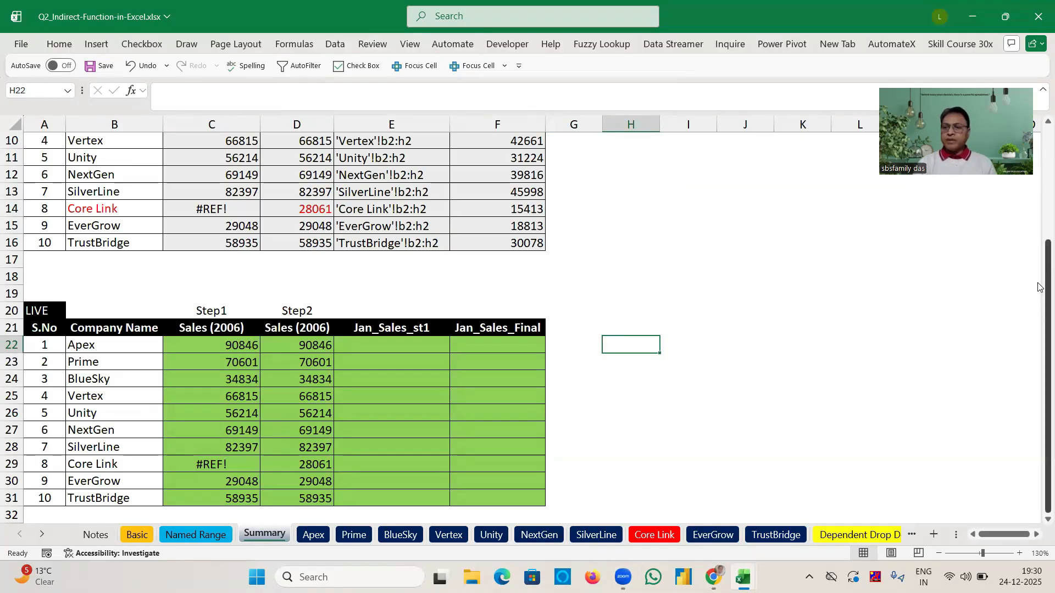
{"action": "left_click_drag", "start_coordinate": [1038, 286], "coordinate": [1040, 174]}
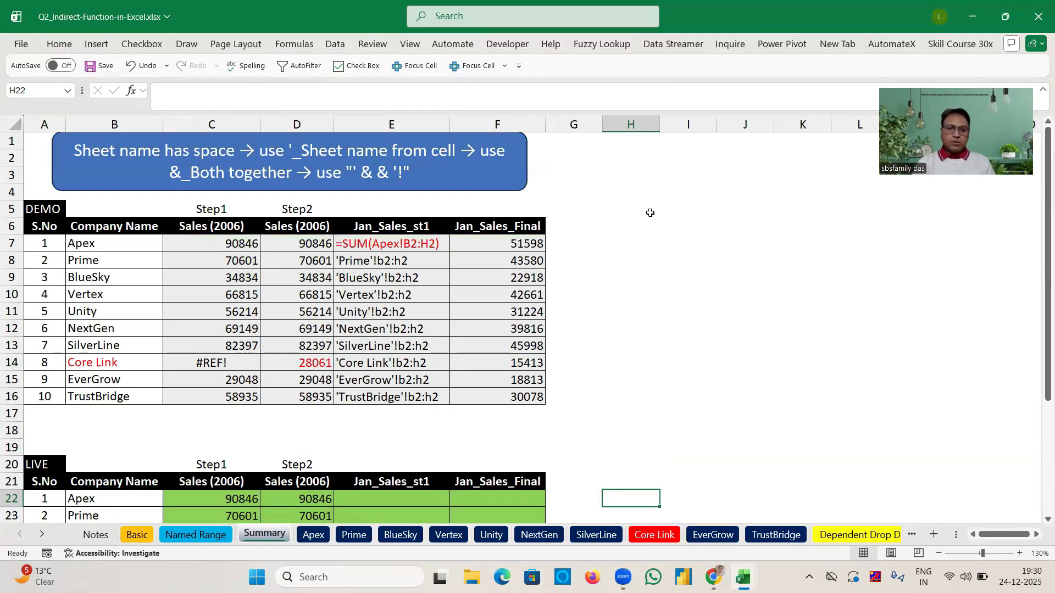
{"action": "left_click", "coordinate": [309, 535]}
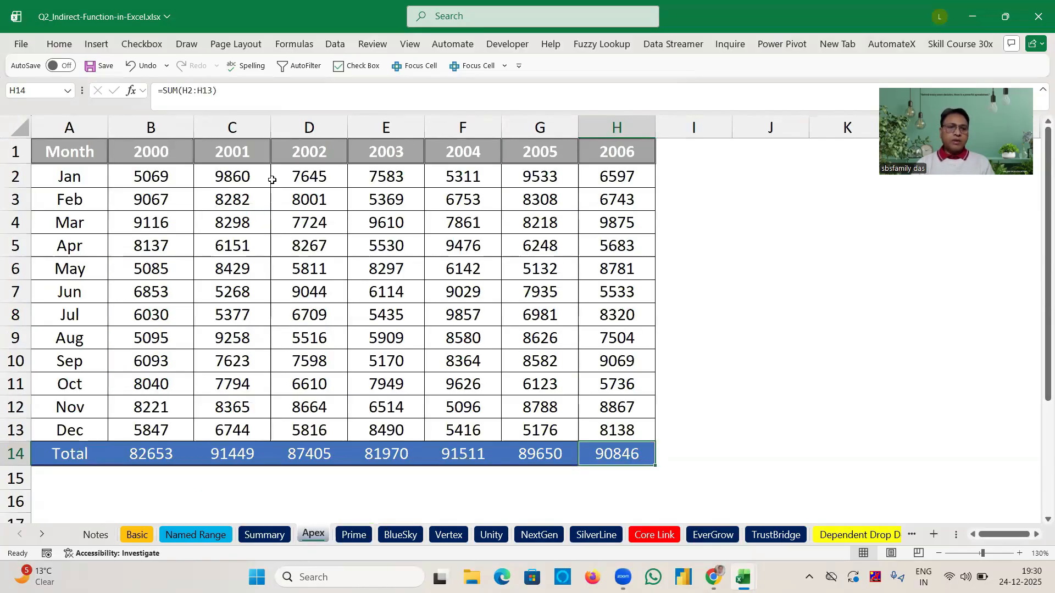
{"action": "left_click", "coordinate": [165, 181]}
{"action": "key", "text": "ctrl+shift+Right"}
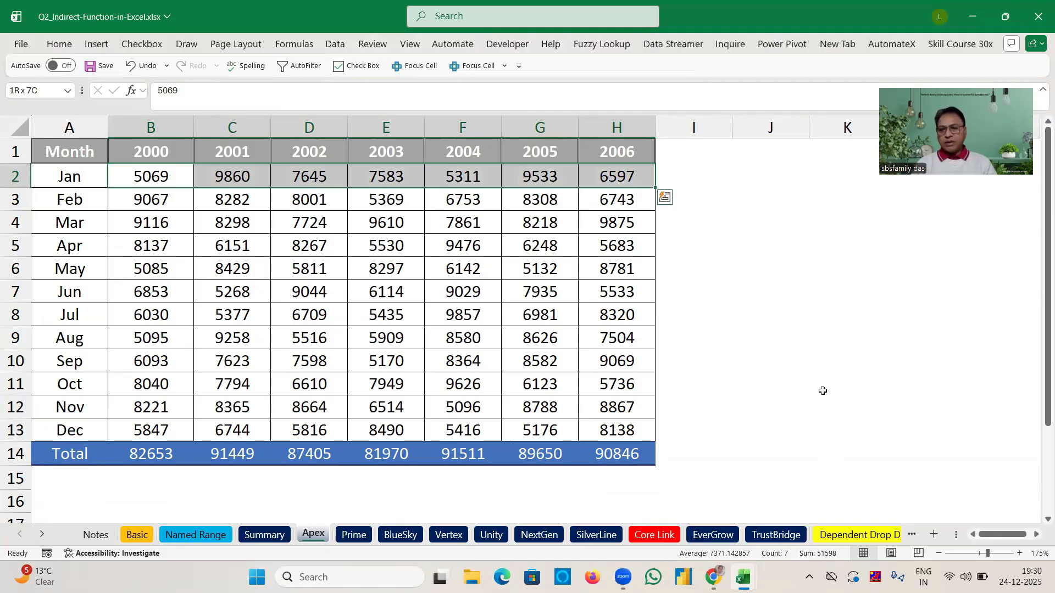
{"action": "left_click", "coordinate": [819, 368]}
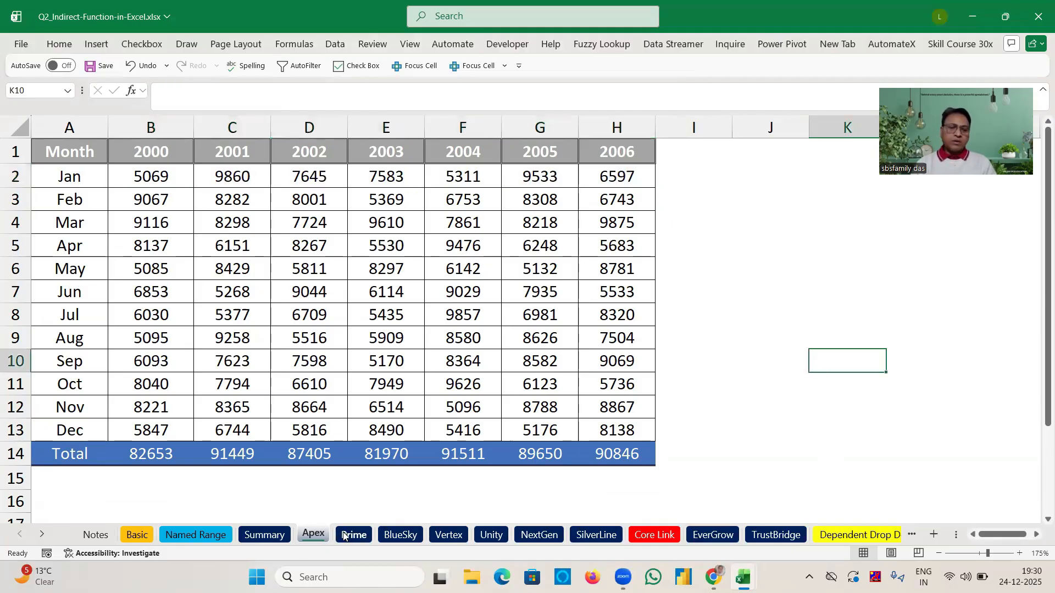
Enter =SUM(Apex!B2:H2) in E22 of the Summary sheet to total Apex's January sales under Jan_Sales_st1.
{"action": "left_click", "coordinate": [269, 536]}
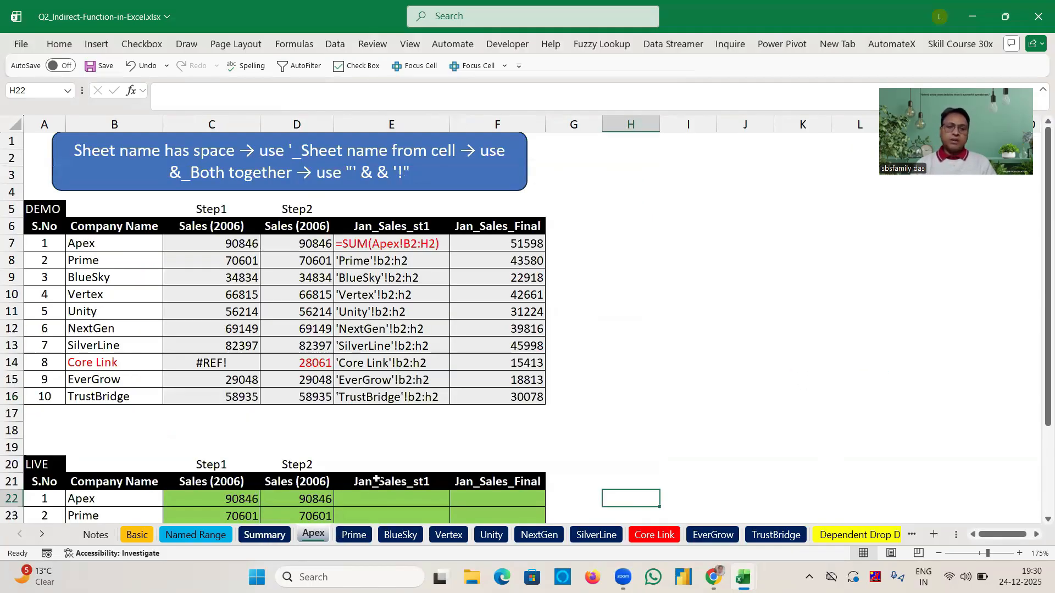
{"action": "left_click", "coordinate": [369, 497]}
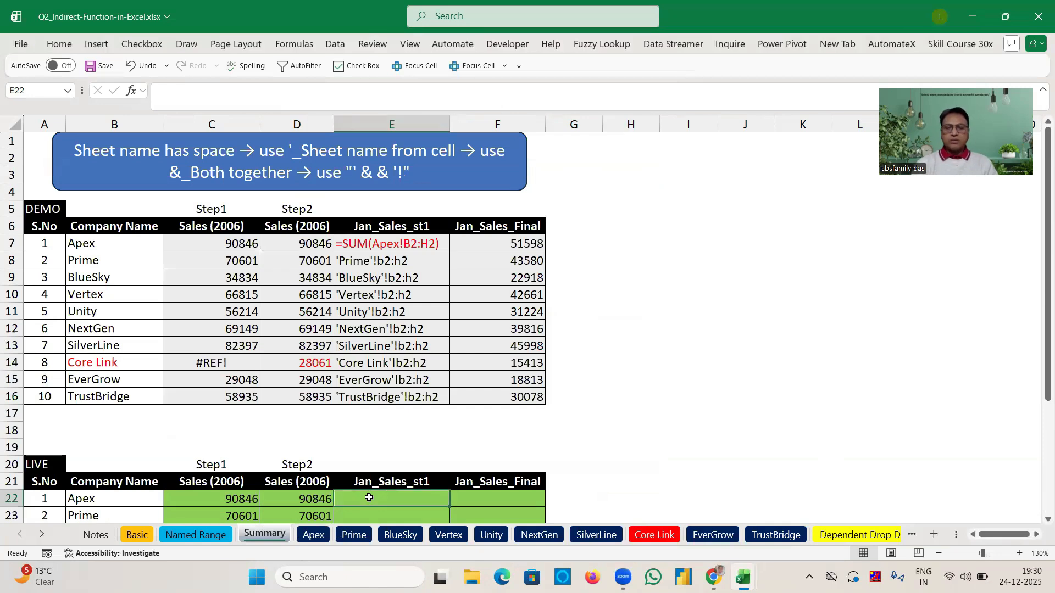
{"action": "type", "text": "=sum"}
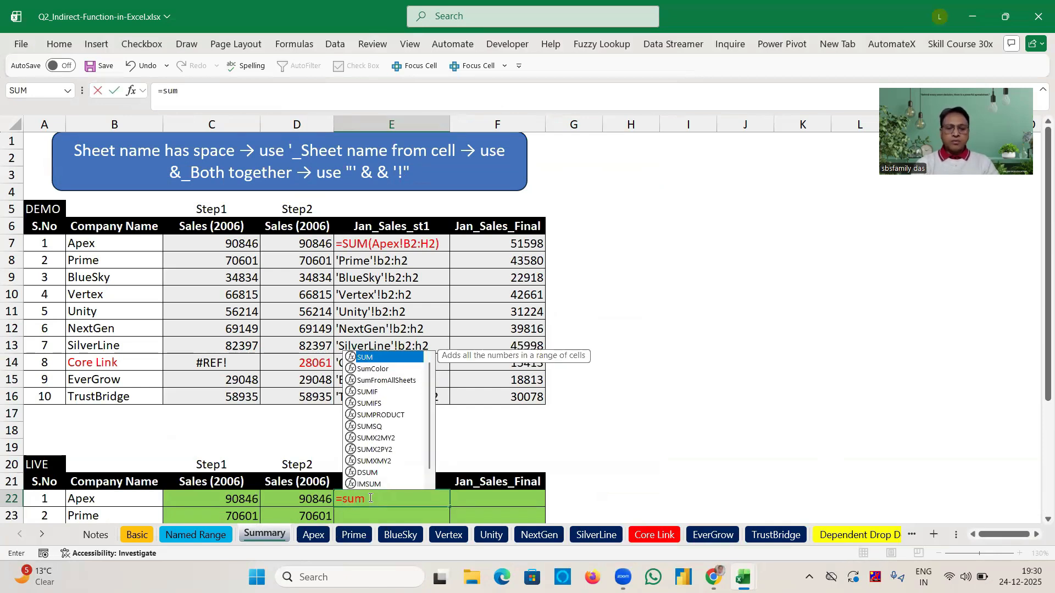
{"action": "type", "text": "("}
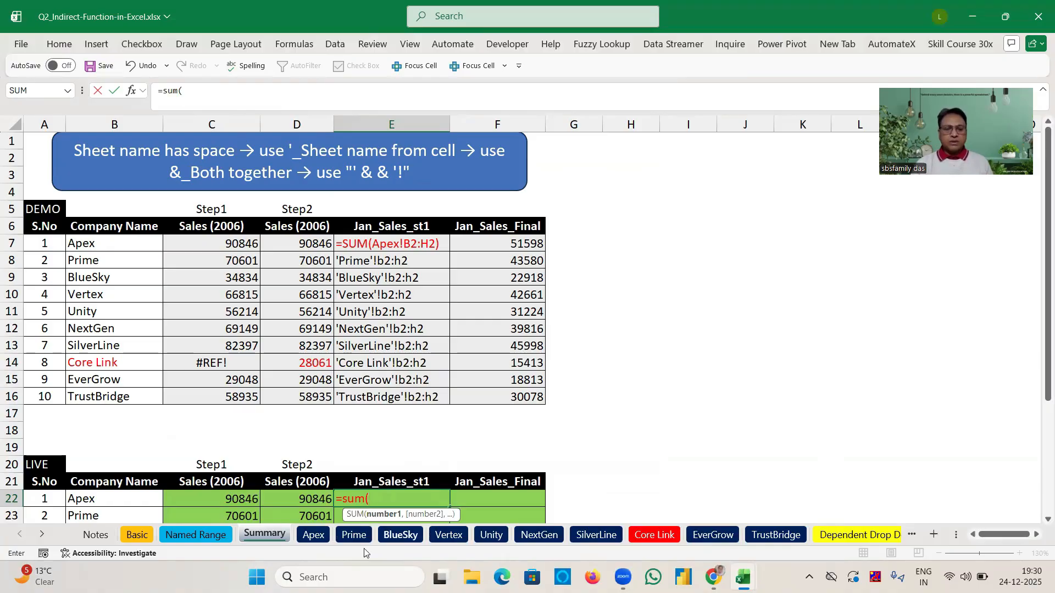
{"action": "left_click", "coordinate": [313, 535]}
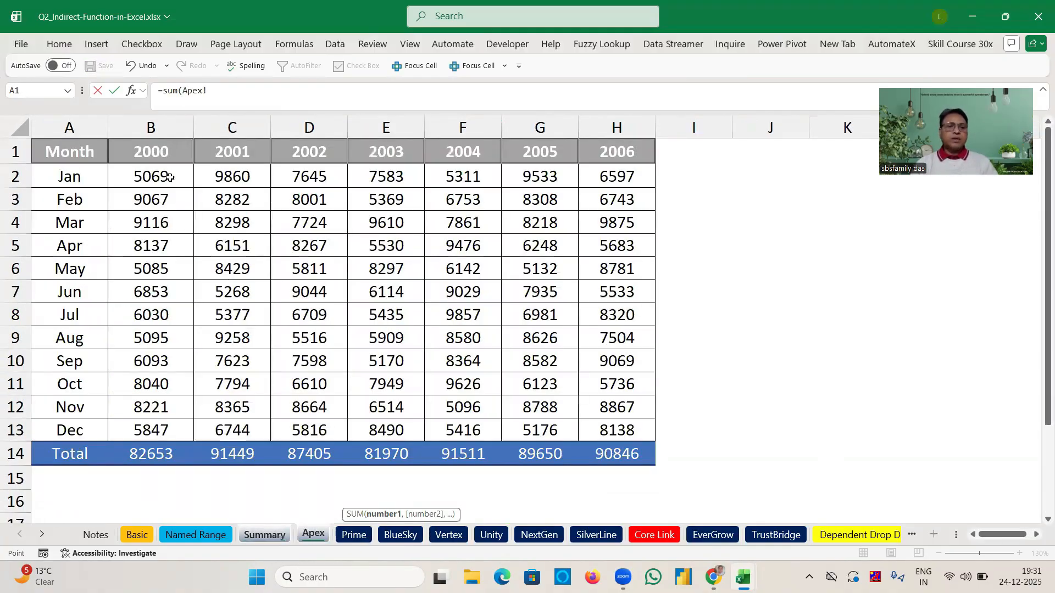
{"action": "left_click_drag", "start_coordinate": [163, 174], "coordinate": [617, 176]}
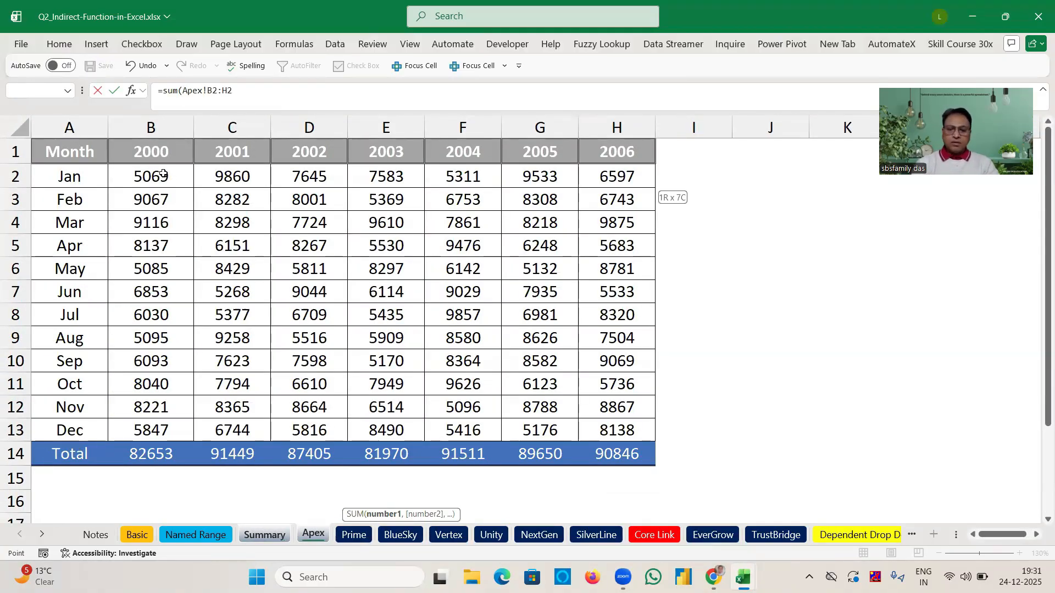
{"action": "key", "text": "Return"}
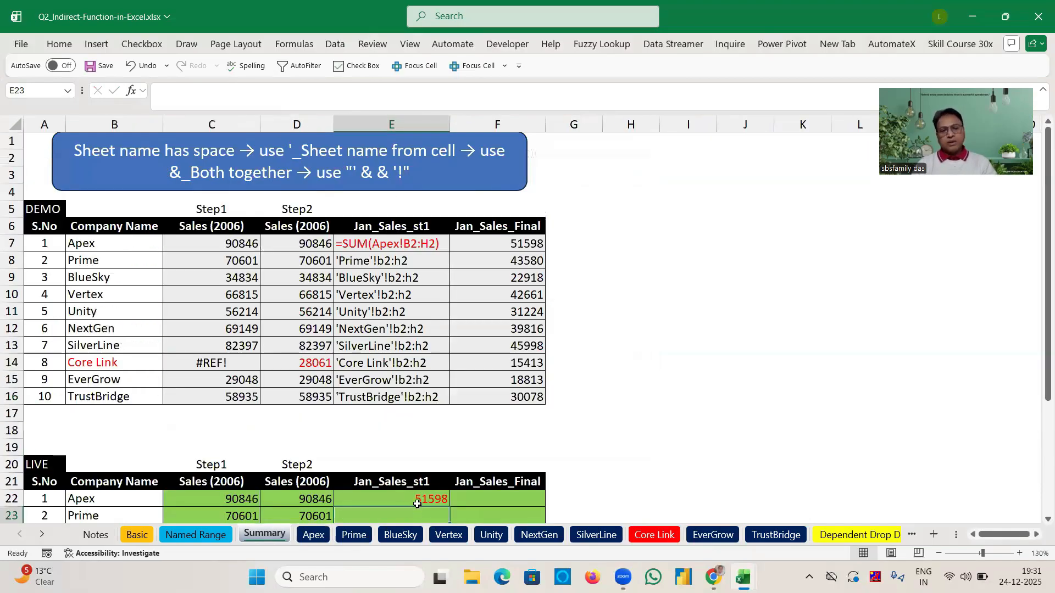
Convert the SUM formula in E22 to text so that the cell displays =SUM(Apex!B2:H2).
{"action": "left_click", "coordinate": [416, 501]}
{"action": "double_click", "coordinate": [416, 501]}
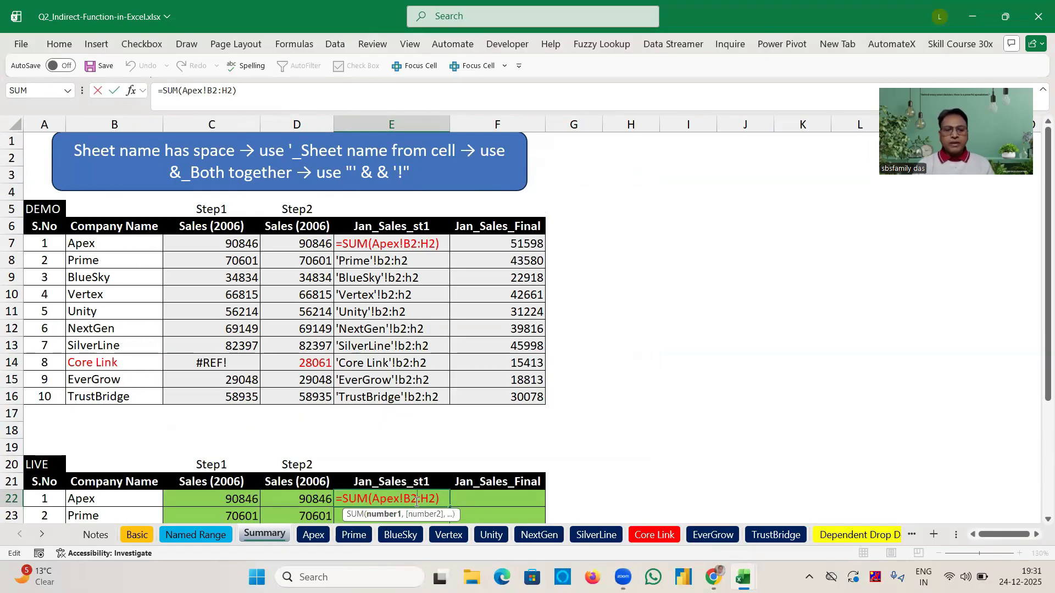
{"action": "scroll", "coordinate": [1041, 401], "scroll_direction": "down", "scroll_amount": 3}
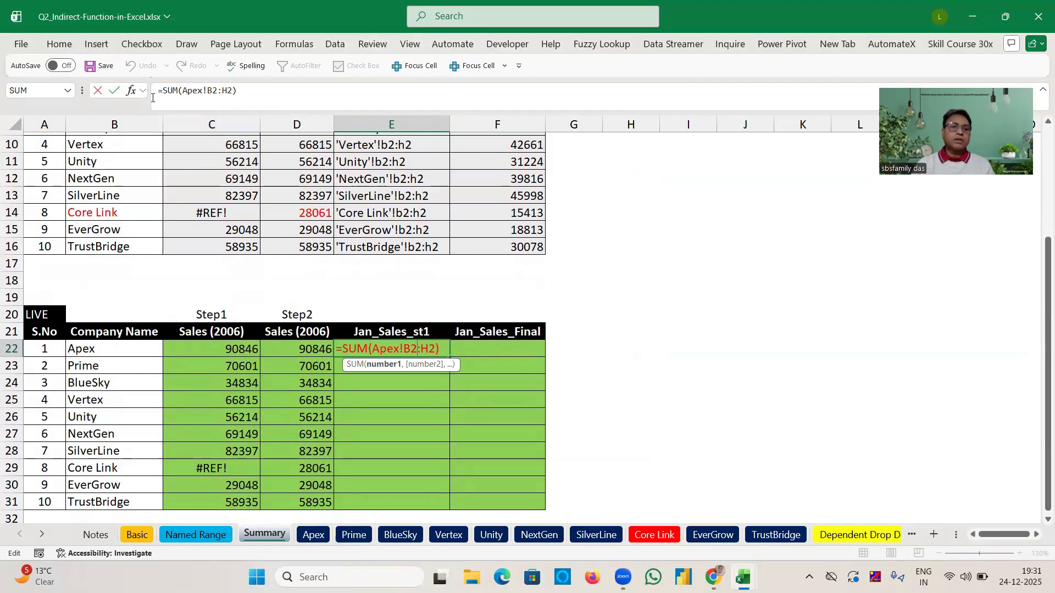
{"action": "left_click", "coordinate": [152, 98]}
{"action": "key", "text": "Return"}
Enter =B23&"!b2:h2" in E23 of the Summary sheet's LIVE table to build Prime's January range reference as text.
{"action": "left_click_drag", "start_coordinate": [1044, 286], "coordinate": [1038, 154]}
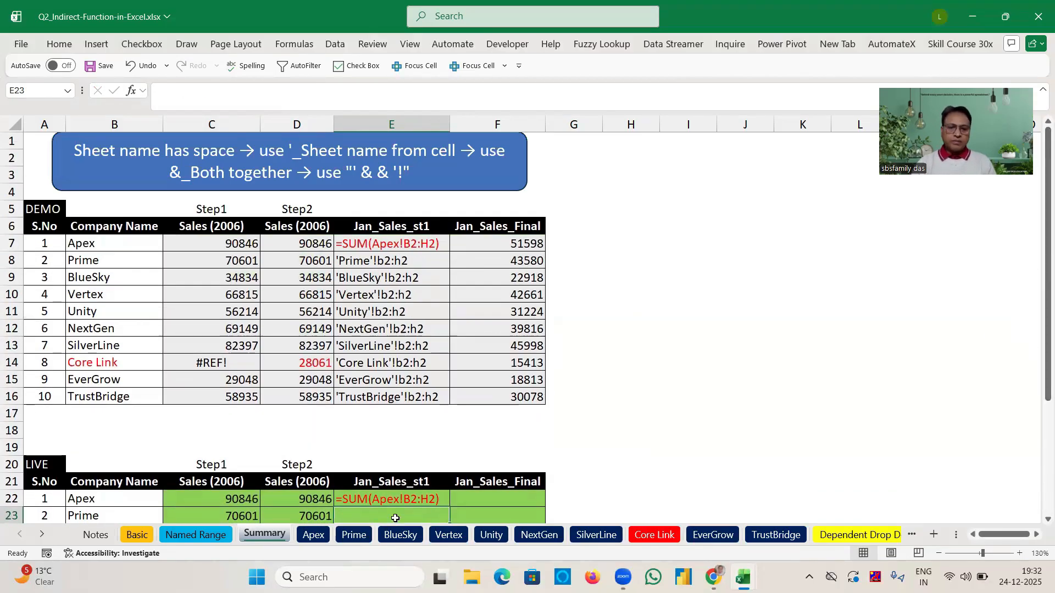
{"action": "scroll", "coordinate": [1019, 365], "scroll_direction": "down", "scroll_amount": 2}
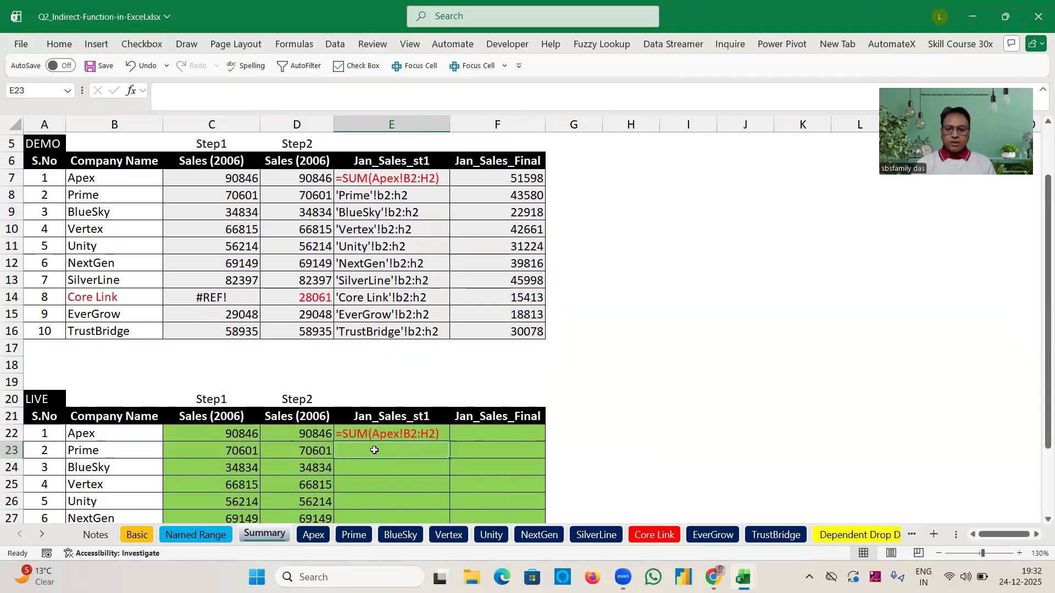
{"action": "type", "text": "="}
{"action": "left_click", "coordinate": [101, 452]}
{"action": "type", "text": "&"}
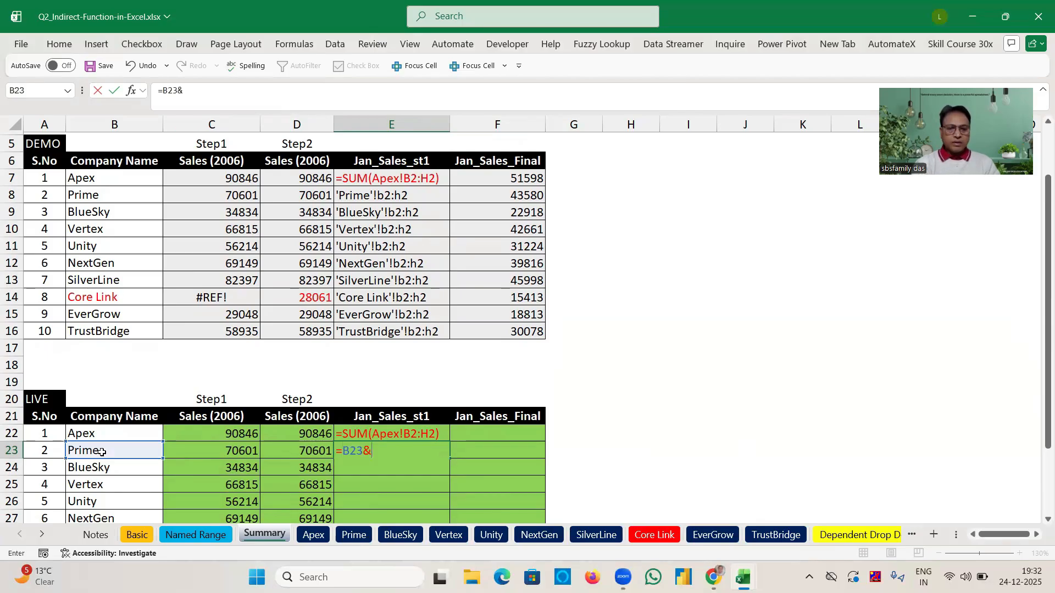
{"action": "type", "text": "\"!b"}
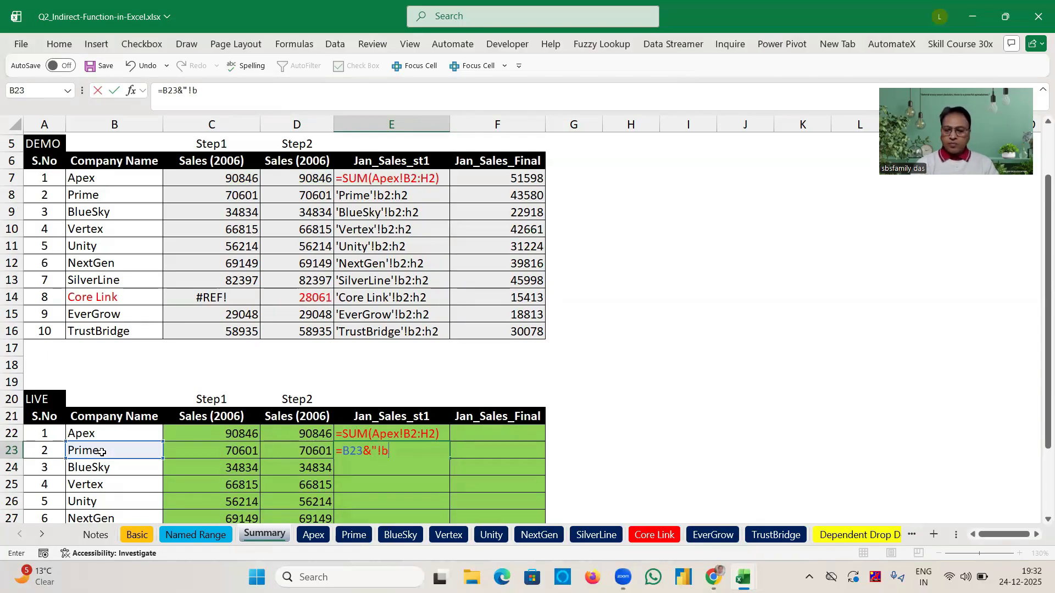
{"action": "type", "text": "2:h"}
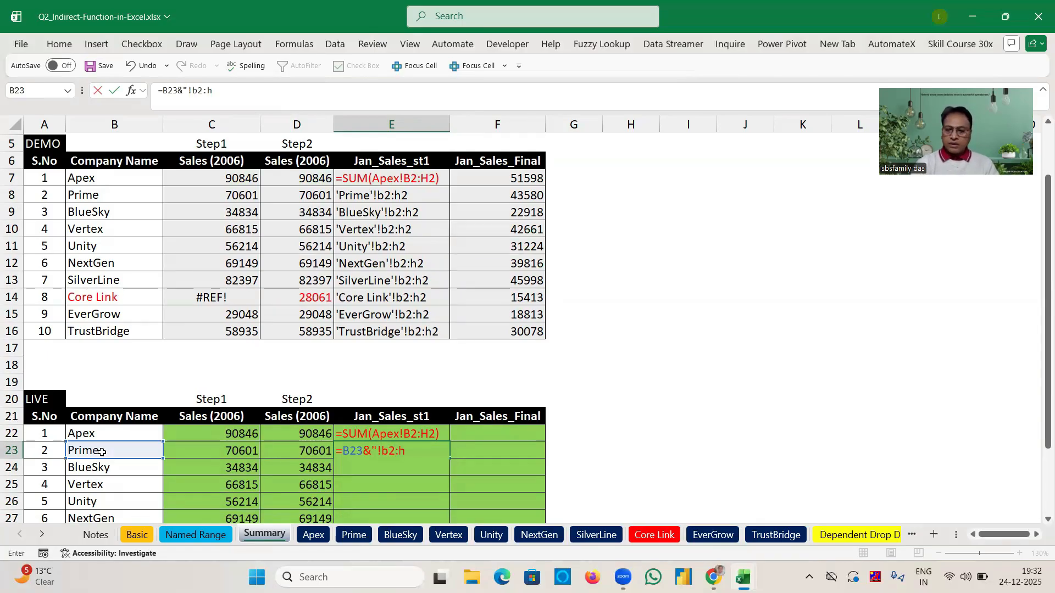
{"action": "type", "text": "2\""}
{"action": "key", "text": "Return"}
Fill the reference-text formula from E23 down to E31 and check the resulting text for Prime and BlueSky.
{"action": "left_click", "coordinate": [434, 455]}
{"action": "double_click", "coordinate": [453, 463]}
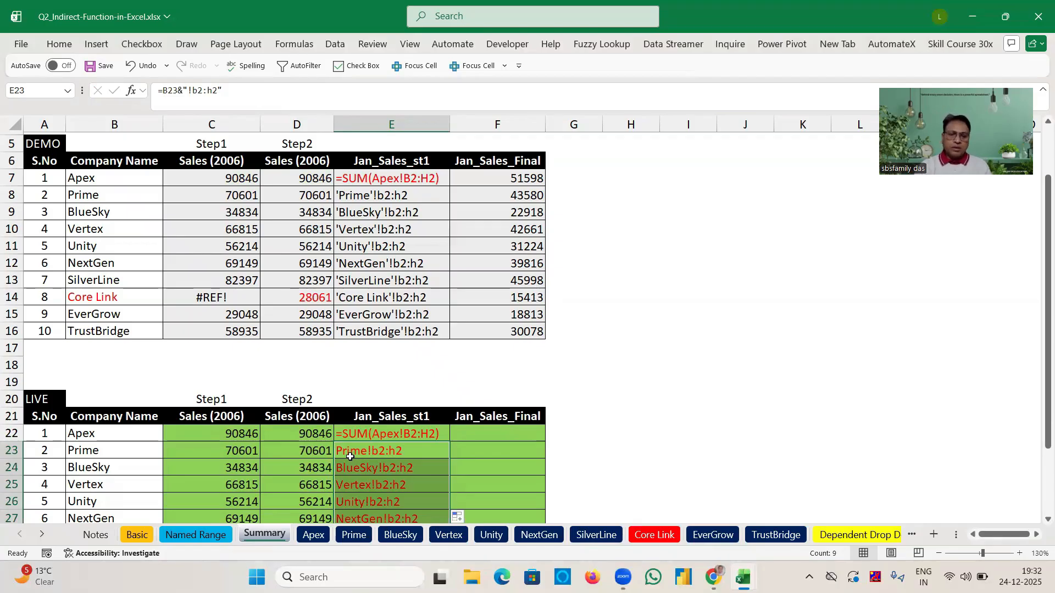
{"action": "key", "text": "Up"}
{"action": "key", "text": "Down"}
{"action": "key", "text": "Down"}
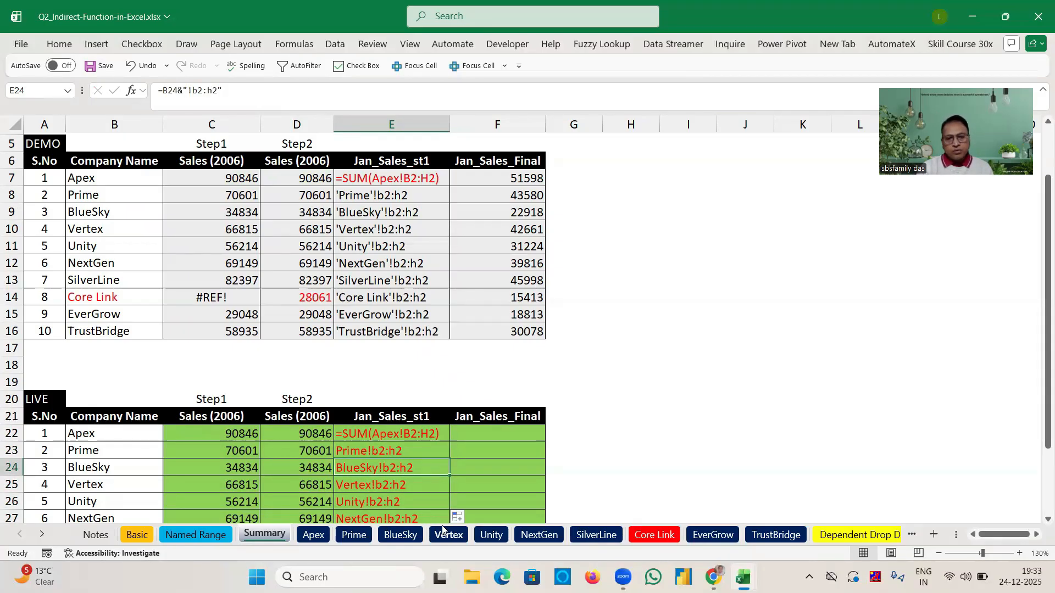
Examine the January row and the monthly sales figures on the EverGrow sheet.
{"action": "left_click", "coordinate": [701, 541]}
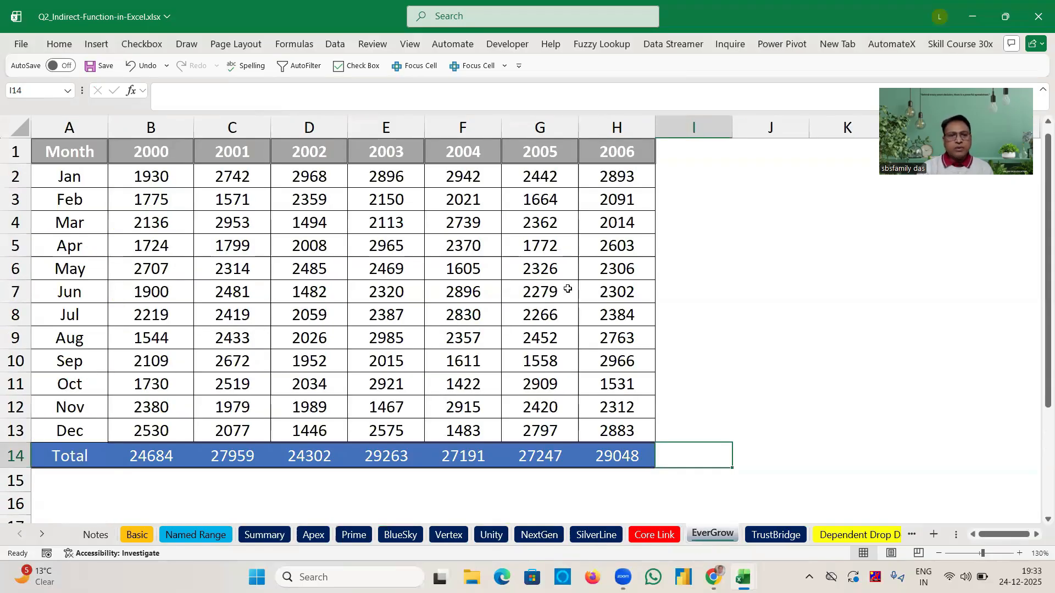
{"action": "left_click", "coordinate": [142, 180]}
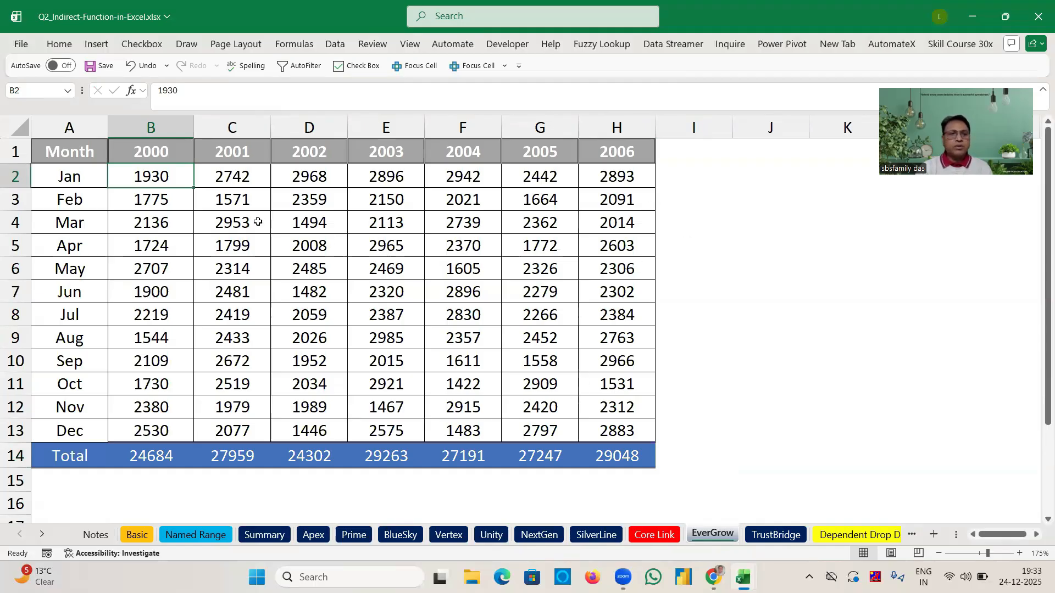
{"action": "left_click_drag", "start_coordinate": [176, 184], "coordinate": [395, 450]}
{"action": "left_click", "coordinate": [539, 355]}
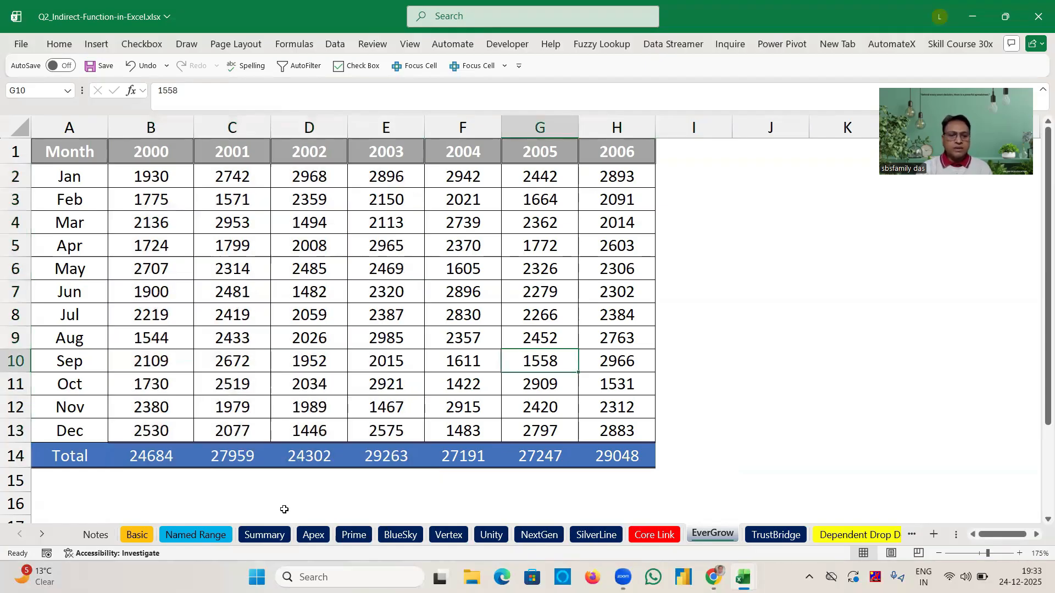
Inspect the SUM and INDIRECT formula in F7 of the Summary sheet's DEMO table.
{"action": "left_click", "coordinate": [253, 535]}
{"action": "left_click", "coordinate": [475, 433]}
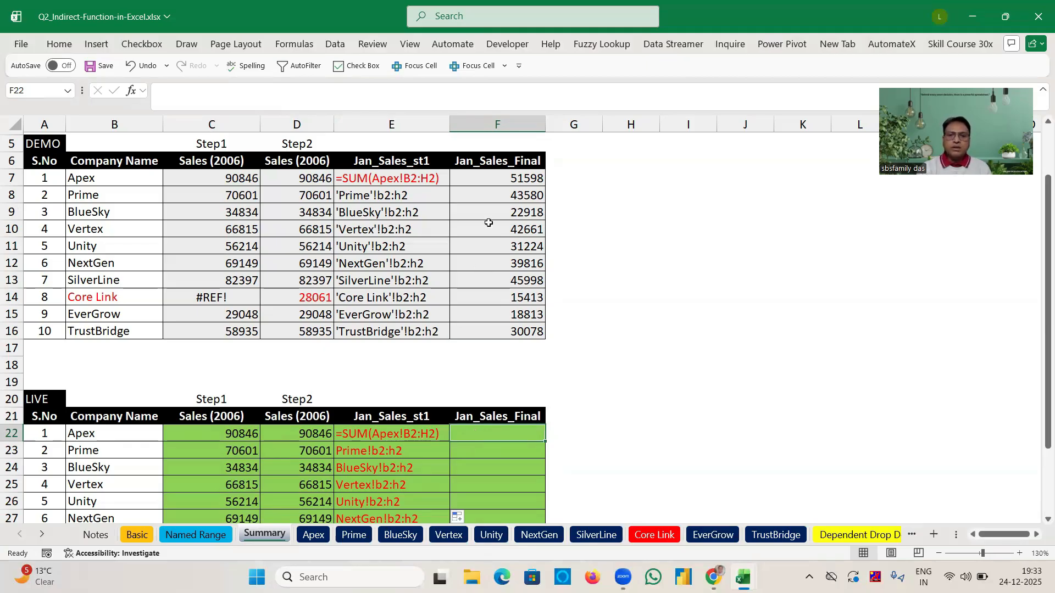
{"action": "left_click", "coordinate": [522, 173]}
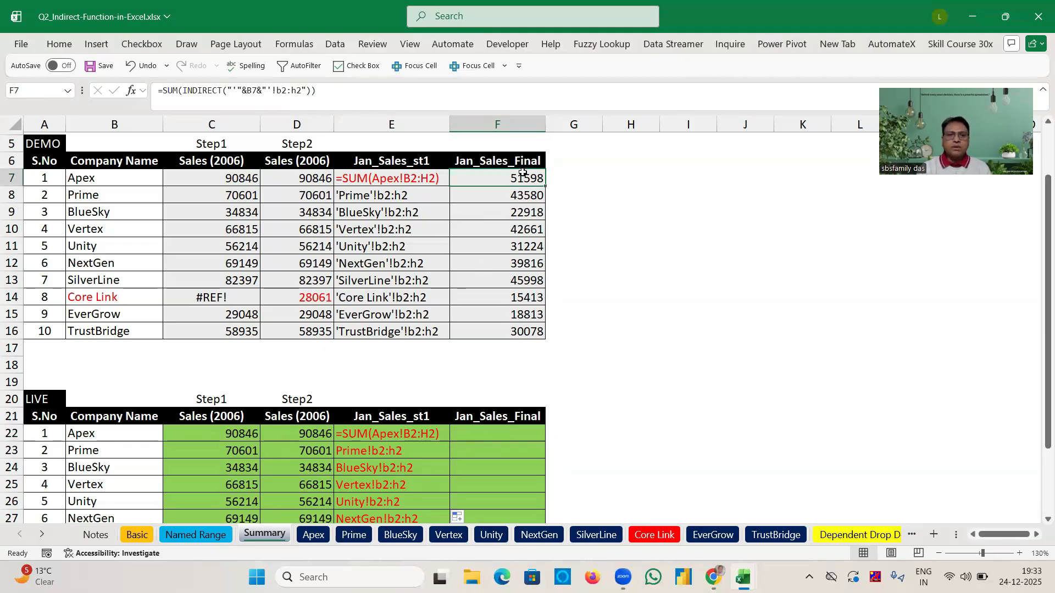
{"action": "left_click", "coordinate": [617, 222]}
Fill =SUM(INDIRECT("'"&$B22&"'!b2:h2")) from F22 down to F31 on the Summary sheet and clear F22:F31 again.
{"action": "left_click", "coordinate": [481, 437]}
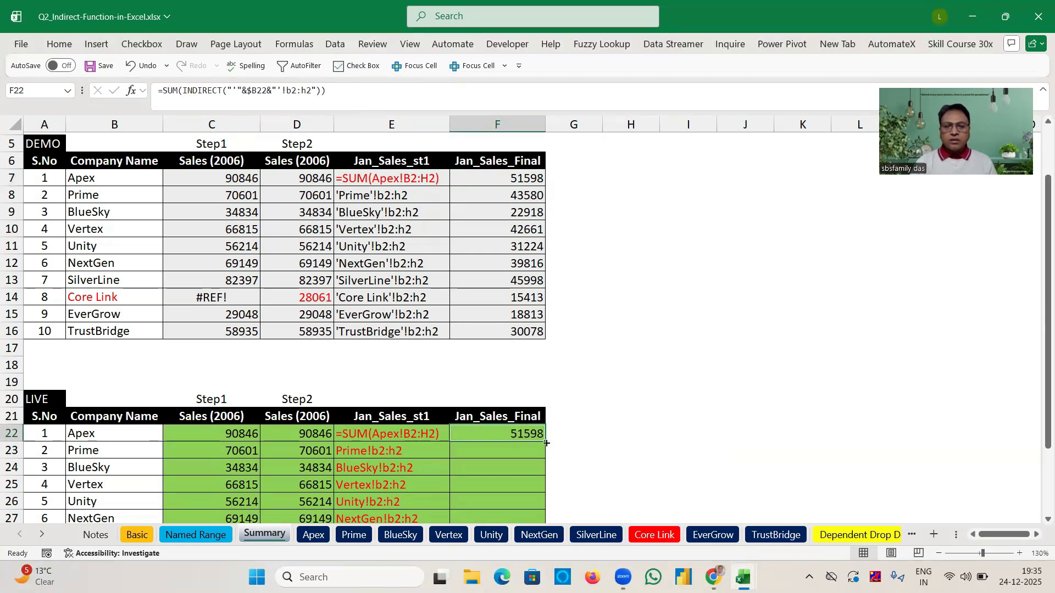
{"action": "left_click_drag", "start_coordinate": [1038, 420], "coordinate": [1039, 454]}
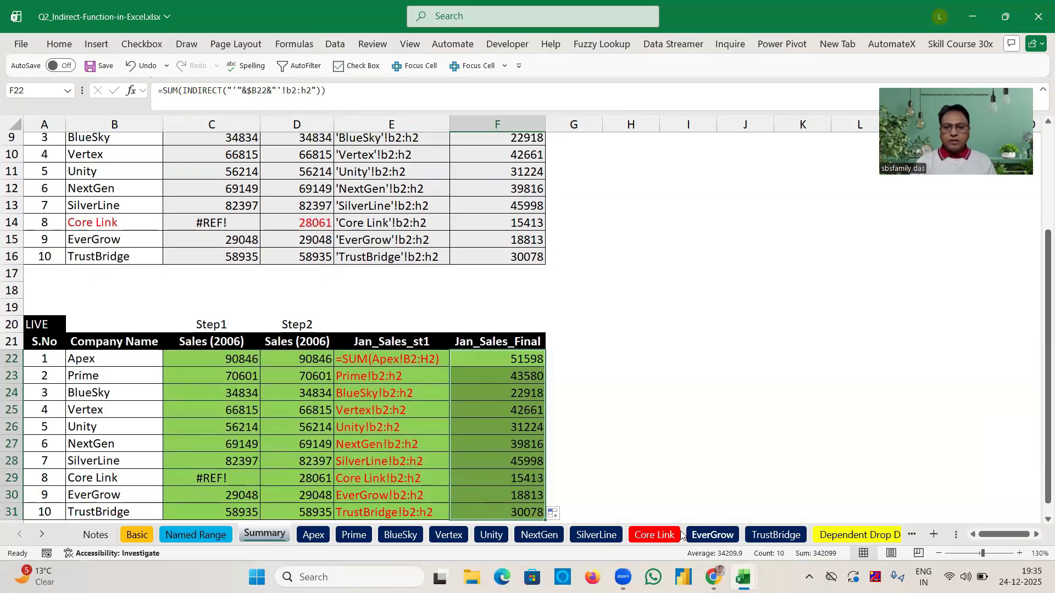
{"action": "left_click", "coordinate": [650, 535]}
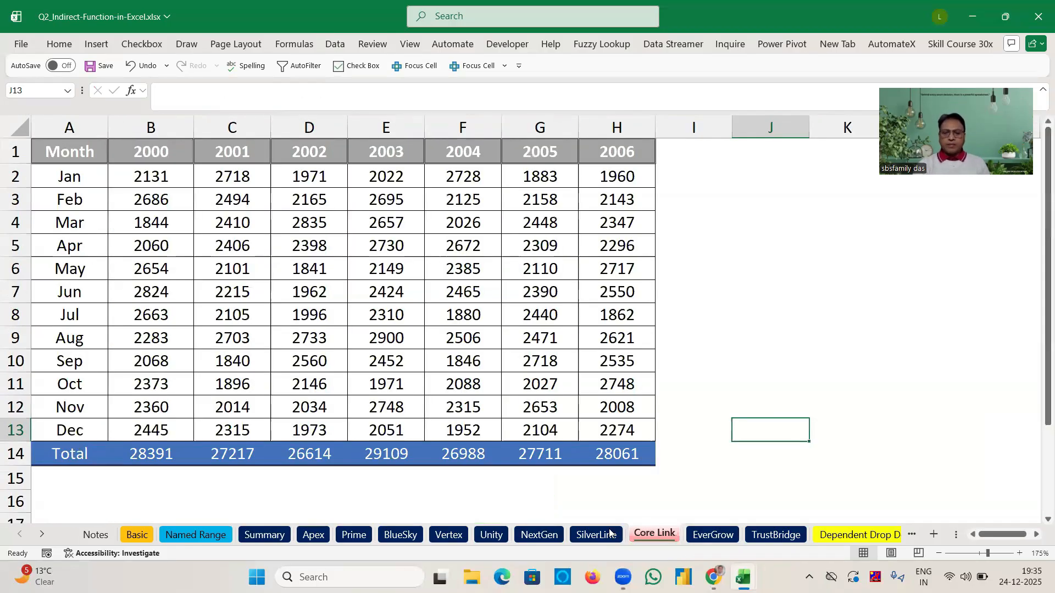
{"action": "left_click", "coordinate": [259, 536]}
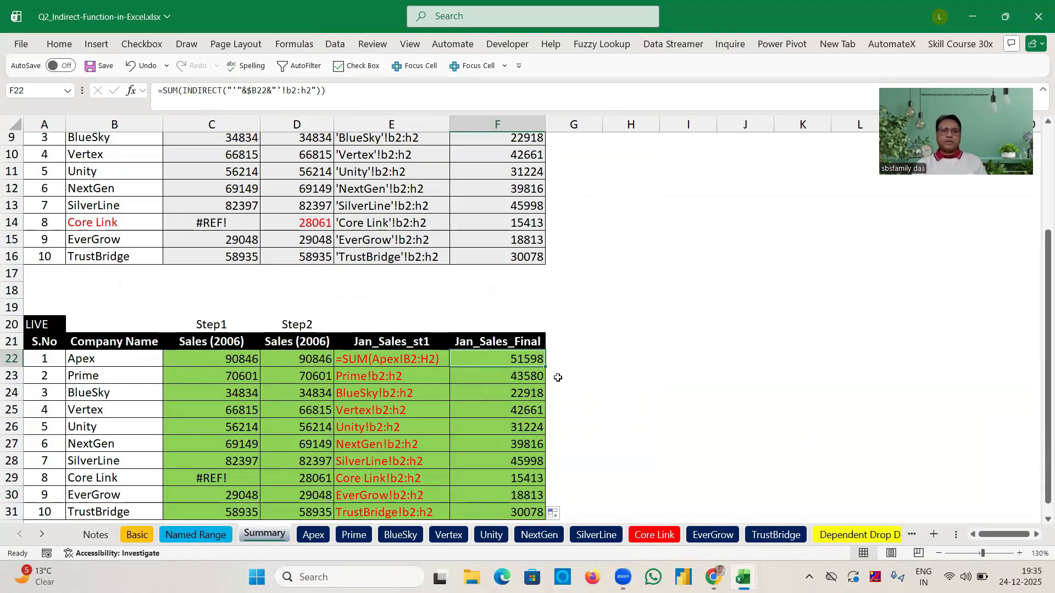
{"action": "key", "text": "ctrl+shift+Down"}
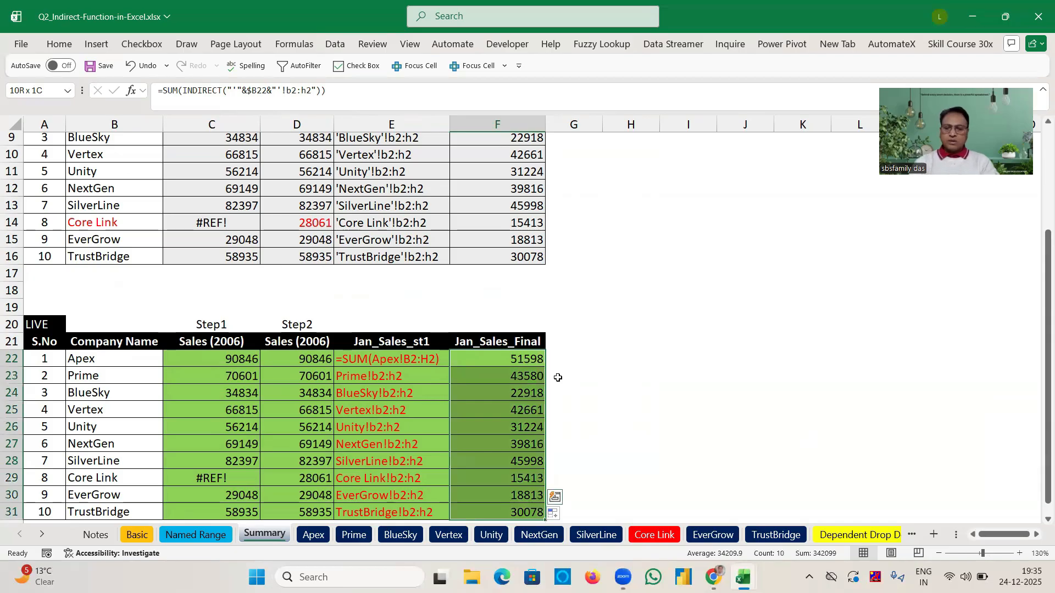
{"action": "key", "text": "Delete"}
Enter =INDIRECT("'"&$B22&"'!b2:h2") in F22 under Jan_Sales_Final, keeping column B absolute.
{"action": "left_click", "coordinate": [494, 363]}
{"action": "type", "text": "=INDIRECT(\"'\"&"}
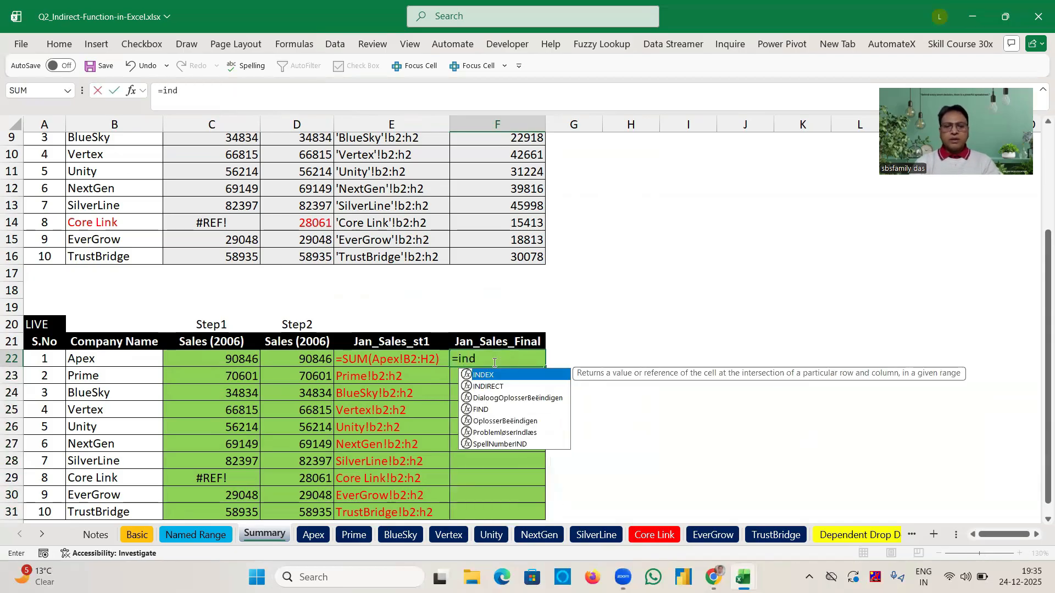
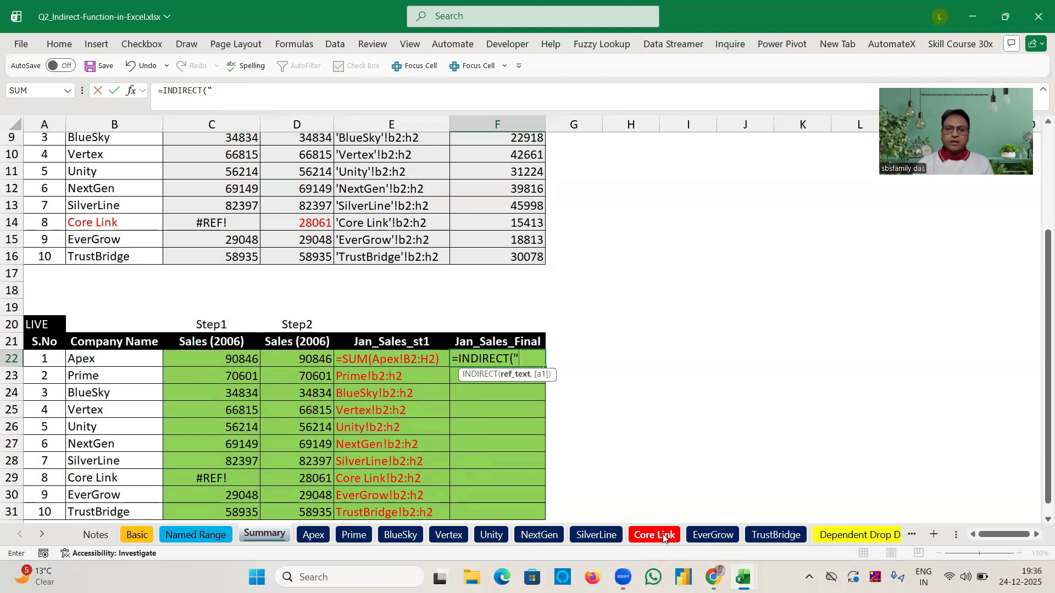
{"action": "type", "text": "'\""}
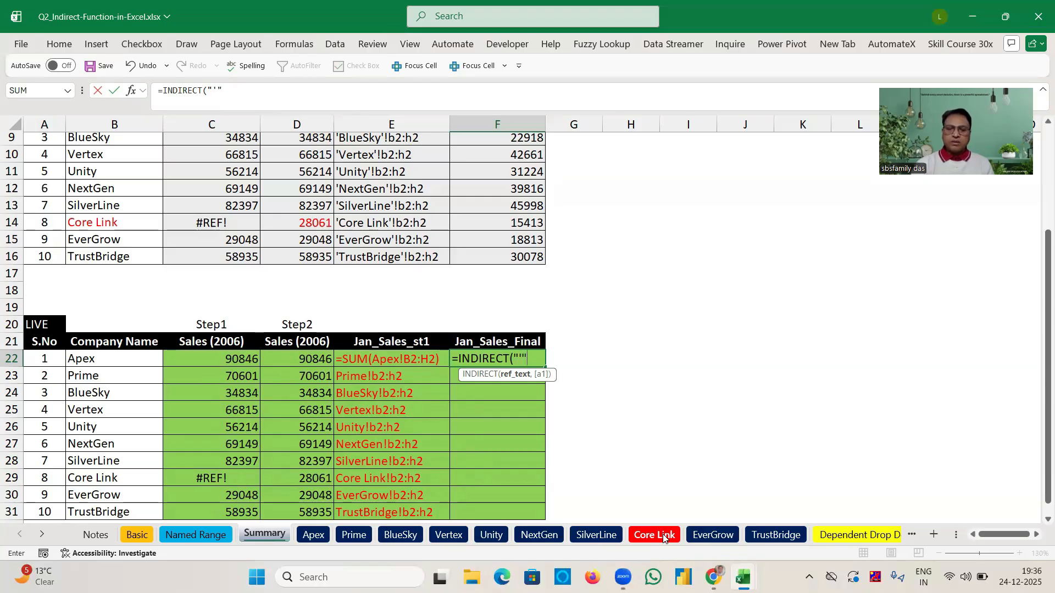
{"action": "type", "text": "&"}
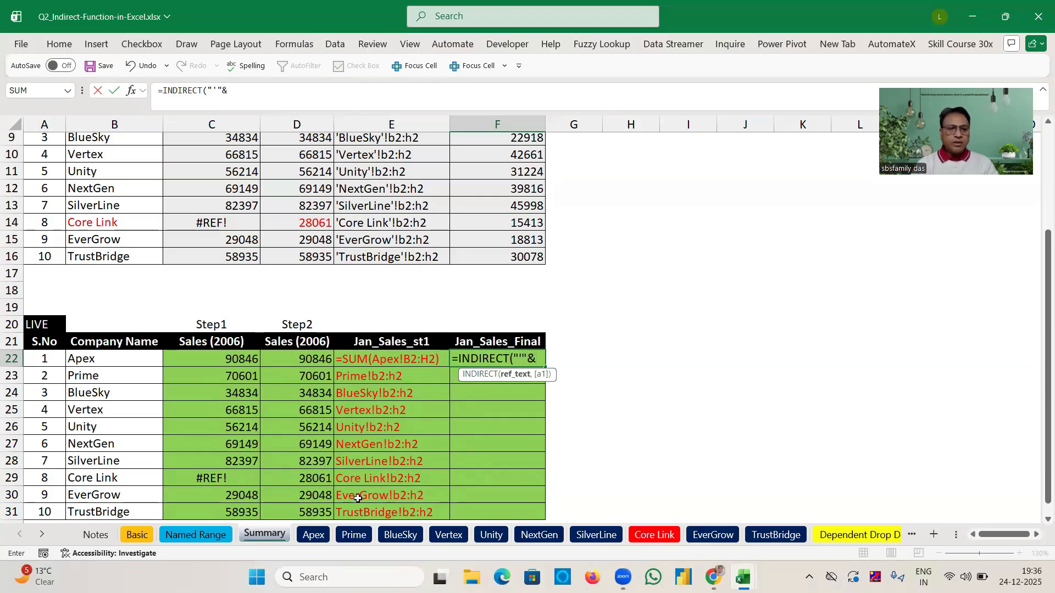
{"action": "left_click", "coordinate": [97, 361]}
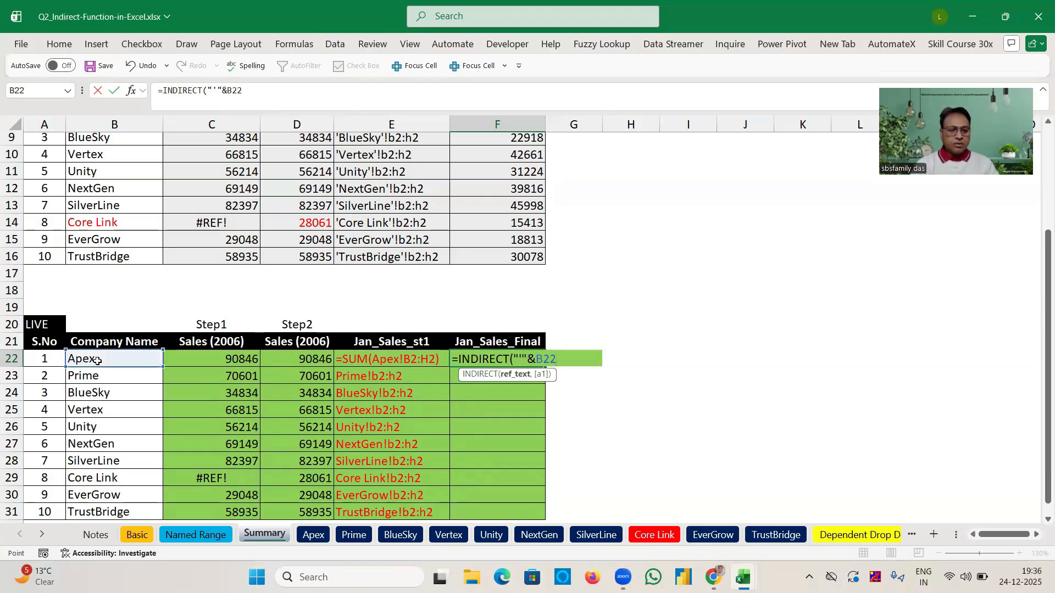
{"action": "key", "text": "F4"}
{"action": "key", "text": "F4"}
{"action": "key", "text": "F4"}
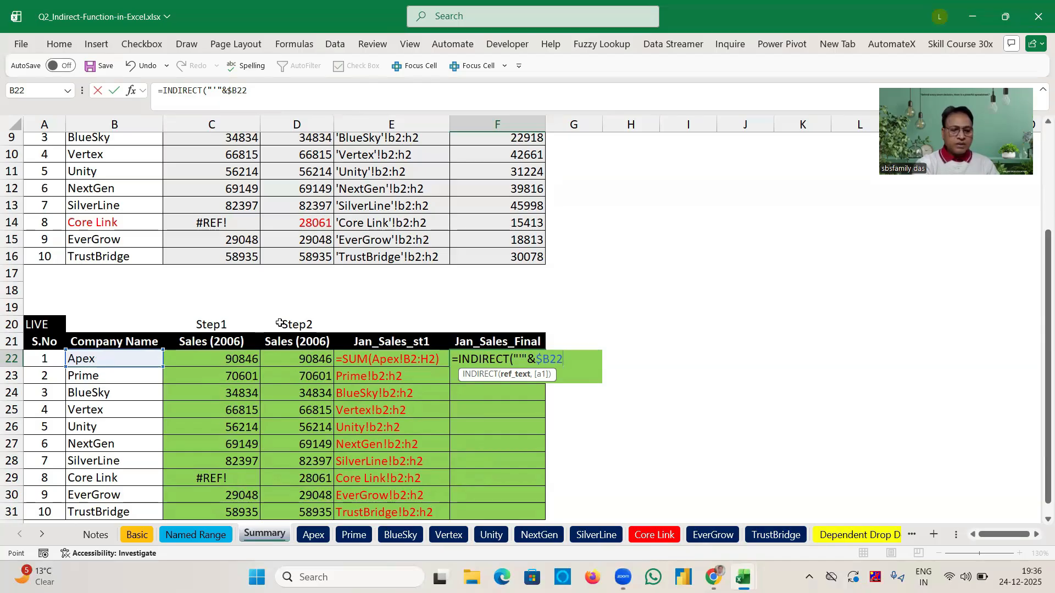
{"action": "type", "text": "&"}
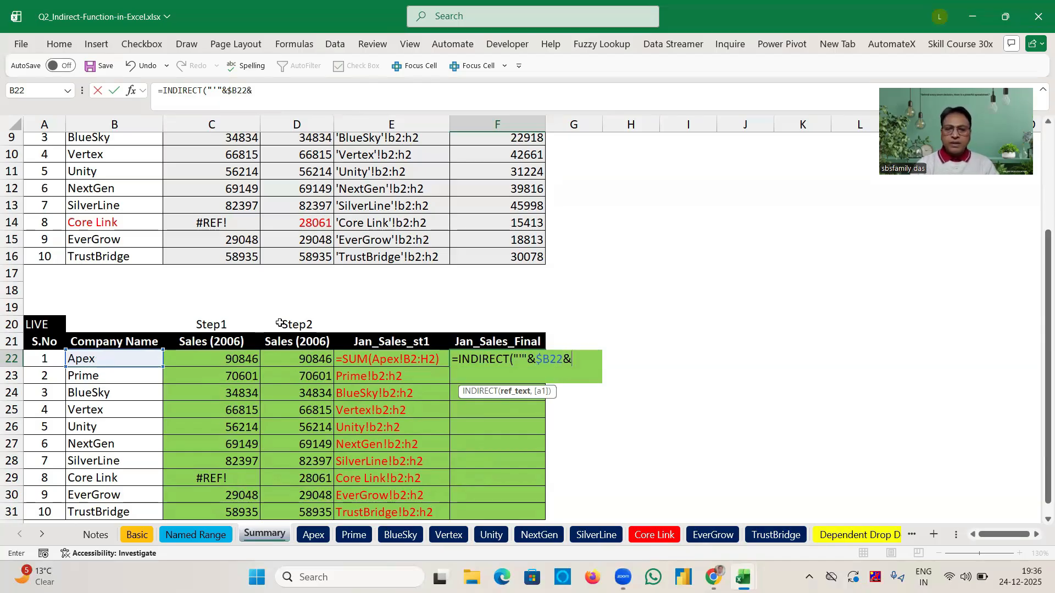
{"action": "type", "text": "\"'!"}
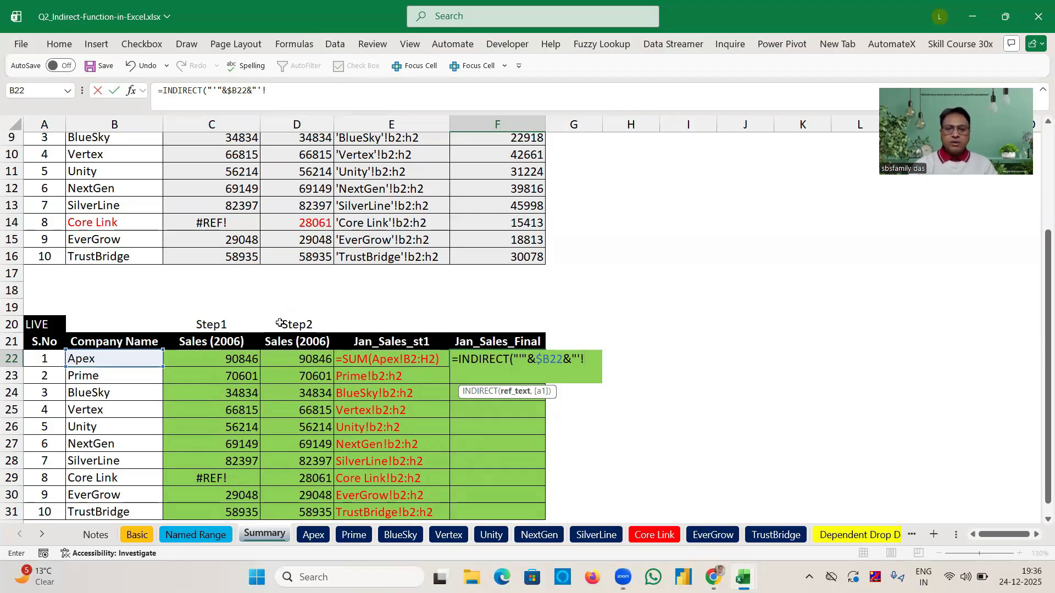
{"action": "type", "text": "b2"}
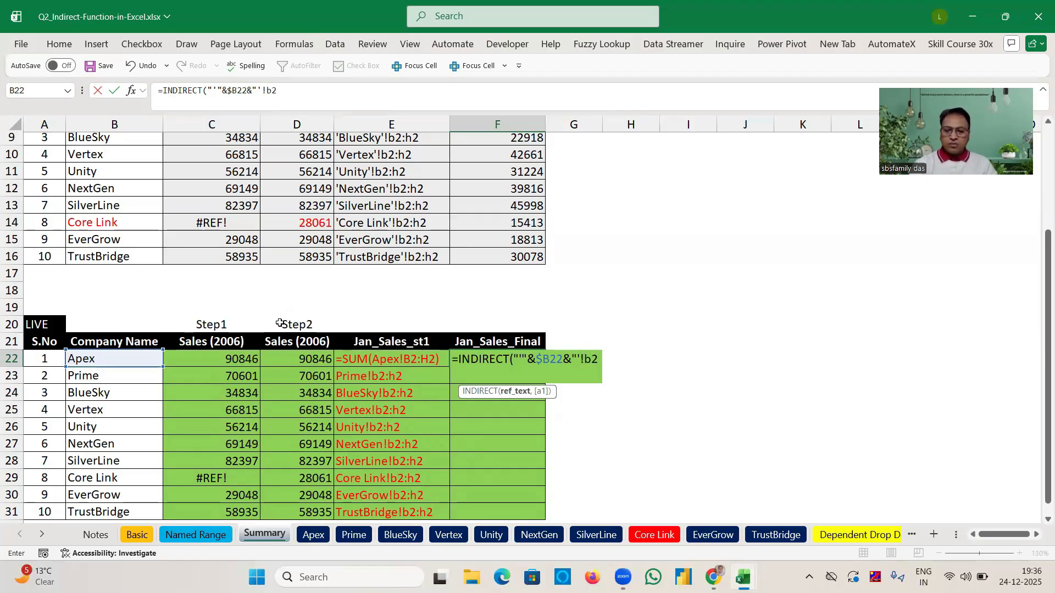
{"action": "type", "text": ":h2"}
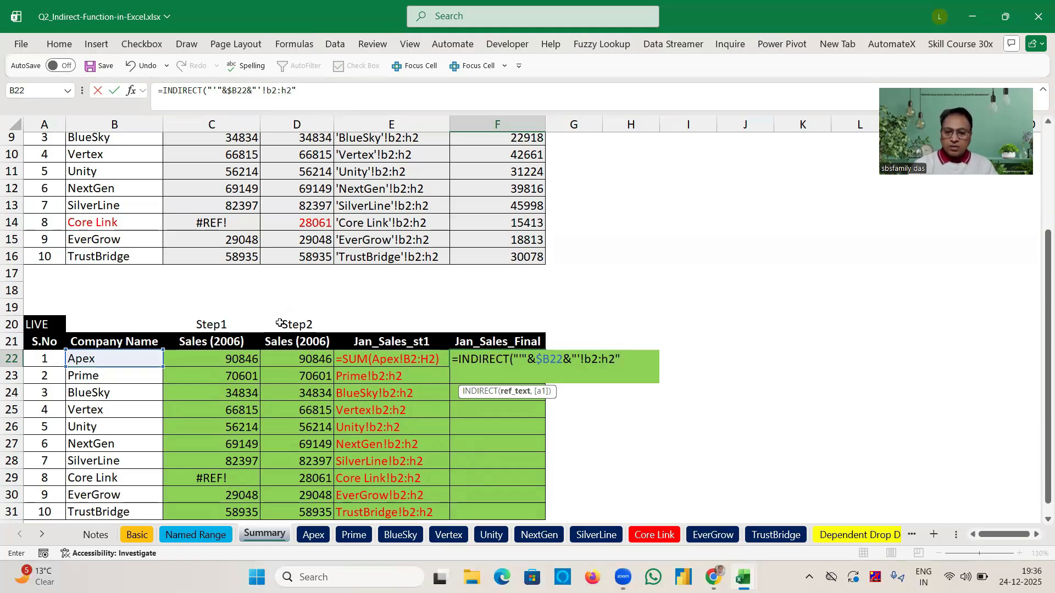
{"action": "type", "text": "\")"}
{"action": "key", "text": "Return"}
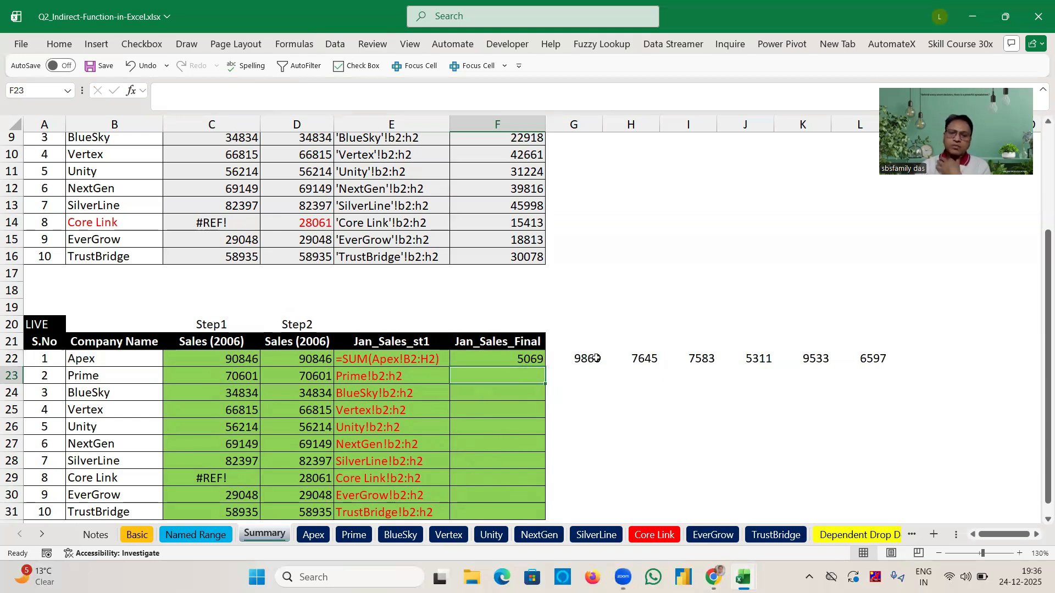
Wrap the INDIRECT formula in F22 in SUM and fill it down to F31 for all companies.
{"action": "left_click", "coordinate": [537, 360]}
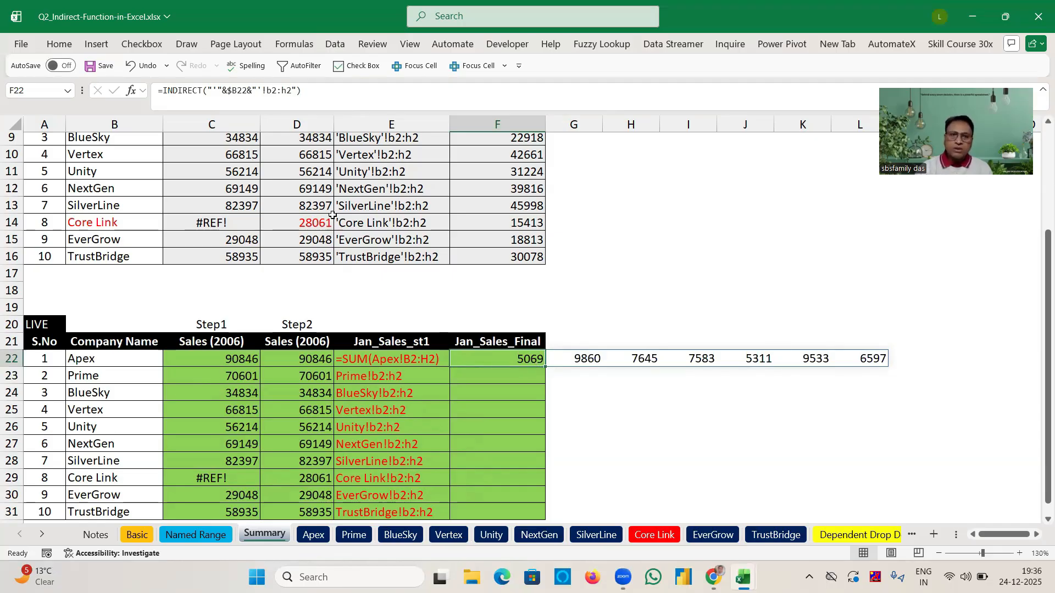
{"action": "left_click", "coordinate": [162, 95]}
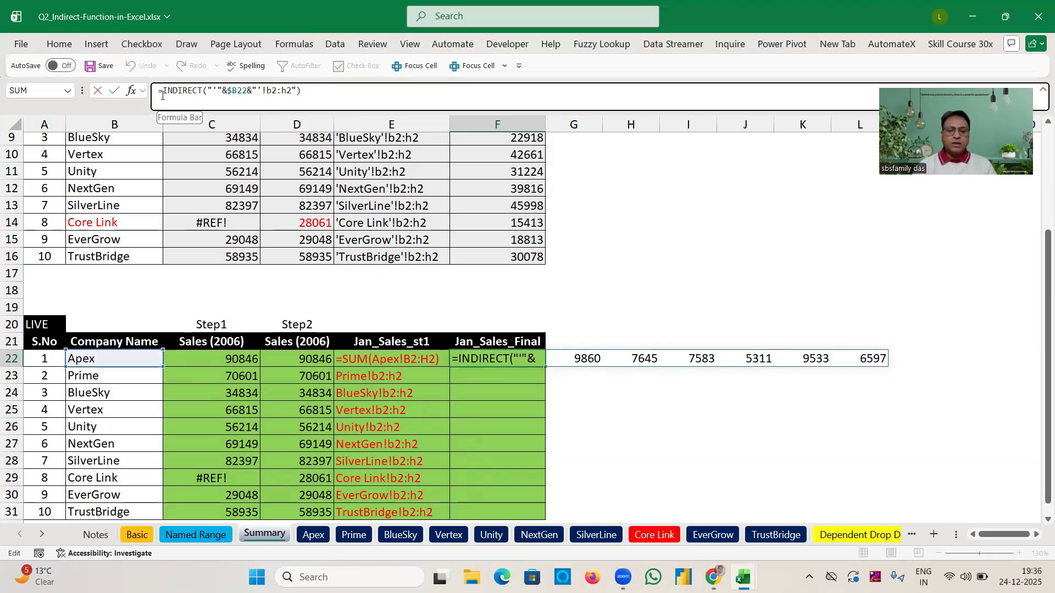
{"action": "type", "text": "su"}
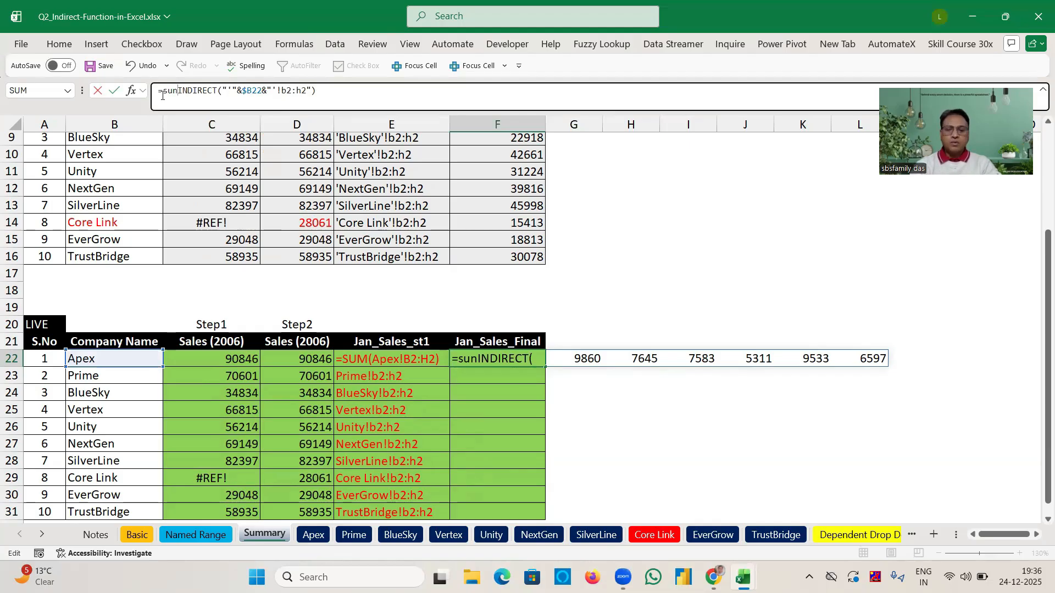
{"action": "type", "text": "m("}
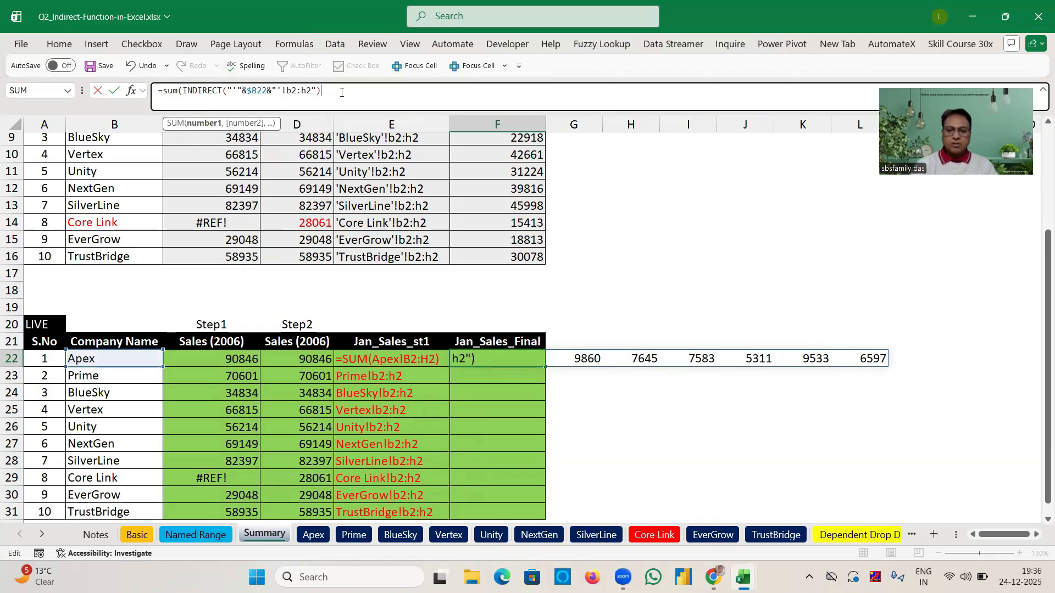
{"action": "key", "text": "Return"}
{"action": "left_click", "coordinate": [535, 360]}
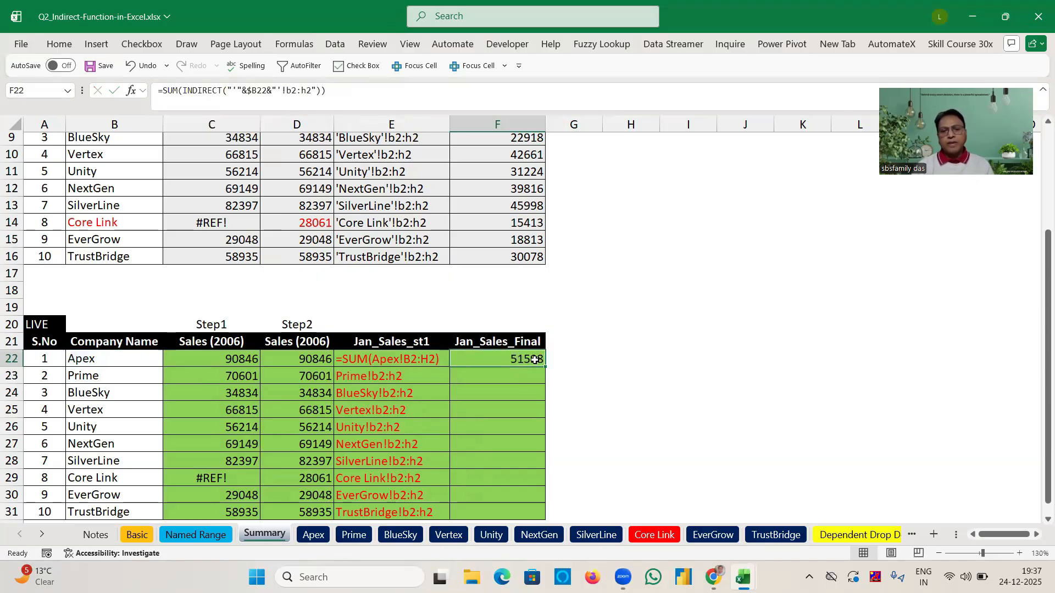
{"action": "double_click", "coordinate": [547, 368]}
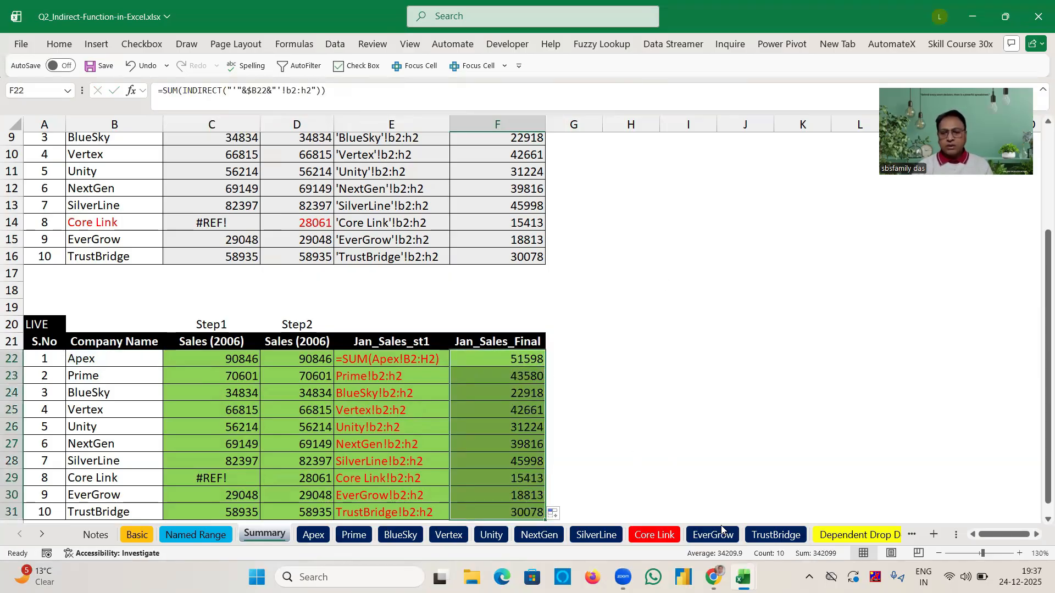
Compare the January rows on the TrustBridge and Vertex sheets with their Jan_Sales_Final values on the Summary sheet.
{"action": "left_click", "coordinate": [758, 534]}
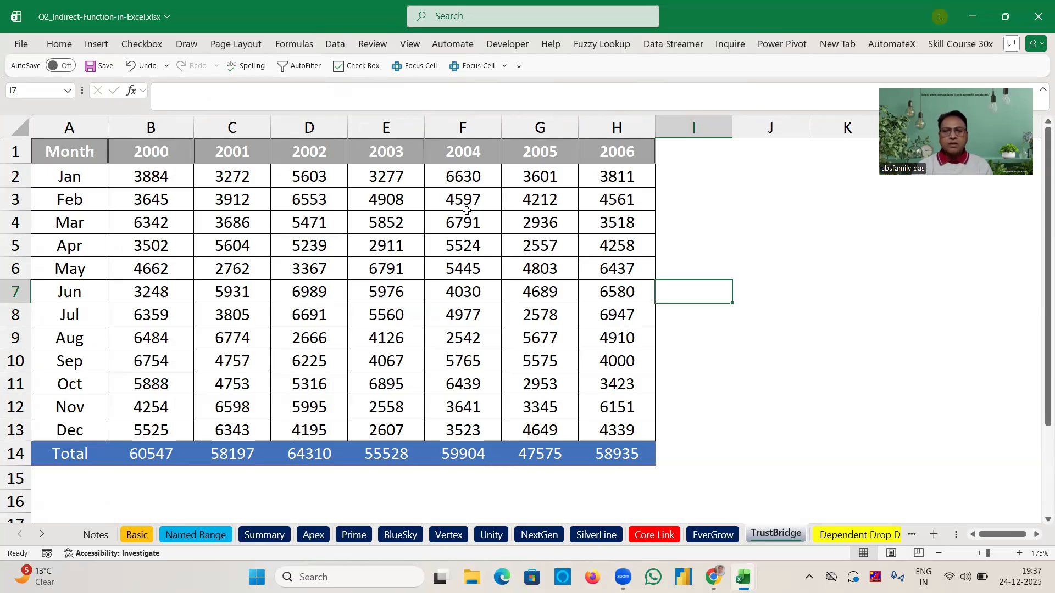
{"action": "left_click", "coordinate": [165, 171]}
{"action": "key", "text": "ctrl+shift+Right"}
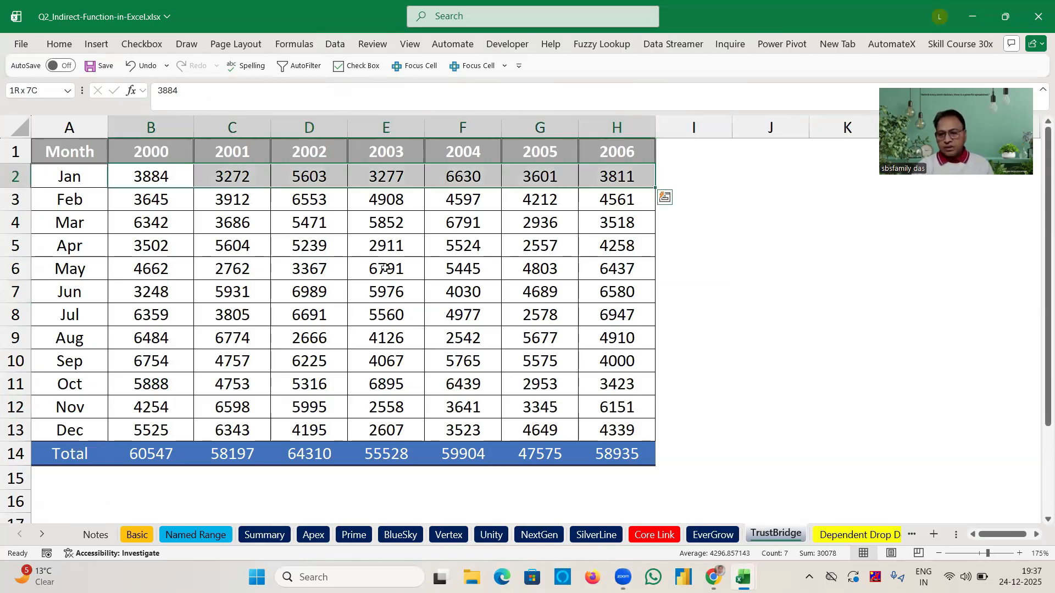
{"action": "left_click", "coordinate": [671, 346]}
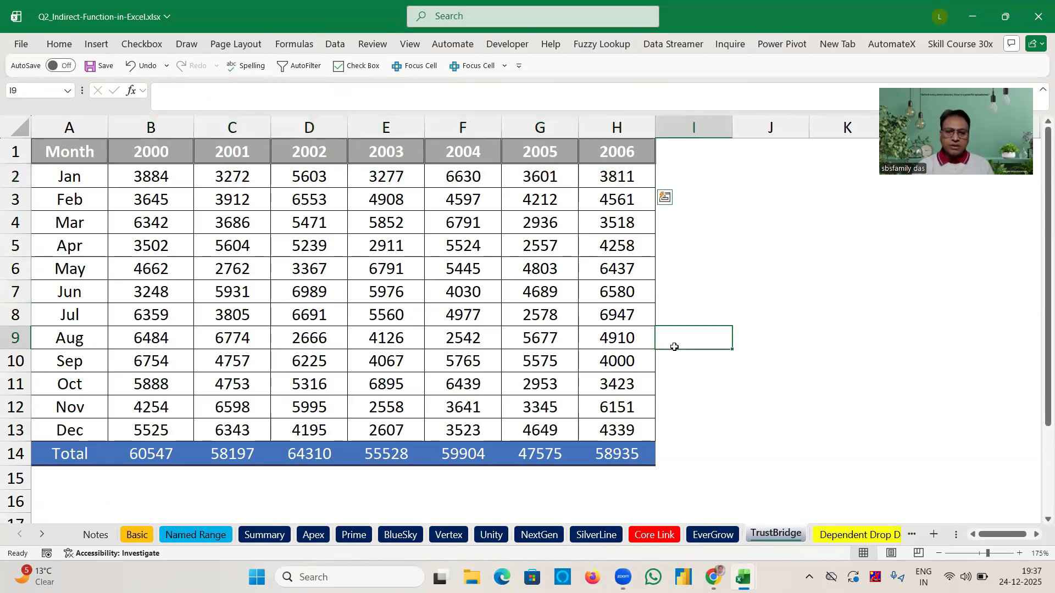
{"action": "left_click", "coordinate": [264, 534]}
{"action": "left_click", "coordinate": [516, 410]}
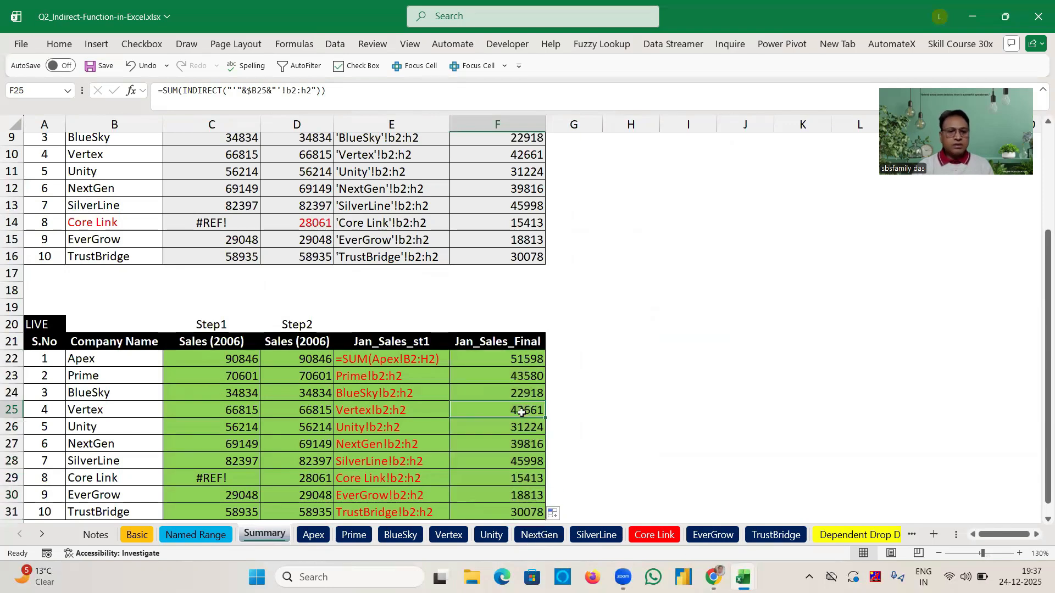
{"action": "left_click", "coordinate": [450, 536]}
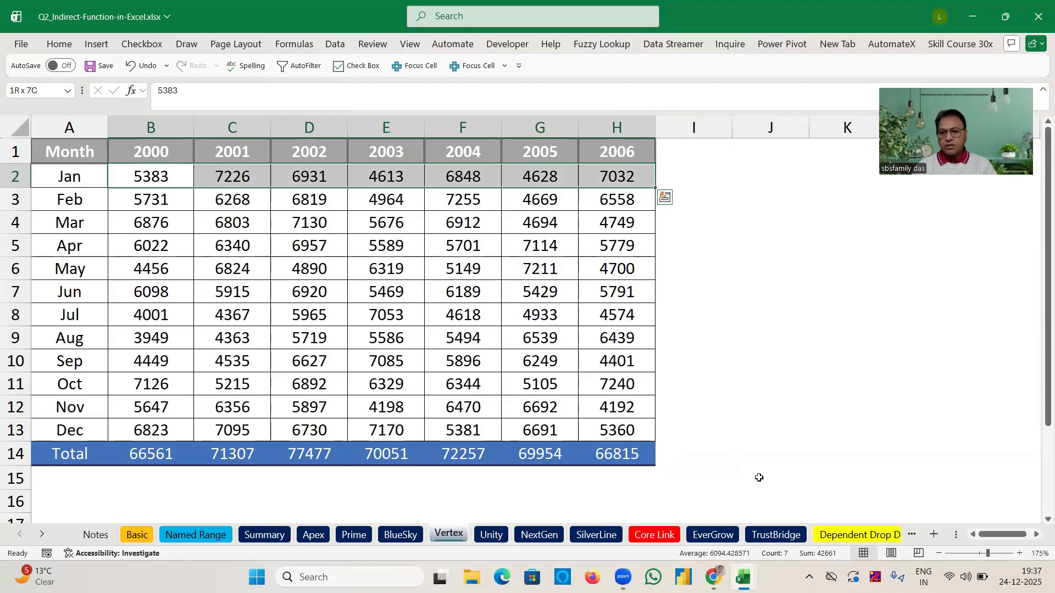
Save the workbook and open the Dependent Drop Down List sheet.
{"action": "left_click", "coordinate": [768, 434]}
{"action": "key", "text": "ctrl+s"}
{"action": "left_click", "coordinate": [765, 267]}
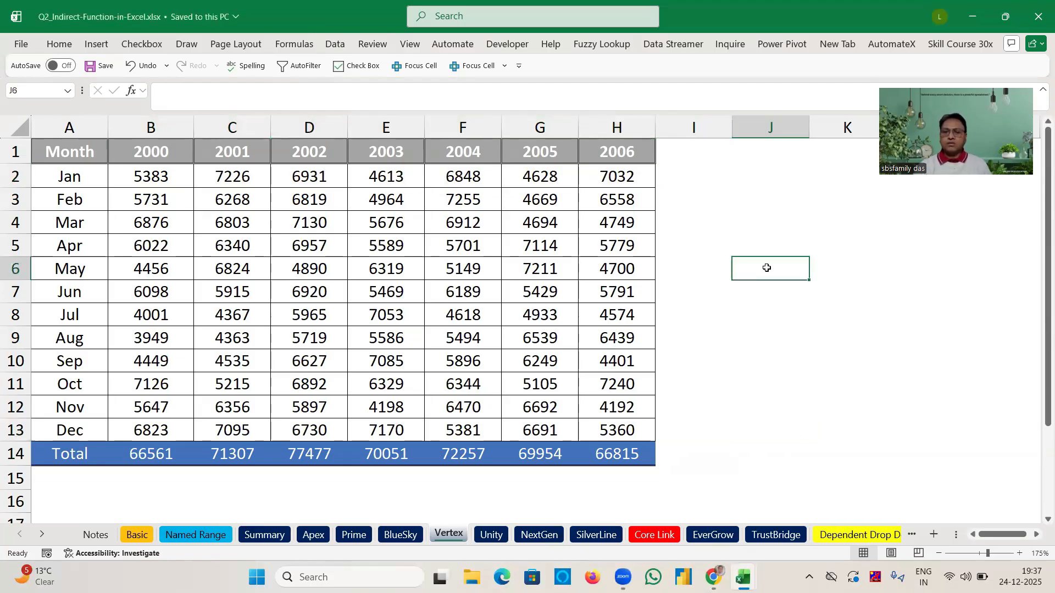
{"action": "left_click", "coordinate": [731, 355]}
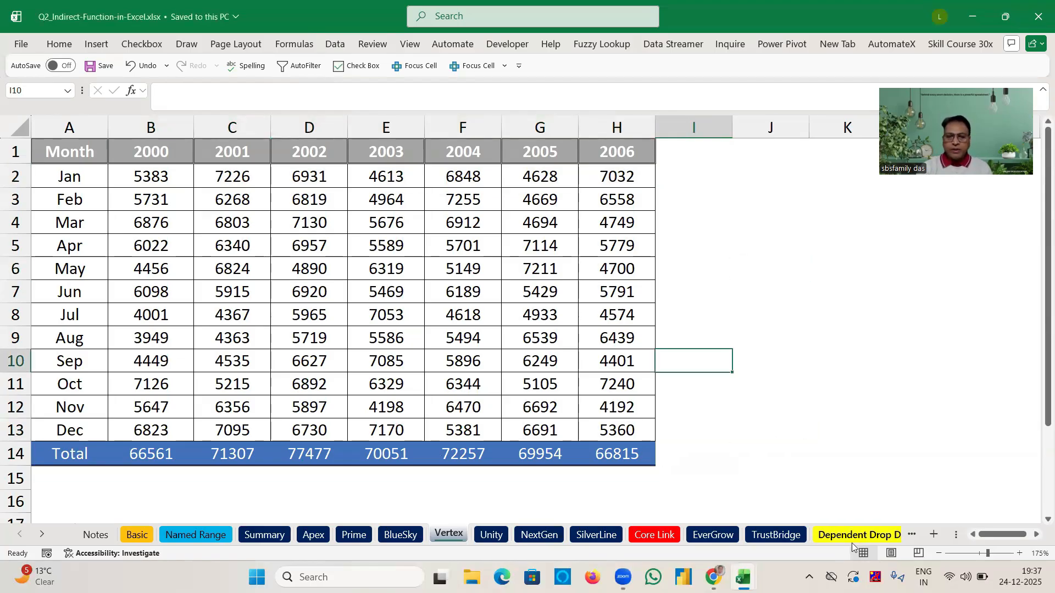
{"action": "left_click", "coordinate": [192, 534]}
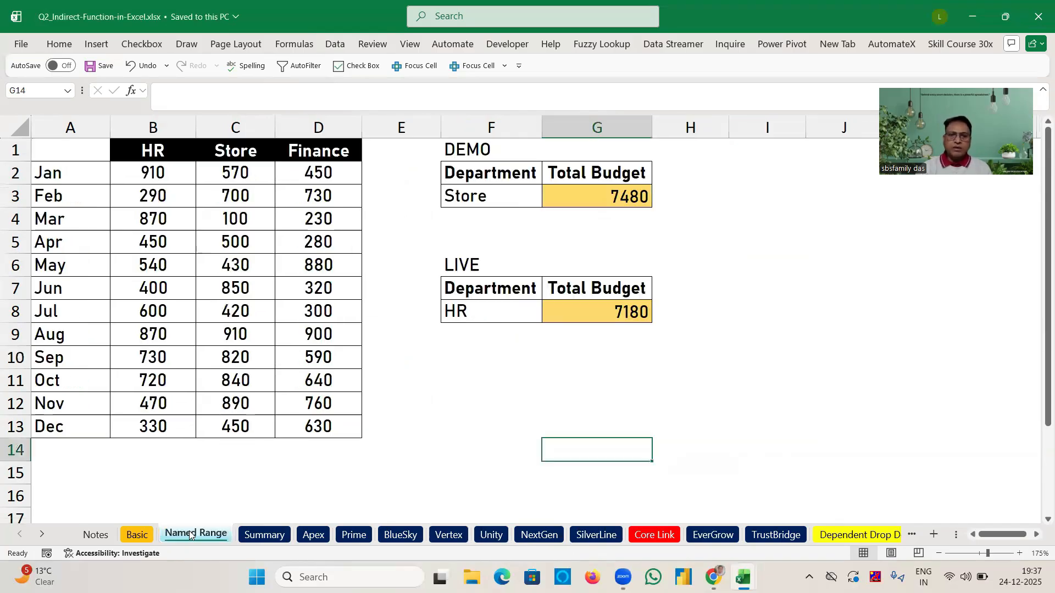
{"action": "left_click", "coordinate": [858, 534]}
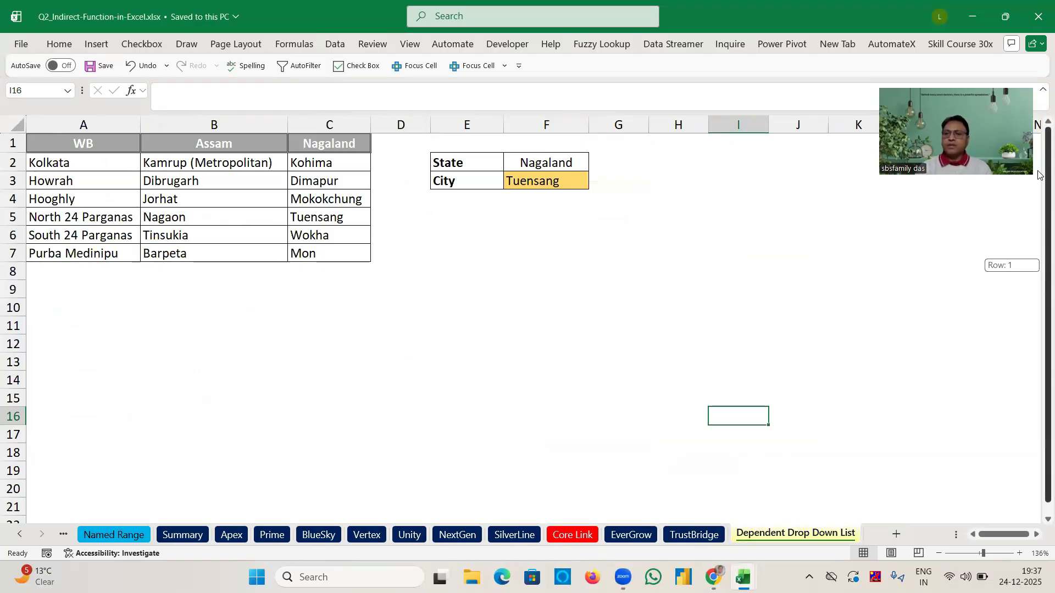
{"action": "left_click", "coordinate": [676, 267]}
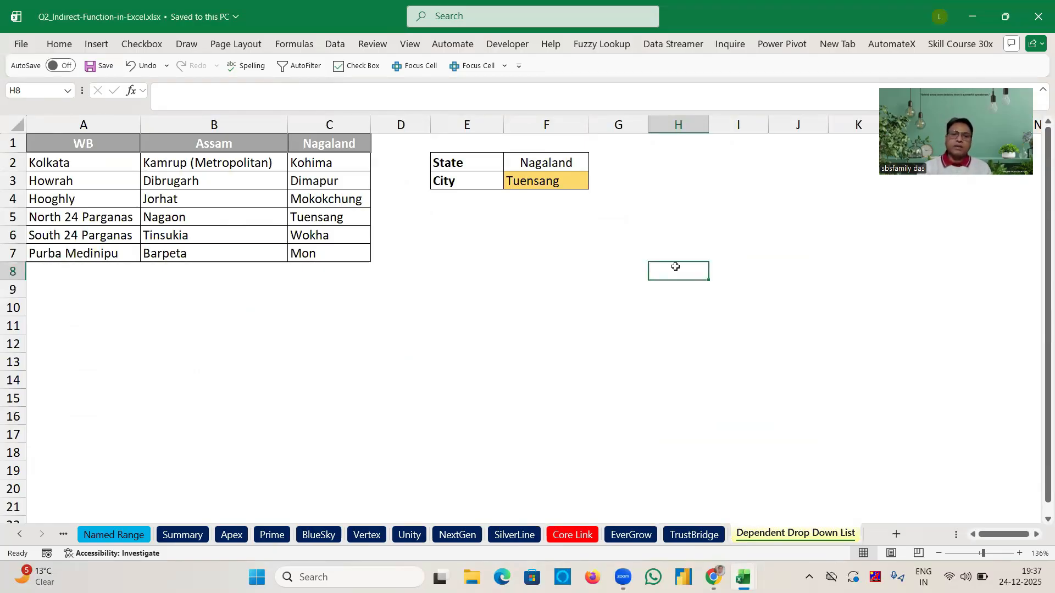
Choose WB as the State in F2 and display the matching City choices in F3.
{"action": "left_click", "coordinate": [560, 161]}
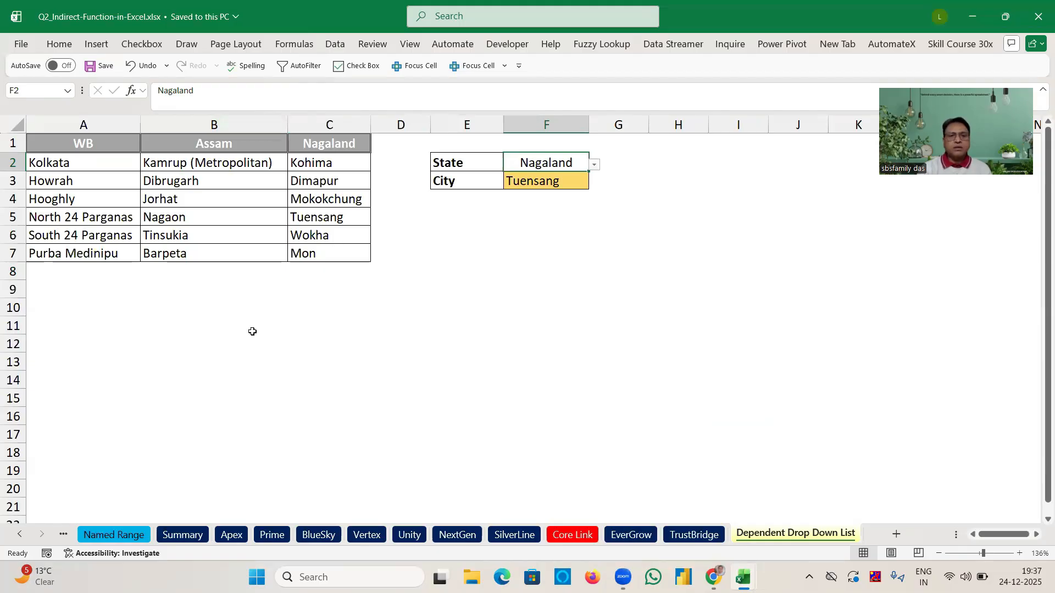
{"action": "left_click", "coordinate": [595, 167]}
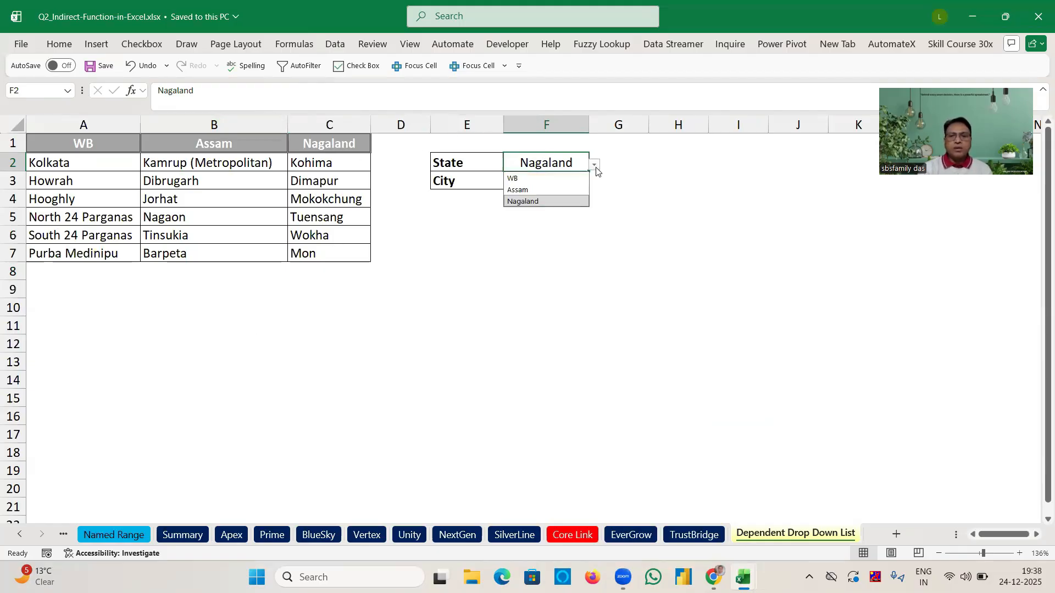
{"action": "left_click", "coordinate": [533, 179]}
{"action": "left_click", "coordinate": [559, 184]}
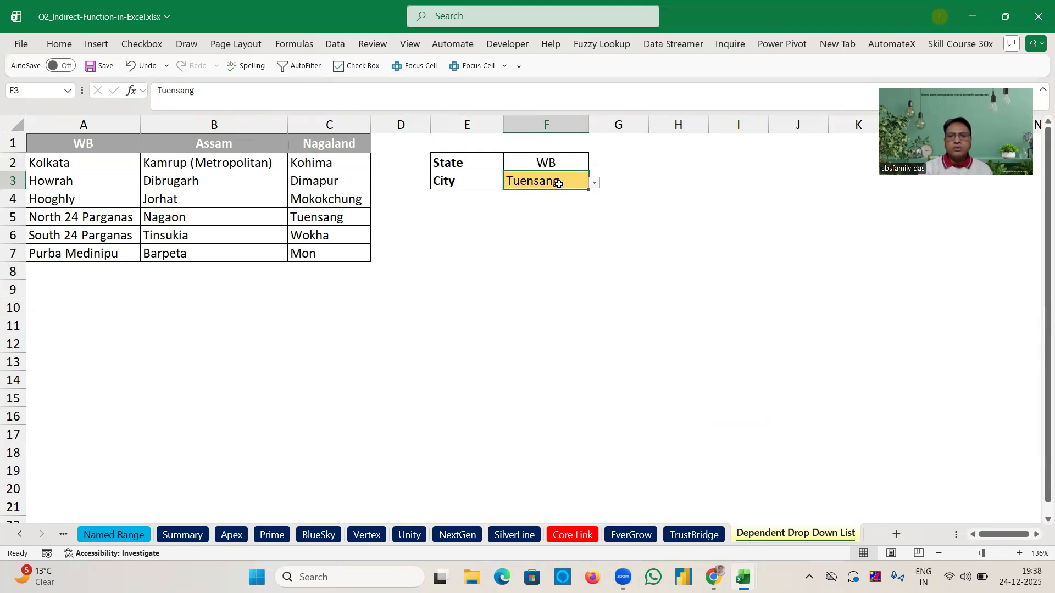
{"action": "left_click", "coordinate": [595, 185]}
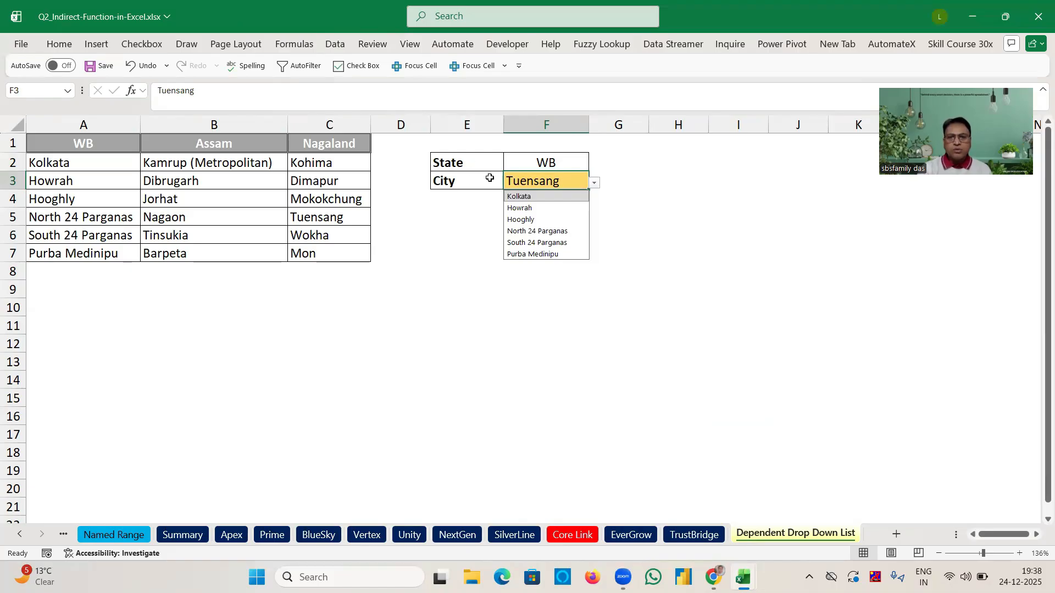
Choose Assam as the State in F2 and check the matching City choices in F3.
{"action": "left_click", "coordinate": [547, 160]}
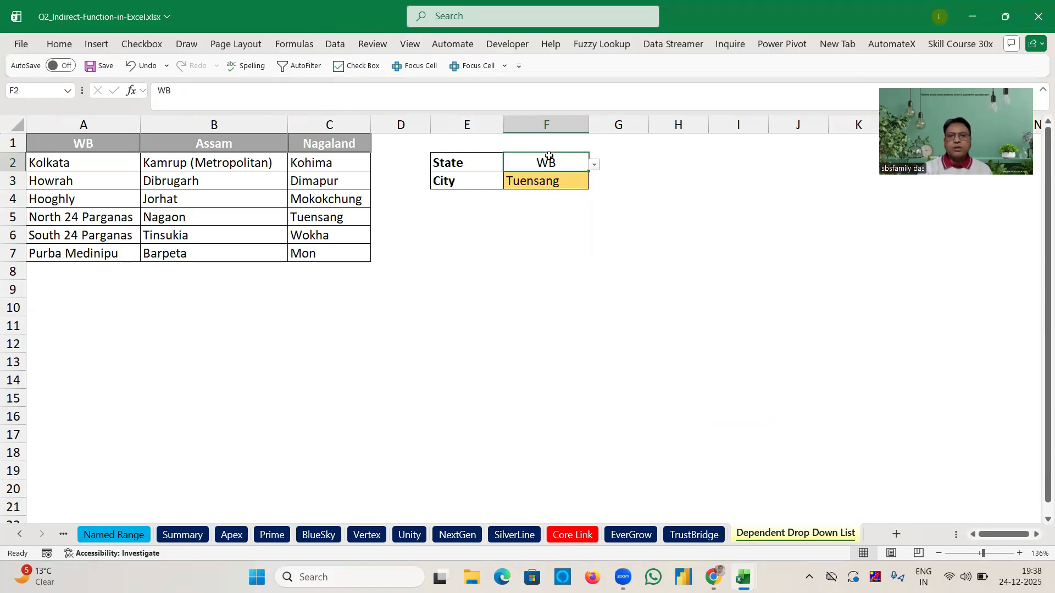
{"action": "left_click", "coordinate": [597, 165]}
{"action": "left_click", "coordinate": [550, 191]}
{"action": "left_click", "coordinate": [563, 183]}
{"action": "left_click", "coordinate": [596, 187]}
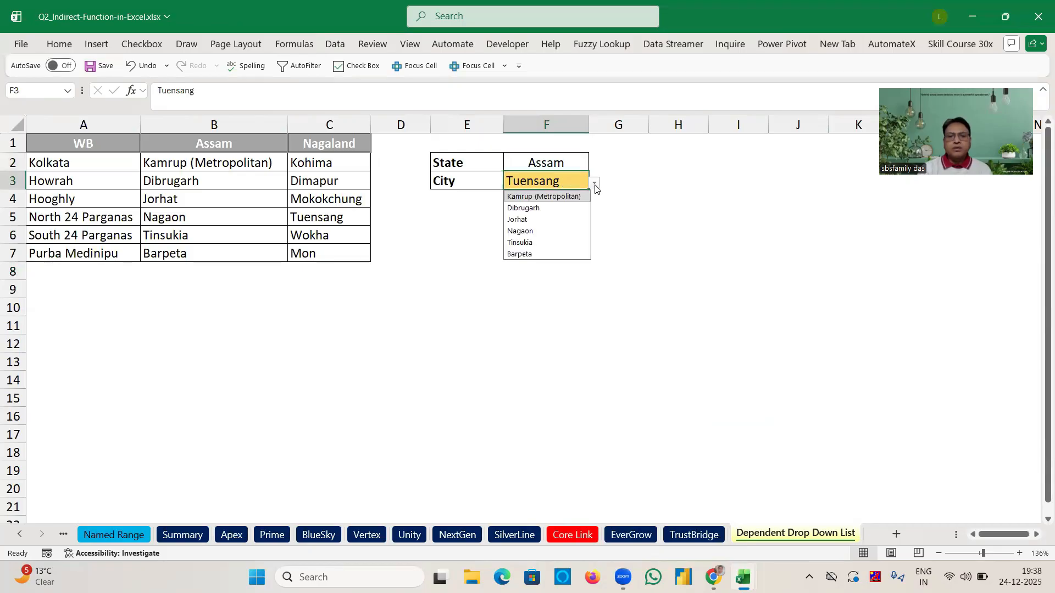
{"action": "left_click", "coordinate": [662, 261]}
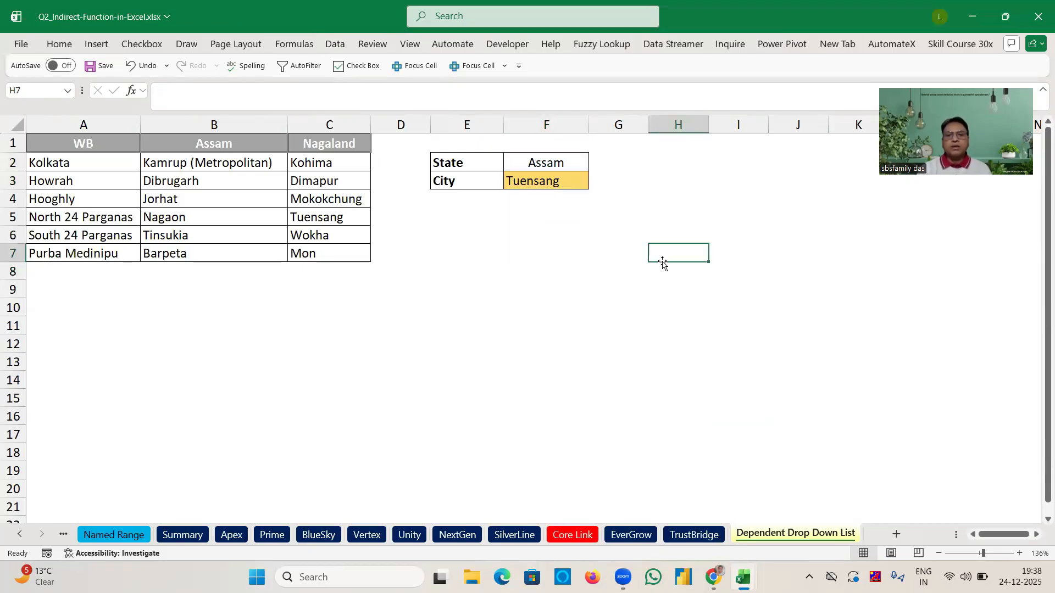
Copy the State and City block E2:F3 to E7 and clear the copied city in F8.
{"action": "left_click", "coordinate": [467, 161]}
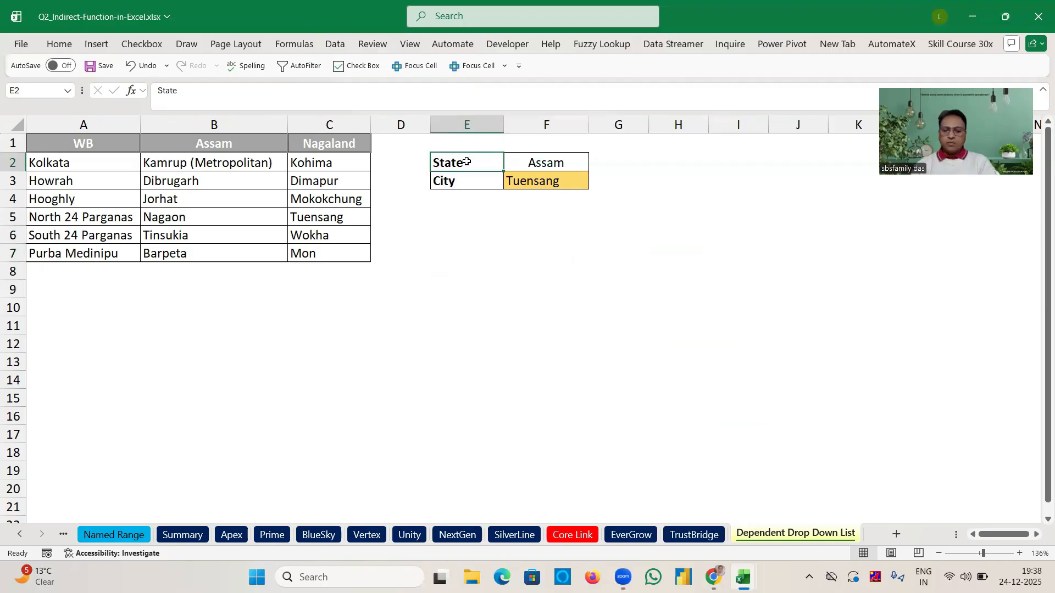
{"action": "key", "text": "shift+Right"}
{"action": "key", "text": "shift+Down"}
{"action": "key", "text": "ctrl+c"}
{"action": "left_click", "coordinate": [463, 254]}
{"action": "key", "text": "ctrl+v"}
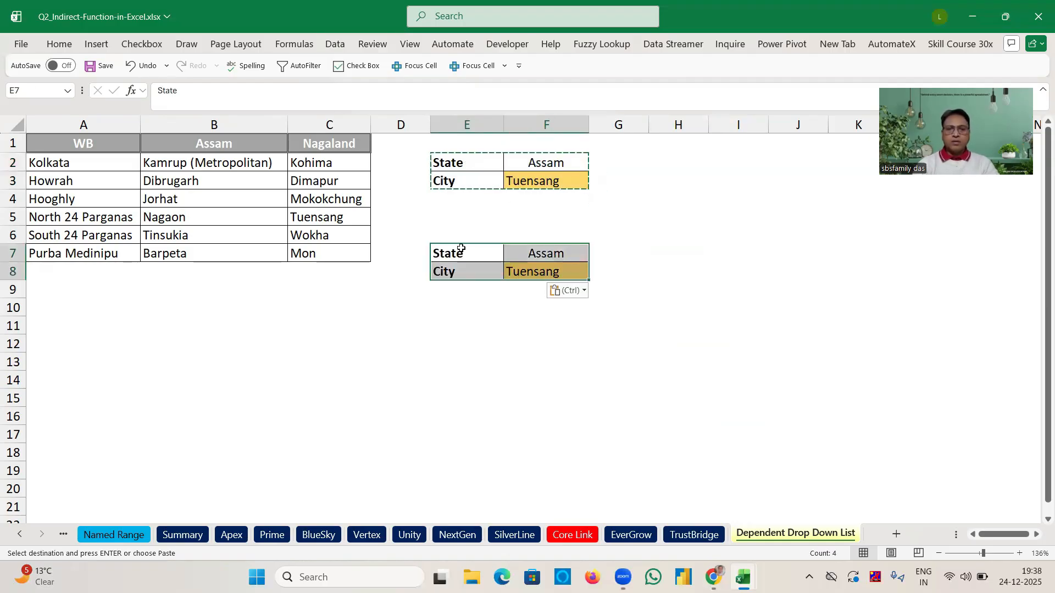
{"action": "left_click", "coordinate": [579, 272]}
{"action": "key", "text": "Delete"}
{"action": "left_click", "coordinate": [651, 266]}
Check the copied State list in F7 and clear all data validation from that cell.
{"action": "left_click", "coordinate": [562, 255]}
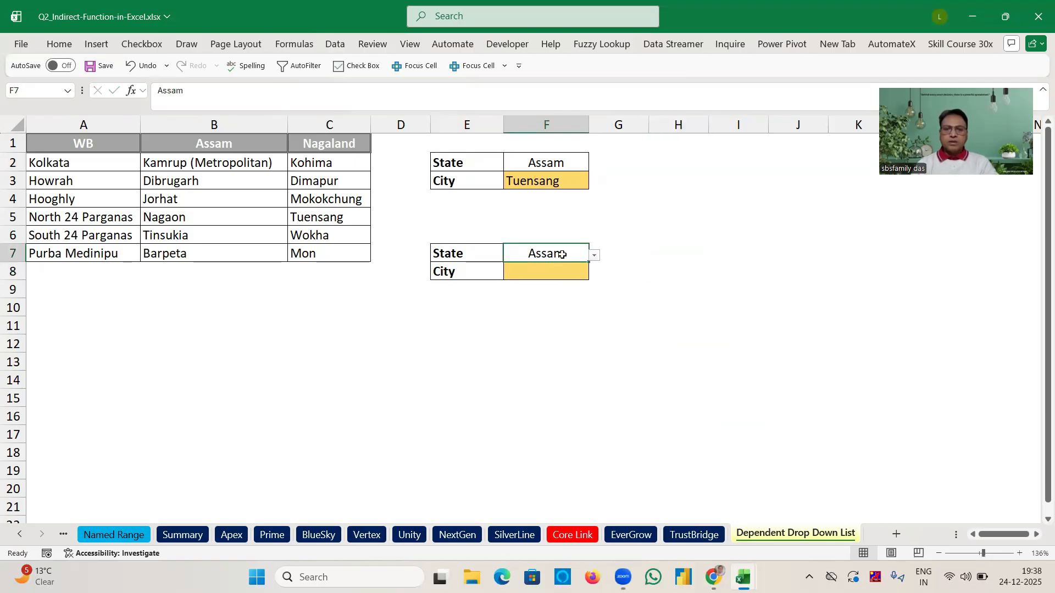
{"action": "left_click", "coordinate": [595, 256]}
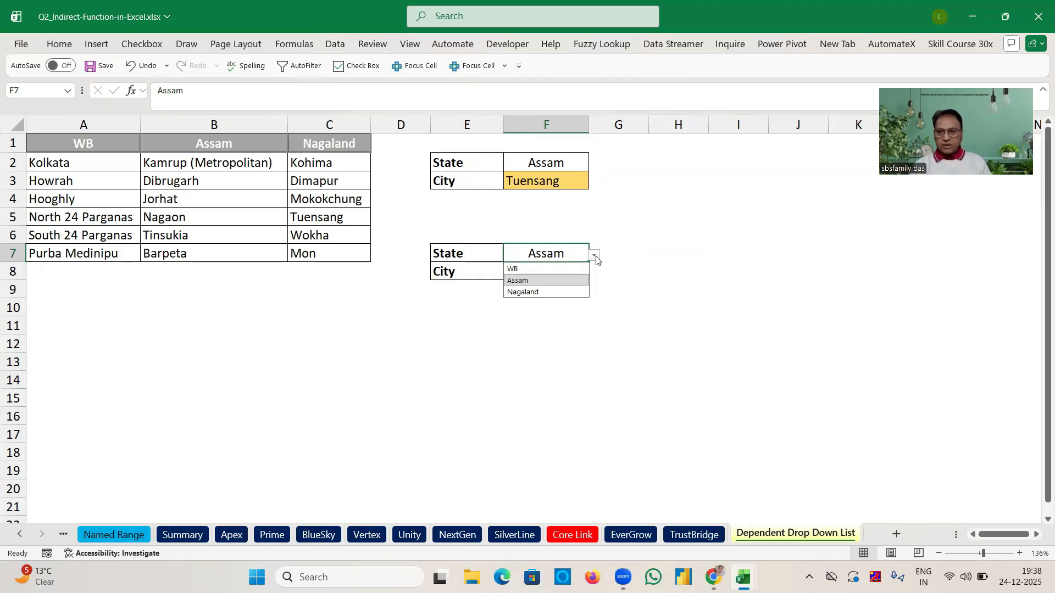
{"action": "left_click", "coordinate": [625, 254]}
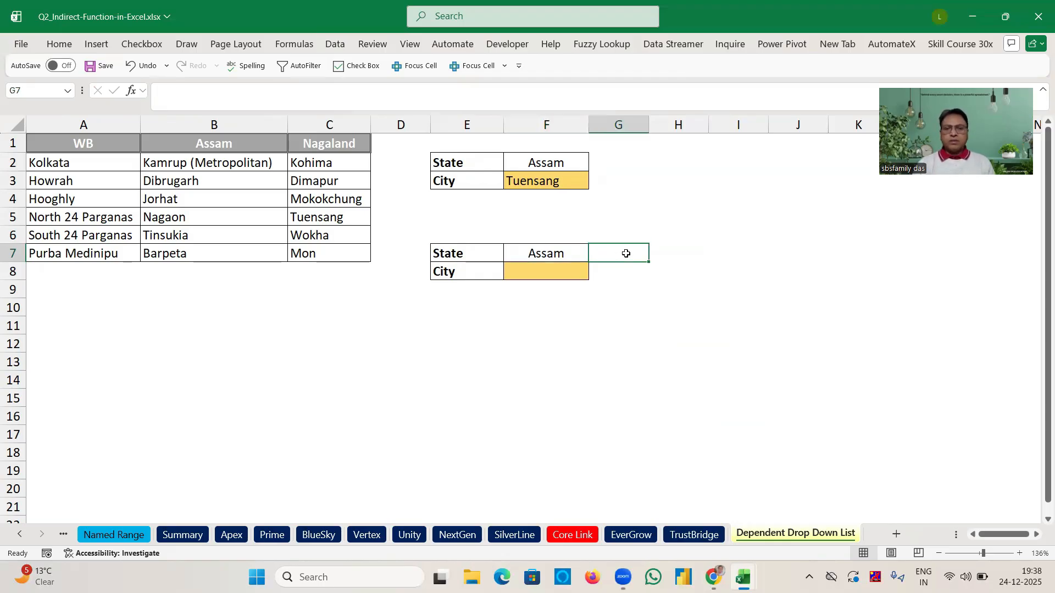
{"action": "left_click", "coordinate": [562, 252]}
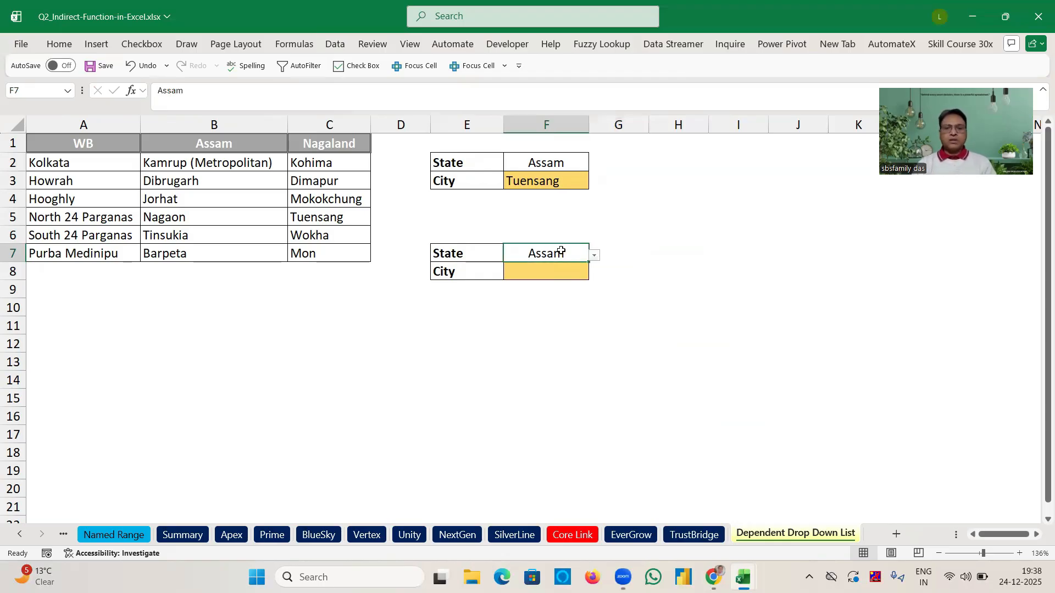
{"action": "key", "text": "alt"}
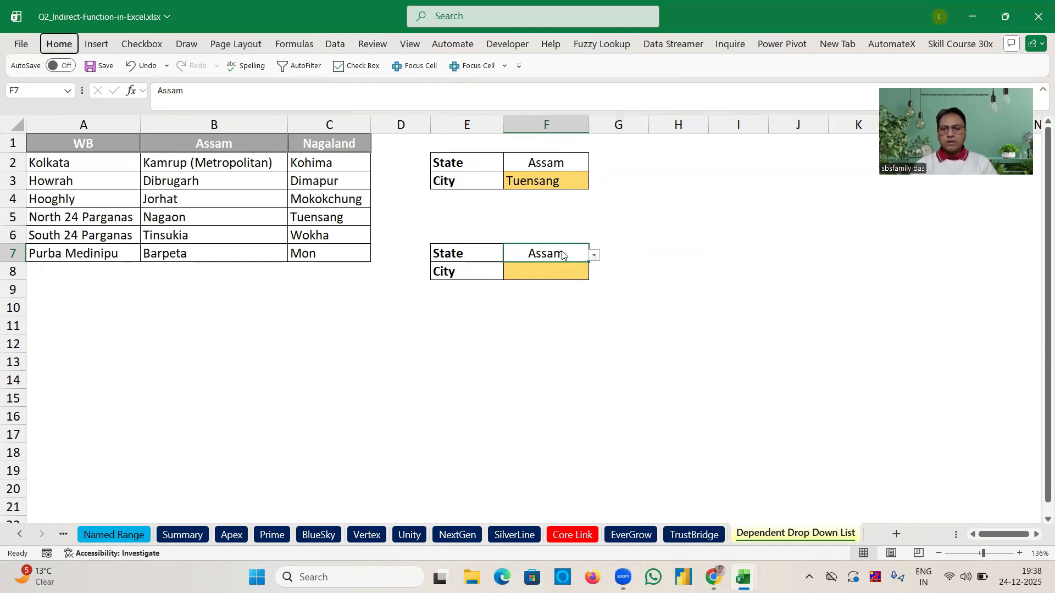
{"action": "key", "text": "a"}
{"action": "key", "text": "v"}
{"action": "key", "text": "v"}
{"action": "left_click", "coordinate": [652, 253]}
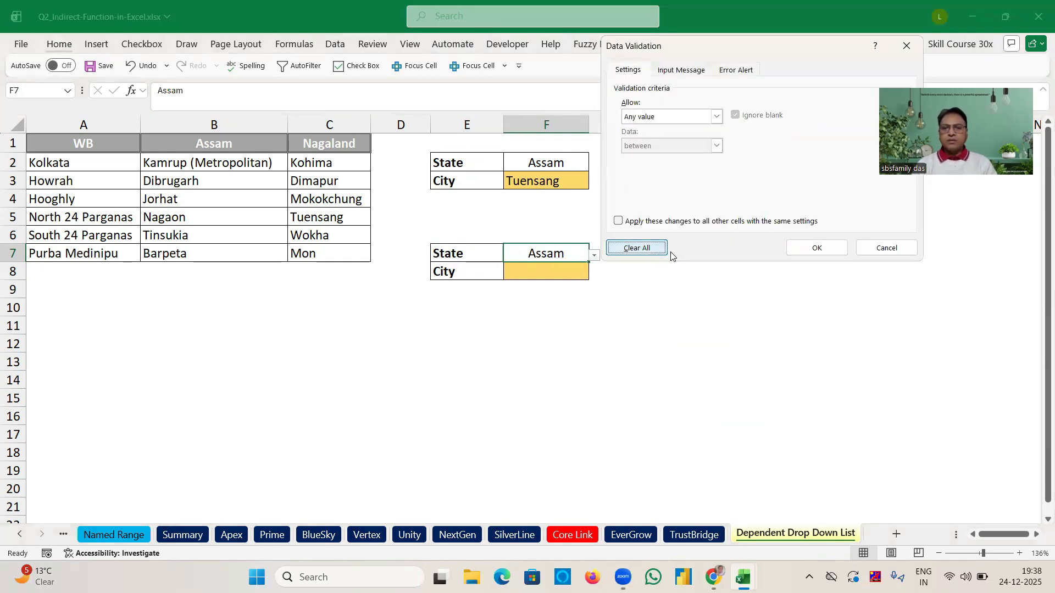
{"action": "left_click", "coordinate": [810, 250]}
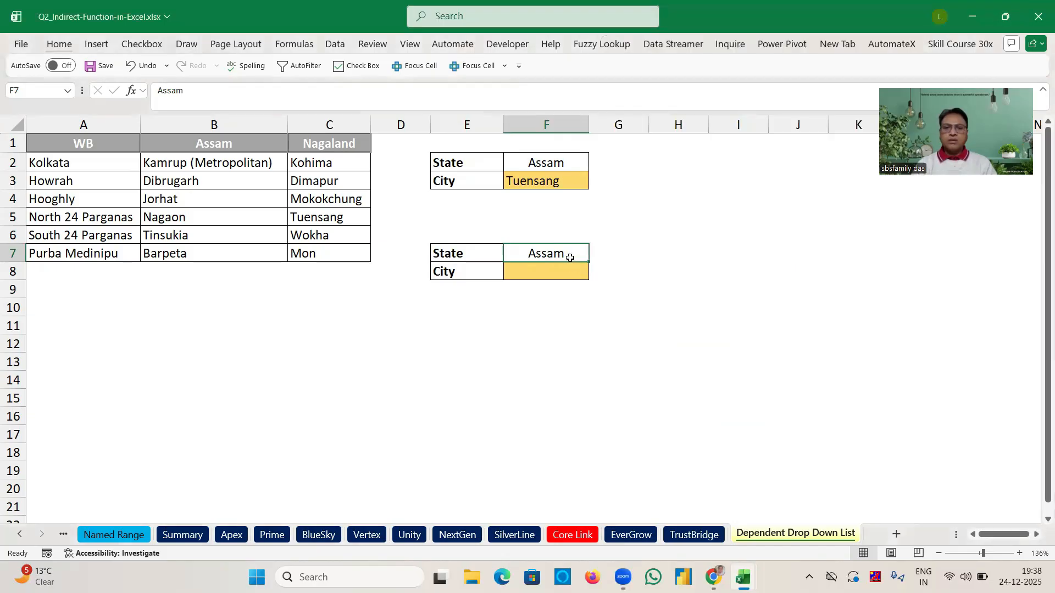
Set up a List data validation for State cell F7, taking its source from the state headers in row 1.
{"action": "key", "text": "alt"}
{"action": "key", "text": "a"}
{"action": "key", "text": "v"}
{"action": "key", "text": "v"}
{"action": "left_click", "coordinate": [718, 116]}
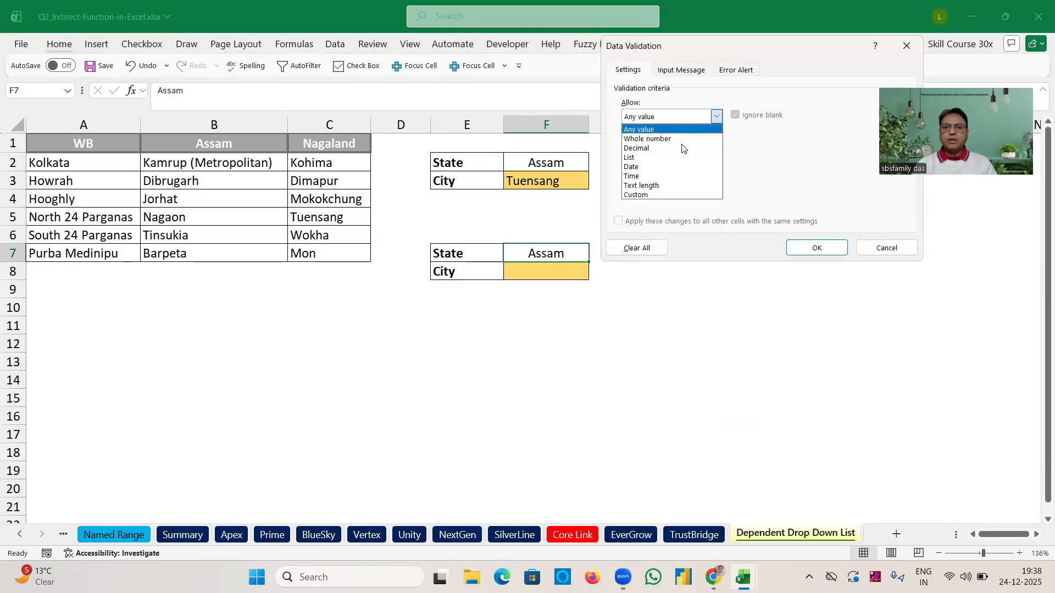
{"action": "left_click", "coordinate": [655, 159]}
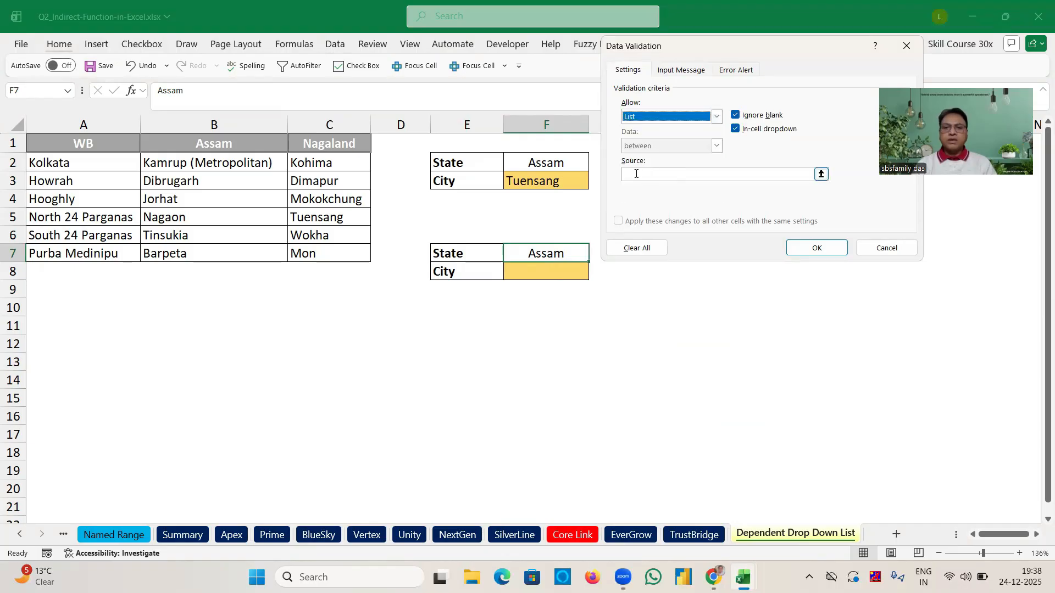
{"action": "left_click", "coordinate": [636, 173]}
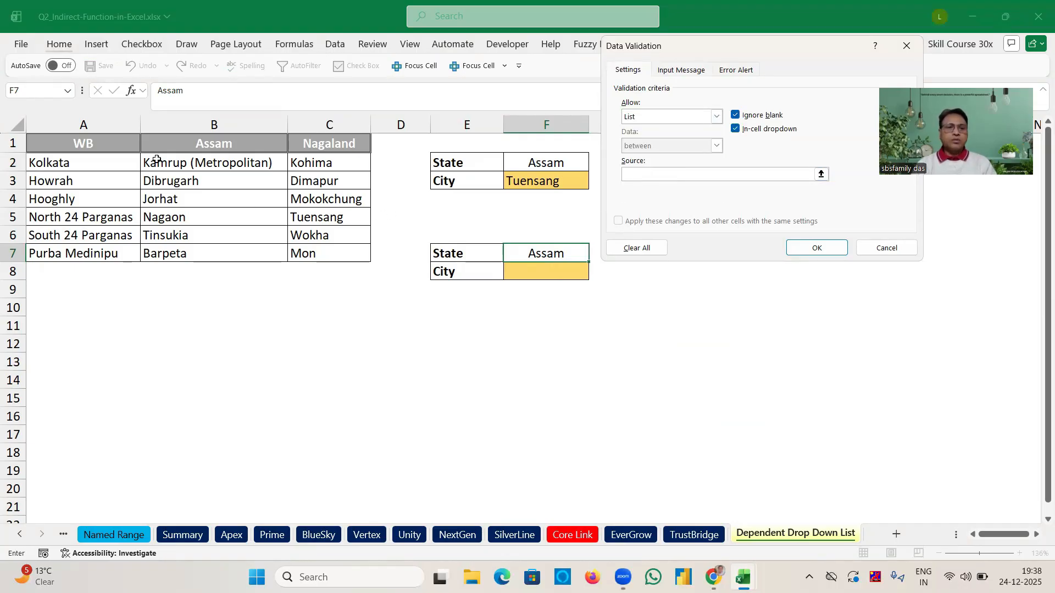
{"action": "left_click", "coordinate": [94, 145]}
{"action": "key", "text": "ctrl+z"}
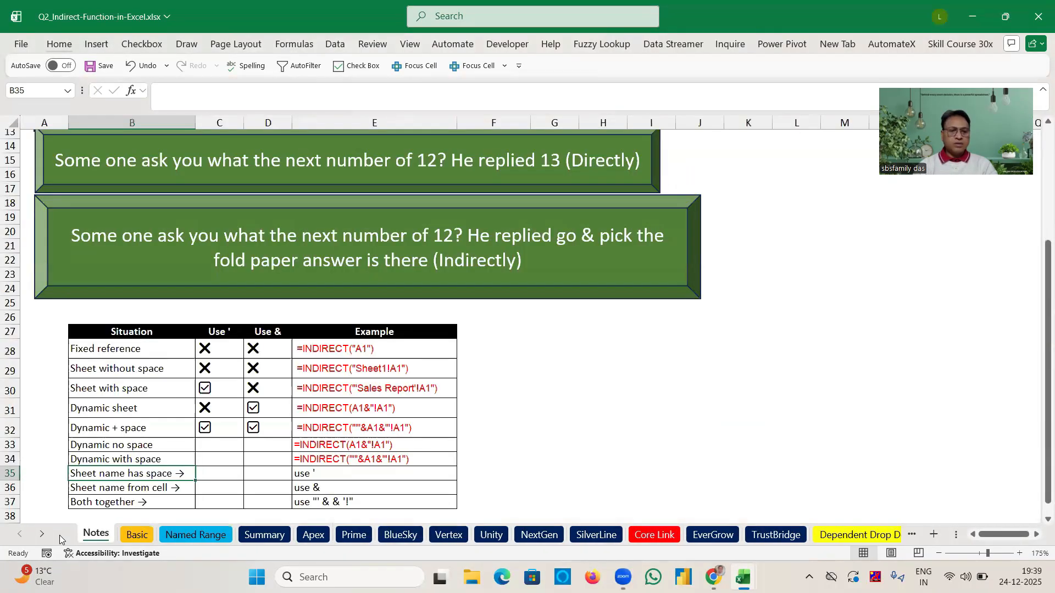
Review the Notes sheet and examine the WB and Assam city columns with their headers on the Dependent Drop Down List sheet.
{"action": "scroll", "coordinate": [1039, 299], "scroll_direction": "up", "scroll_amount": 4}
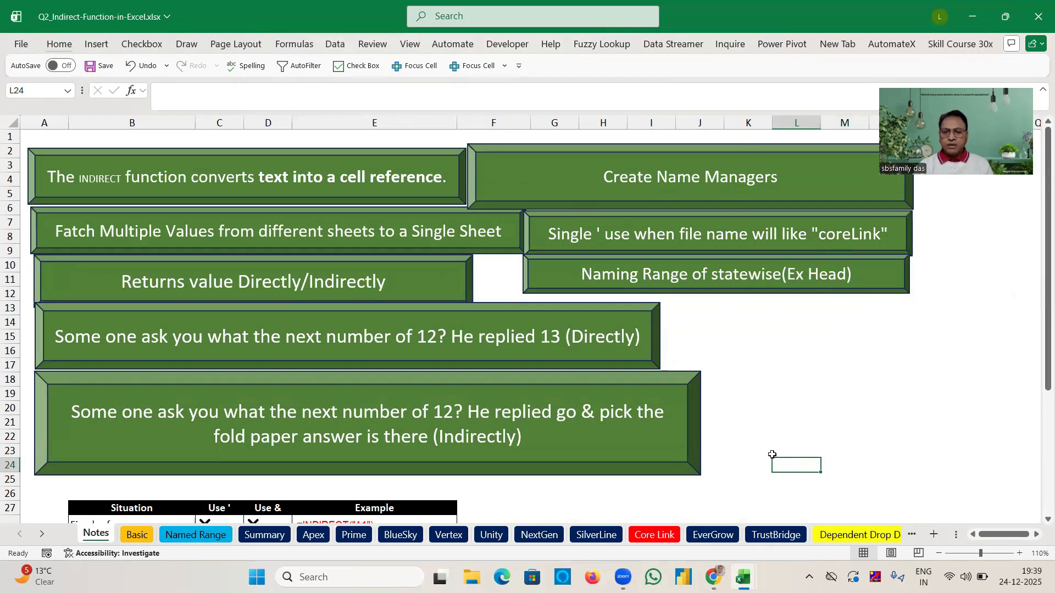
{"action": "left_click", "coordinate": [848, 536]}
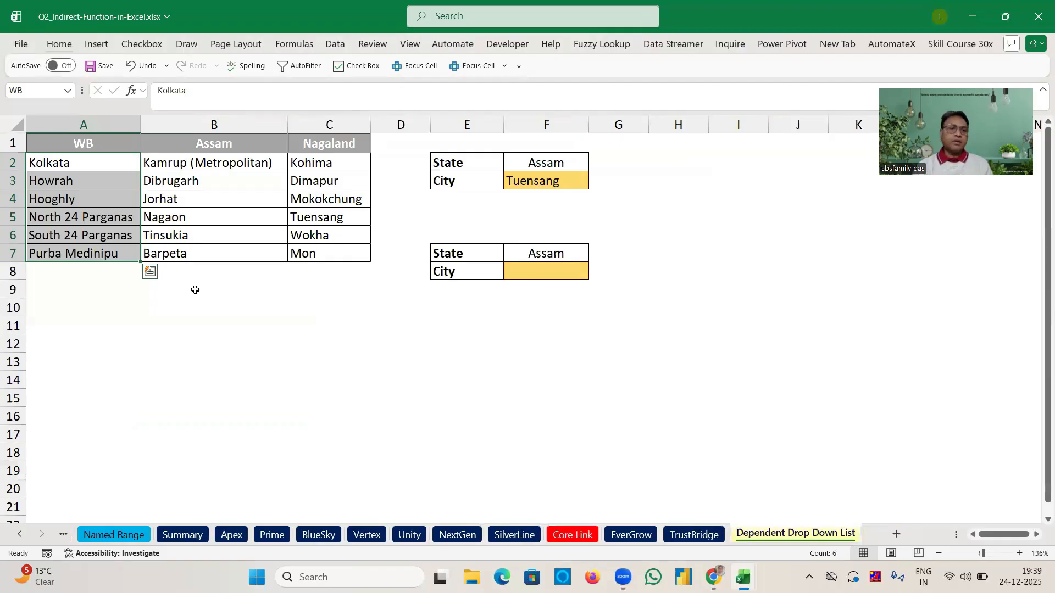
{"action": "left_click", "coordinate": [93, 143]}
{"action": "key", "text": "ctrl+shift+Down"}
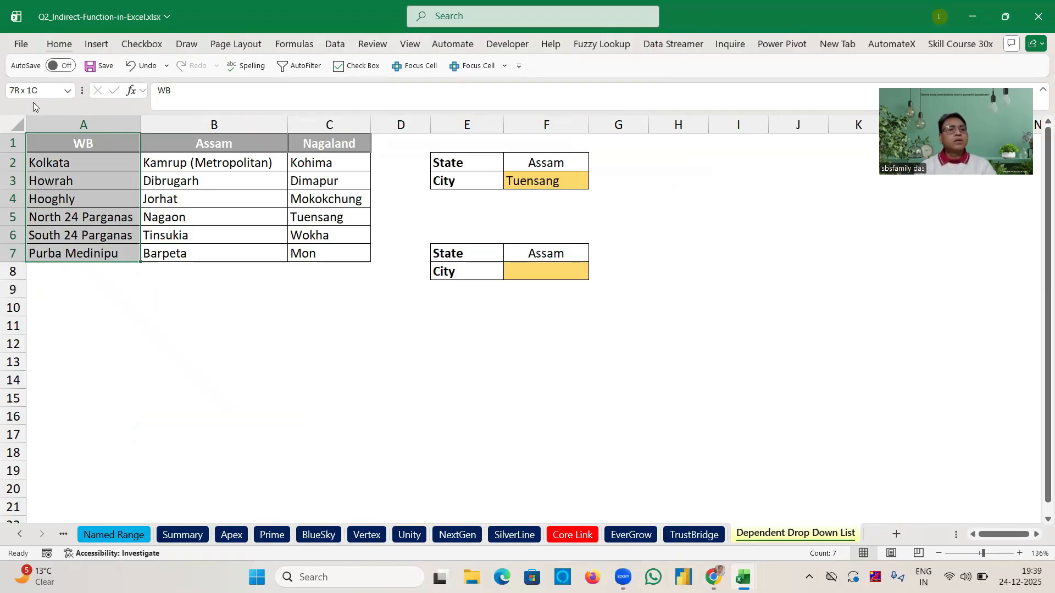
{"action": "left_click", "coordinate": [195, 146]}
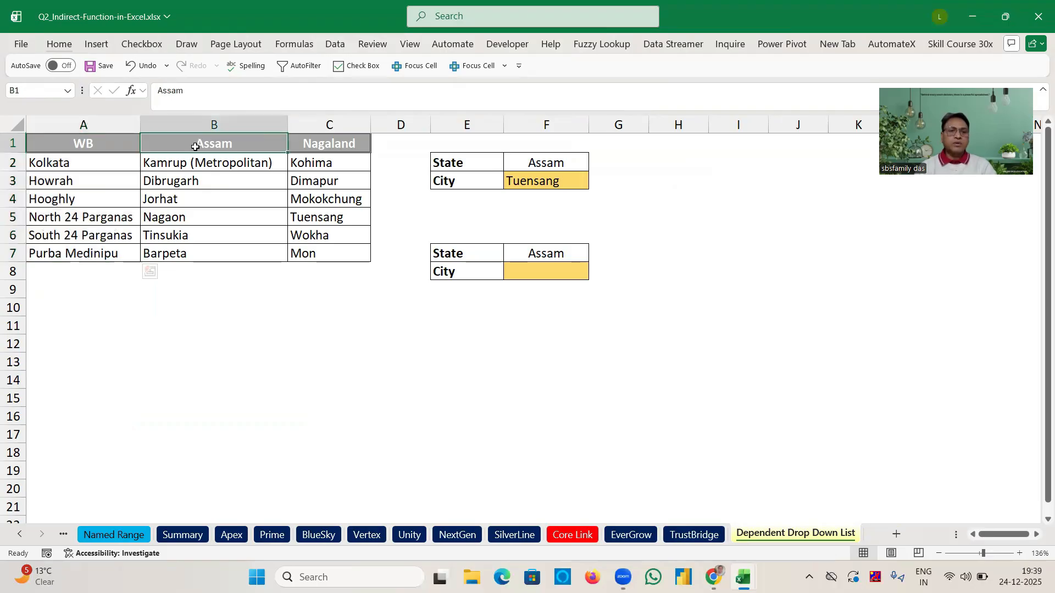
{"action": "key", "text": "ctrl+shift+Down"}
{"action": "left_click", "coordinate": [130, 163]}
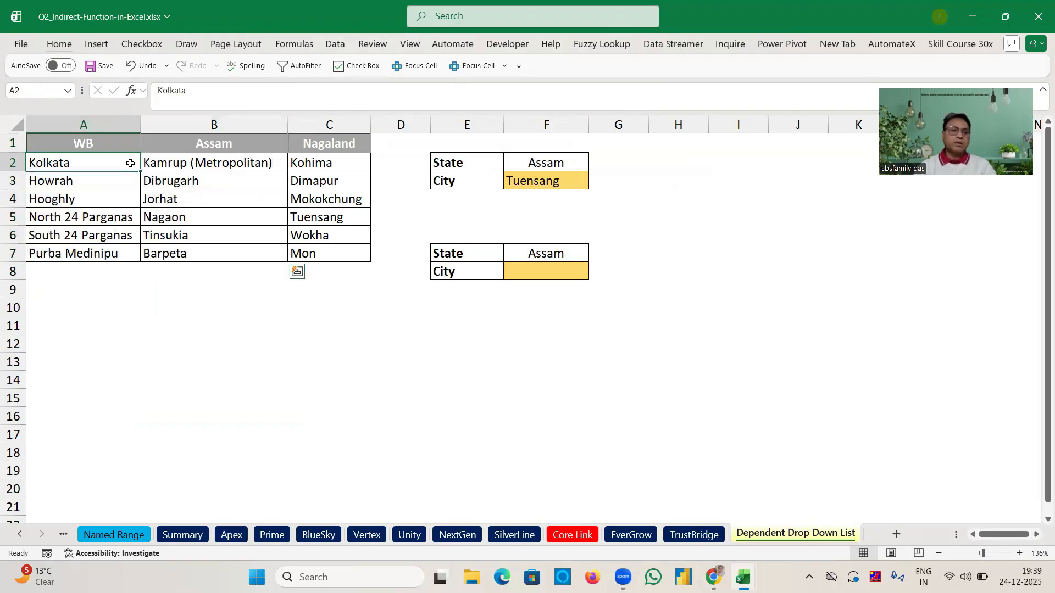
Check the range names of the WB, Assam and Nagaland city lists by selecting rows 2 to 7 of each column.
{"action": "key", "text": "ctrl+shift+Down"}
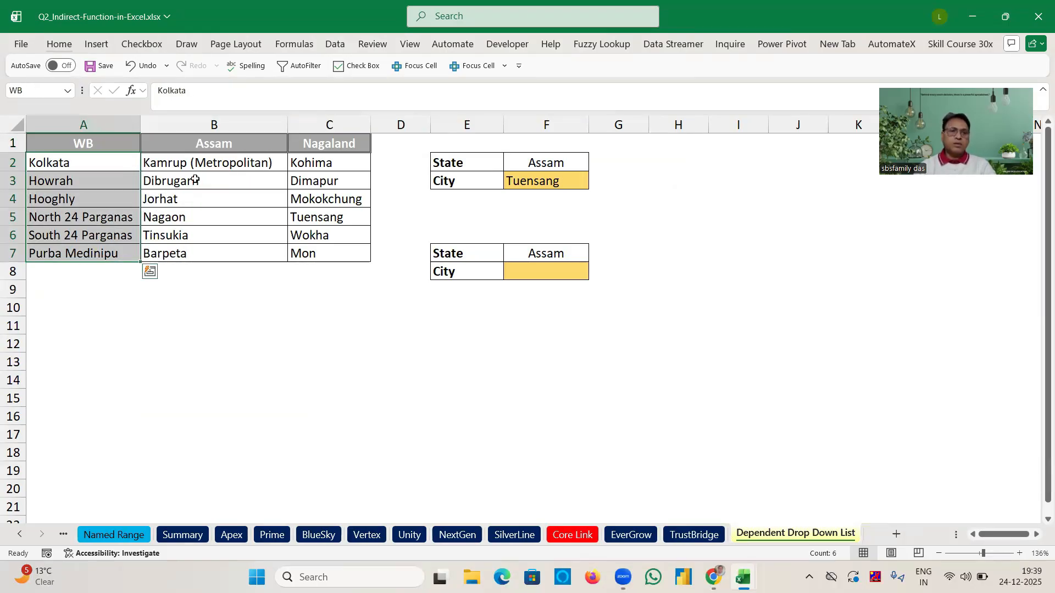
{"action": "left_click", "coordinate": [199, 164]}
{"action": "key", "text": "ctrl+shift+Down"}
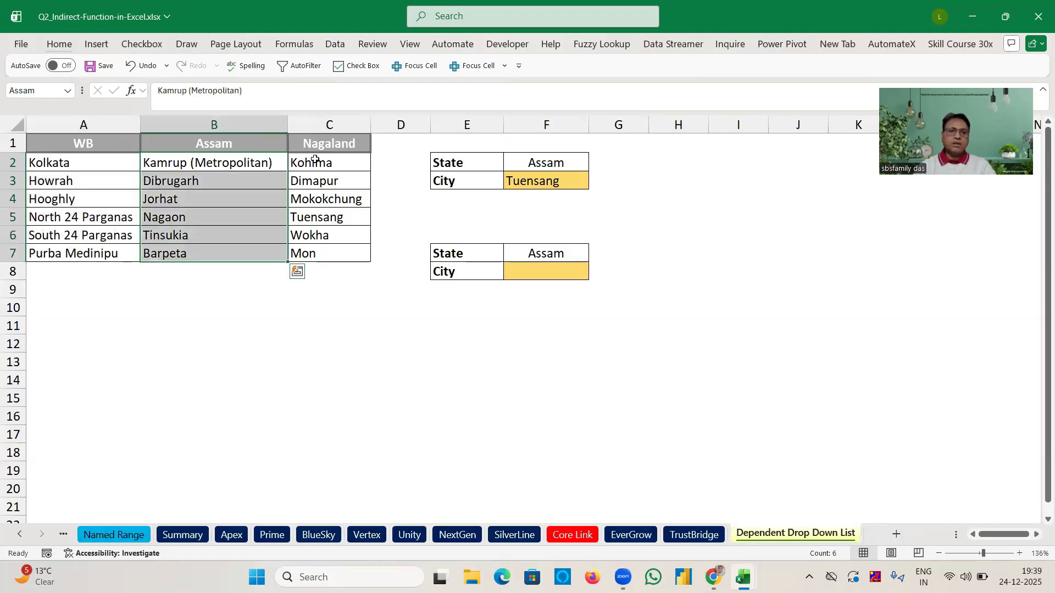
{"action": "left_click", "coordinate": [315, 160]}
{"action": "key", "text": "ctrl+shift+Down"}
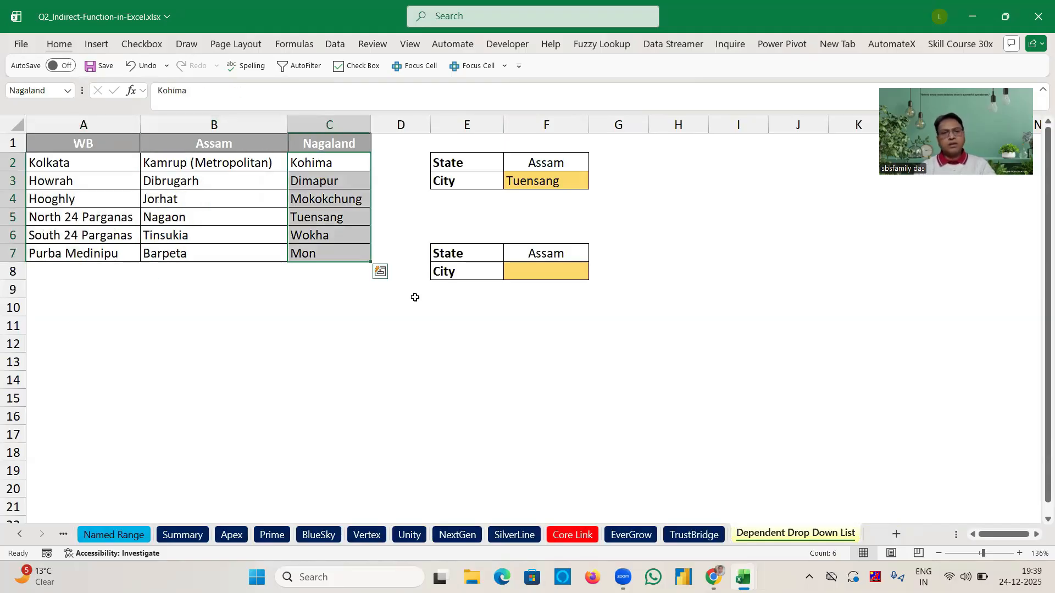
{"action": "left_click", "coordinate": [399, 290]}
Open the data validation settings of City cell F8 and clear the formula in the list source.
{"action": "left_click", "coordinate": [538, 272]}
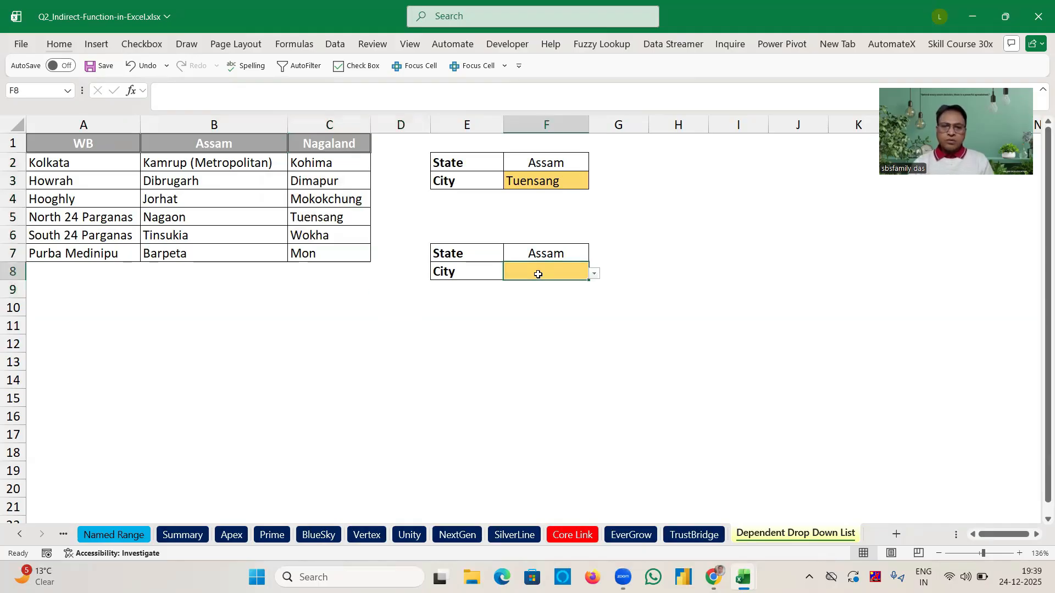
{"action": "left_click", "coordinate": [565, 256]}
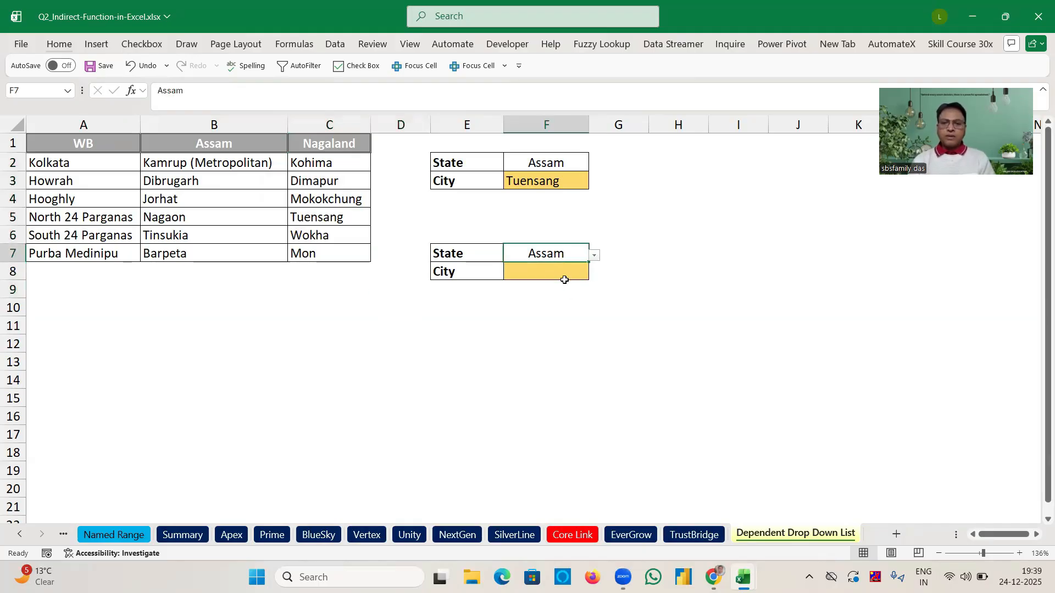
{"action": "left_click", "coordinate": [561, 272]}
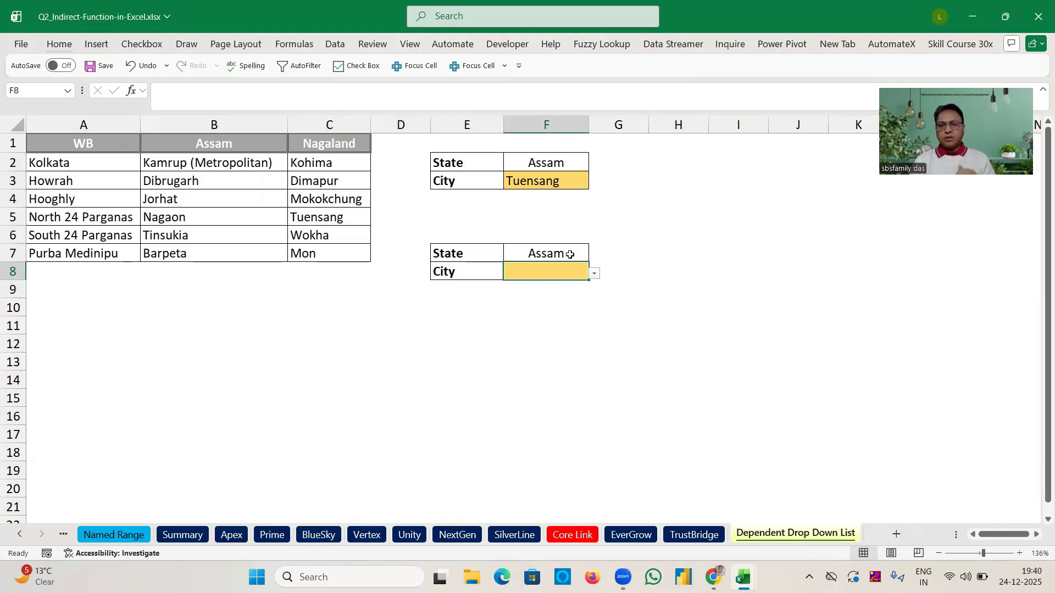
{"action": "key", "text": "alt"}
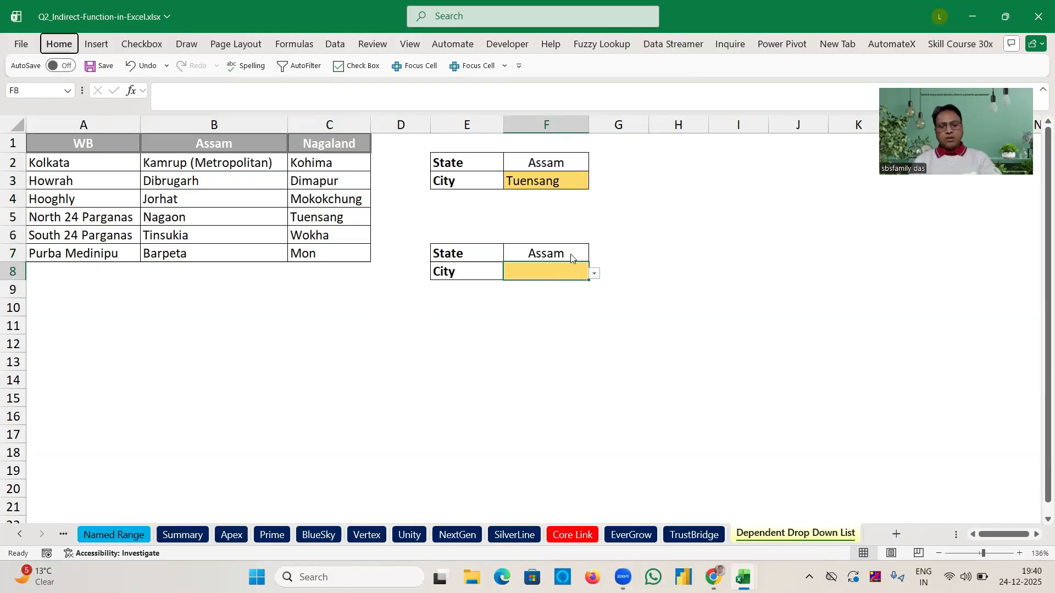
{"action": "key", "text": "d"}
{"action": "key", "text": "l"}
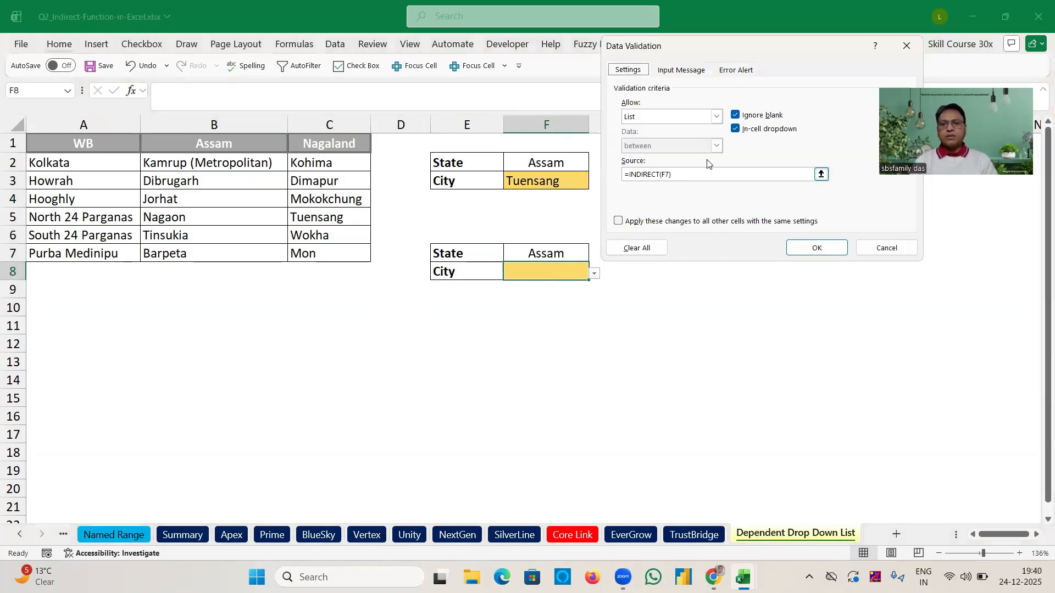
{"action": "left_click", "coordinate": [686, 180]}
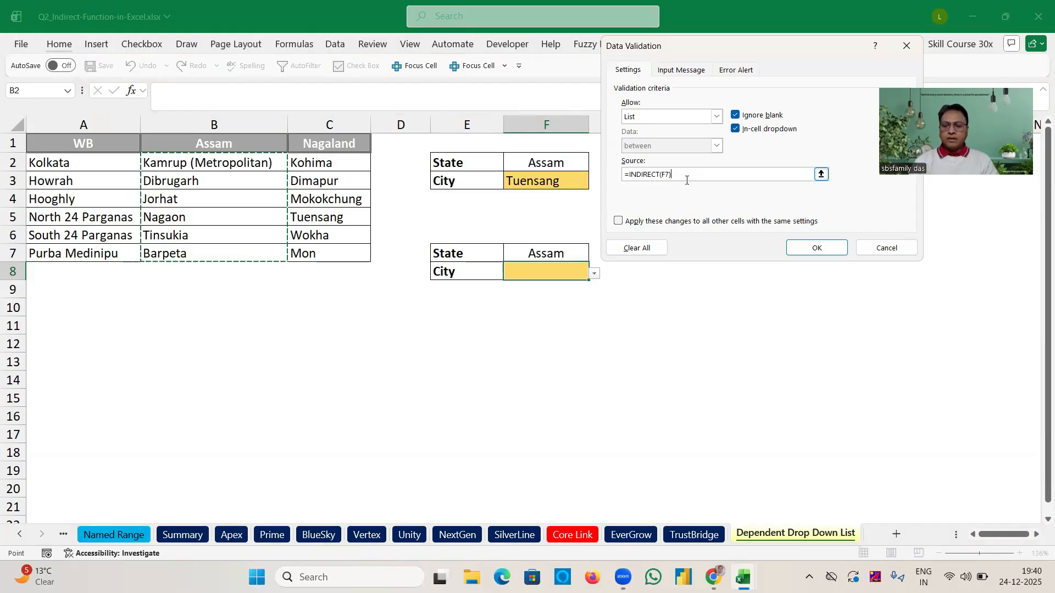
{"action": "key", "text": "BackSpace"}
{"action": "key", "text": "BackSpace"}
{"action": "key", "text": "BackSpace"}
{"action": "key", "text": "BackSpace"}
{"action": "key", "text": "BackSpace"}
{"action": "key", "text": "BackSpace"}
{"action": "key", "text": "BackSpace"}
{"action": "key", "text": "BackSpace"}
{"action": "key", "text": "BackSpace"}
{"action": "key", "text": "BackSpace"}
{"action": "key", "text": "BackSpace"}
{"action": "key", "text": "BackSpace"}
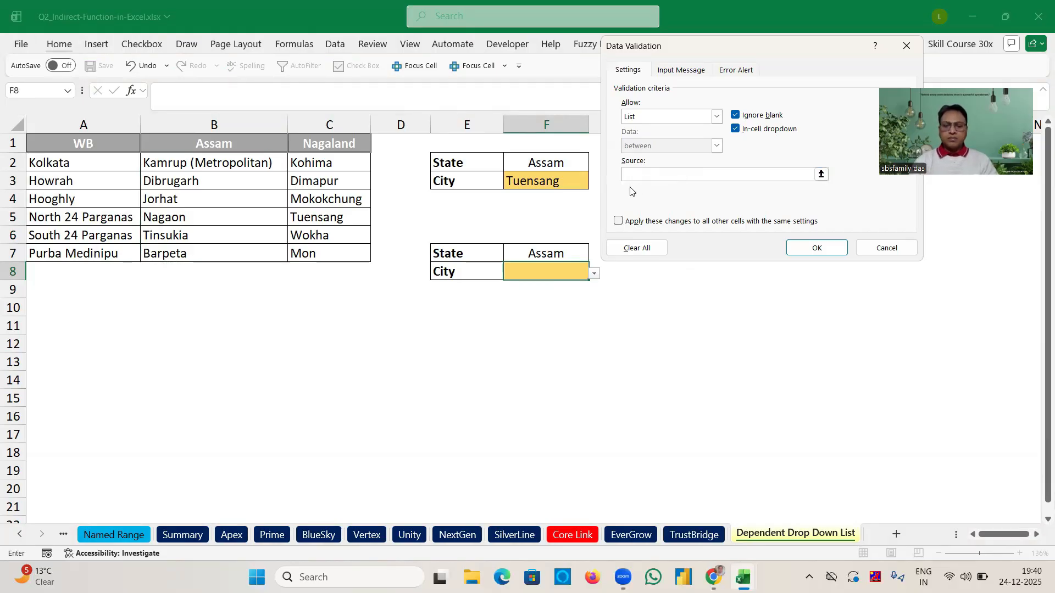
Set the City list source to =indirect(F7), using a relative reference to the State cell, and apply the validation.
{"action": "type", "text": "=indirect("}
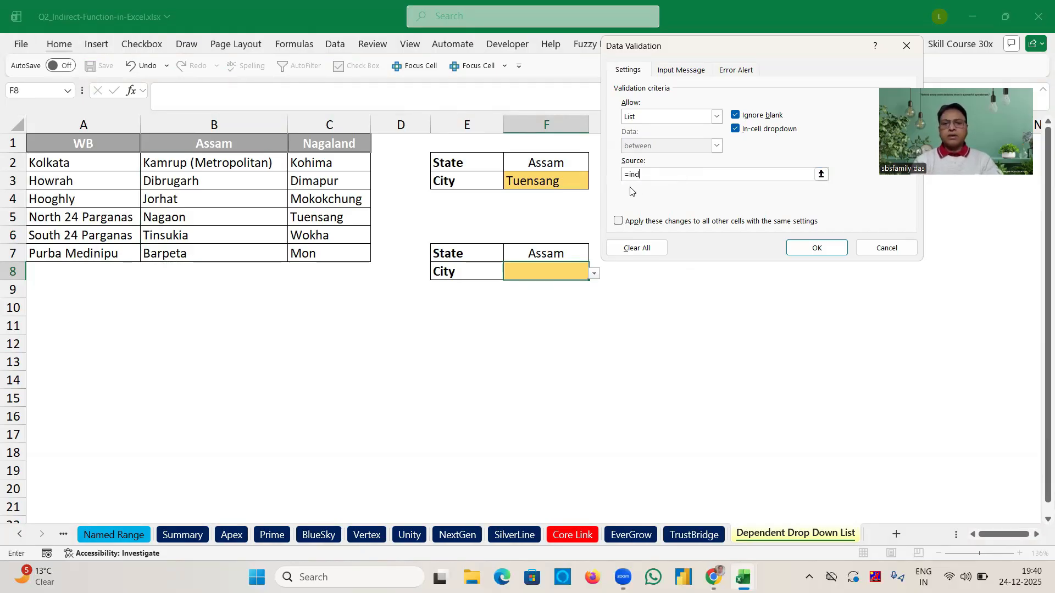
{"action": "left_click", "coordinate": [542, 254]}
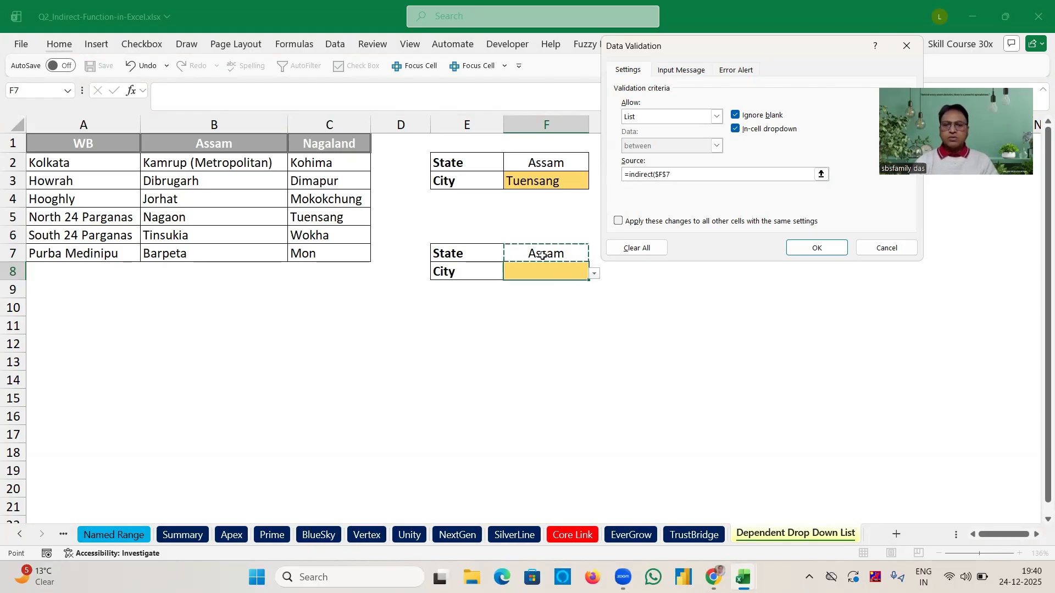
{"action": "type", "text": ")"}
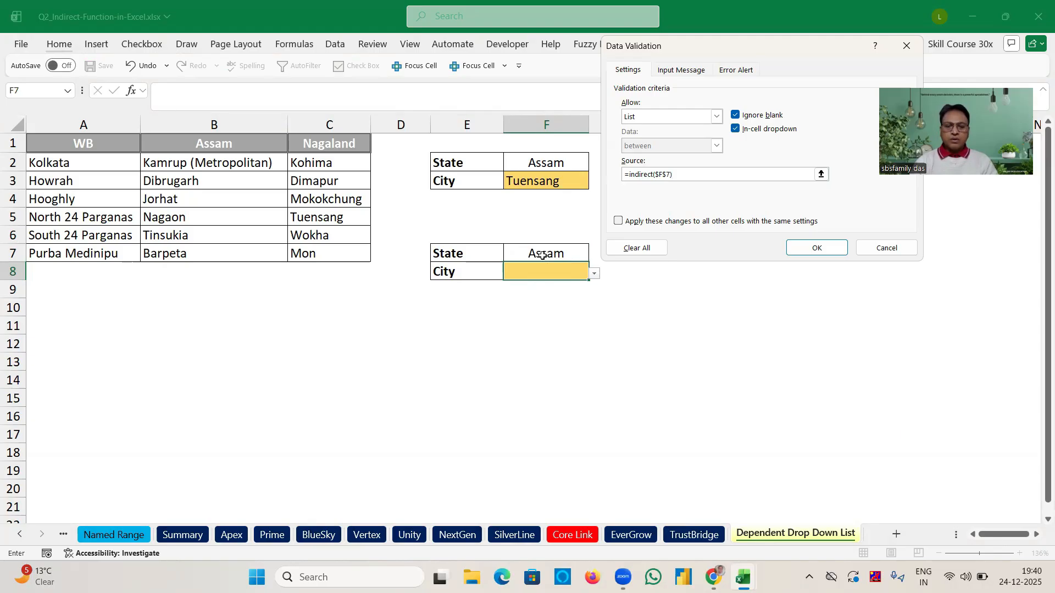
{"action": "left_click", "coordinate": [658, 174]}
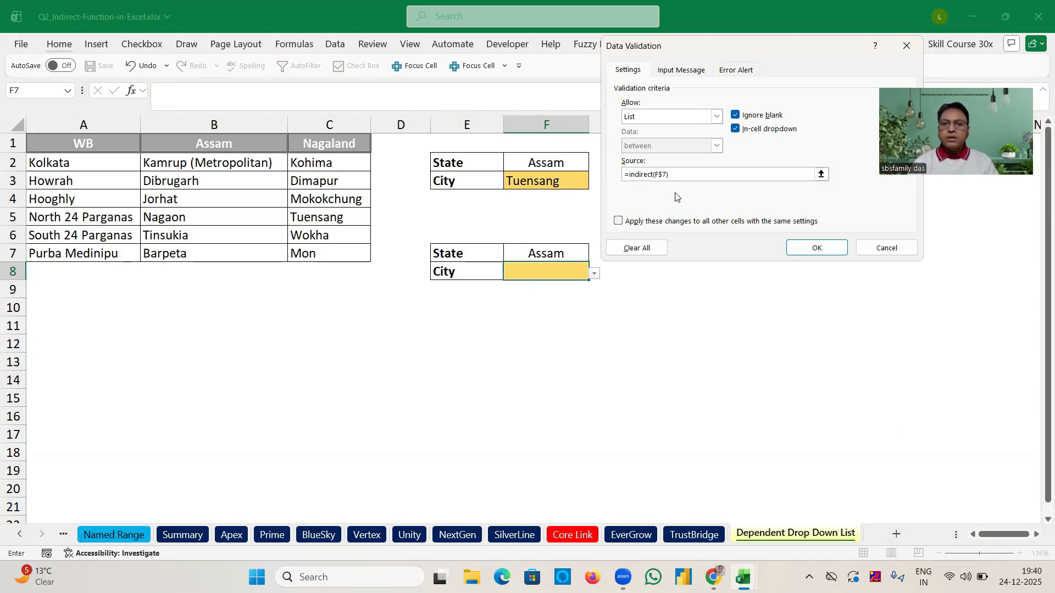
{"action": "key", "text": "Delete"}
{"action": "key", "text": "Return"}
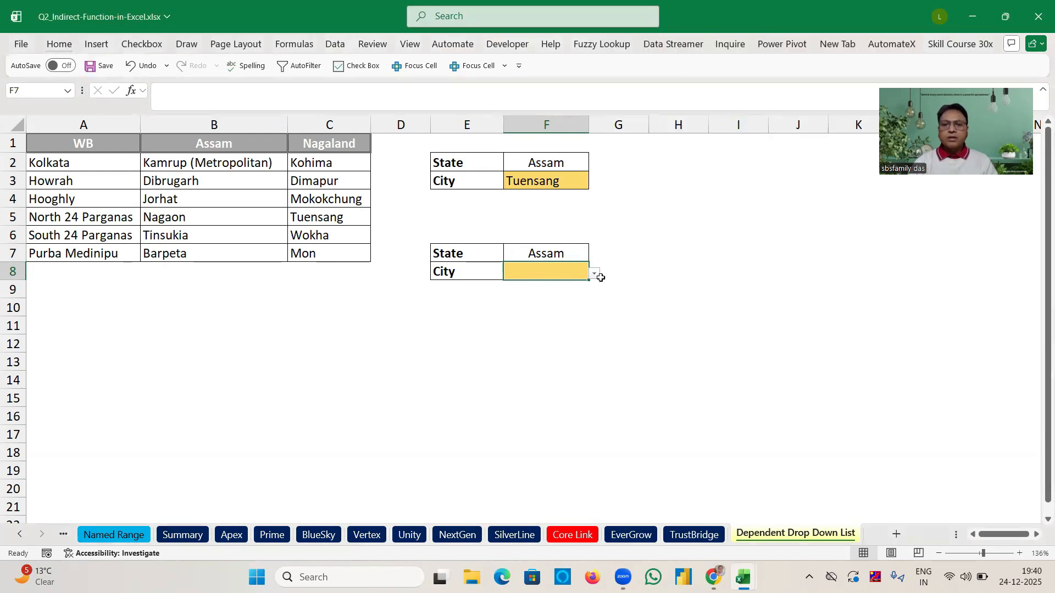
Choose WB as the State in F7 and check the cities offered in F8.
{"action": "left_click", "coordinate": [549, 252]}
{"action": "left_click", "coordinate": [594, 256]}
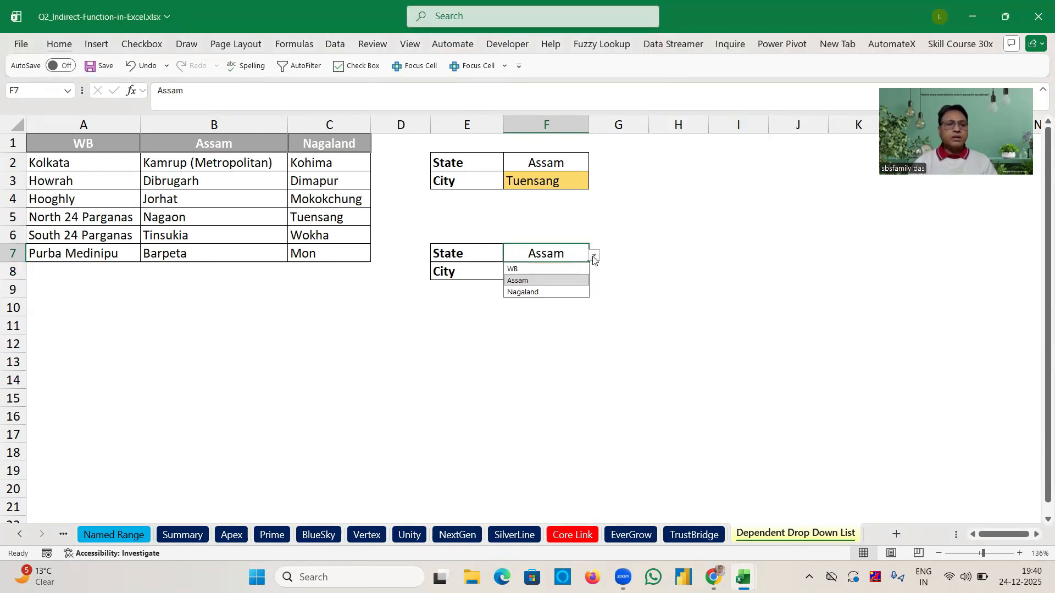
{"action": "left_click", "coordinate": [552, 270]}
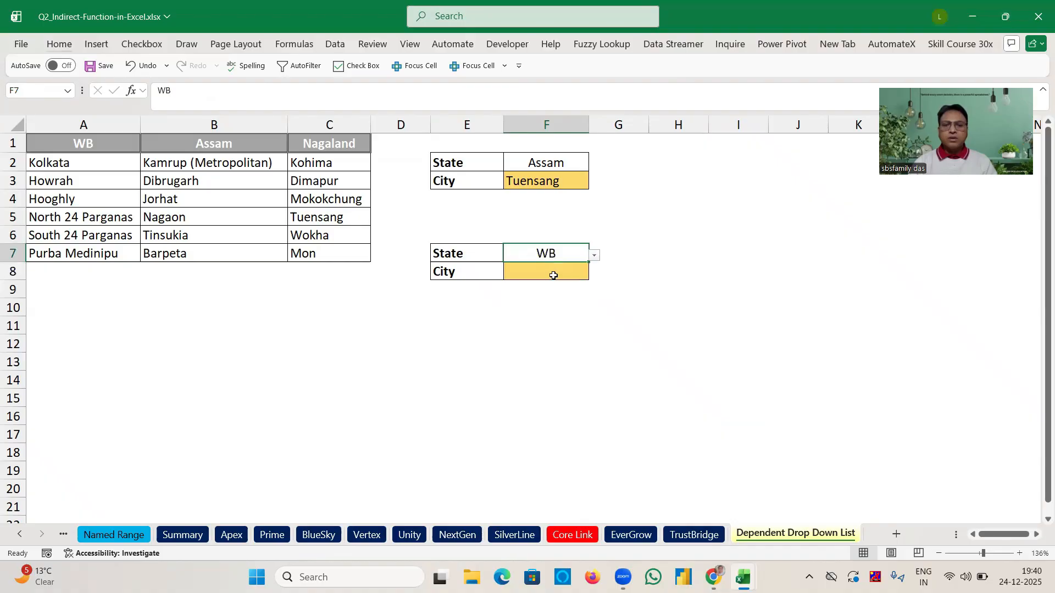
{"action": "left_click", "coordinate": [553, 275]}
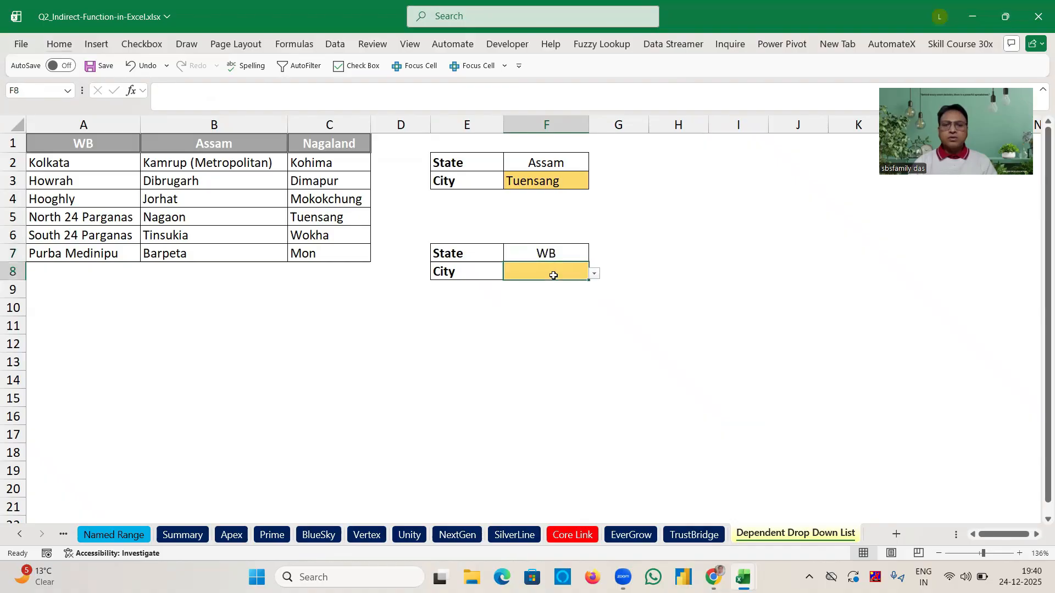
{"action": "left_click", "coordinate": [595, 275]}
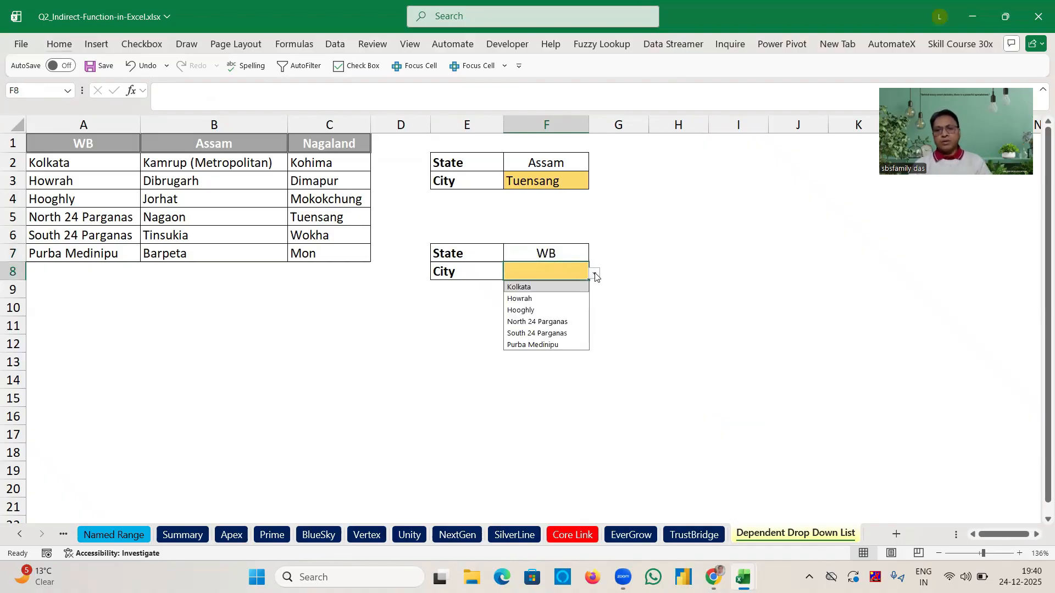
Switch the State in F7 to Assam and check the cities offered in F8 without choosing one.
{"action": "left_click", "coordinate": [575, 253]}
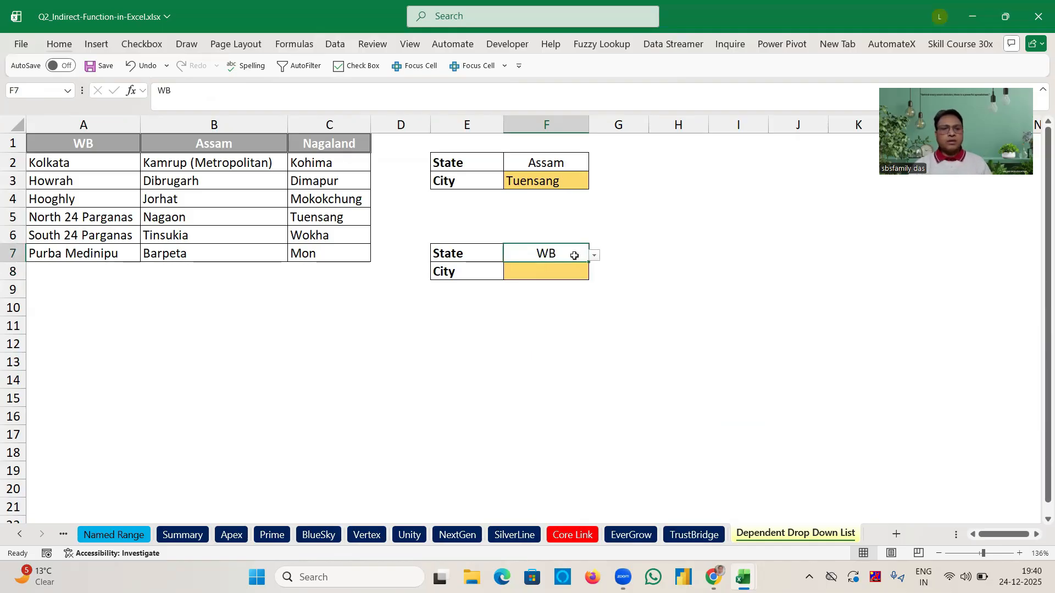
{"action": "left_click", "coordinate": [595, 258]}
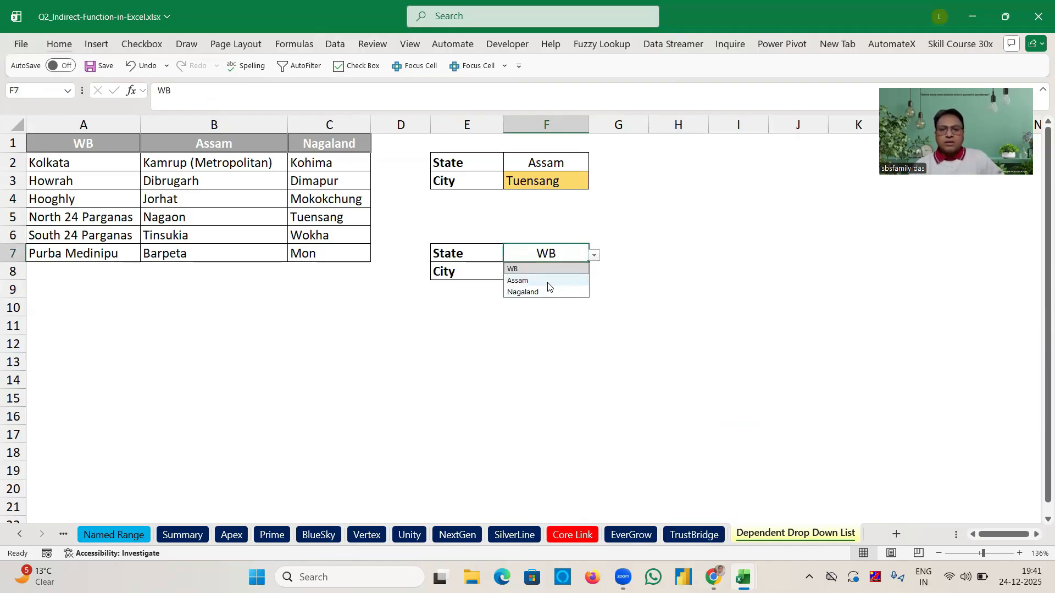
{"action": "left_click", "coordinate": [548, 282]}
{"action": "left_click", "coordinate": [585, 274]}
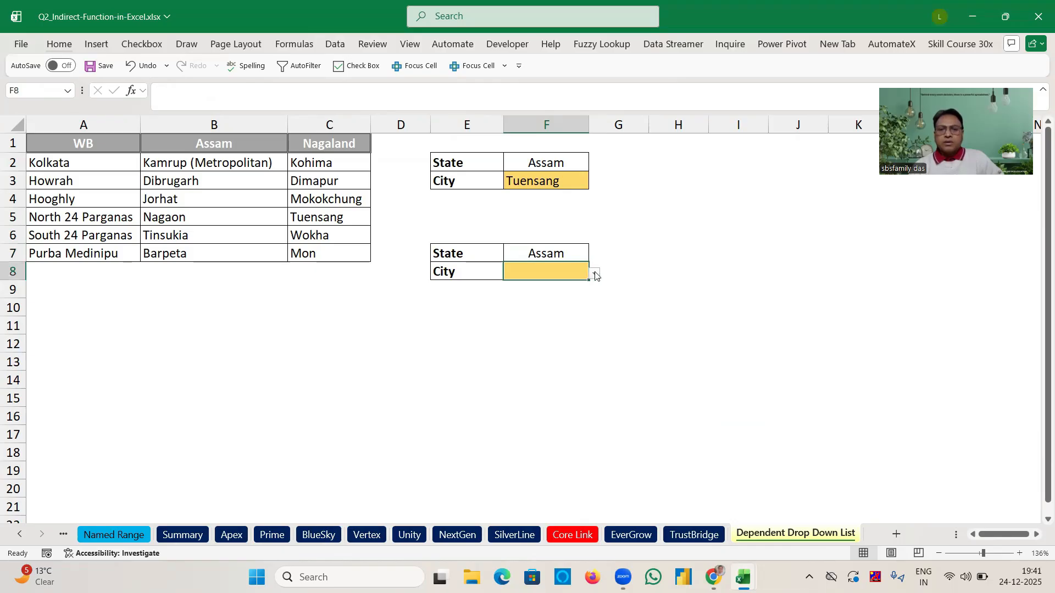
{"action": "left_click", "coordinate": [594, 273]}
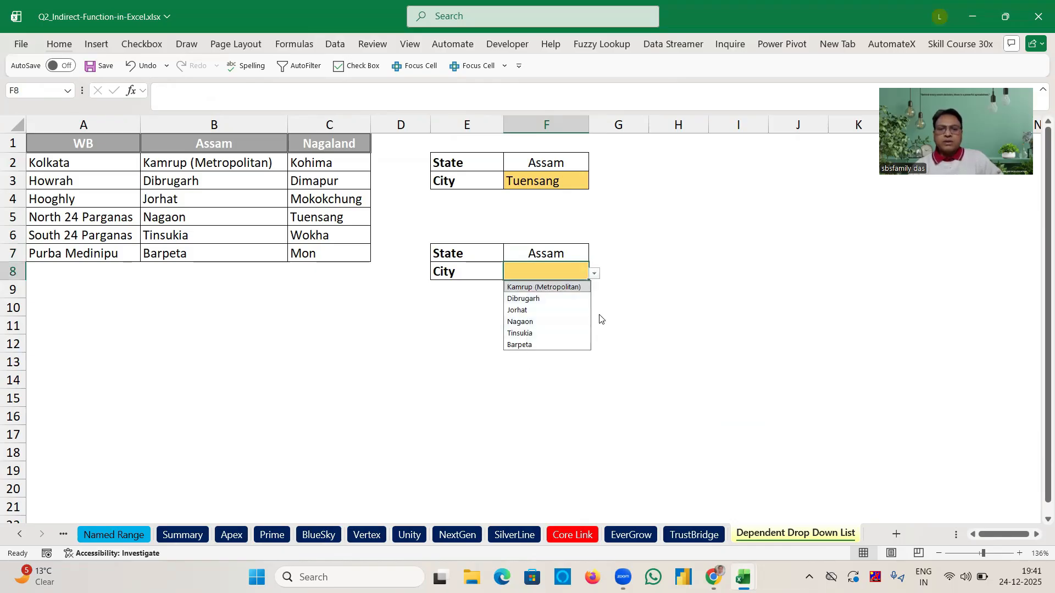
{"action": "left_click", "coordinate": [629, 297]}
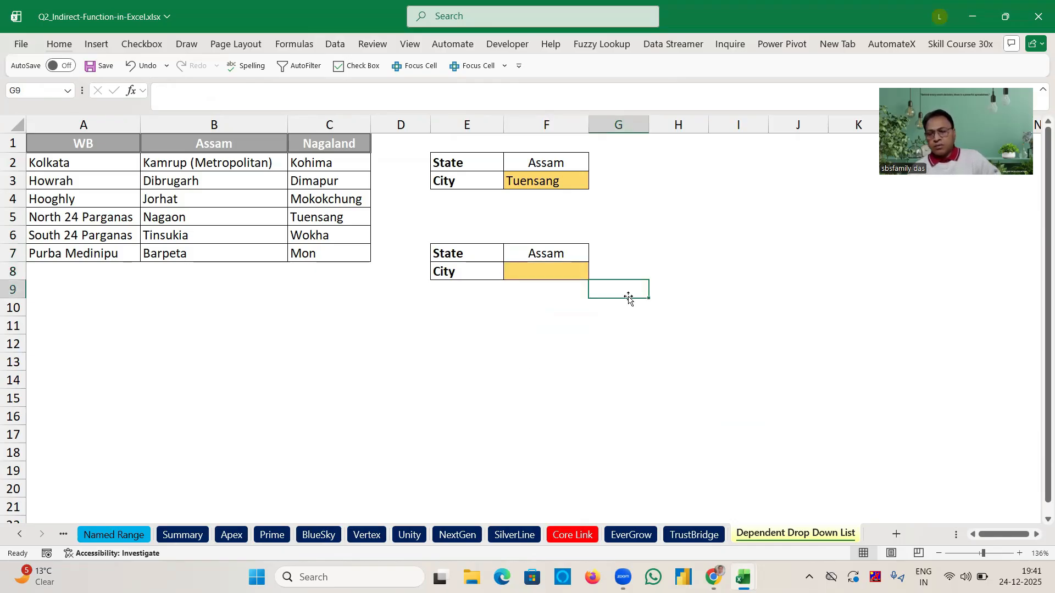